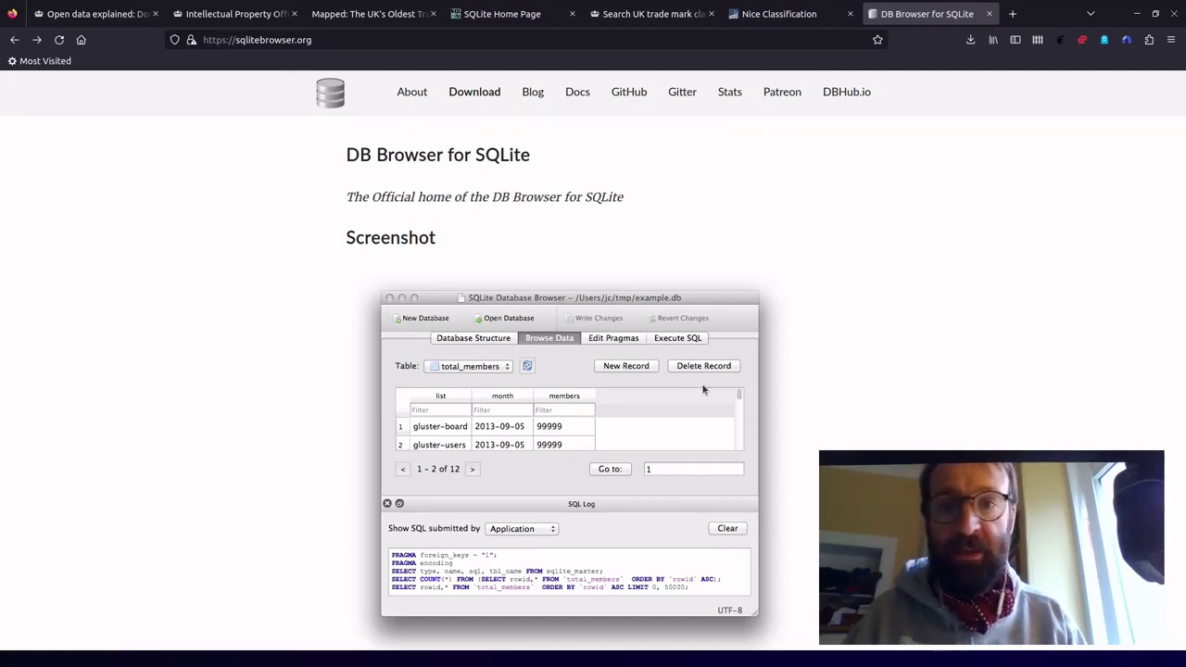
Step: Open the Downloads page for DB Browser for SQLite and review the Windows, macOS and Linux options
left_click(485, 94)
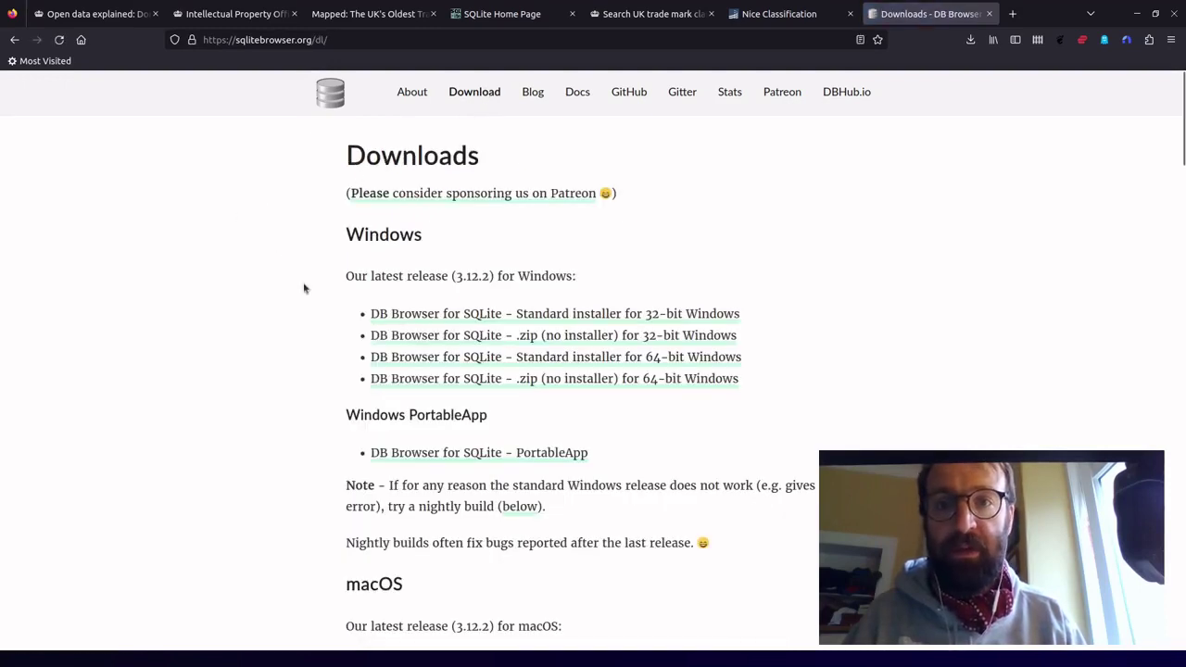
scroll(305, 287, "down", 2)
scroll(304, 288, "down", 2)
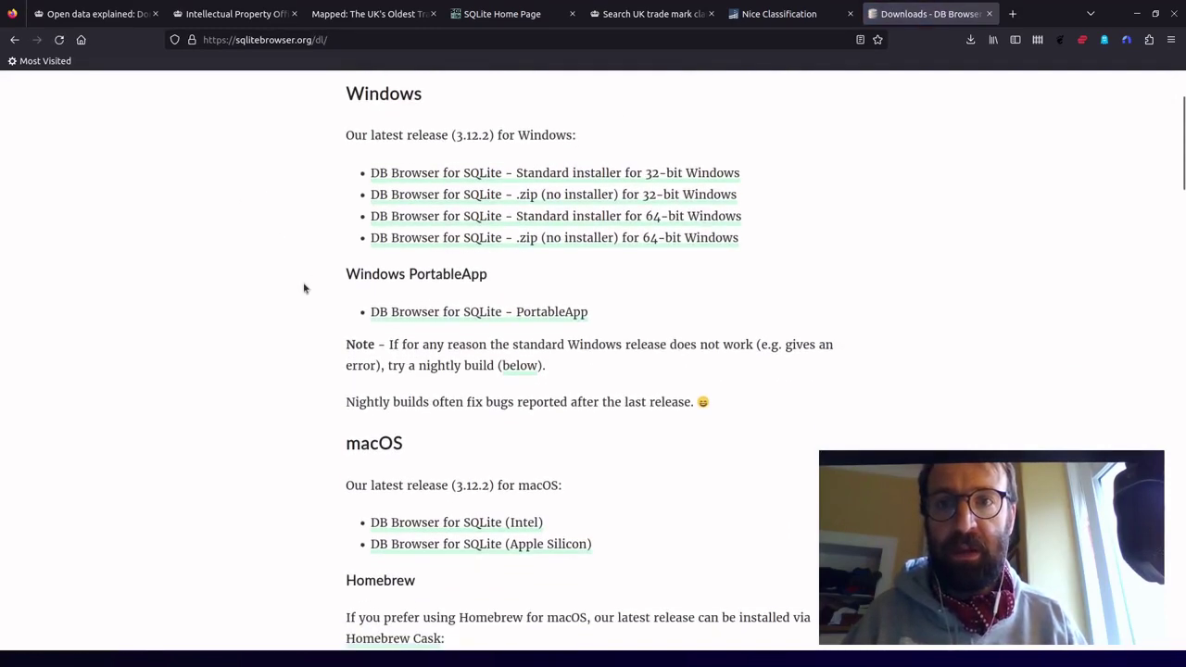
left_click_drag(336, 83, 278, 300)
left_click(278, 376)
scroll(278, 376, "down", 10)
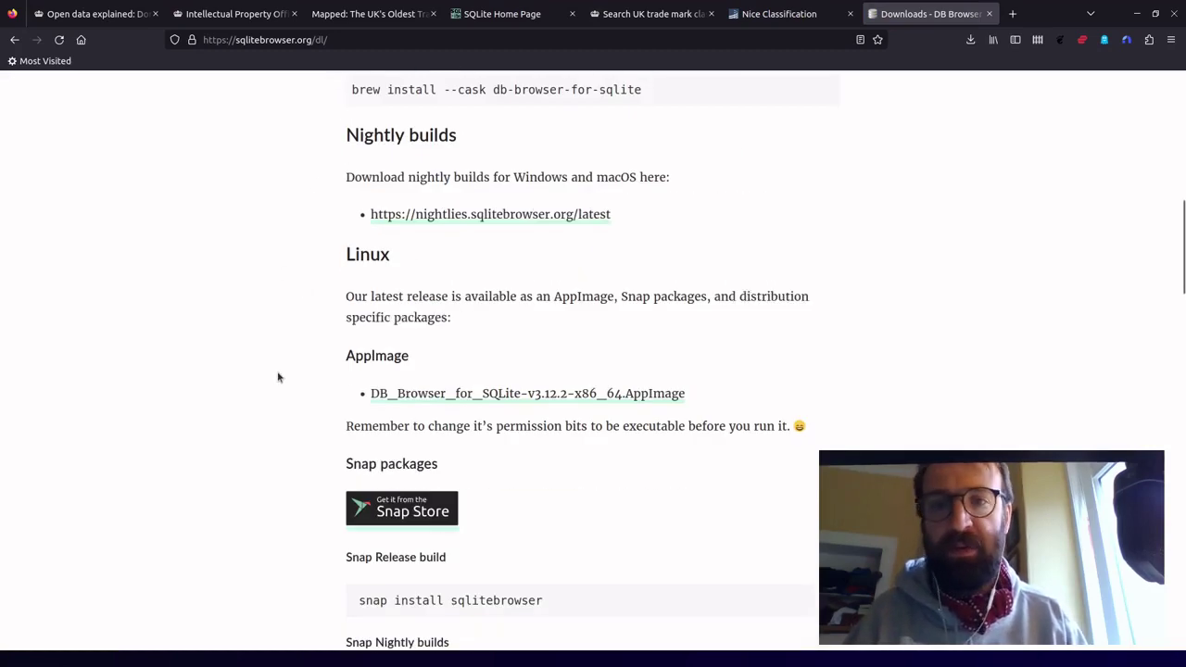
scroll(278, 376, "up", 10)
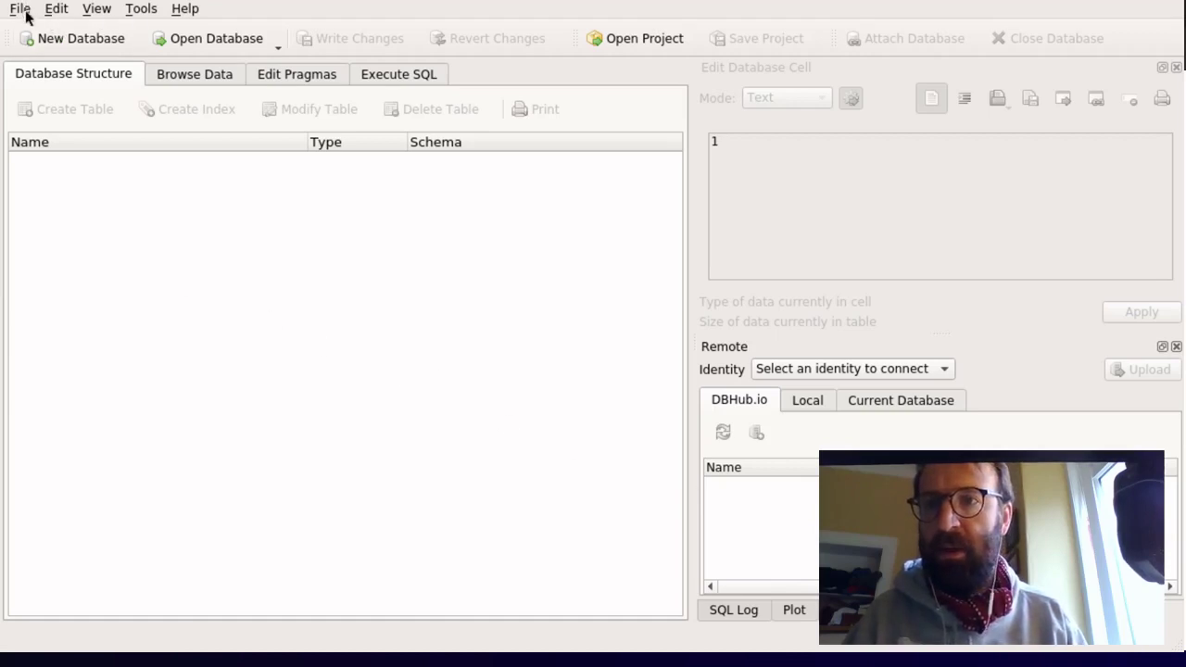
Step: Switch to DB Browser for SQLite, open the database of trade marks and expand the trademarks table's fields
left_click(180, 38)
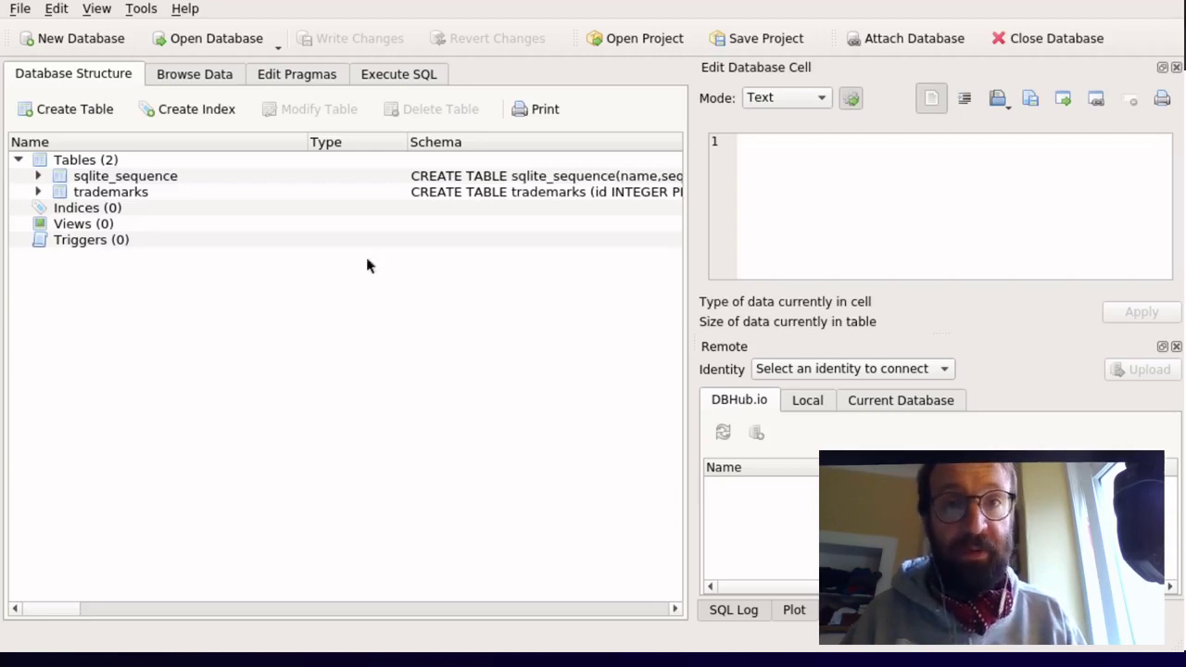
left_click(102, 192)
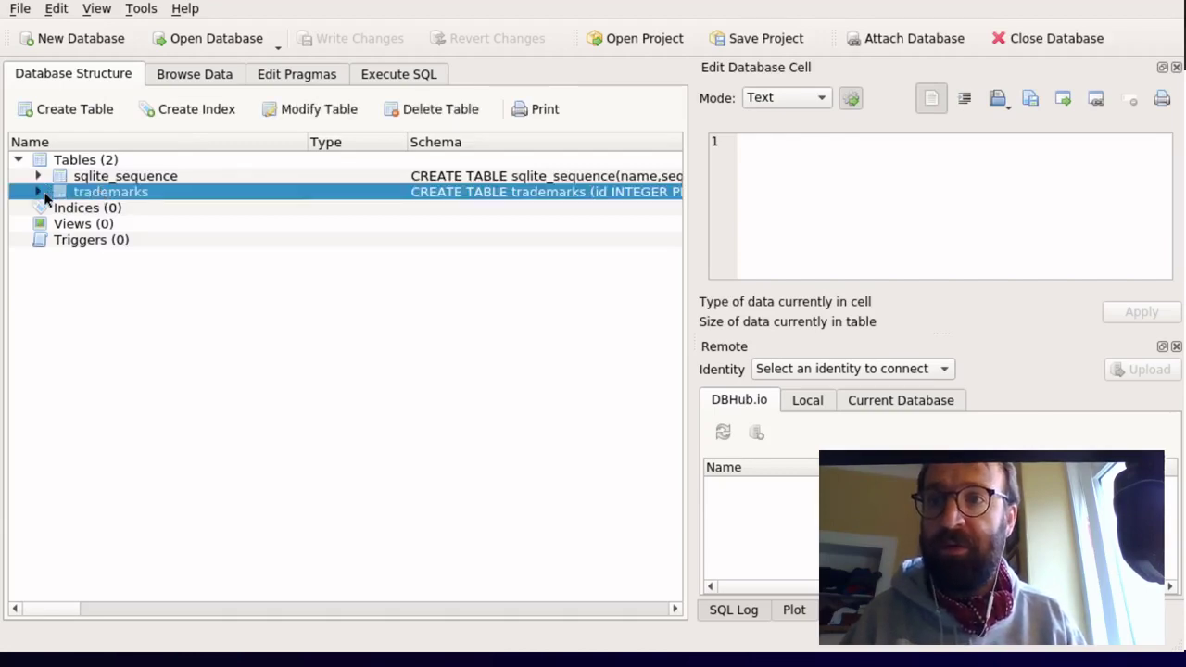
left_click(40, 193)
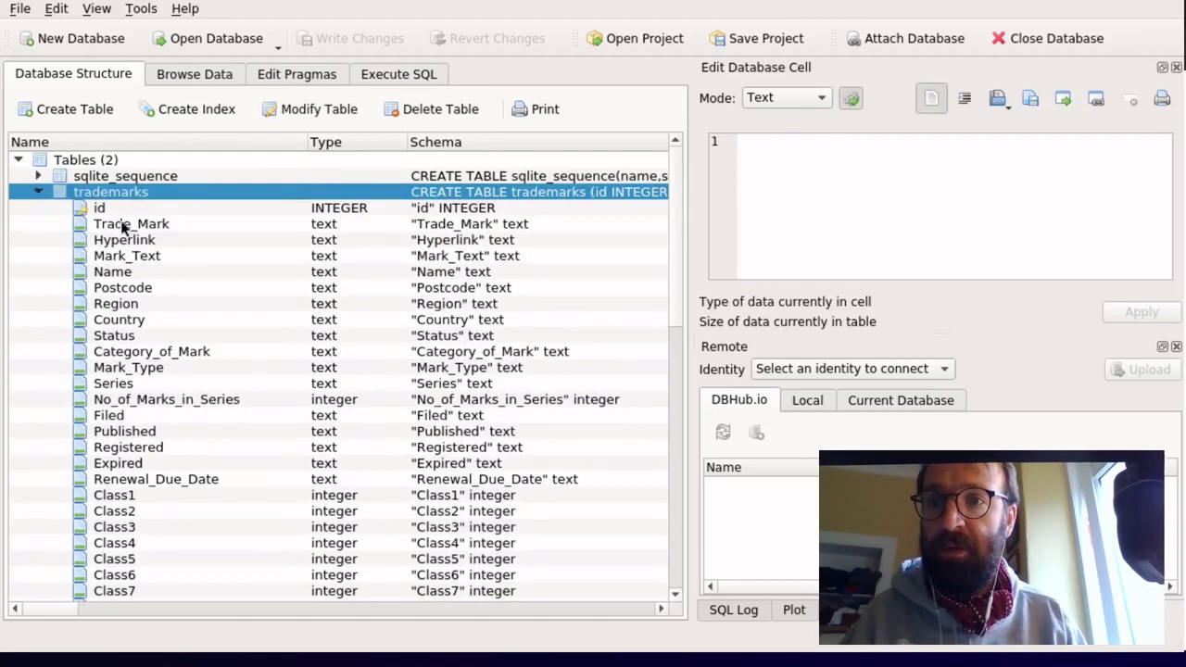
Step: Review the trademarks table's field list from id through Class45, including the schema definitions
scroll(123, 227, "down", 14)
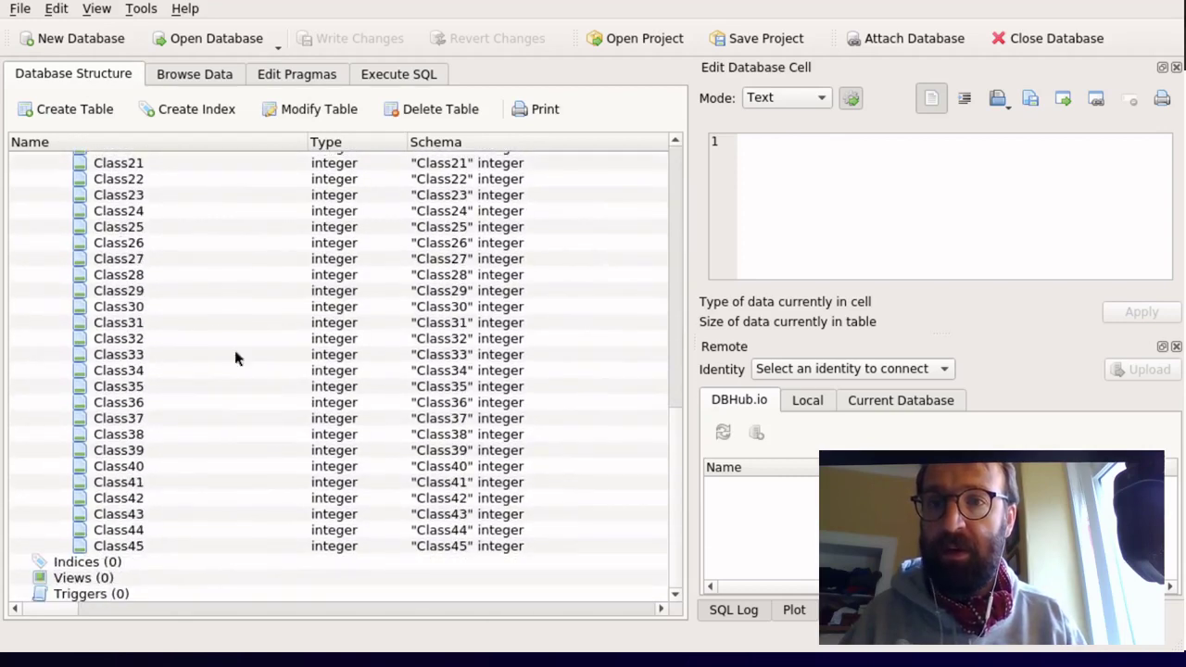
scroll(276, 425, "up", 14)
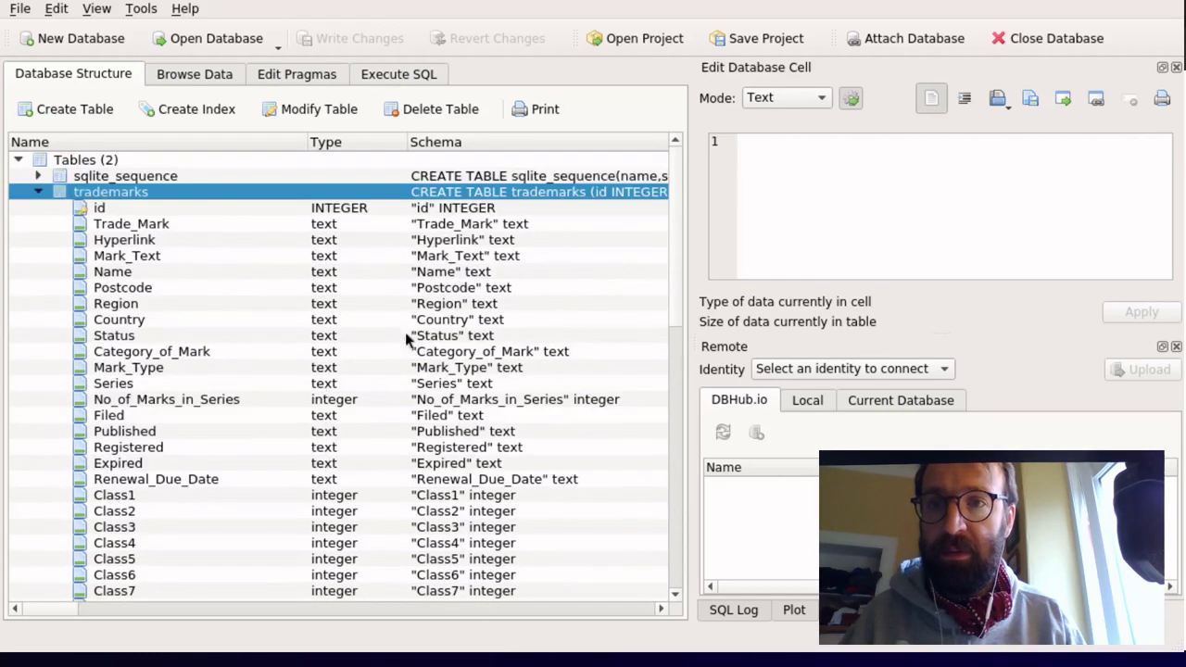
left_click(373, 304)
left_click(357, 434)
left_click(341, 255)
left_click(285, 432)
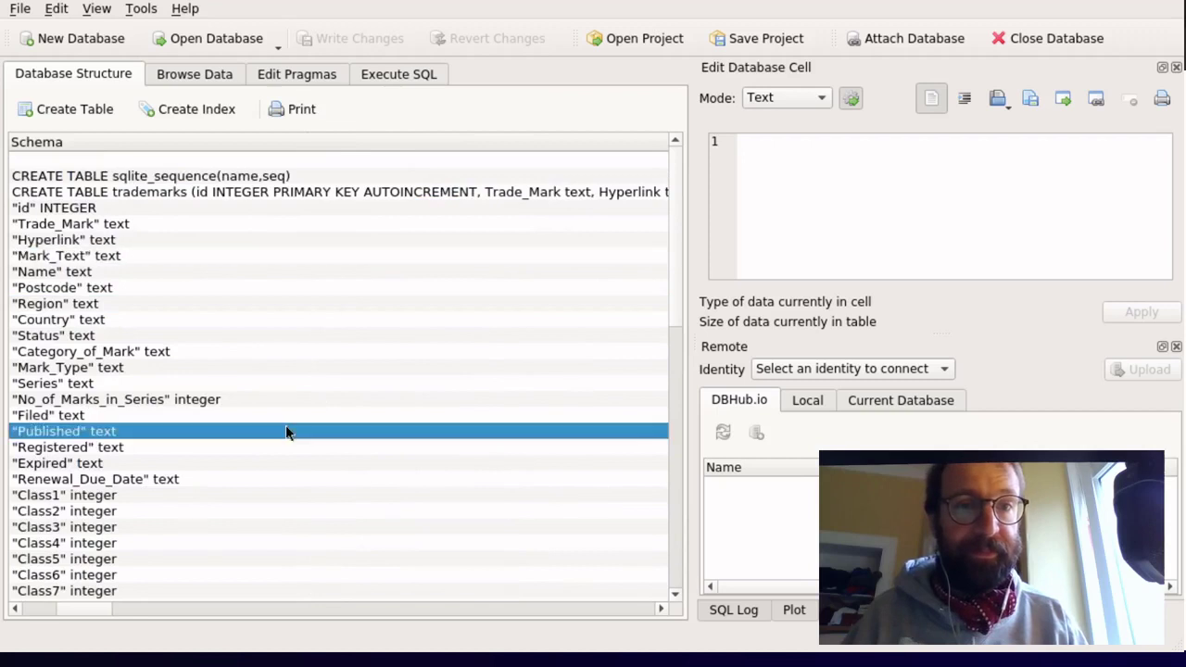
scroll(278, 423, "left", 5)
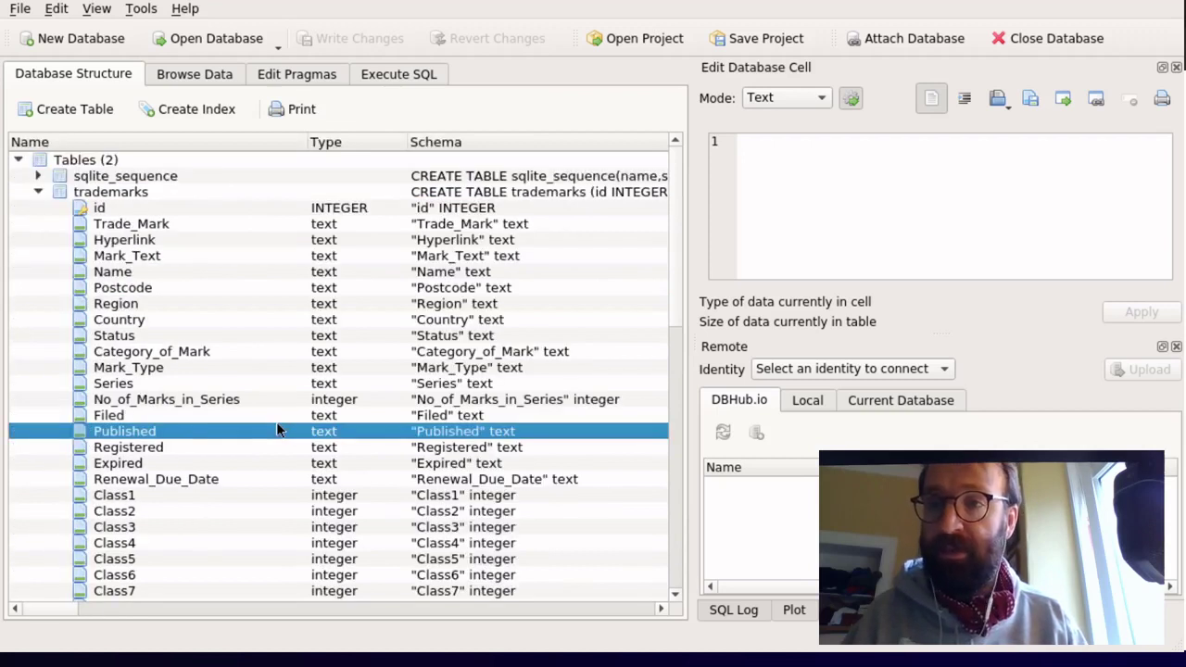
Step: Examine which trademarks fields are text and which are integers, including the class fields and No_of_Marks_in_Series
left_click(356, 240)
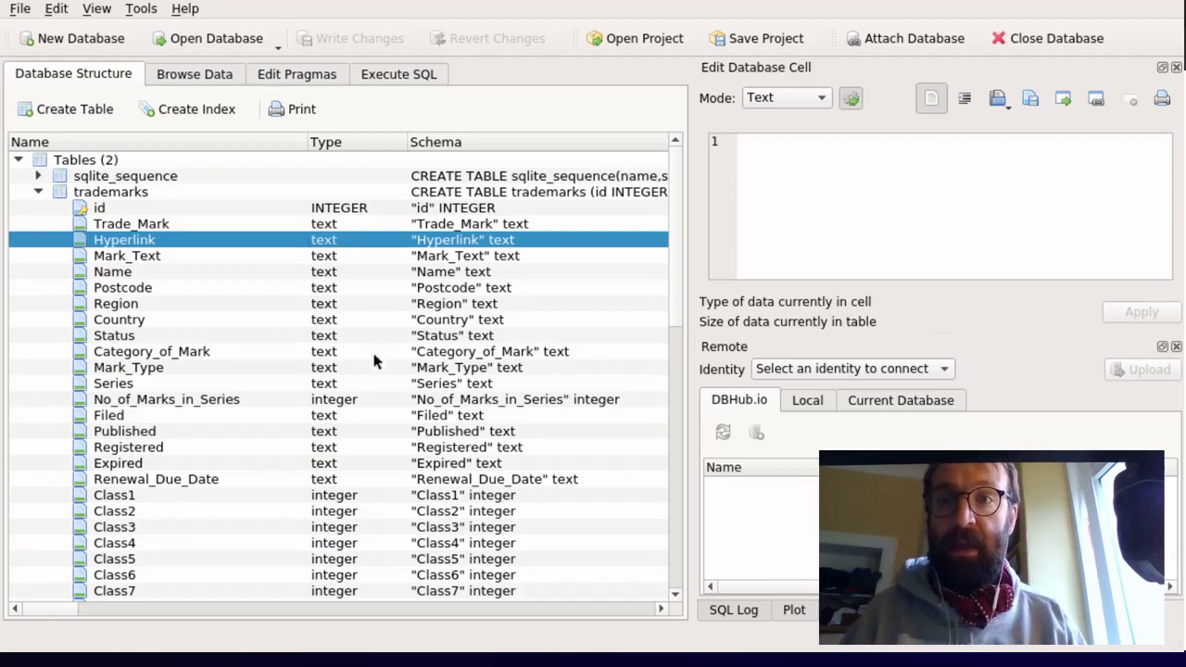
left_click(366, 417)
left_click(367, 307)
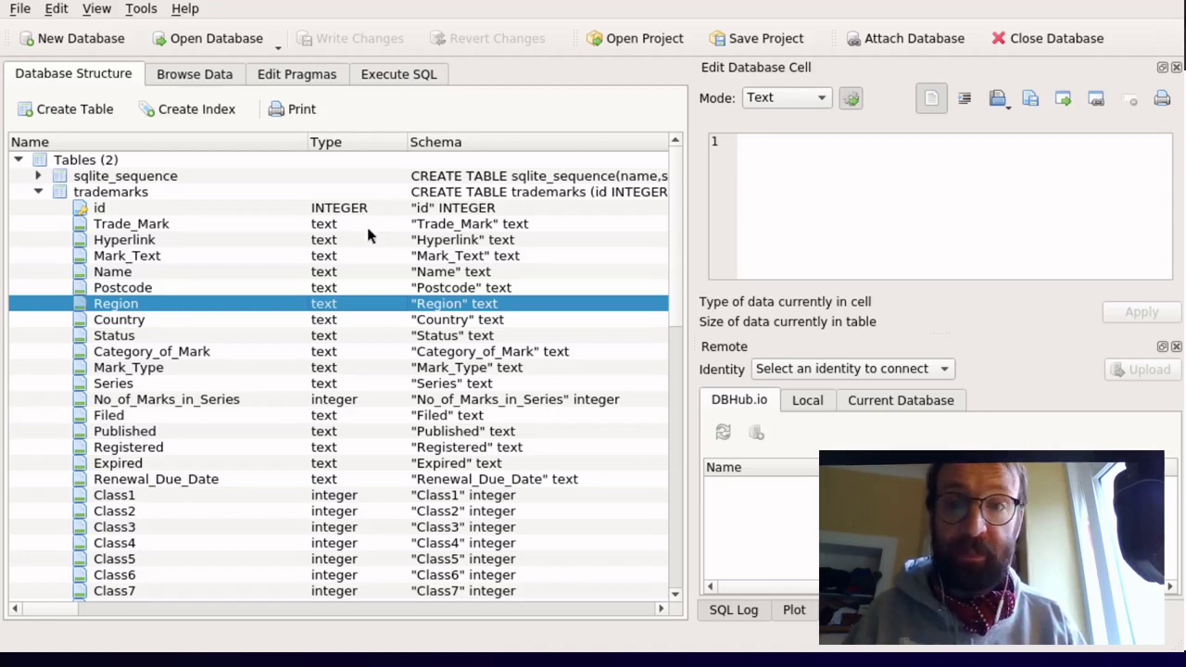
scroll(344, 284, "down", 14)
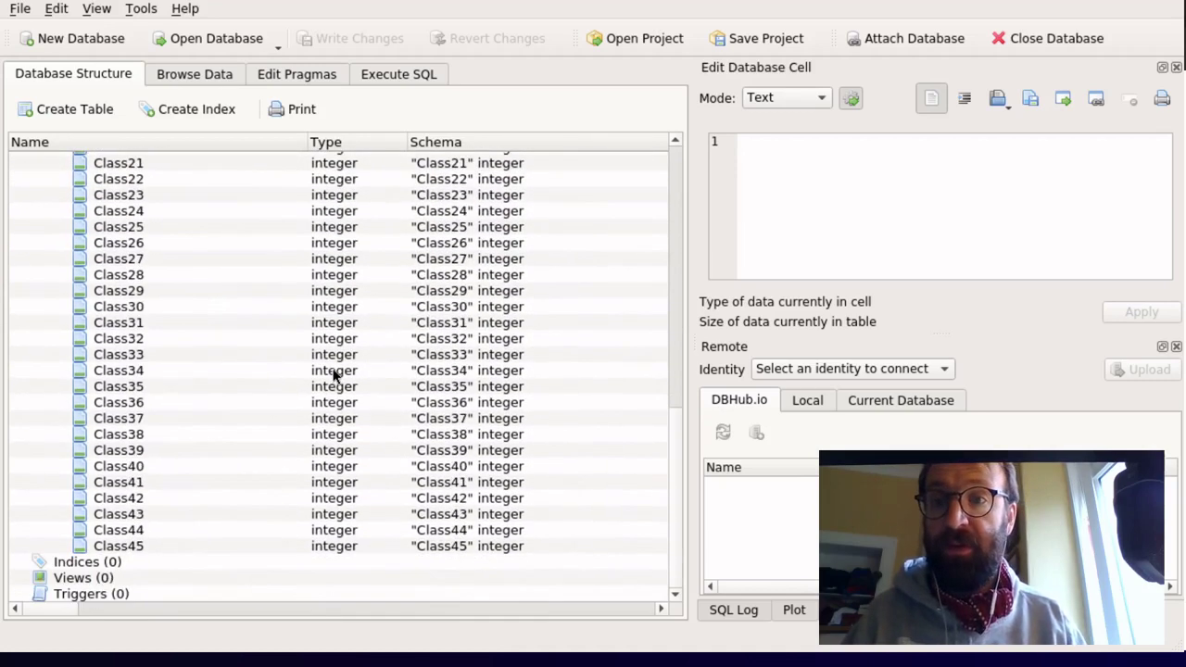
scroll(325, 515, "up", 11)
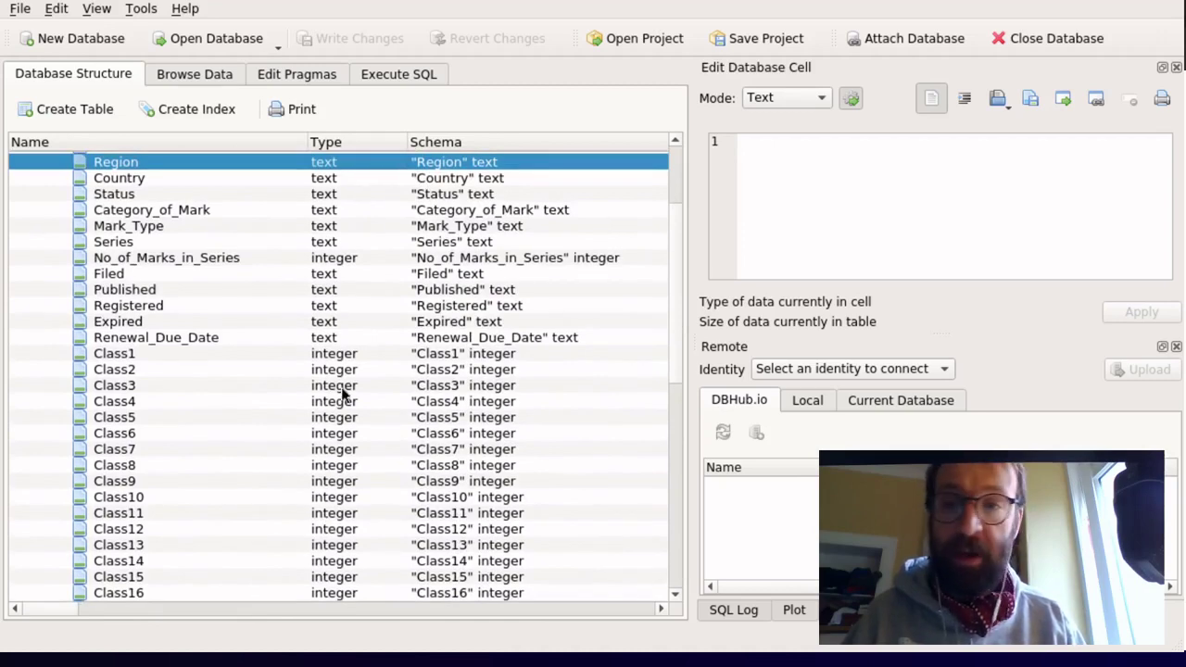
left_click(341, 388)
scroll(334, 450, "up", 2)
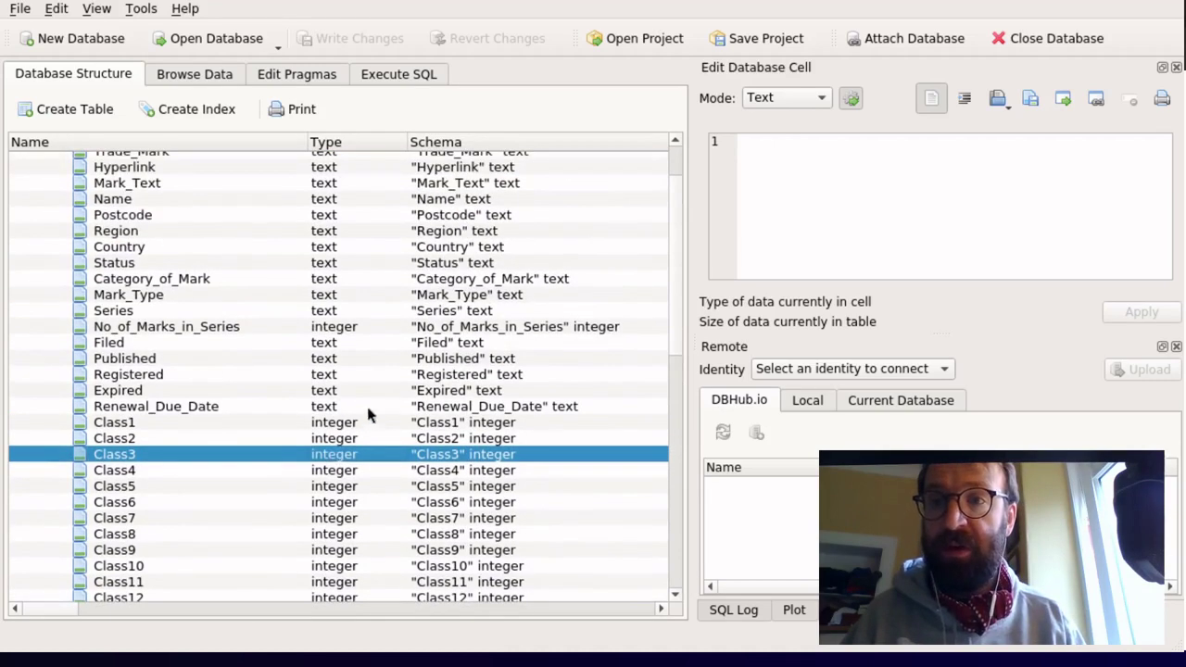
left_click(367, 408)
scroll(336, 428, "up", 2)
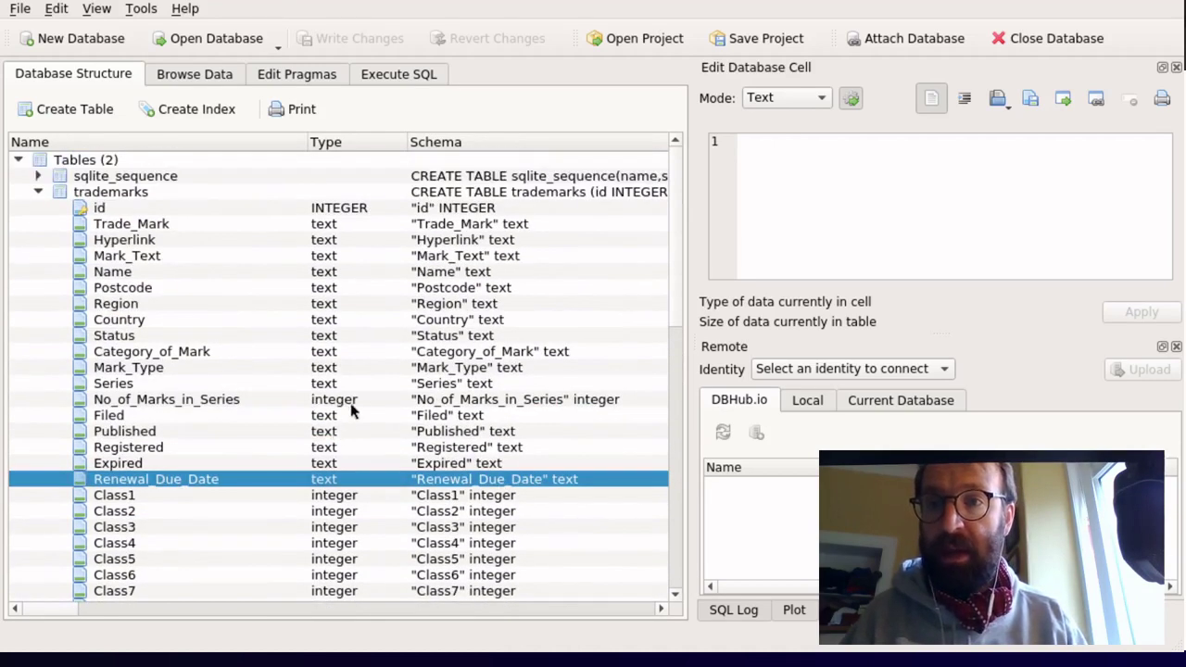
left_click(358, 386)
left_click(221, 399)
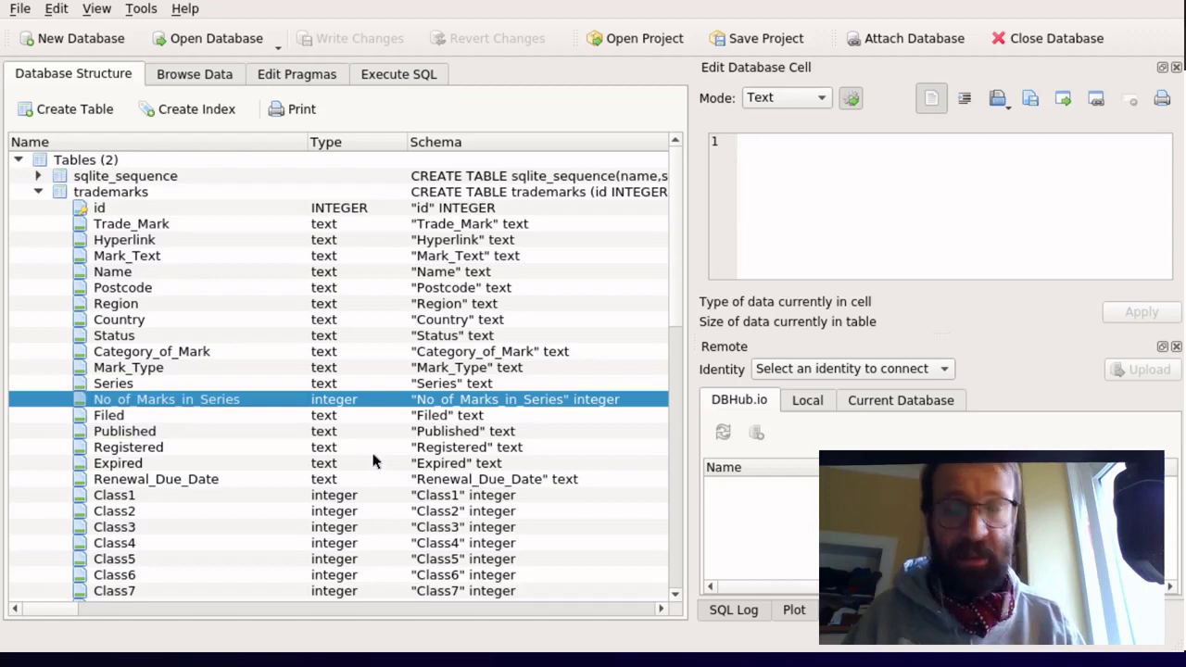
Step: Check the data types of the date fields from Filed through Renewal_Due_Date in the trademarks table
left_click(153, 479)
left_click(174, 415)
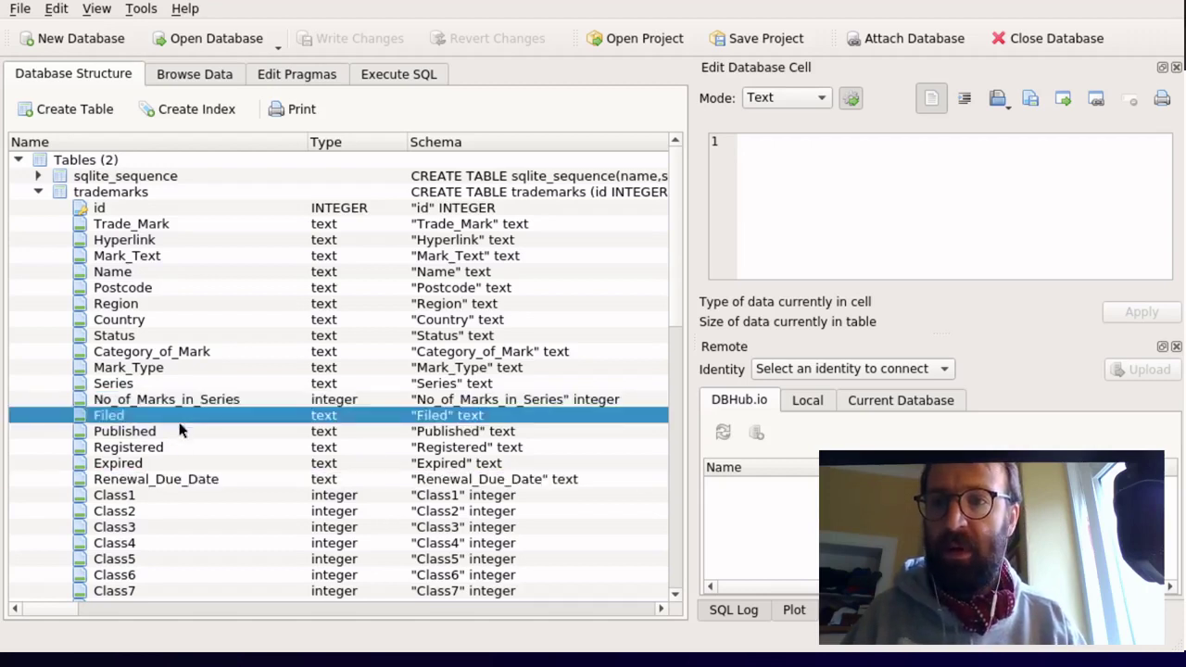
left_click(182, 463)
left_click(180, 479)
left_click(287, 339)
left_click(318, 192)
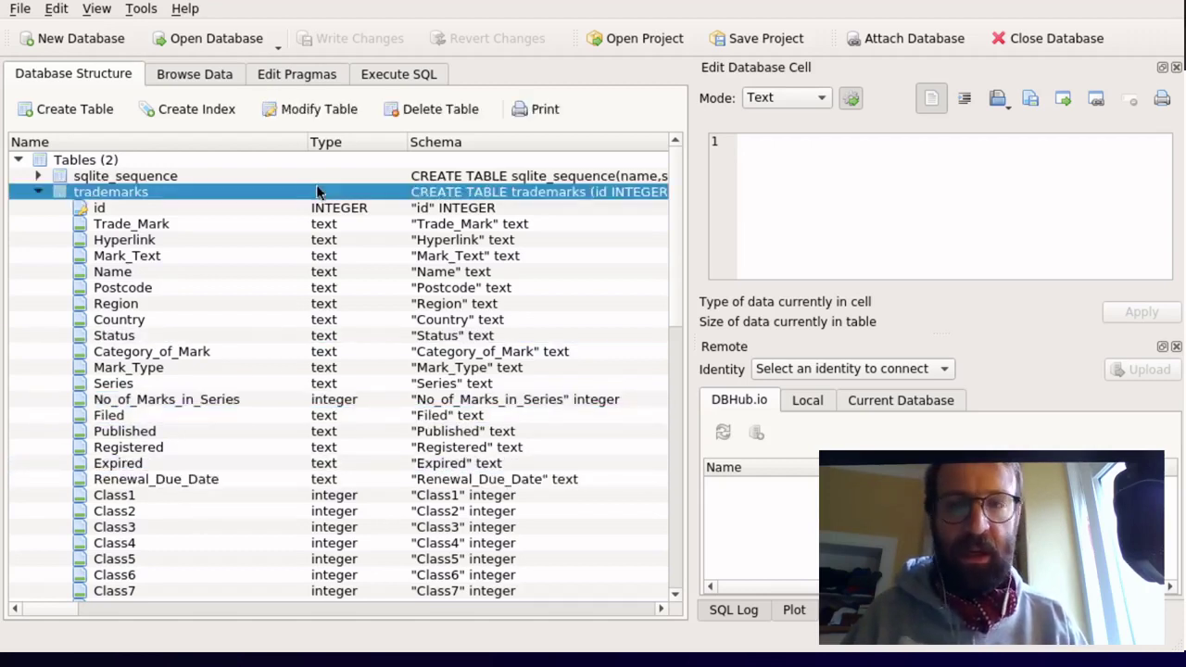
left_click(265, 352)
left_click(238, 479)
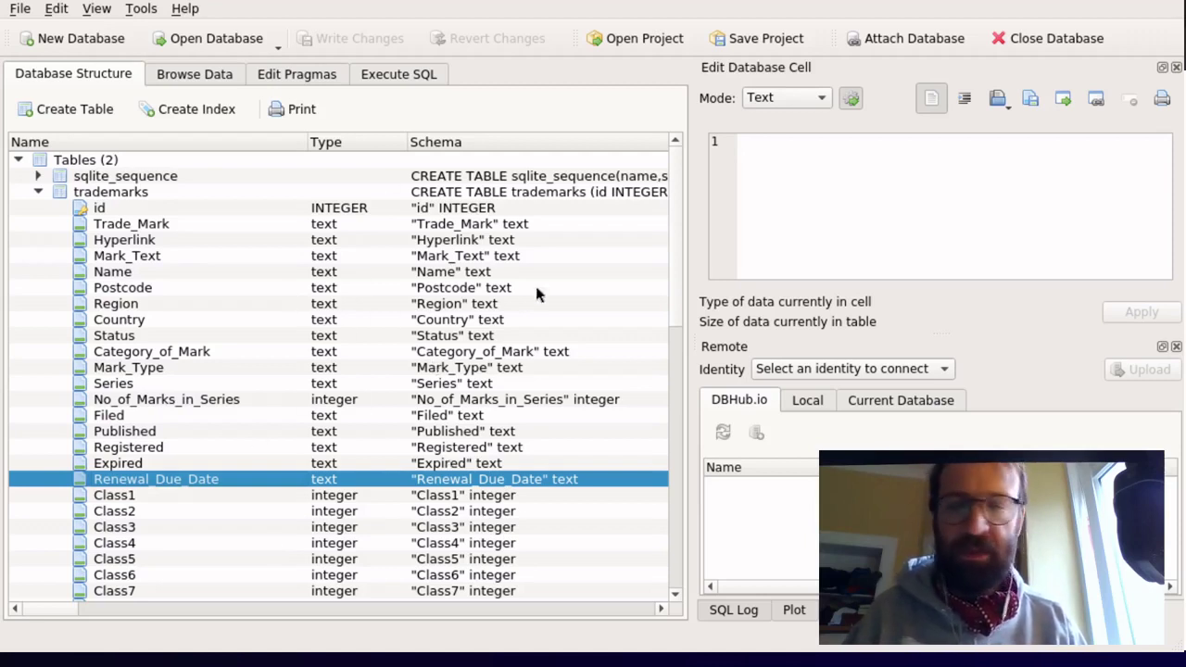
Step: Browse the data of the trademarks table and go down to the records around row 223904
left_click(176, 73)
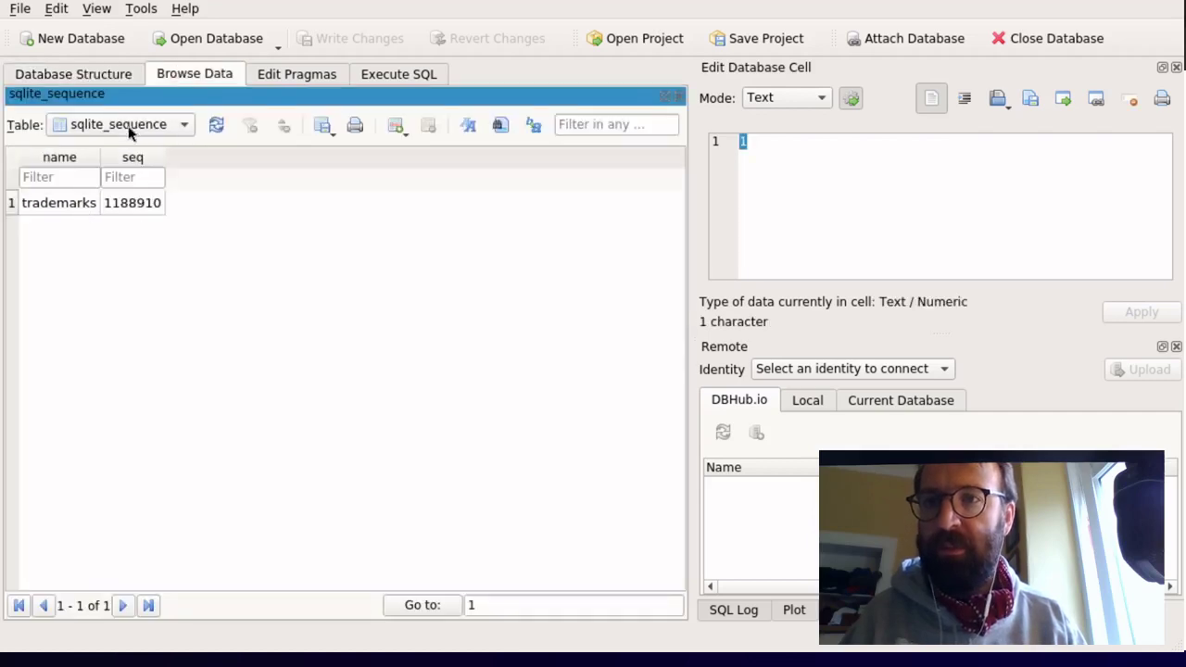
scroll(132, 133, "down", 1)
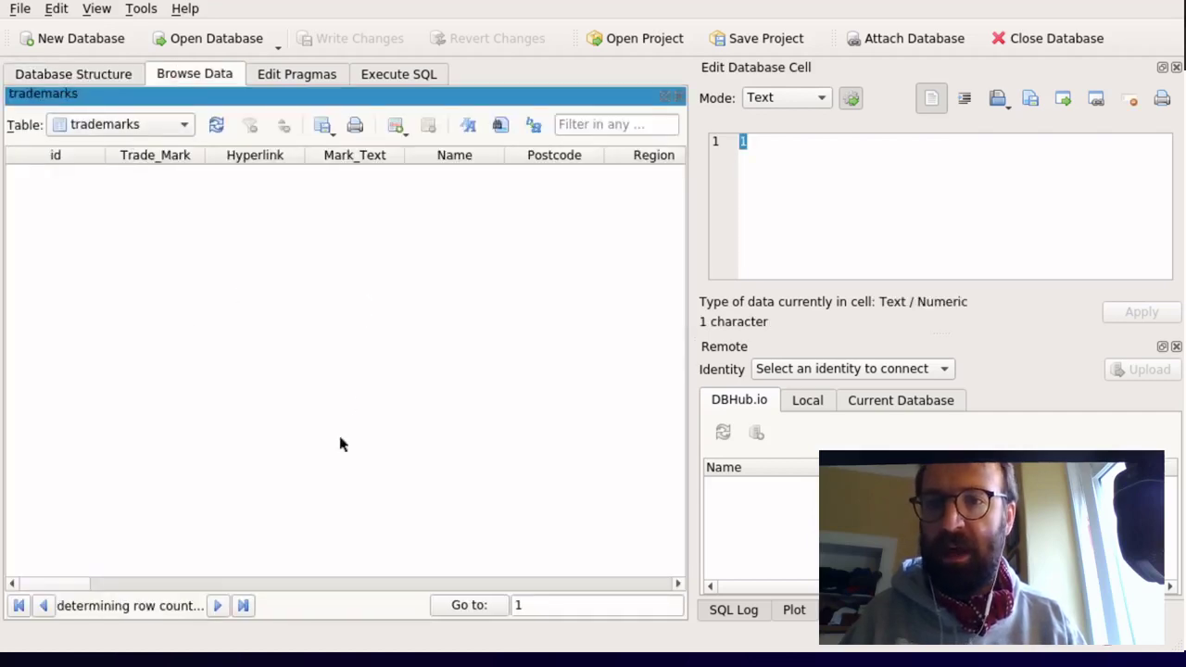
scroll(352, 362, "right", 5)
scroll(352, 358, "left", 5)
scroll(189, 274, "down", 19)
left_click_drag(681, 165, 687, 239)
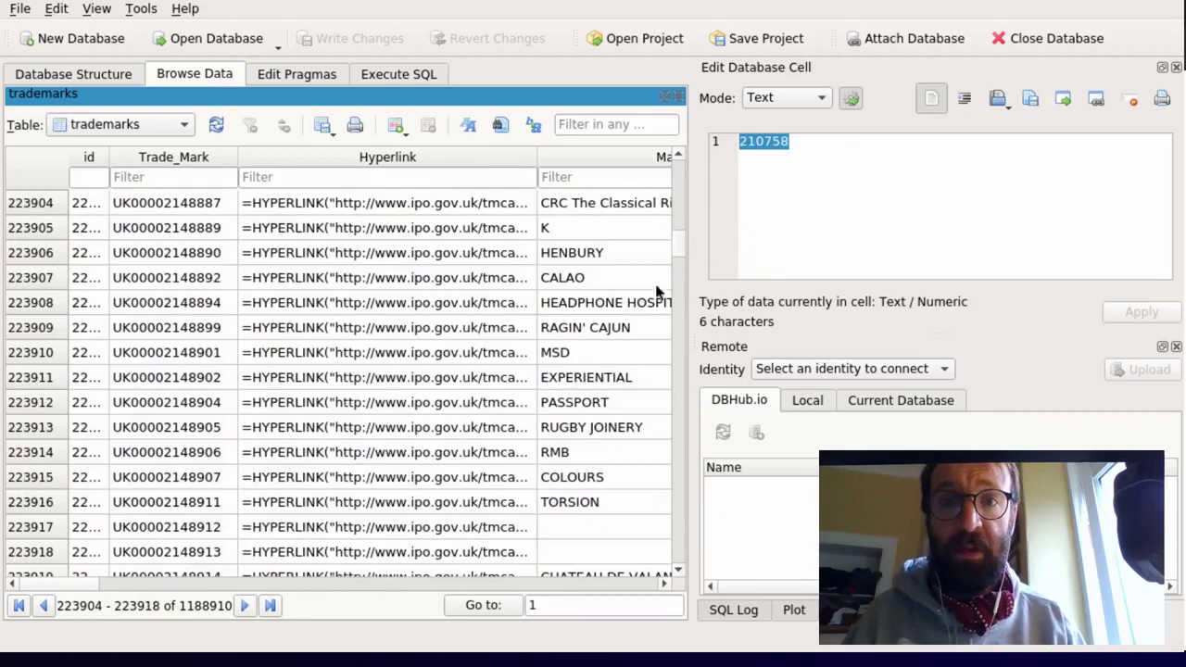
Step: Examine the Name, Postcode, Region and Country columns of the trademarks records, checking several Postcode cells
scroll(528, 457, "right", 10)
scroll(528, 457, "left", 10)
scroll(528, 457, "right", 4)
scroll(529, 458, "left", 1)
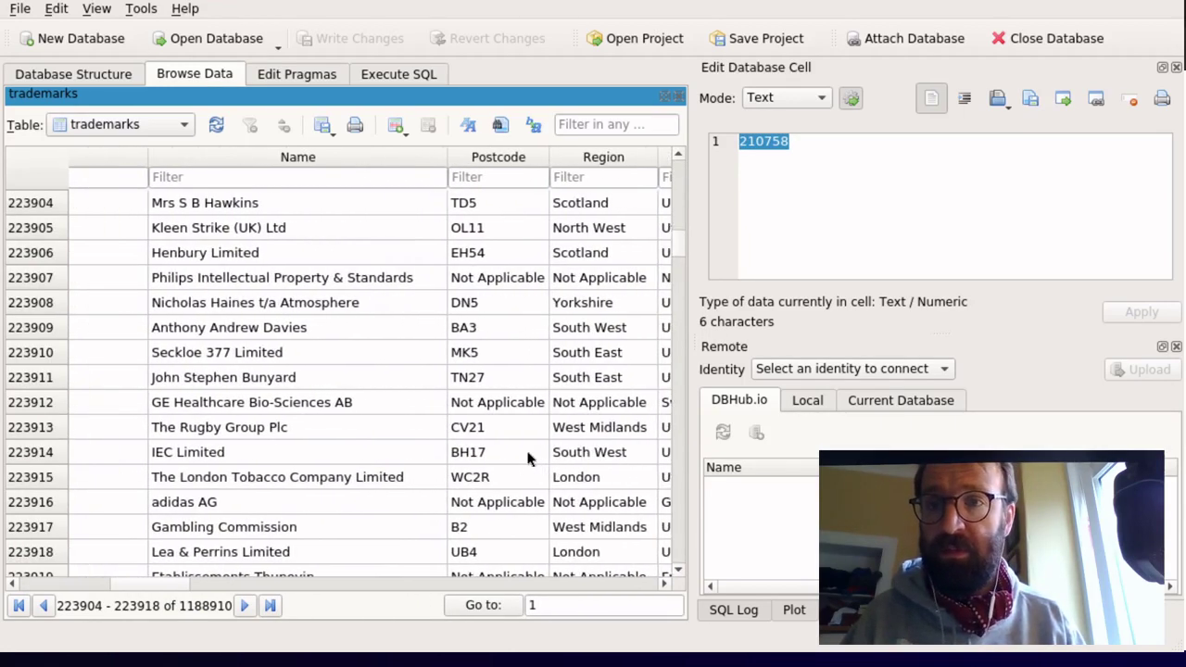
scroll(528, 458, "right", 5)
scroll(528, 457, "left", 5)
scroll(528, 458, "right", 4)
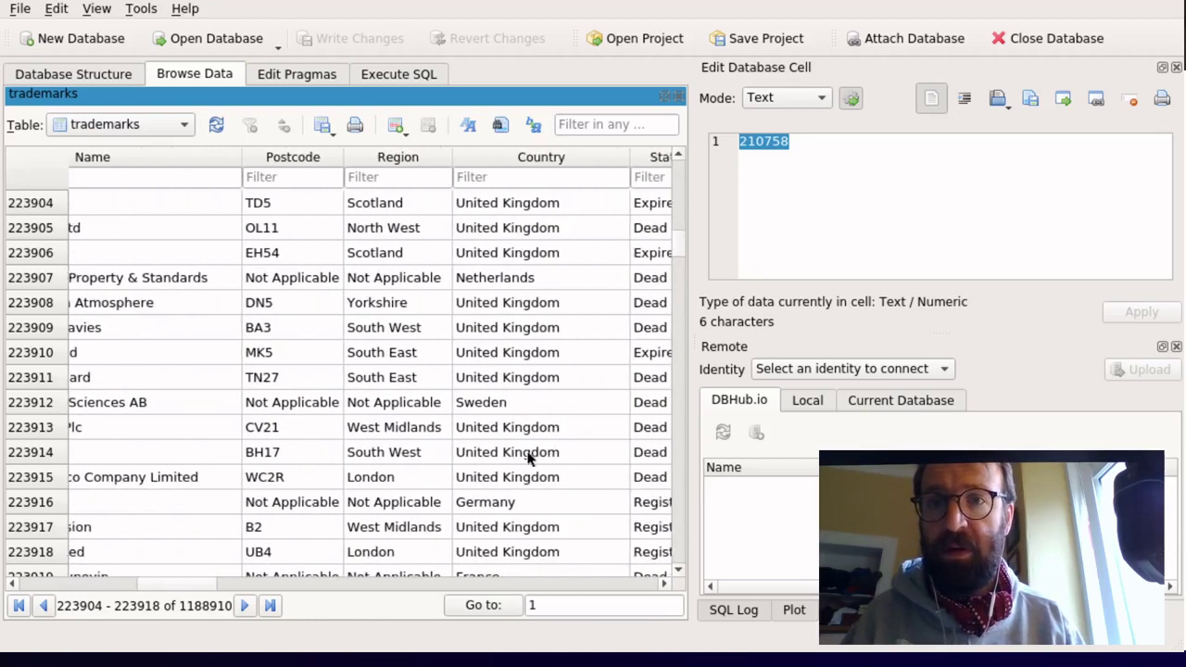
left_click(246, 213)
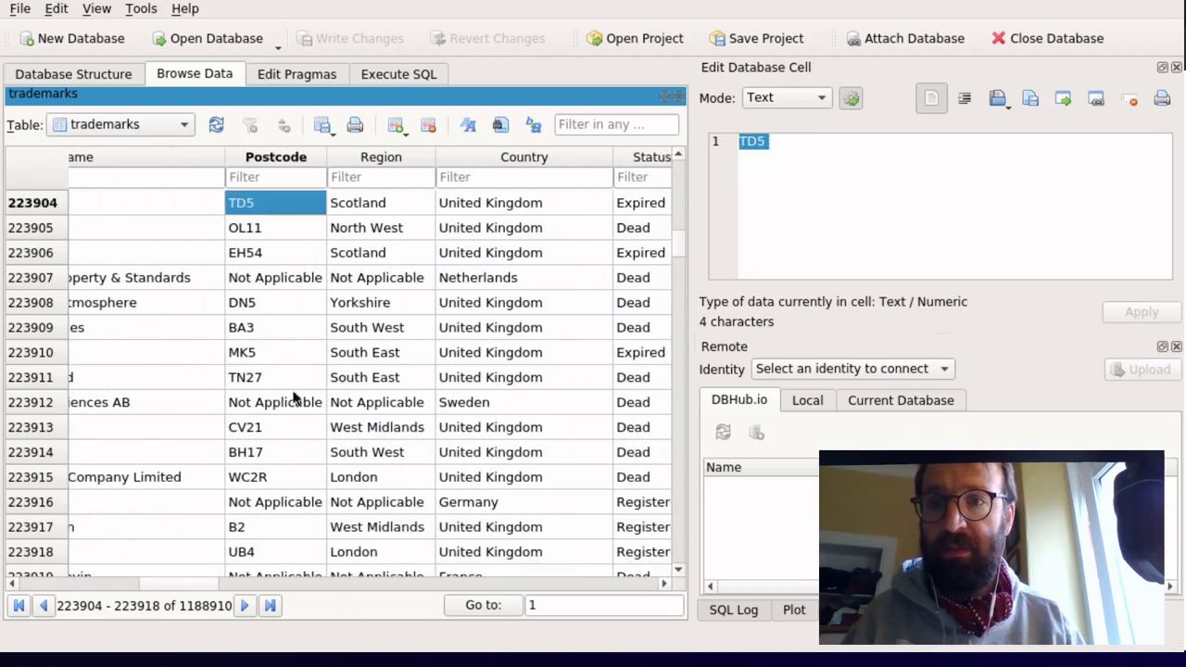
left_click(291, 377)
left_click(288, 317)
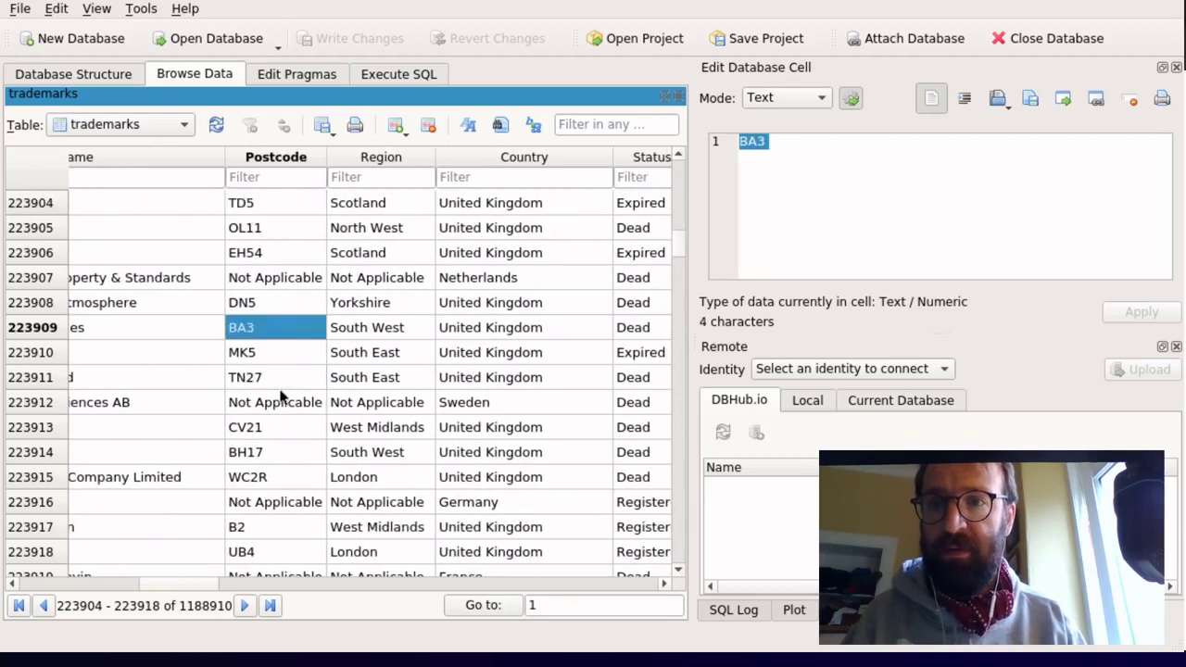
Step: Inspect the Filed and Published dates and the remaining date and class columns of the trademarks records
scroll(280, 393, "right", 4)
scroll(280, 396, "right", 4)
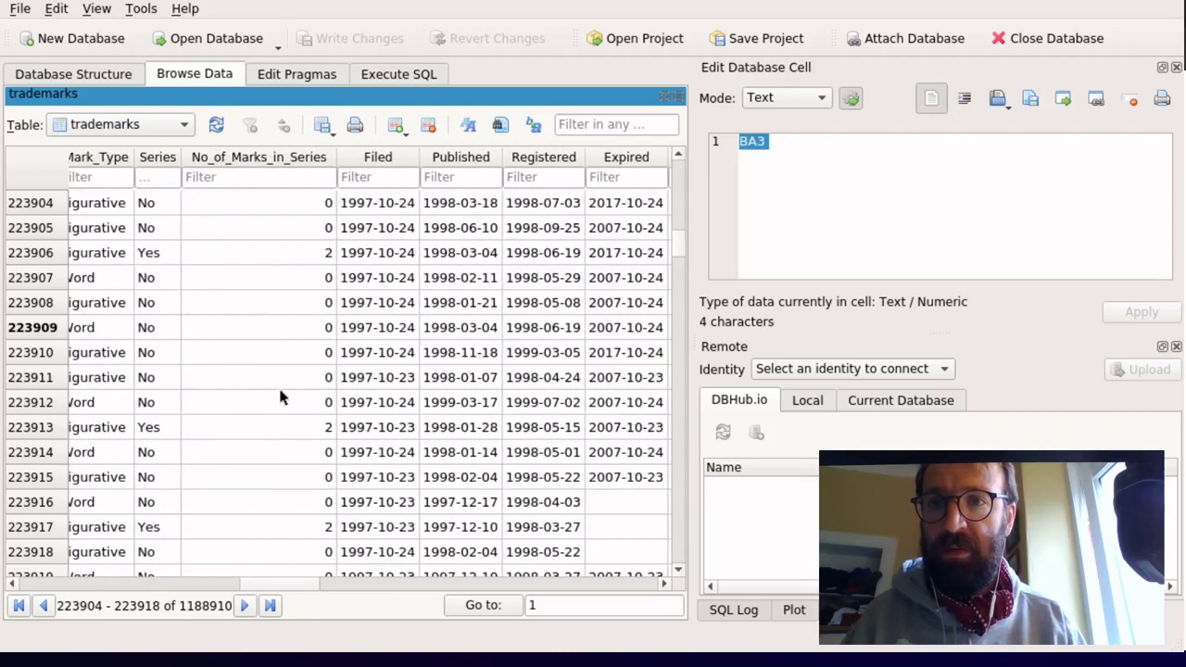
scroll(281, 396, "right", 1)
left_click(383, 305)
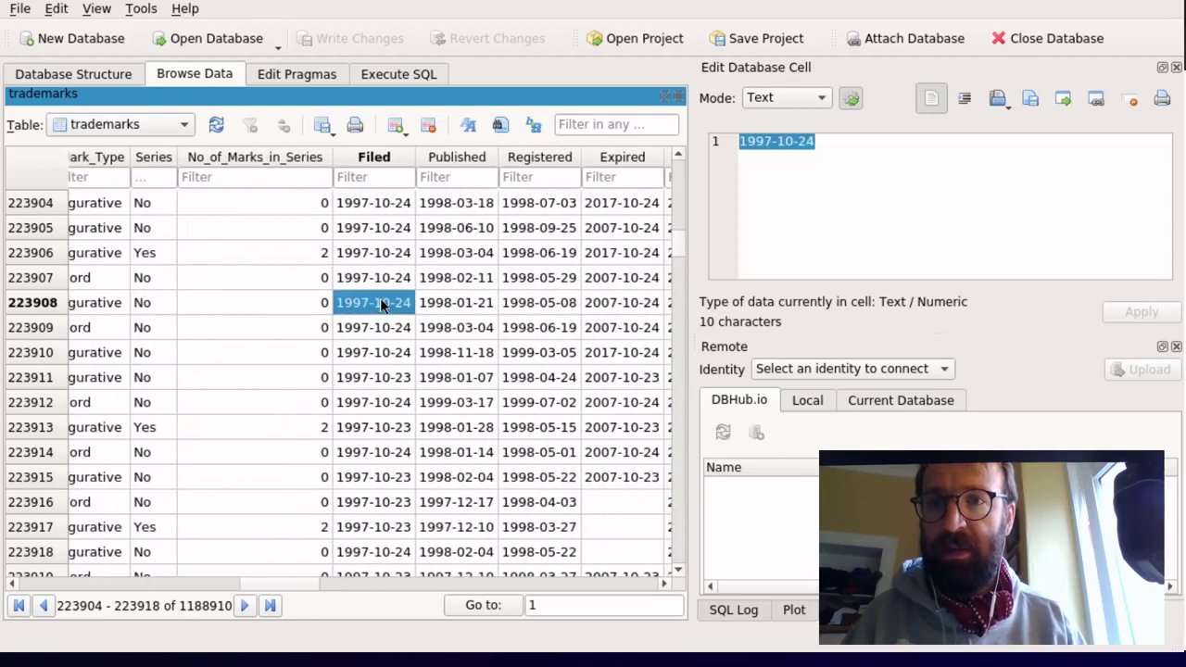
left_click(392, 398)
left_click(462, 401)
scroll(462, 402, "right", 4)
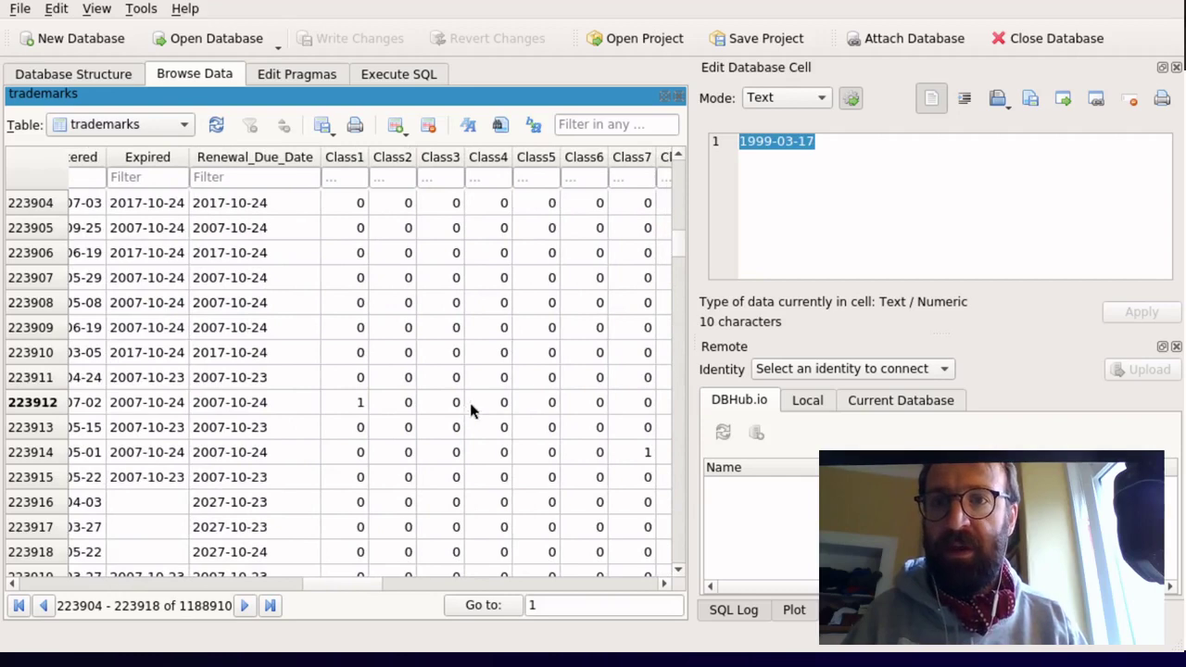
scroll(470, 408, "right", 10)
scroll(470, 407, "left", 8)
scroll(469, 408, "left", 10)
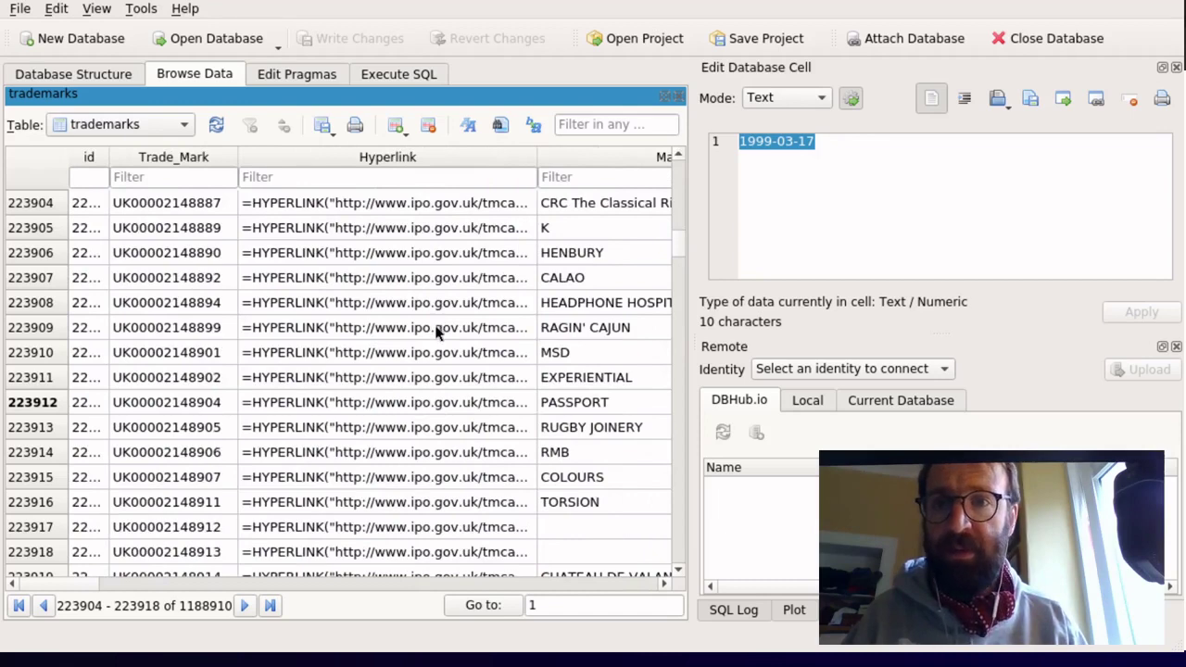
Step: Copy only the web address, from http up to the closing quote, out of the RAGIN' CAJUN record's Hyperlink cell
left_click(583, 328)
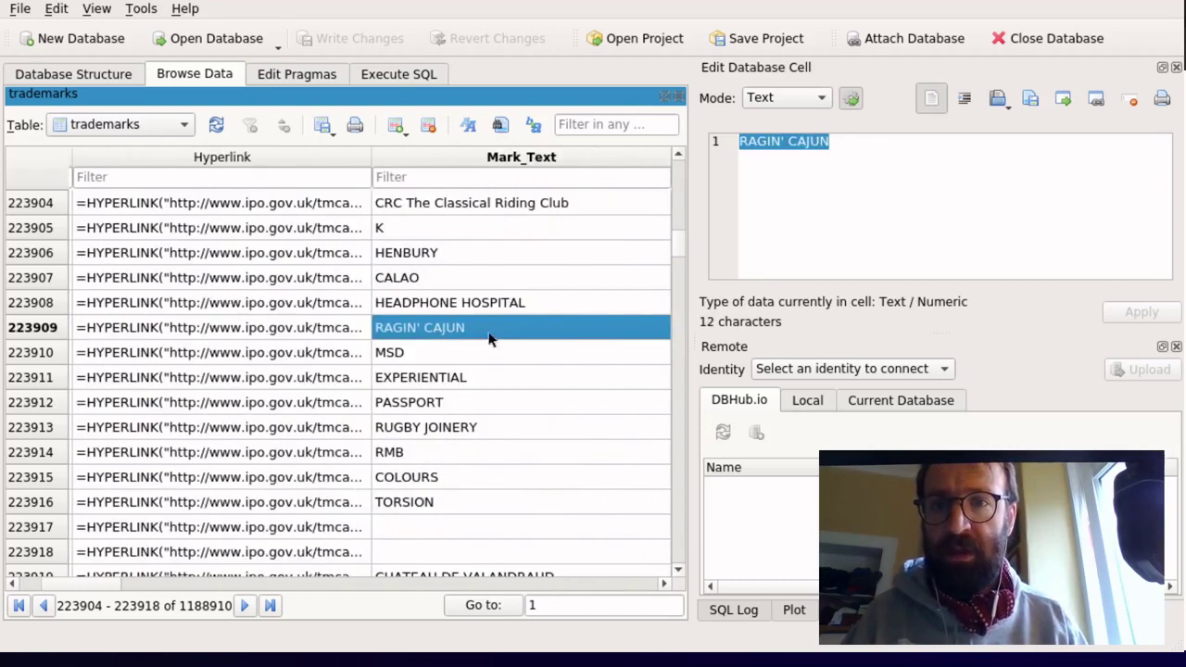
left_click(301, 338)
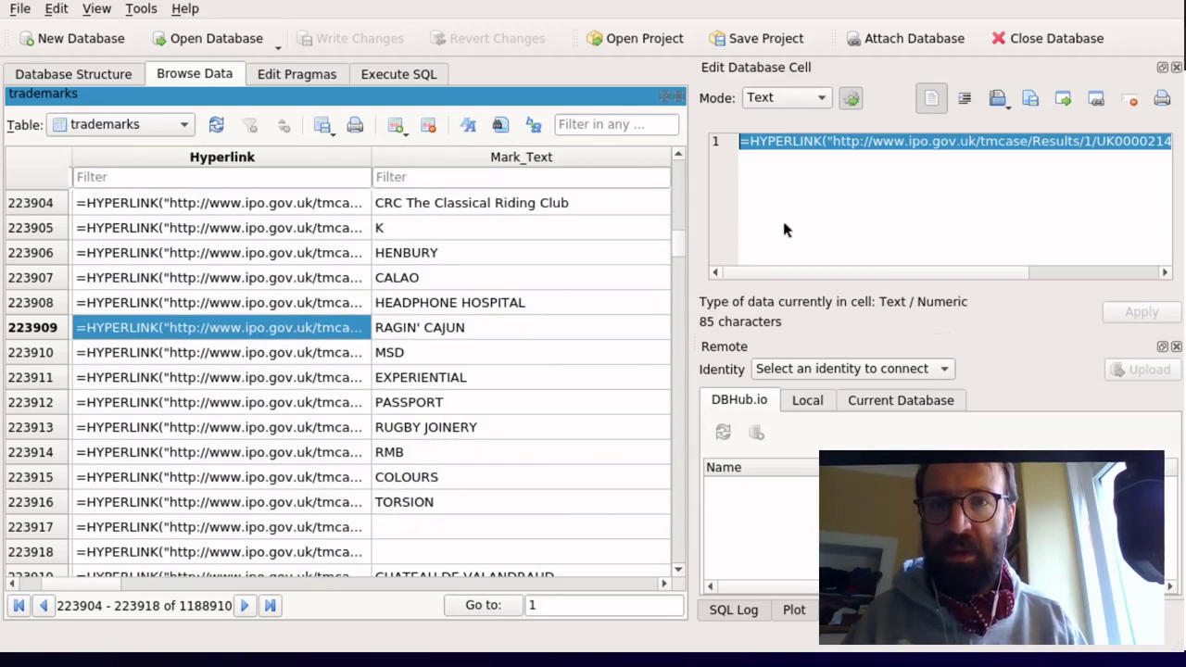
left_click(831, 140)
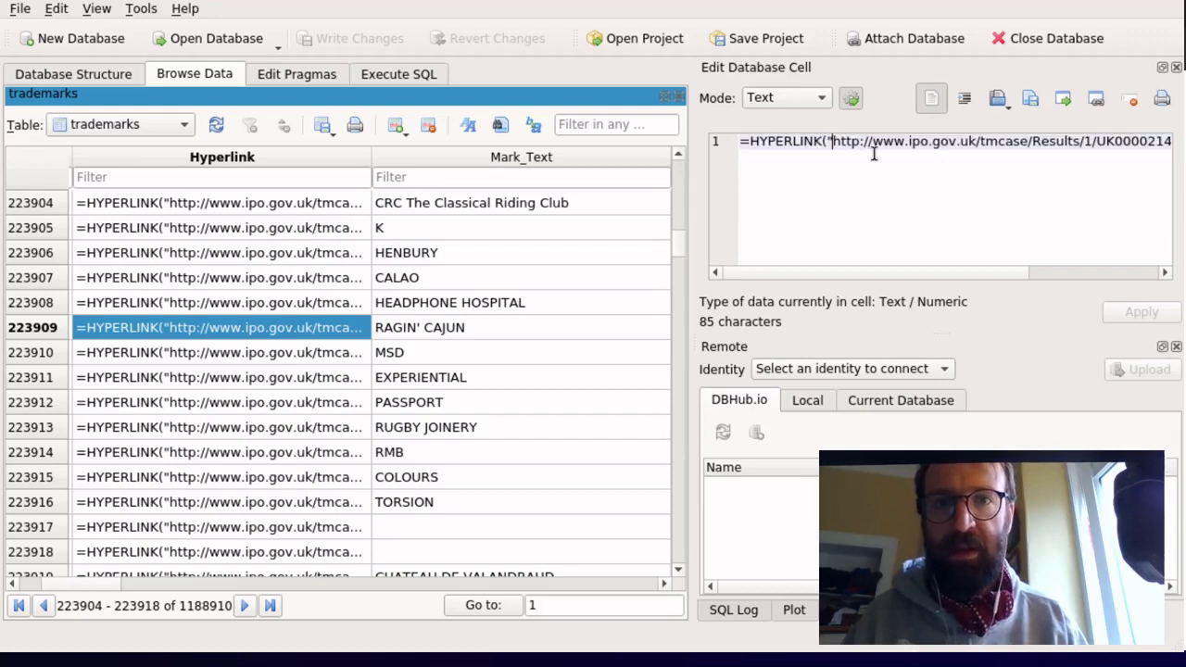
key("shift+End")
key("shift+Left")
key("shift+Left")
key("shift+Left")
key("shift+Left")
key("shift+Left")
key("shift+Left")
key("shift+Left")
key("shift+Left")
key("shift+Left")
key("shift+Left")
key("shift+Left")
key("shift+Left")
key("shift+Left")
key("shift+Left")
key("shift+Left")
key("shift+Left")
key("shift+Left")
key("shift+Left")
key("shift+Left")
key("ctrl+c")
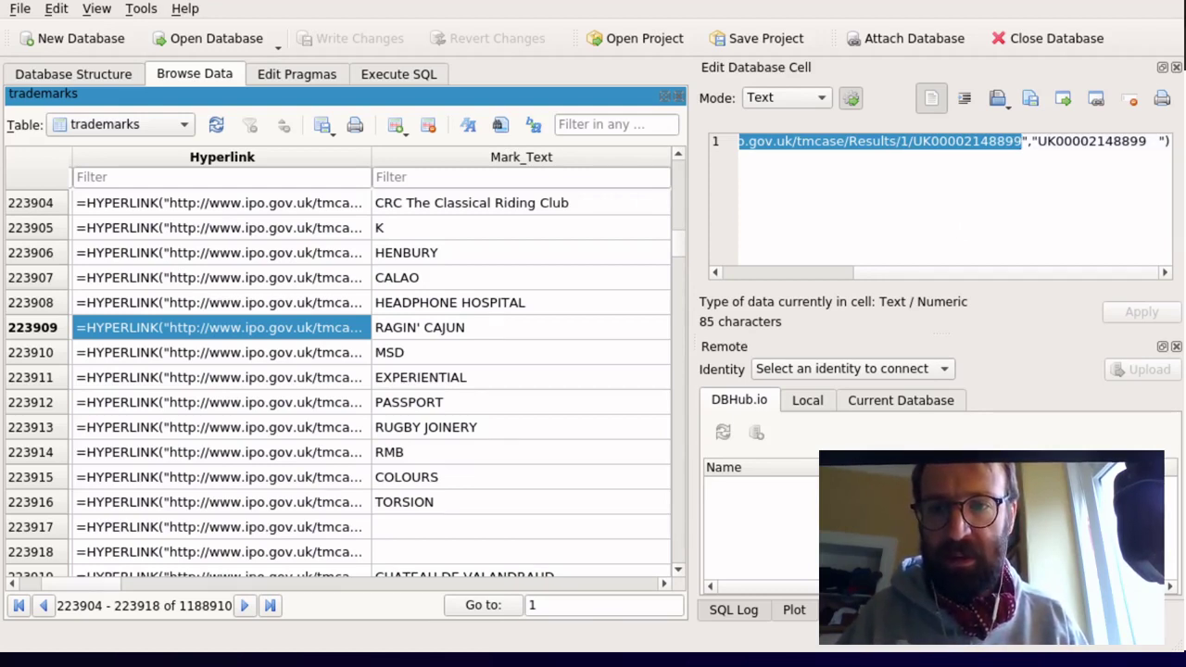
Step: Switch to Firefox and open the copied trade mark address in a new tab
key("alt+Tab")
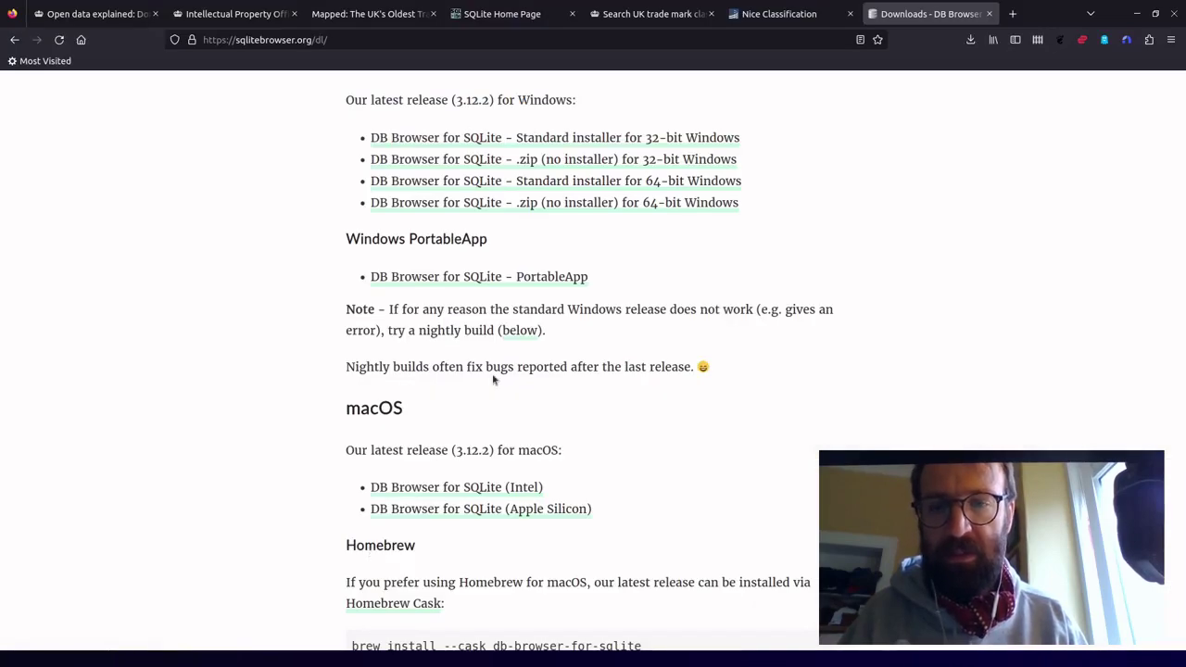
key("ctrl+t")
key("ctrl+v")
key("Return")
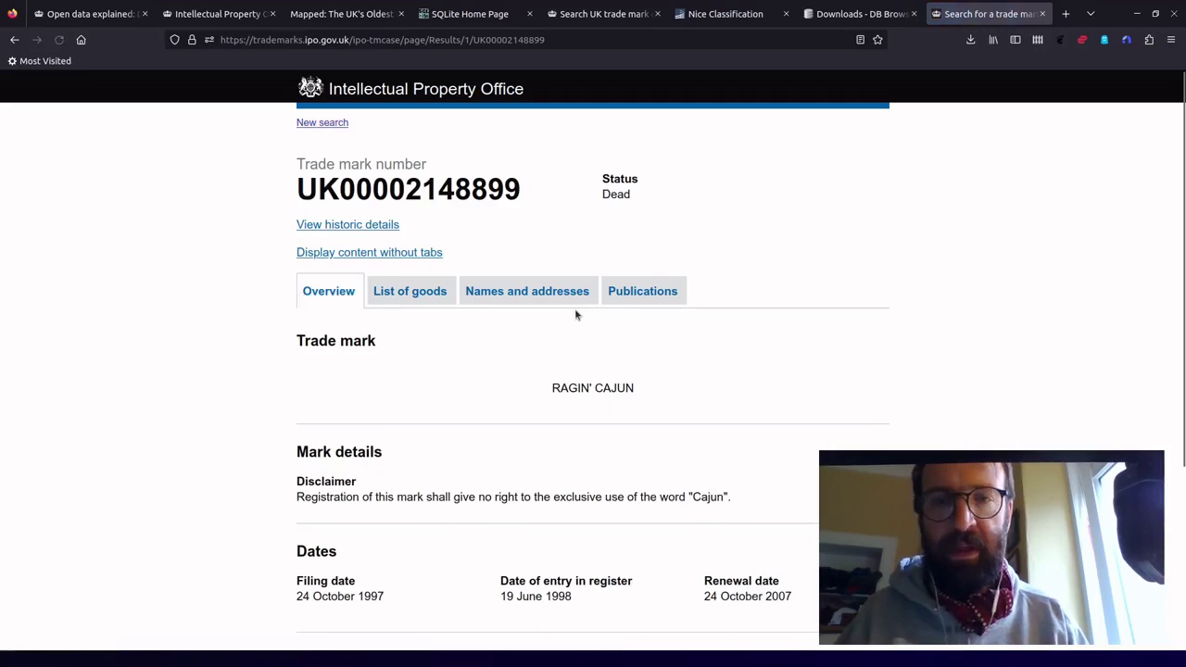
Step: Read the Disclaimer text in the mark details of the RAGIN' CAJUN trade mark
triple_click(397, 492)
left_click(393, 492)
left_click_drag(393, 492, 297, 492)
left_click(574, 537, "shift")
left_click(509, 513)
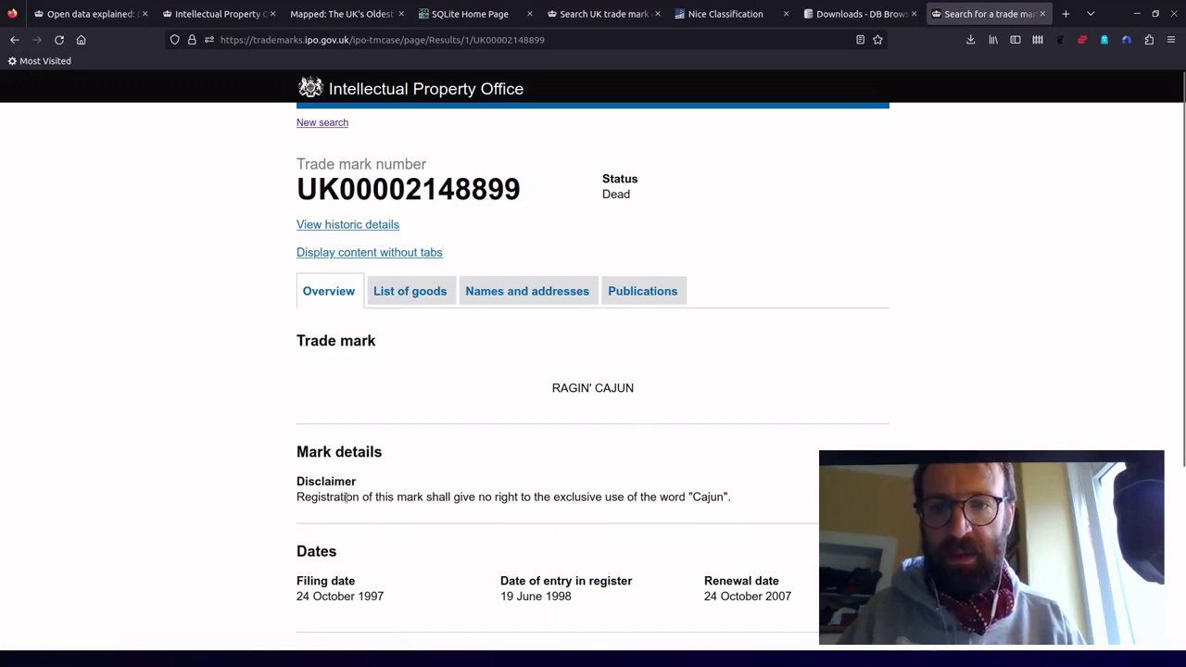
left_click_drag(346, 498, 759, 503)
left_click(760, 503)
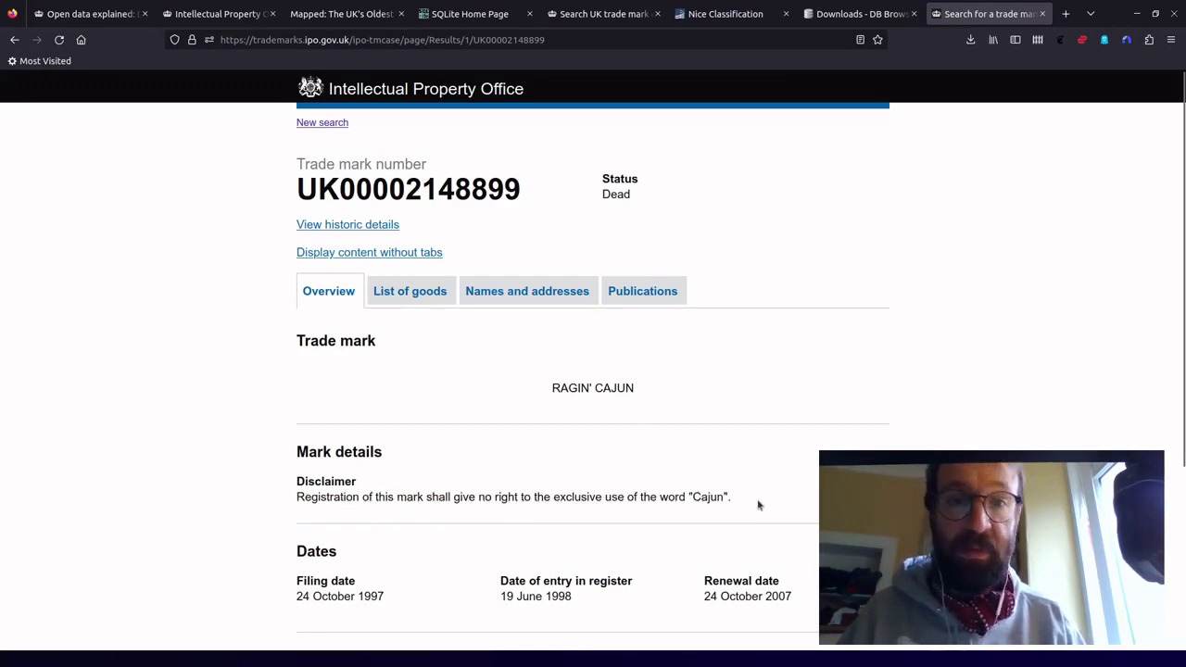
Step: Review the trade mark's Class 29 and Class 30 goods, its names and addresses, and the dates in its overview
left_click(403, 289)
left_click(310, 395)
left_click(320, 470)
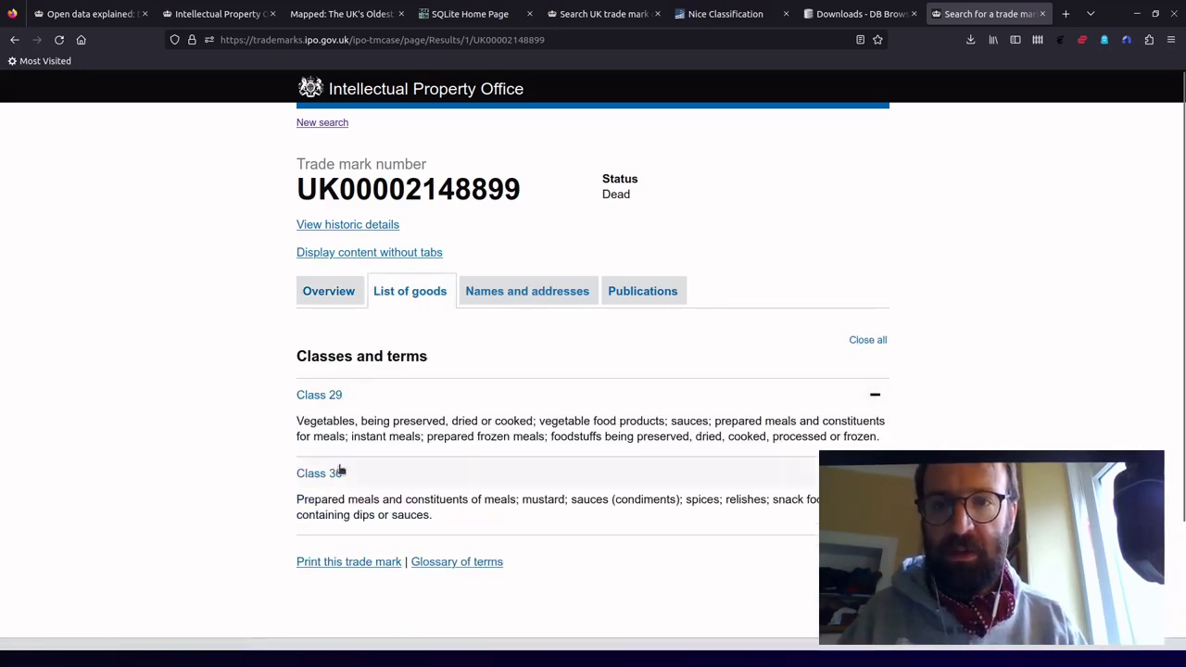
scroll(233, 430, "down", 2)
scroll(234, 430, "down", 1)
left_click_drag(436, 336, 268, 219)
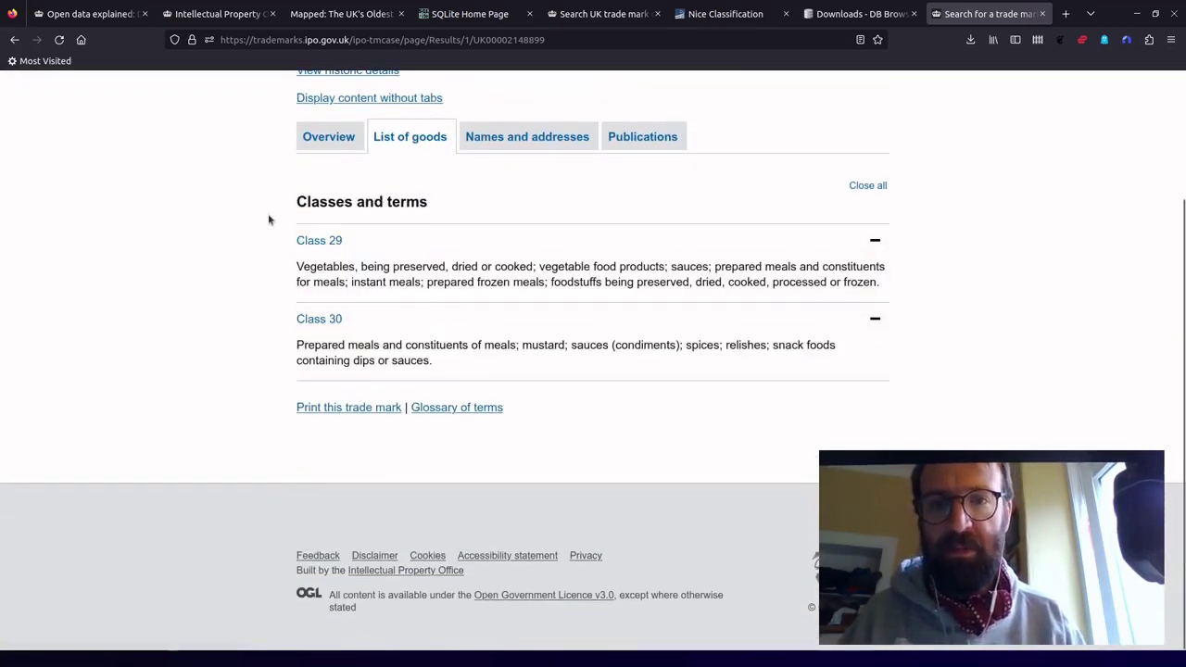
left_click(276, 269)
left_click(569, 135)
left_click(328, 137)
scroll(326, 383, "up", 2)
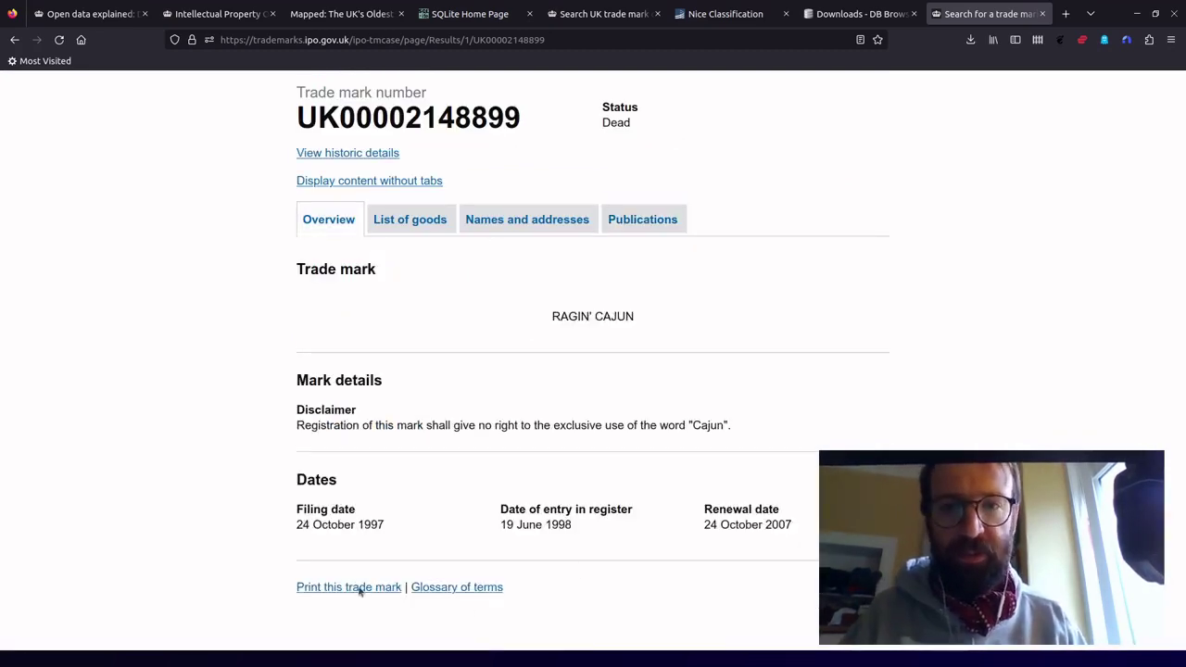
Step: Switch back to DB Browser for SQLite and run the SQL query "SELECT * FROM trademarks LIMIT 10;"
key("alt+Tab")
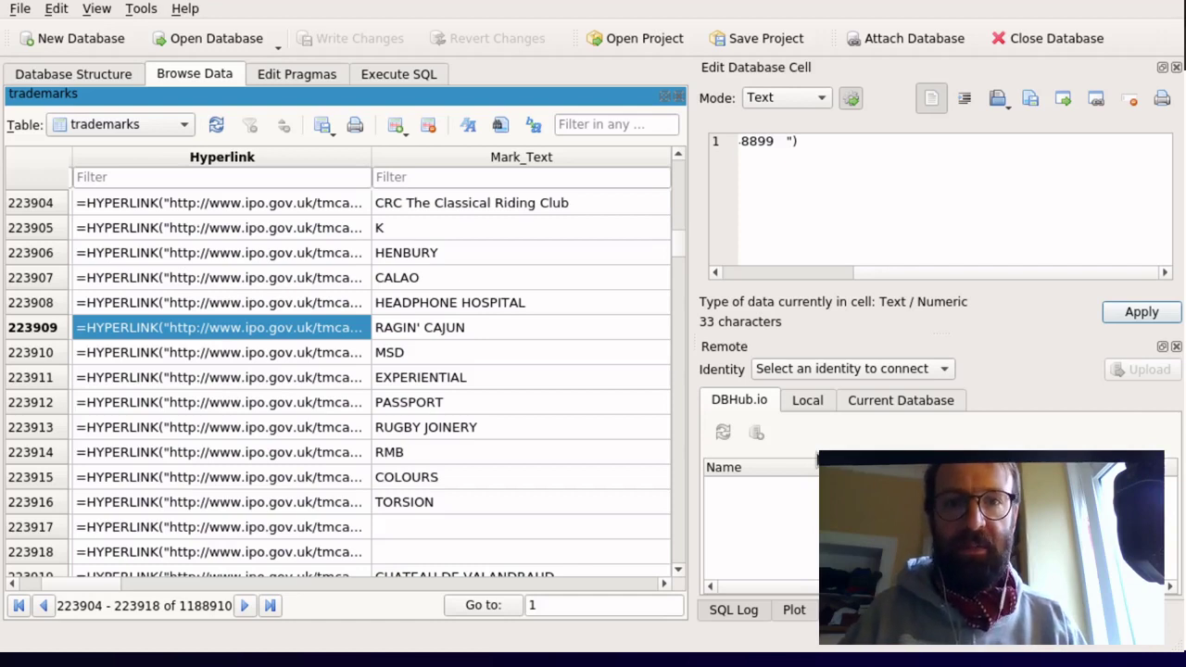
left_click(406, 74)
left_click(326, 192)
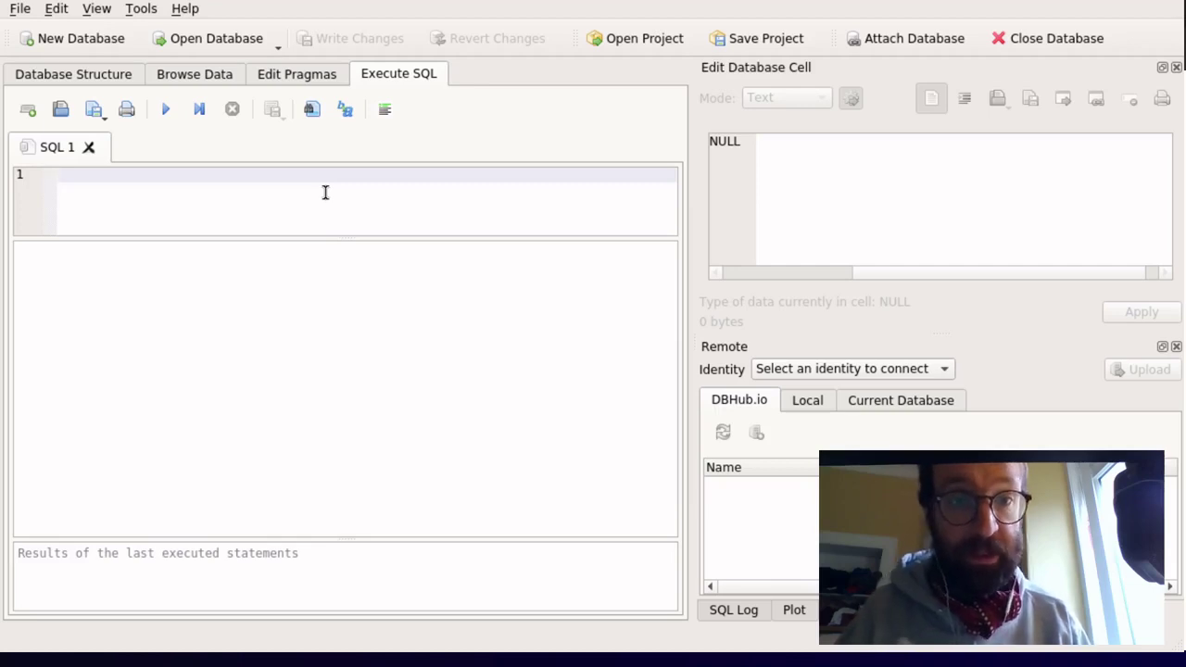
type("SELECT ")
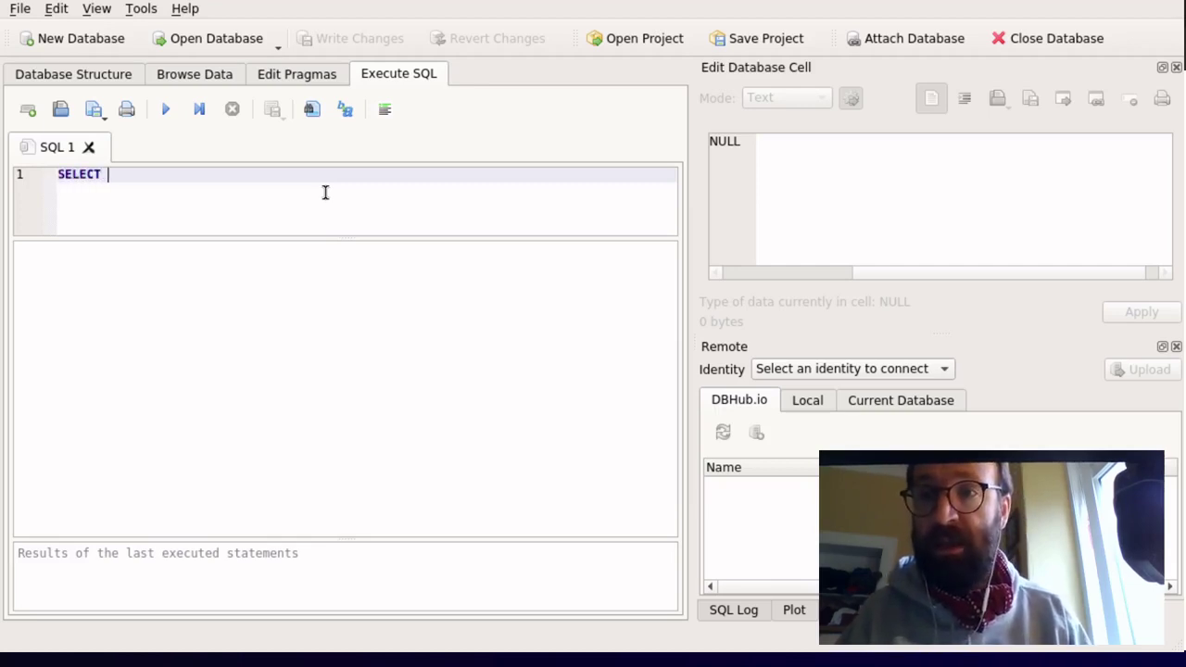
type("* FROM trade")
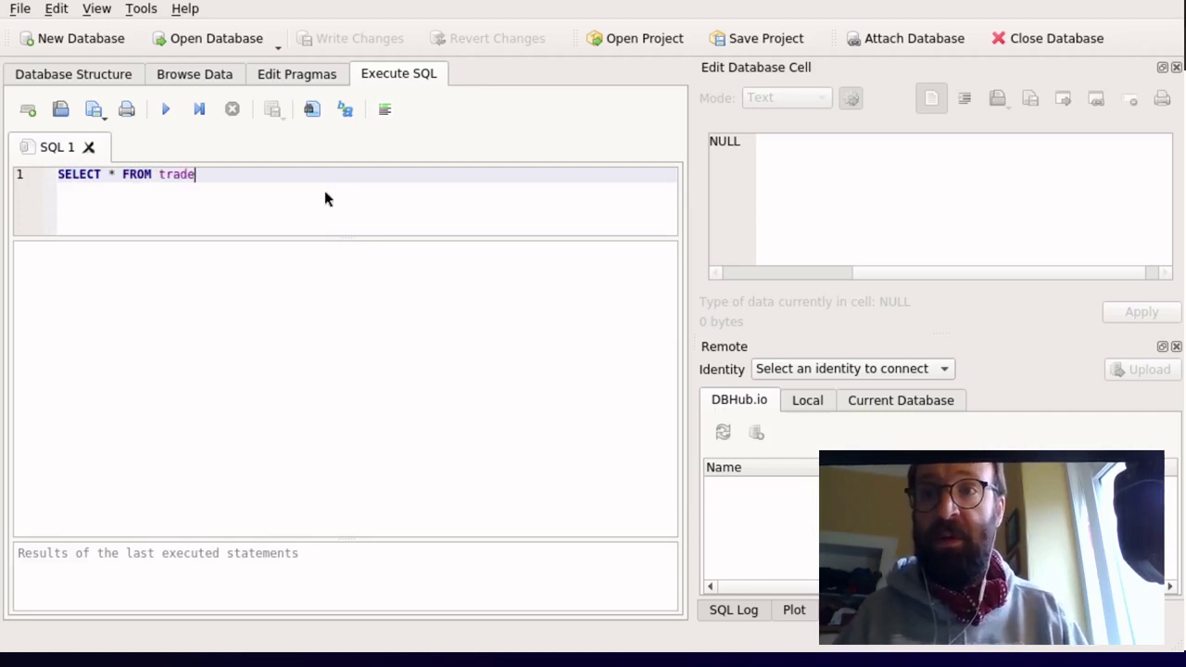
type("marks LIMIT 10;")
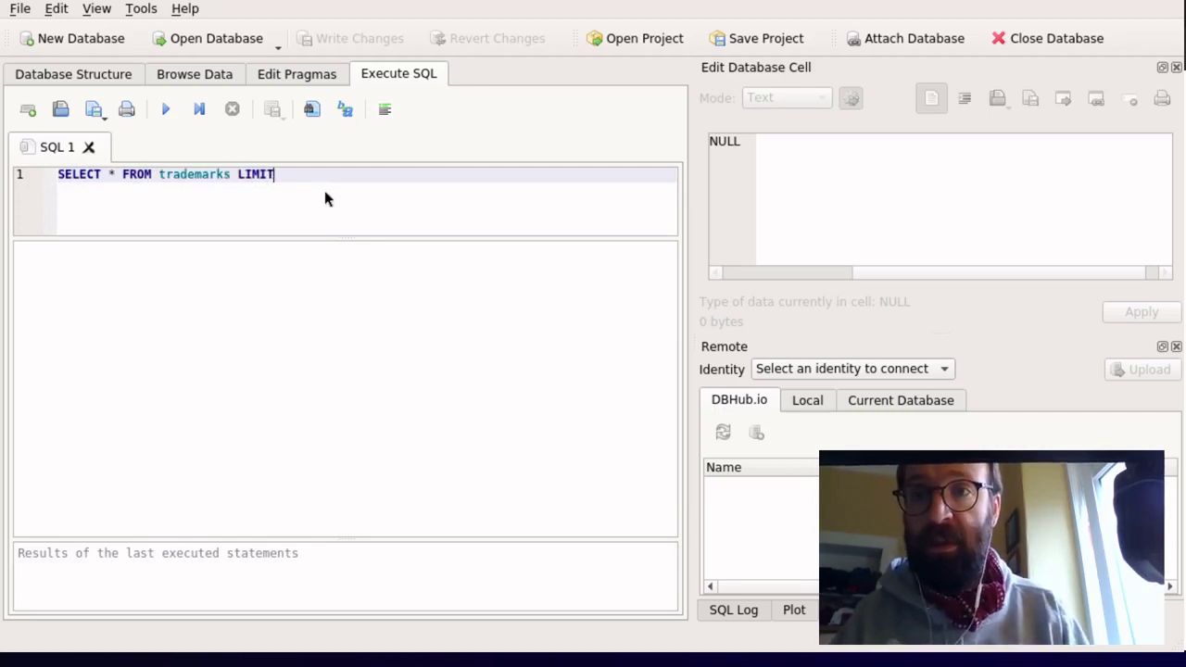
left_click(166, 109)
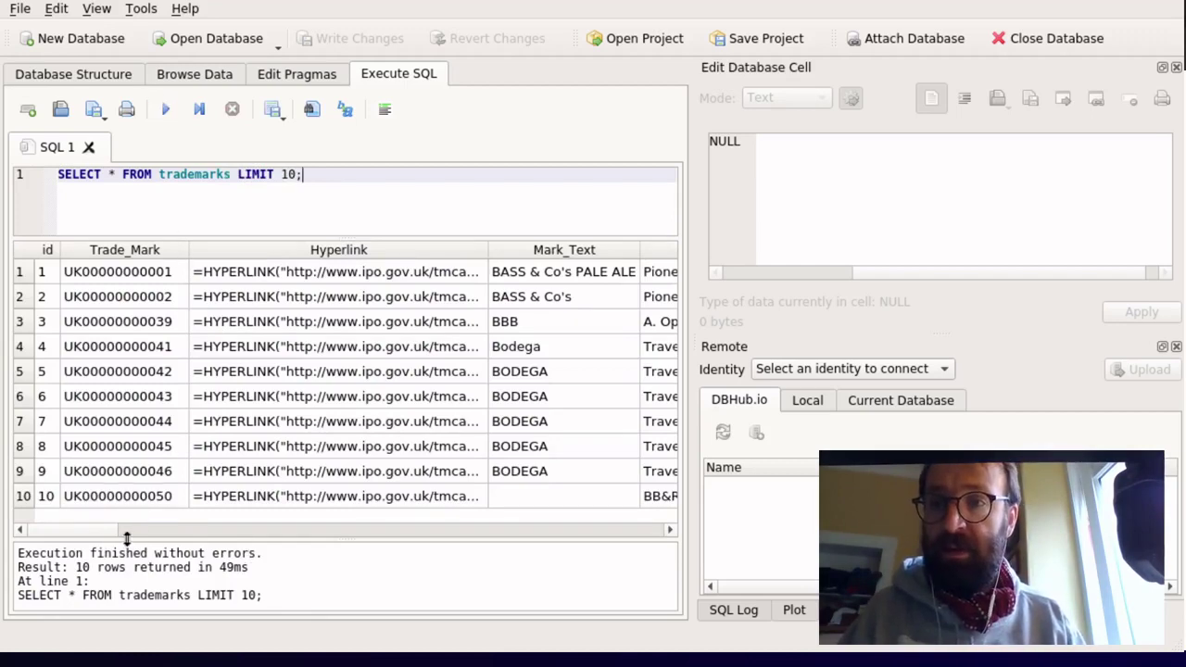
mouse_move(102, 532)
left_mouse_down()
mouse_move(316, 544)
mouse_move(636, 529)
mouse_move(96, 538)
left_mouse_up()
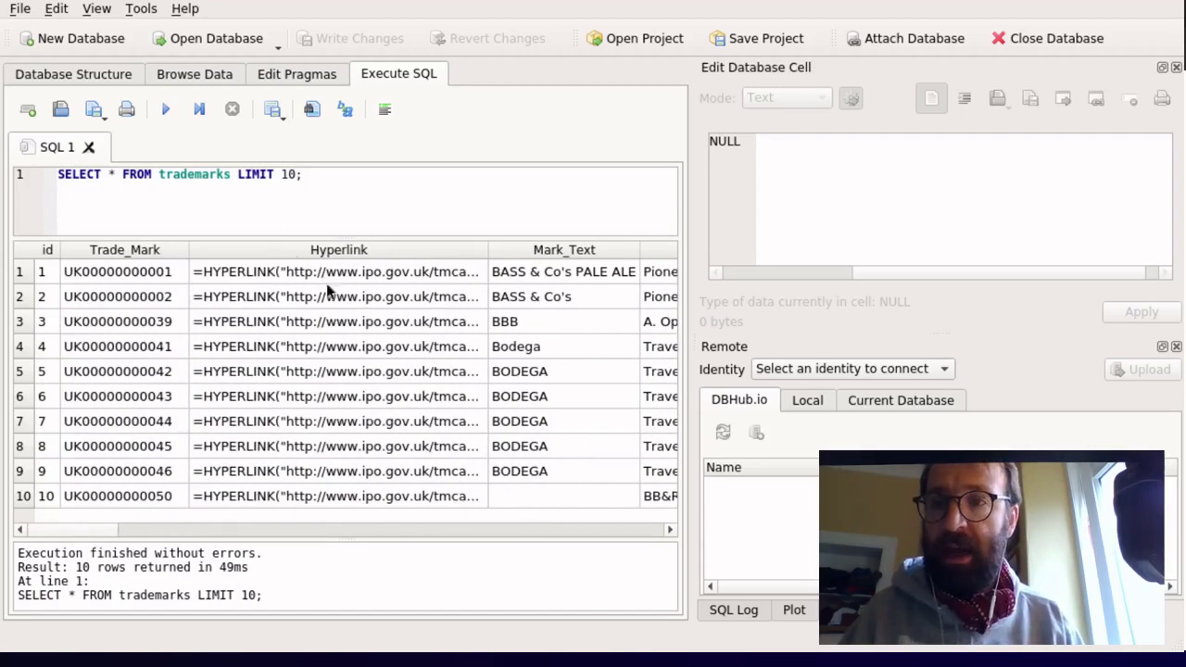
Step: Extend the query to "SELECT * FROM trademarks ORDER BY Filed ASC LIMIT 10;" and run it
left_click(267, 222)
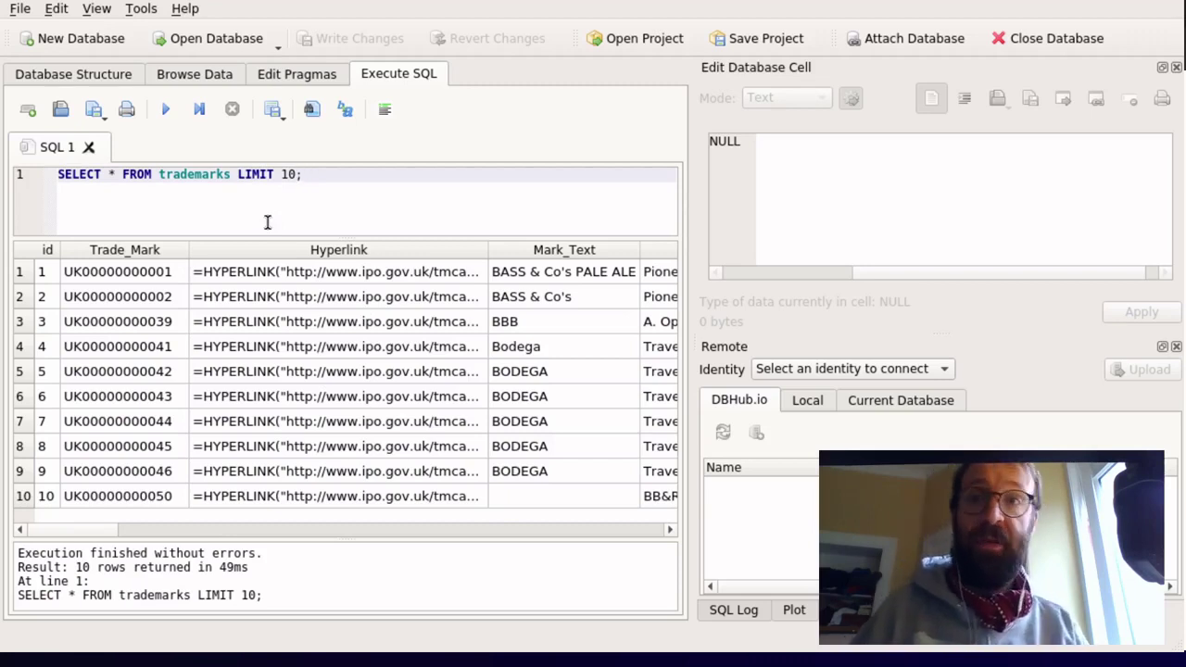
left_click(284, 121)
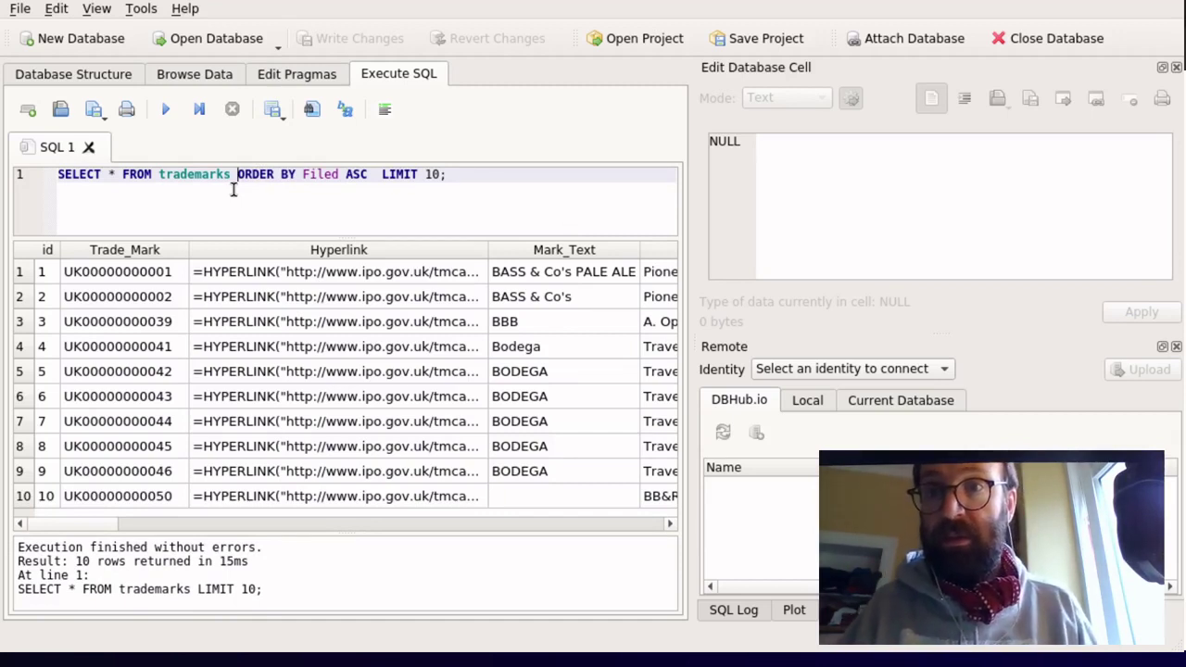
key("ctrl+shift+Right")
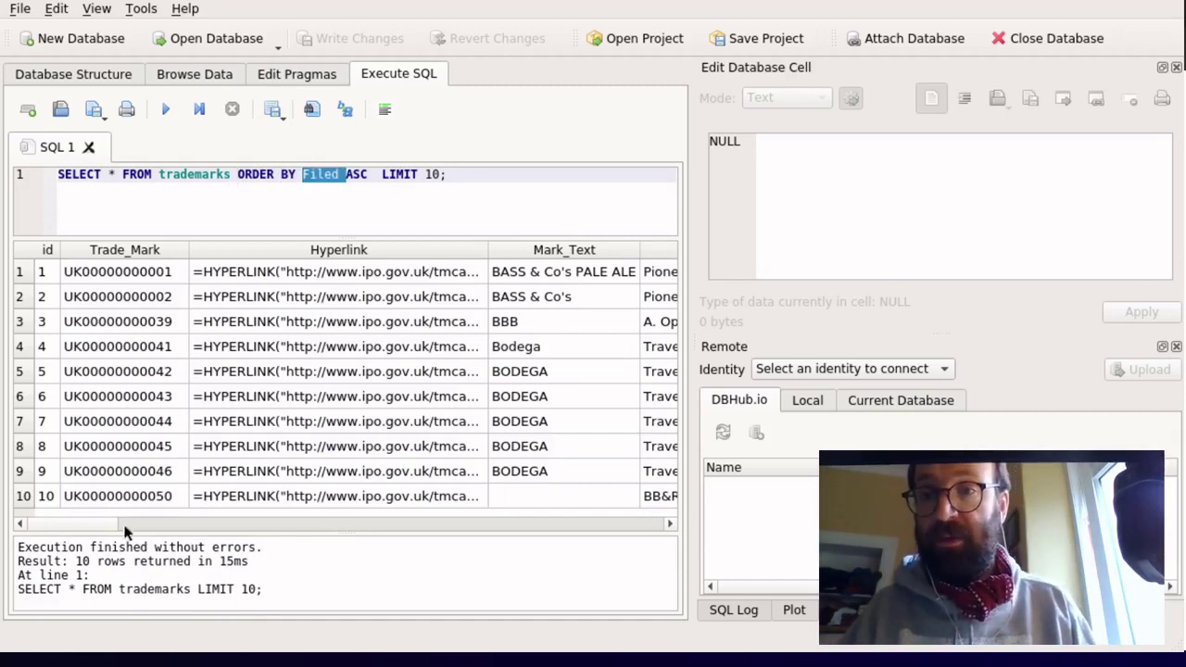
left_click_drag(105, 525, 321, 537)
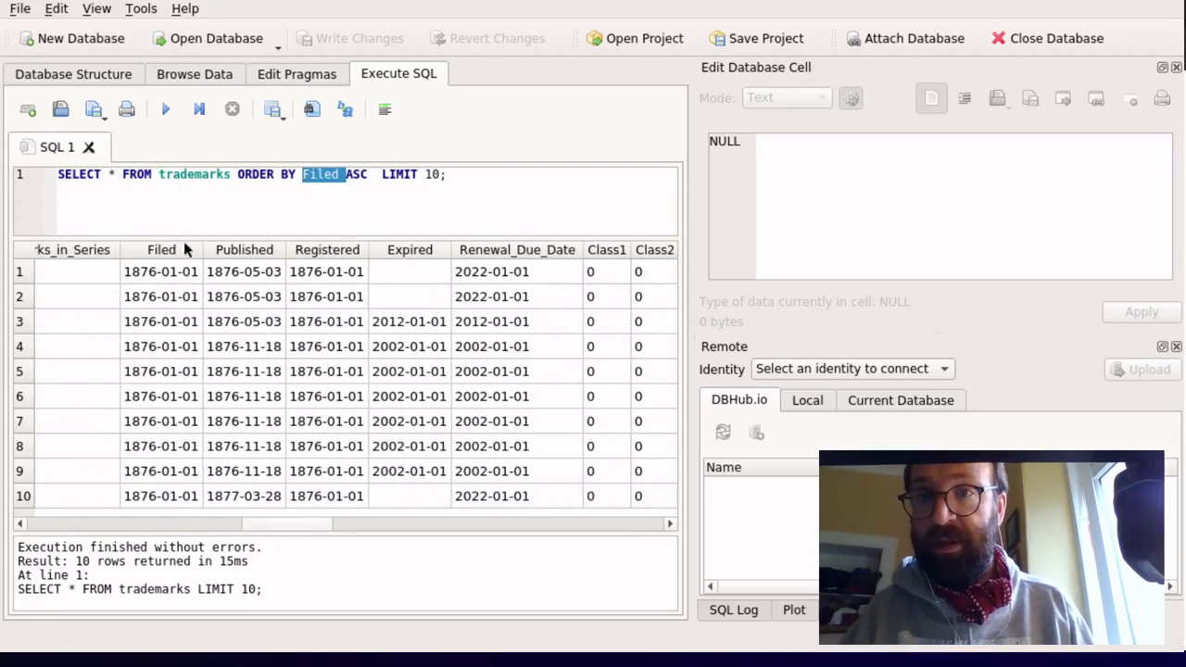
left_click(302, 173)
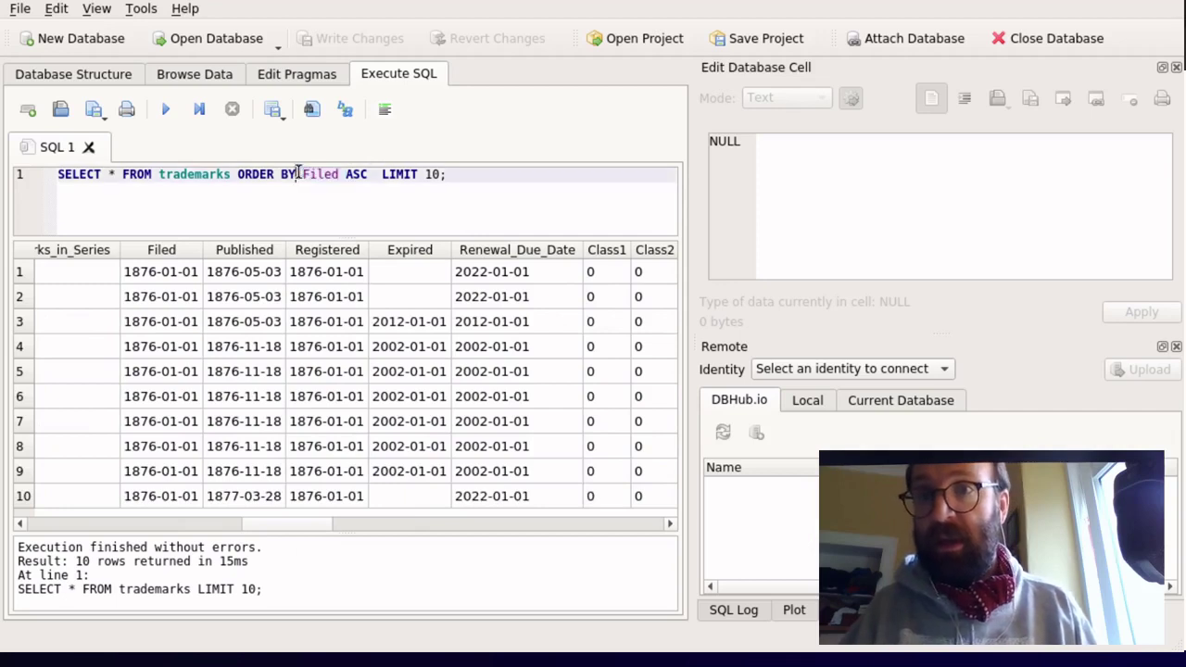
left_click_drag(237, 174, 296, 174)
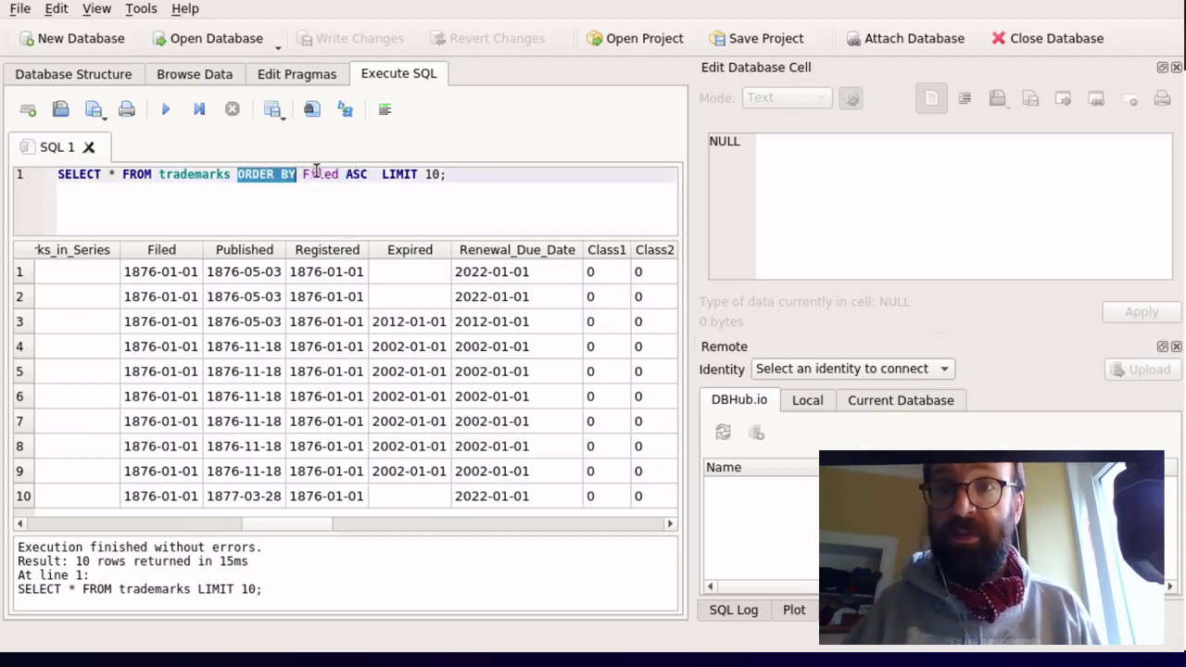
double_click(321, 174)
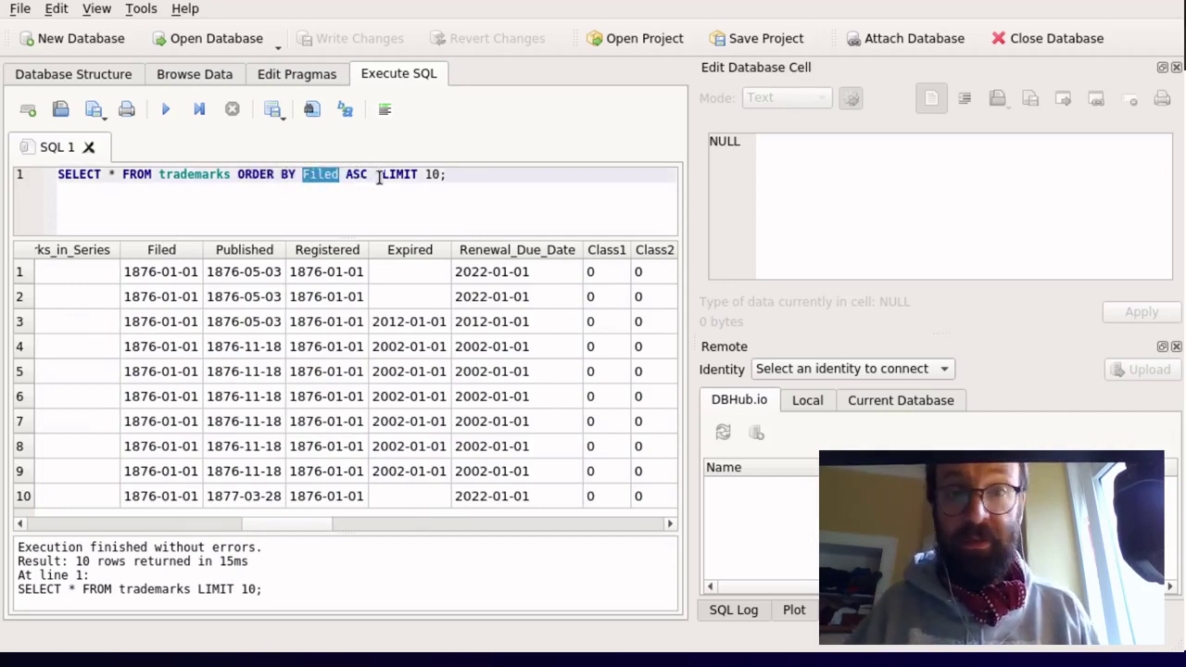
double_click(356, 174)
left_click(376, 174)
key("BackSpace")
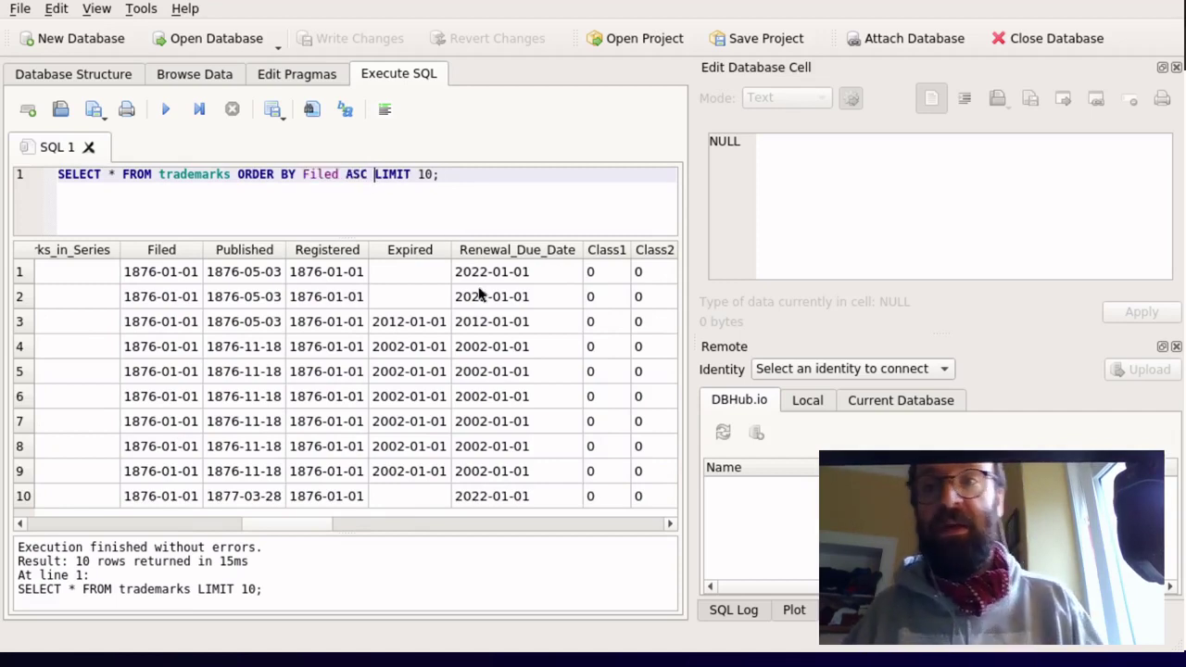
left_click(164, 109)
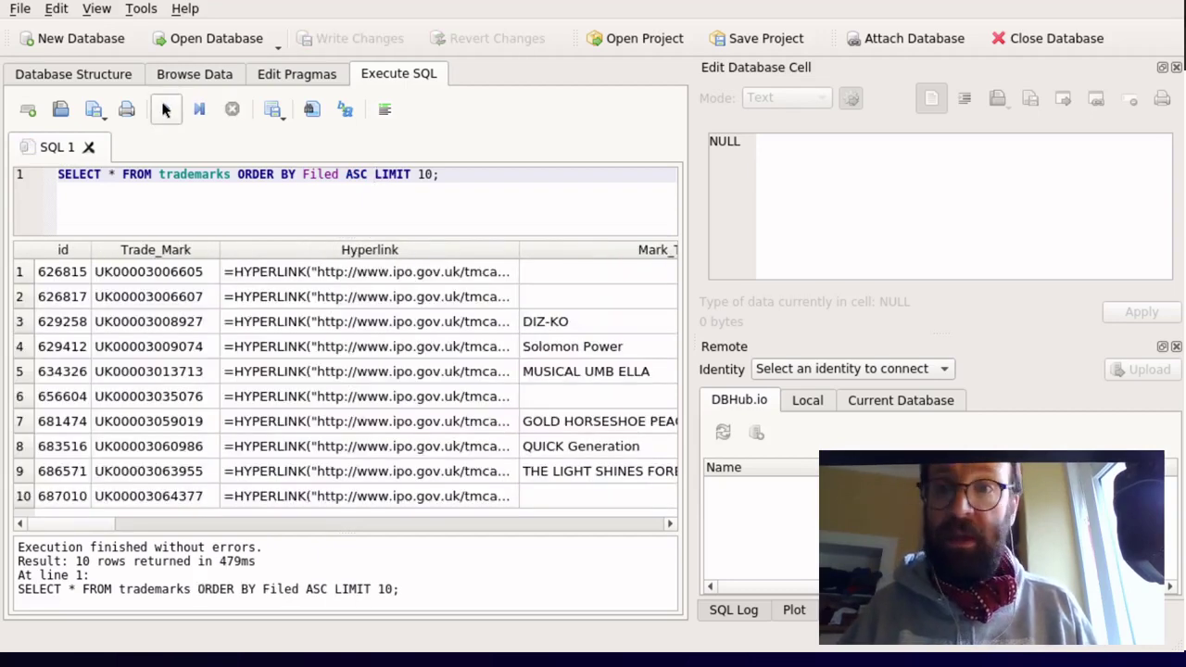
Step: Check the Filed through Renewal_Due_Date columns of the sorted results and rerun the query with LIMIT 100
left_click_drag(68, 515, 297, 508)
left_click_drag(289, 270, 575, 482)
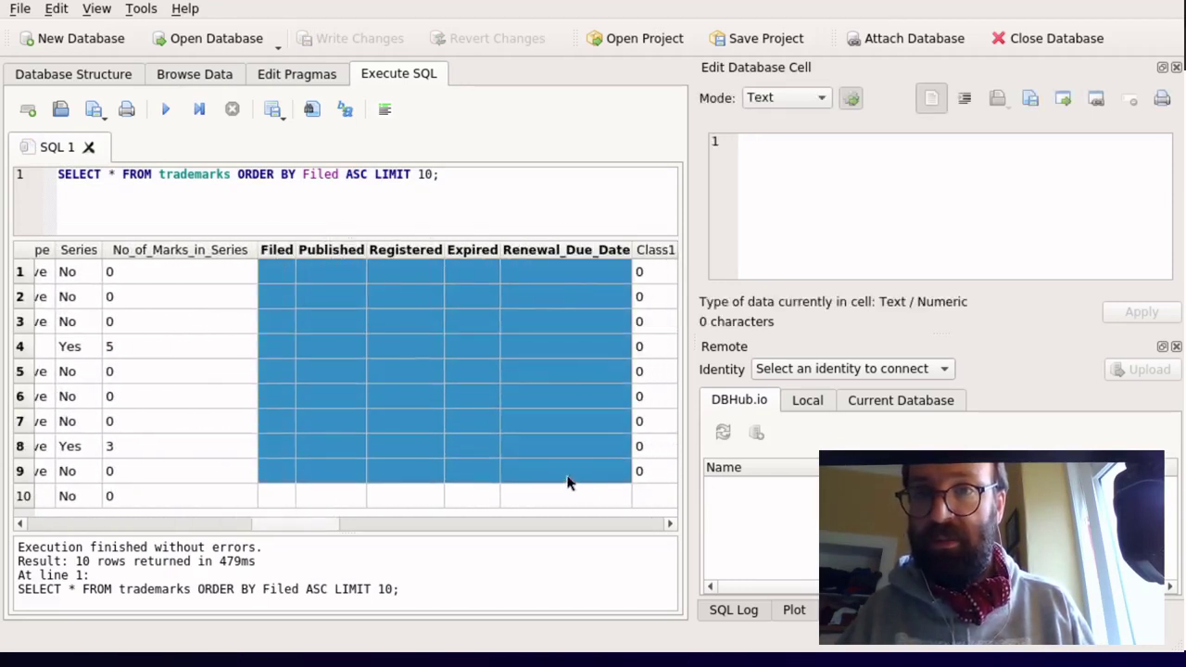
left_click(434, 174)
type("0")
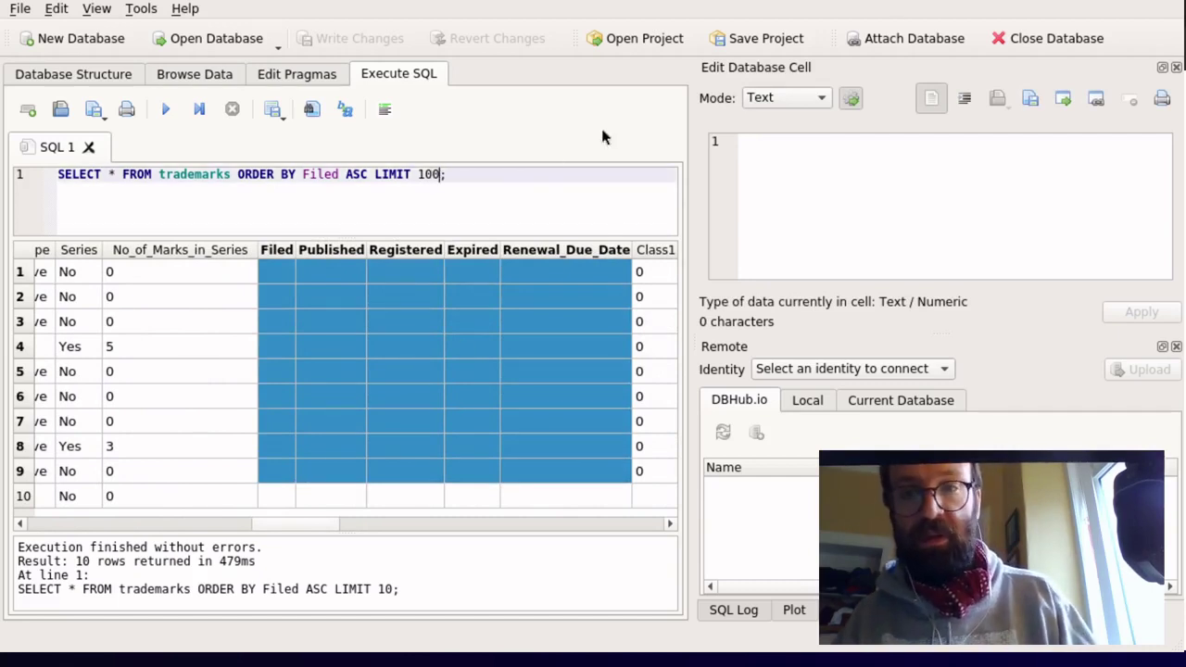
left_click(168, 112)
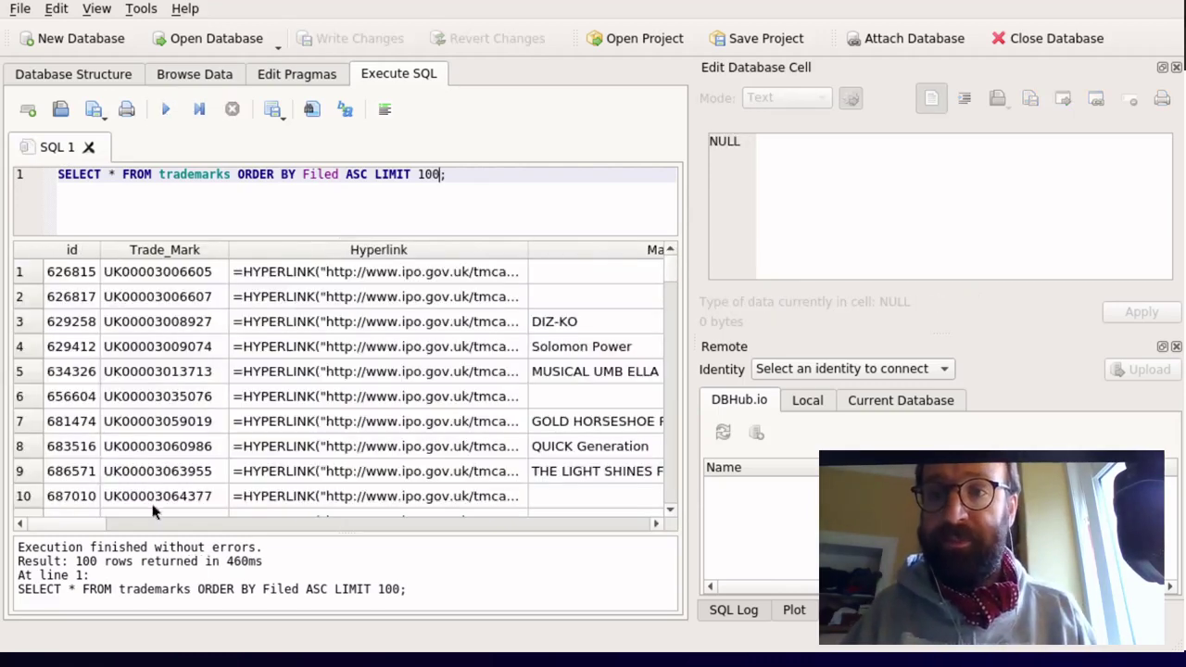
Step: Look through the Filed column of the sorted results to find where the dated records begin
left_click_drag(167, 524, 303, 493)
scroll(337, 344, "down", 2)
scroll(336, 344, "down", 7)
scroll(336, 344, "up", 5)
scroll(336, 343, "down", 7)
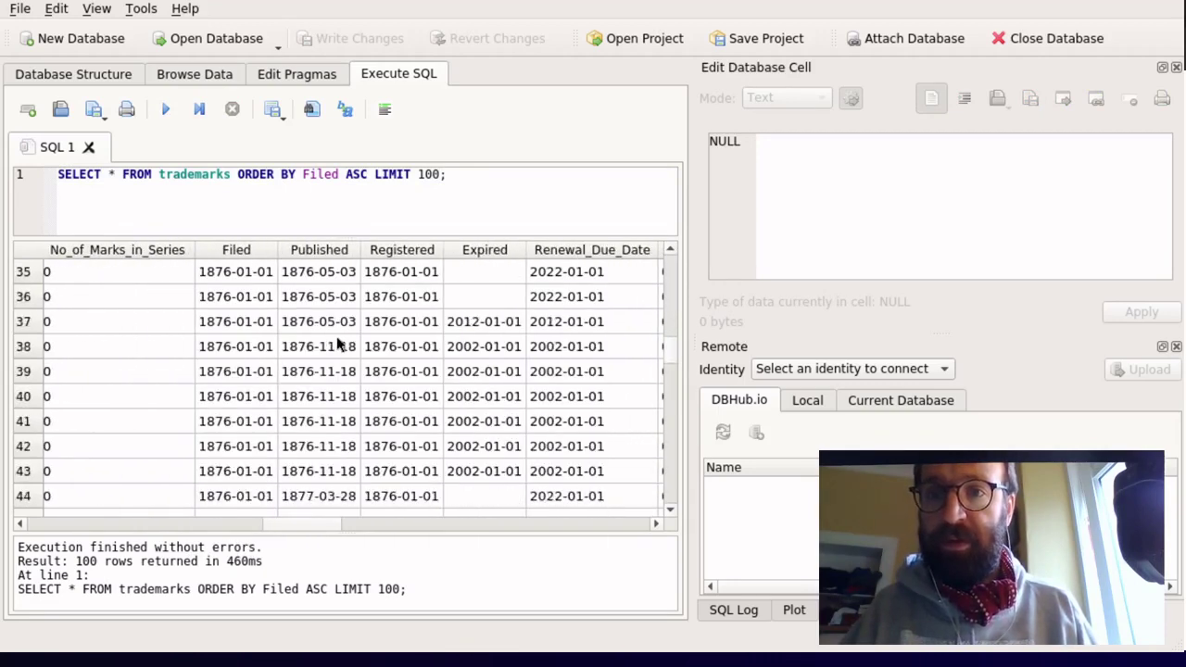
scroll(336, 344, "up", 5)
scroll(337, 344, "down", 2)
scroll(336, 344, "down", 2)
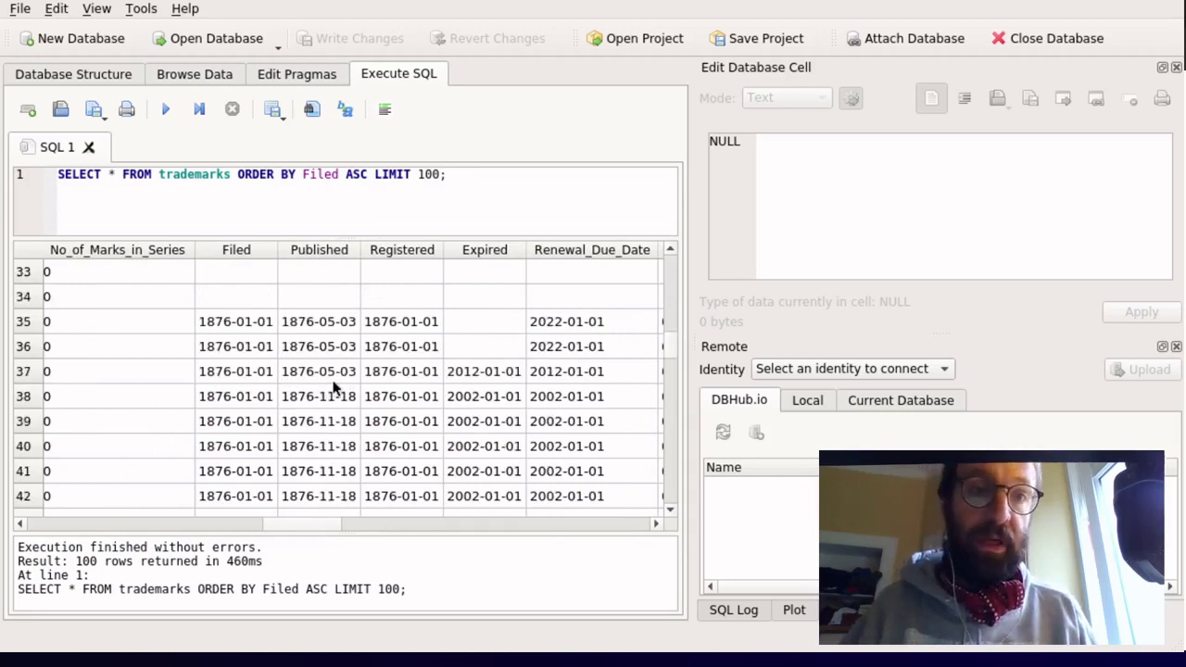
left_click(212, 346)
left_click(215, 324)
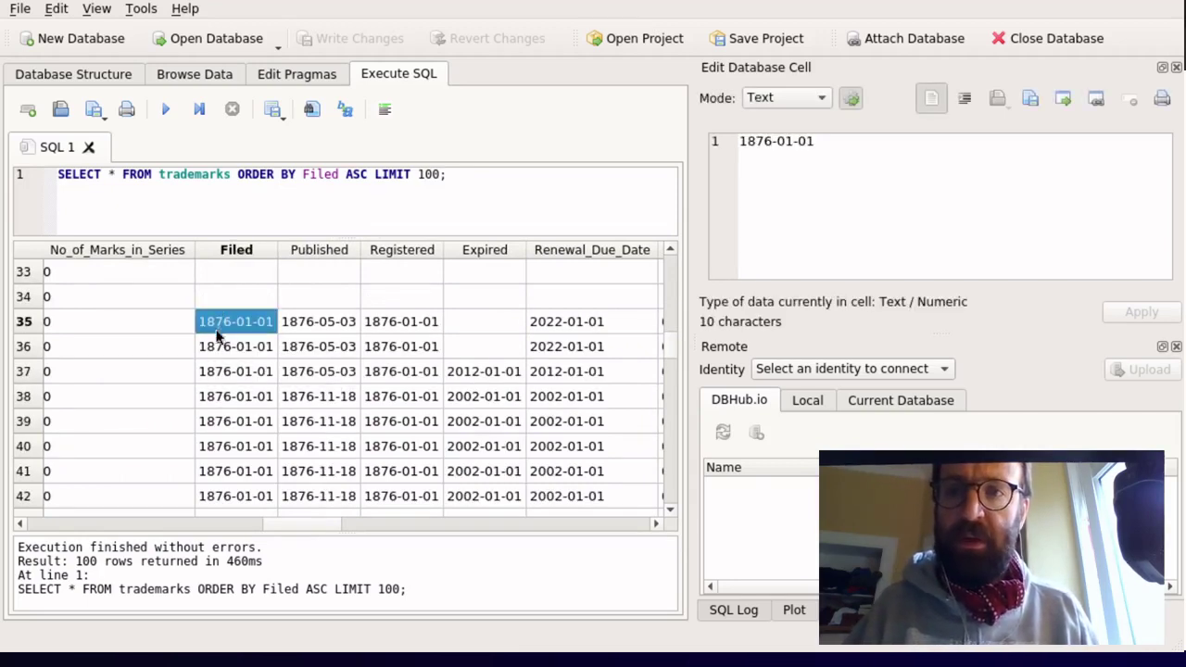
left_click(214, 397)
left_click(213, 326)
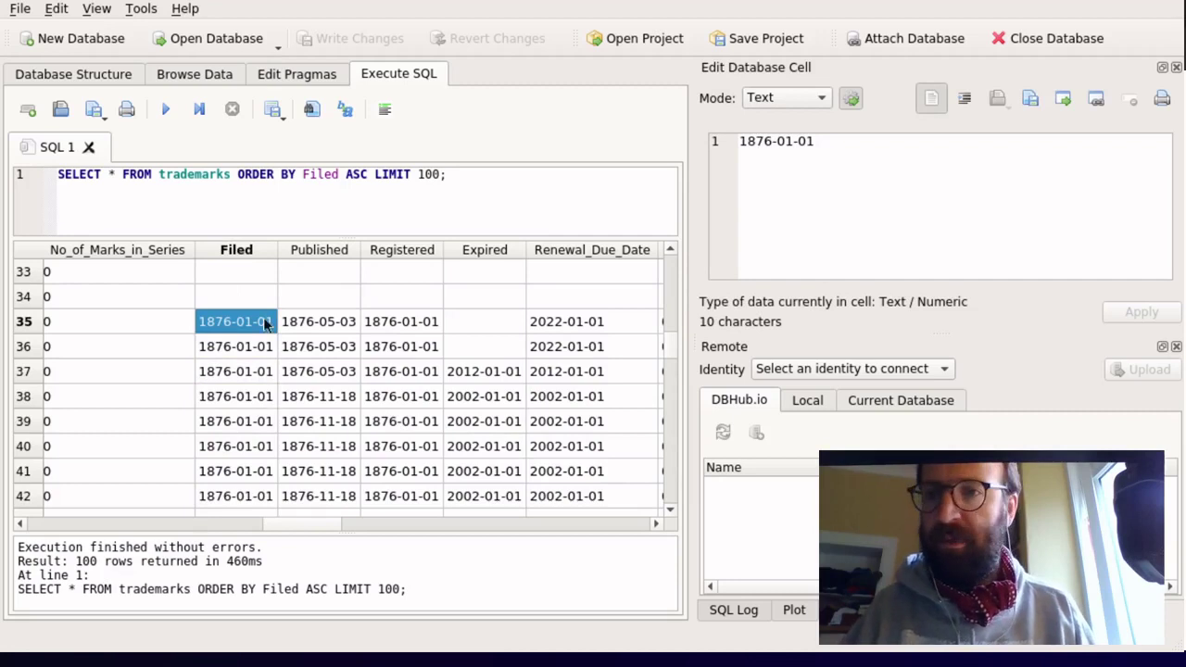
scroll(260, 394, "up", 10)
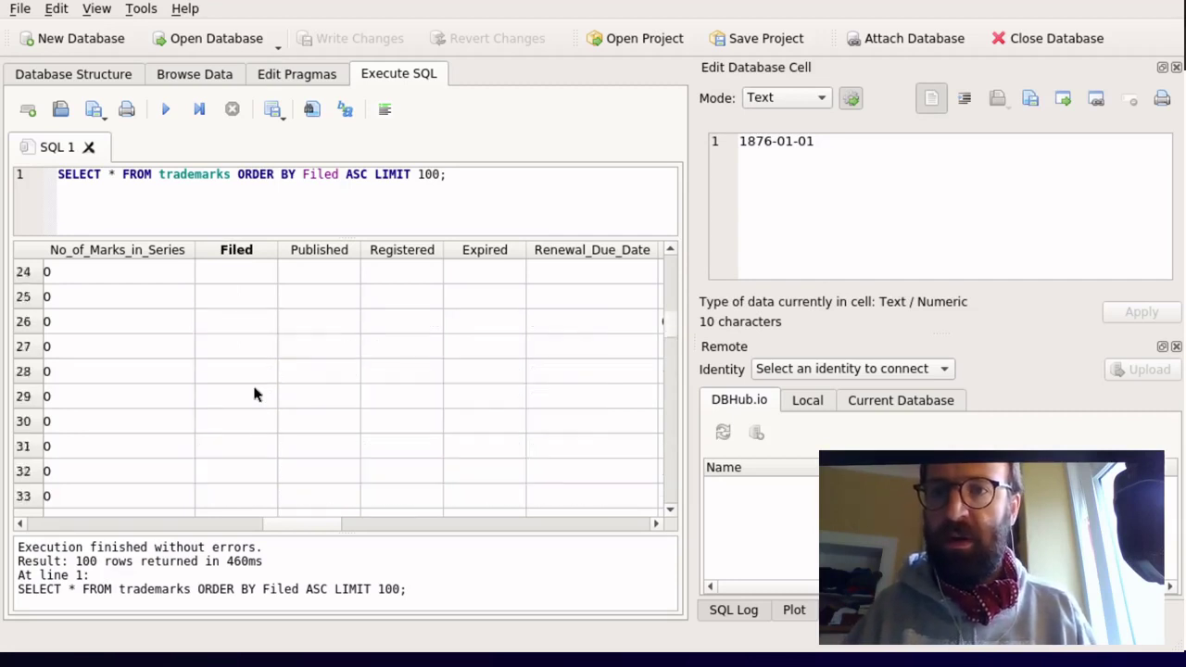
Step: Locate the first record with a Filed date in the sorted results and select its Trade_Mark cell
scroll(255, 393, "down", 10)
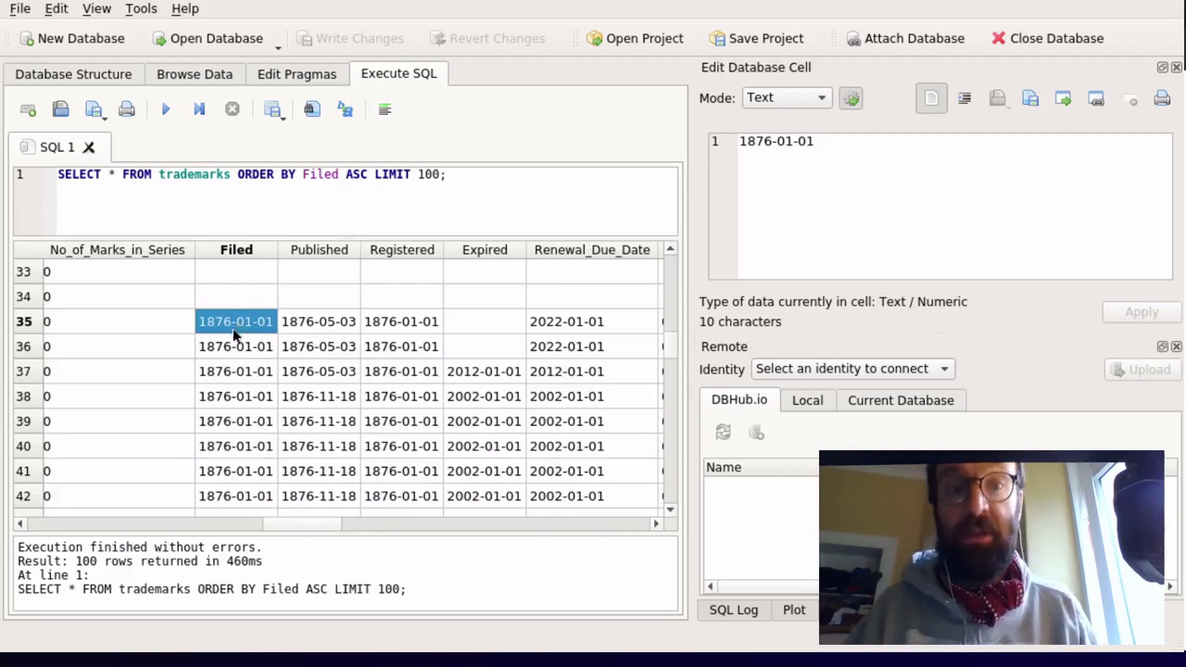
scroll(299, 422, "left", 6)
scroll(299, 422, "right", 3)
scroll(299, 422, "left", 3)
left_click(177, 326)
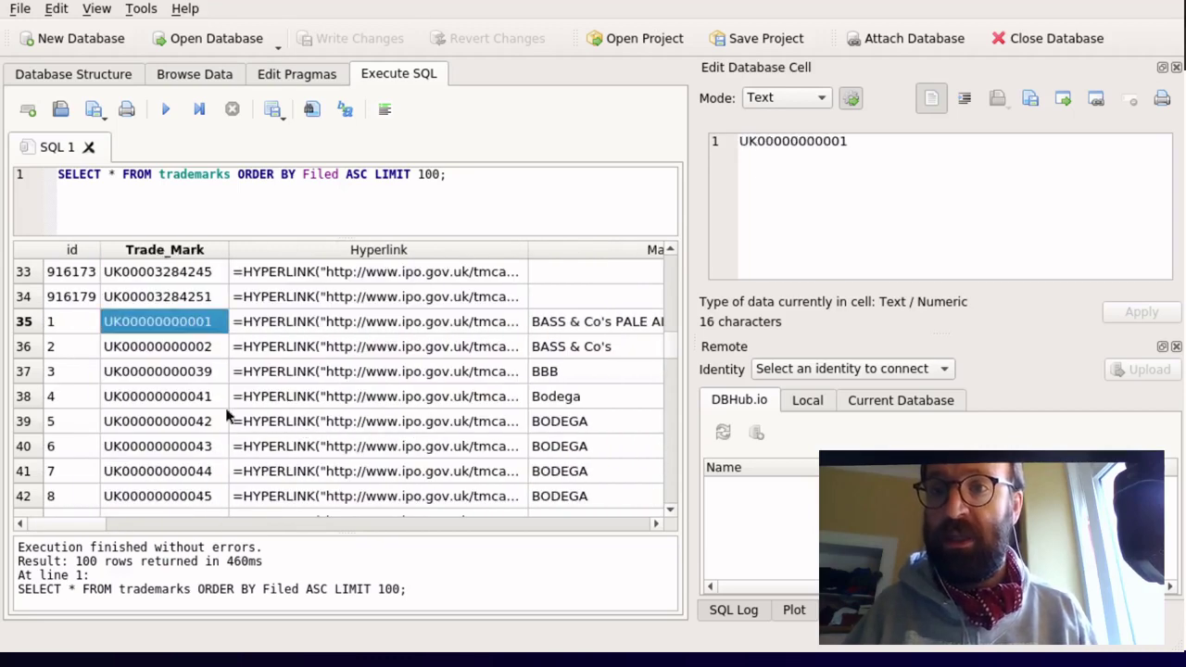
Step: Examine the Trade_Mark numbers of the earliest dated records and the columns beside them
left_click(190, 371)
key("Up")
key("Up")
key("Down")
key("Down")
key("Down")
key("Down")
key("Down")
key("Down")
key("Down")
key("Down")
key("Down")
key("Down")
key("Down")
key("Down")
key("Down")
key("Down")
key("Down")
key("Down")
key("Down")
key("Down")
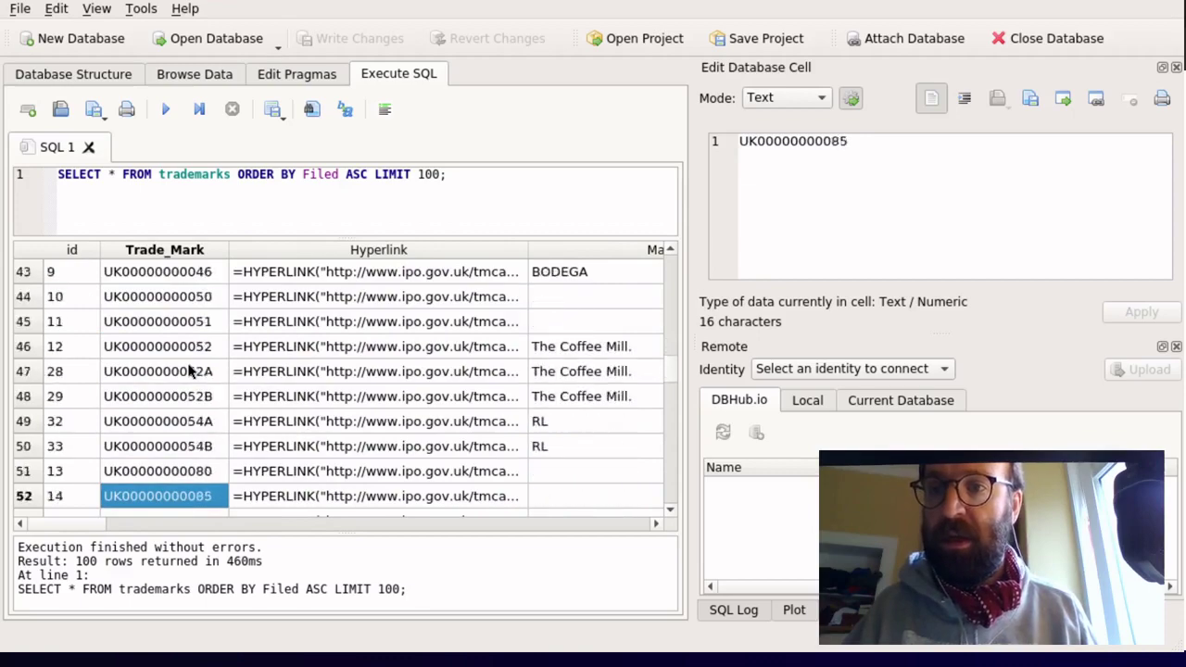
key("Up")
key("Up")
key("Up")
key("Up")
key("Up")
key("Up")
key("Up")
key("Up")
key("Up")
key("Up")
key("Up")
key("Up")
key("Up")
key("Up")
key("Up")
key("Up")
key("Right")
key("Right")
key("Right")
key("Right")
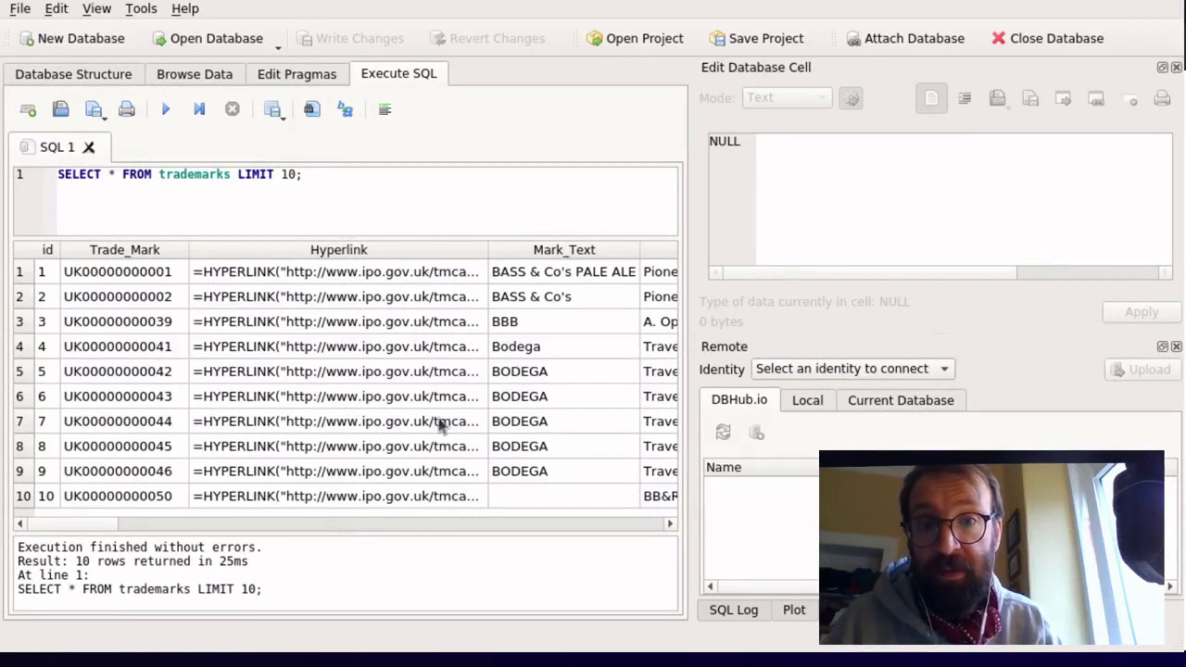
Step: Replace the query with "SELECT * FROM trademarks GROUP BY postcode_area ORDER BY Published ASC LIMIT 130;"
key("Return")
type("SELECT * FROM trademarks GROUP BY postcode_area ORDER BY Published ASC LIMIT 130;")
key("ctrl+Home")
key("shift+Down")
key("Delete")
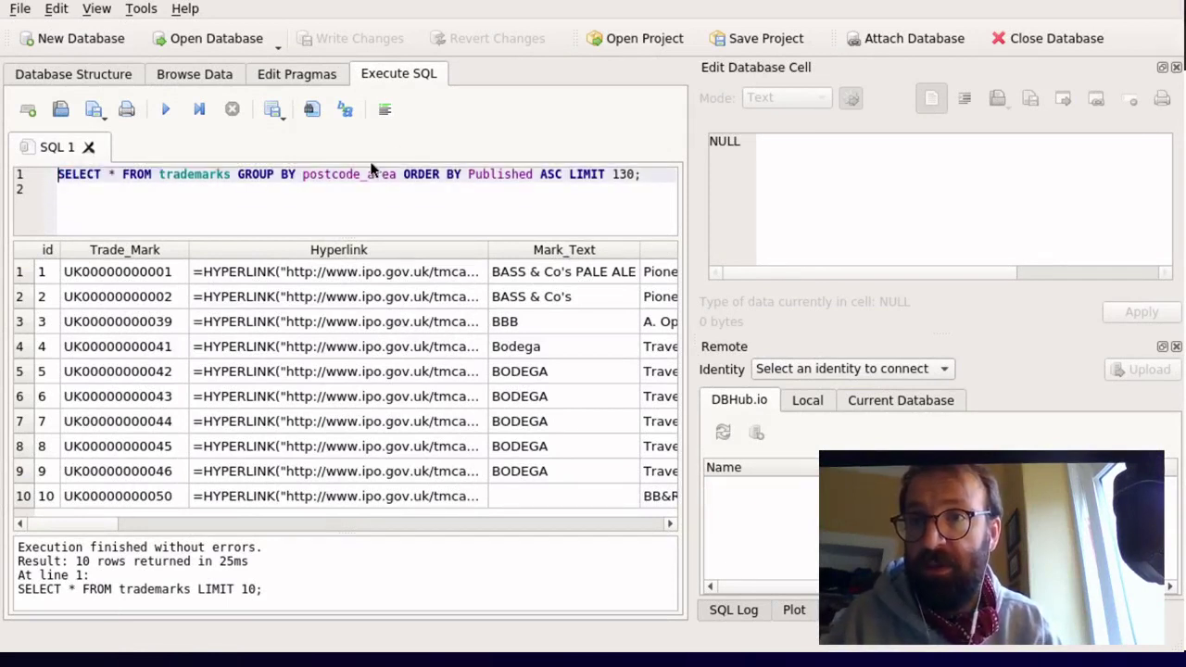
Step: Change the query's grouping column to Region and run the query
double_click(342, 173)
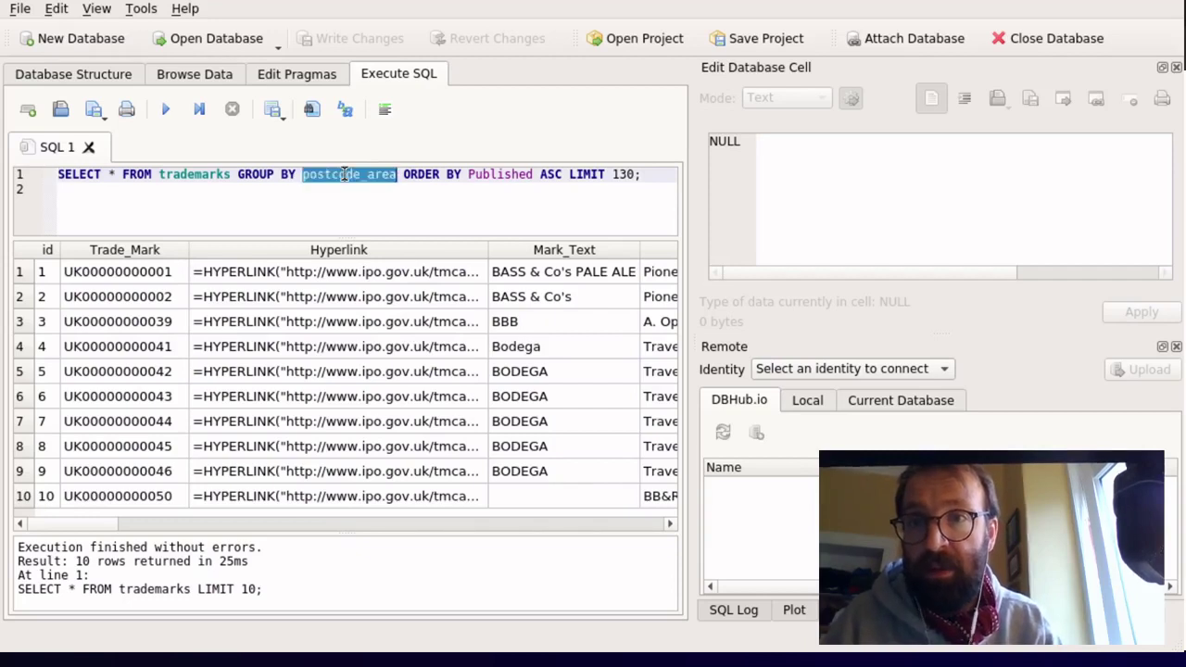
type("Region")
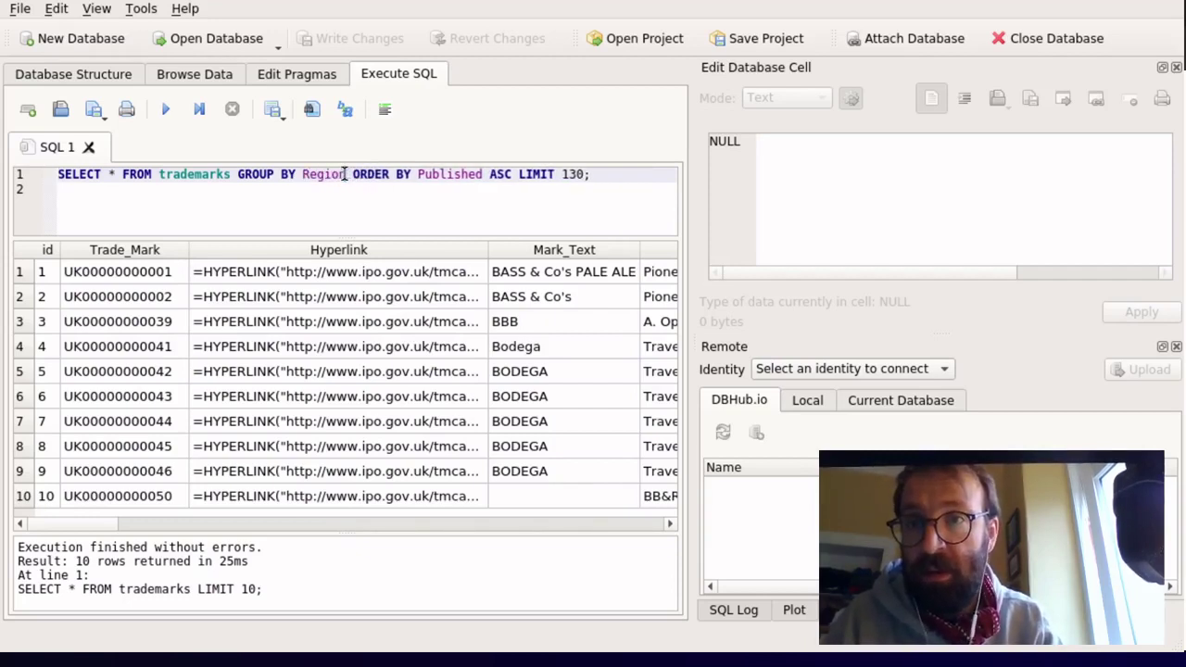
double_click(439, 173)
triple_click(439, 173)
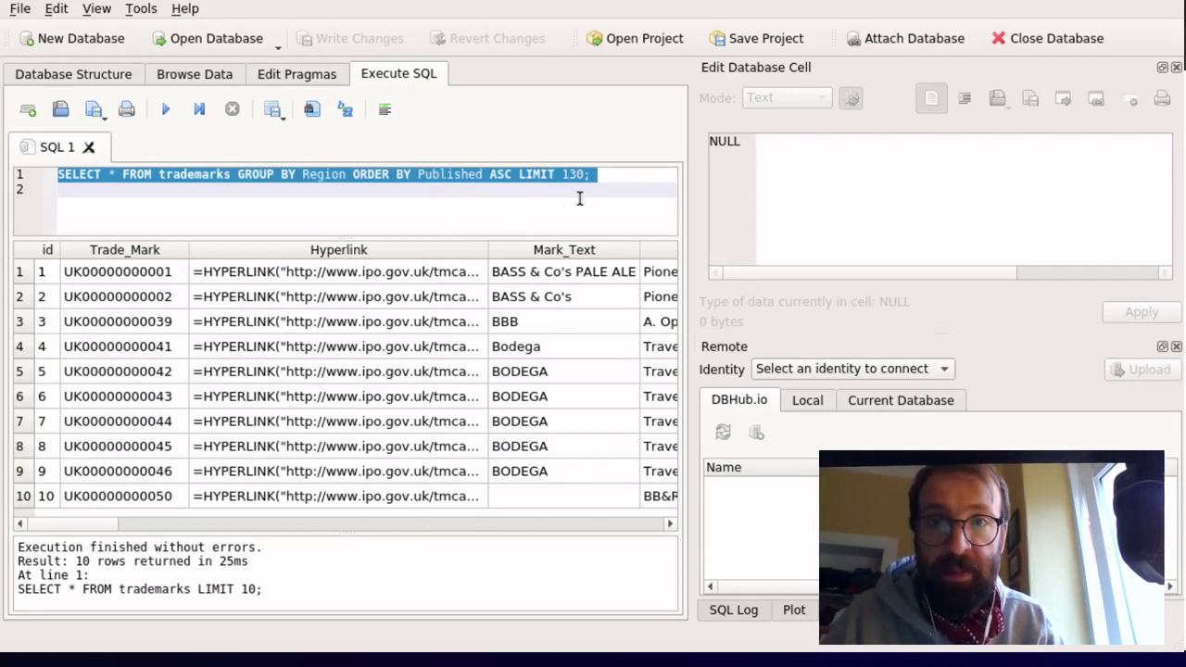
left_click(595, 188)
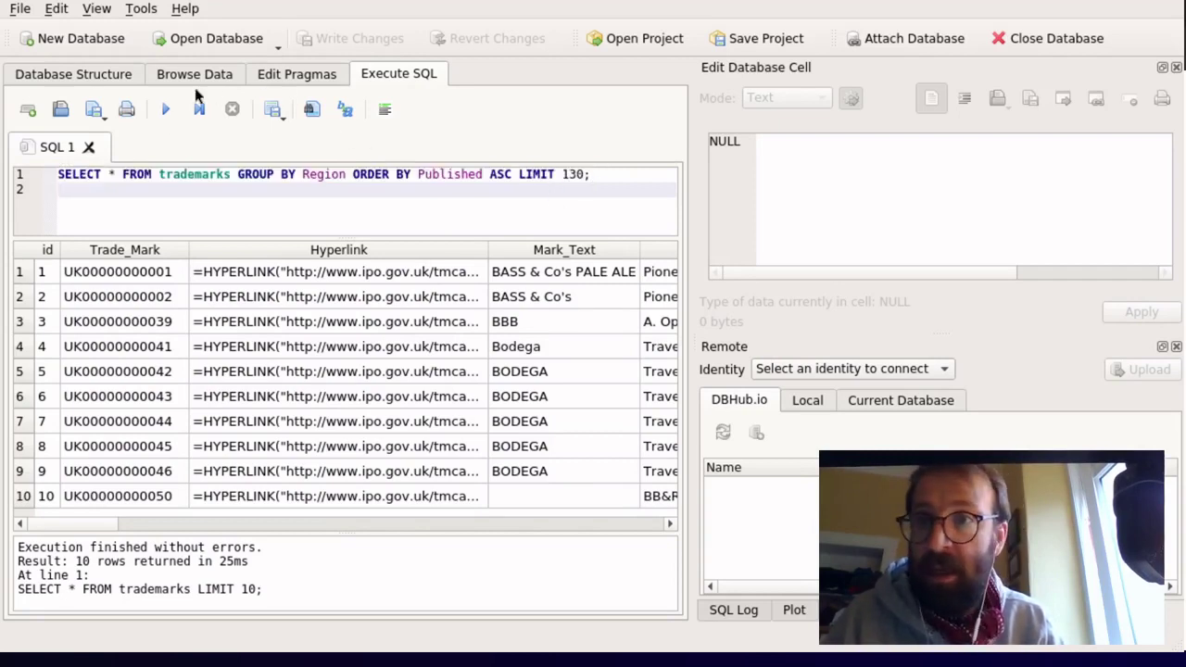
left_click(155, 119)
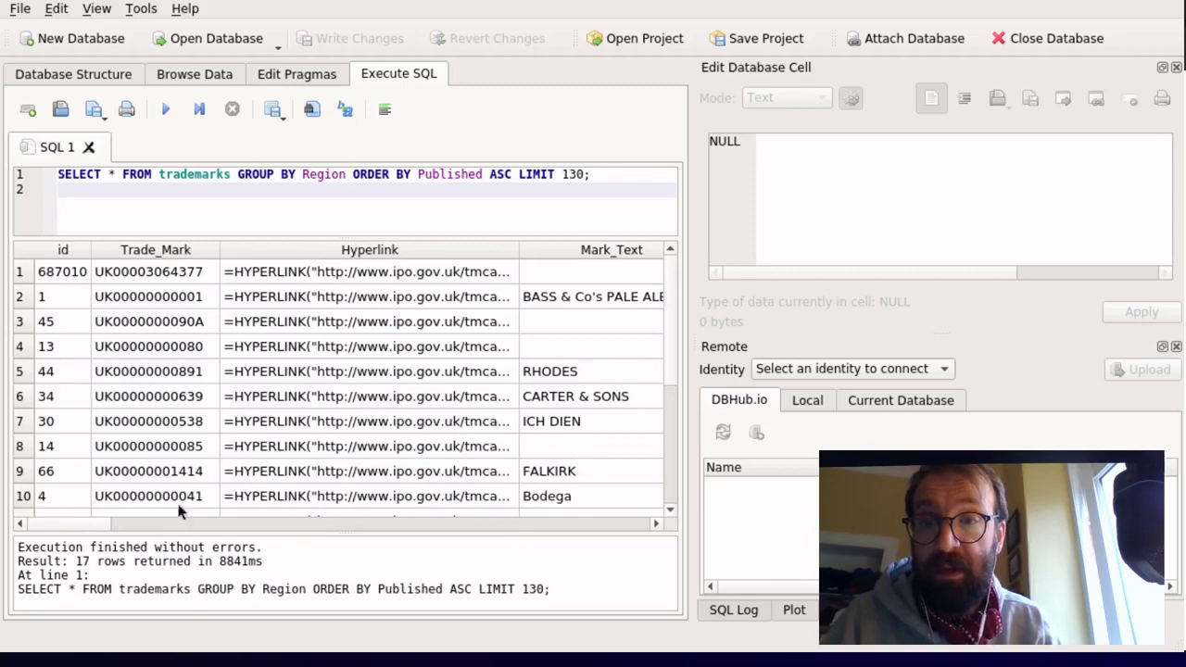
left_click(96, 530)
left_click_drag(96, 530, 31, 463)
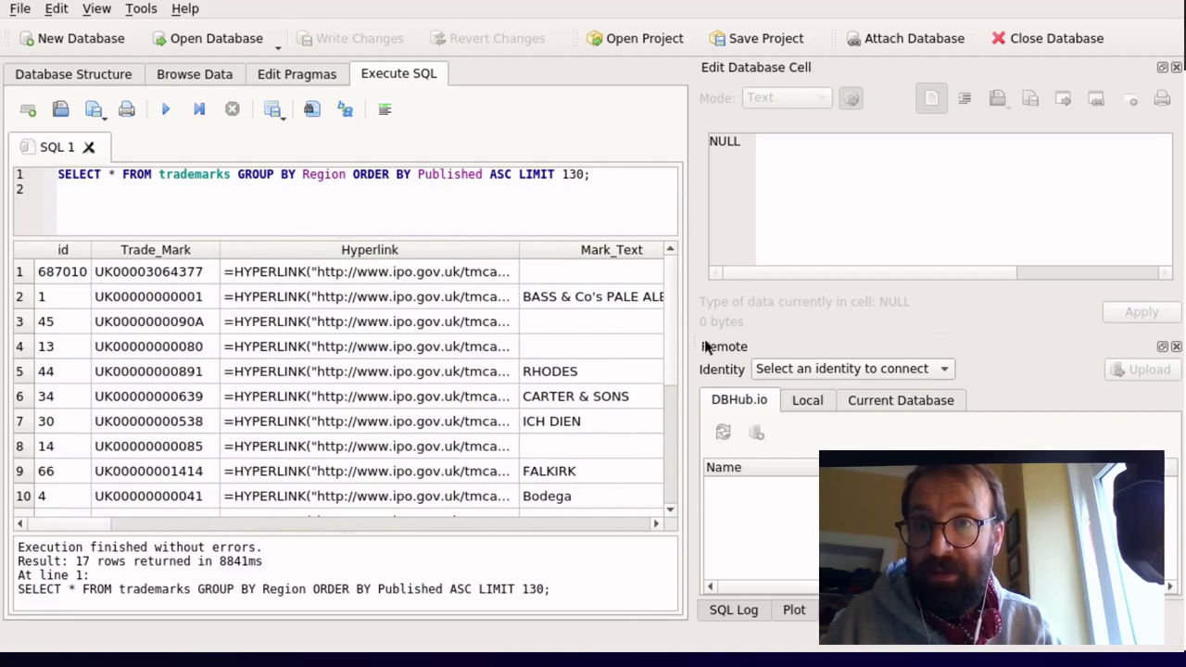
left_click_drag(674, 347, 664, 228)
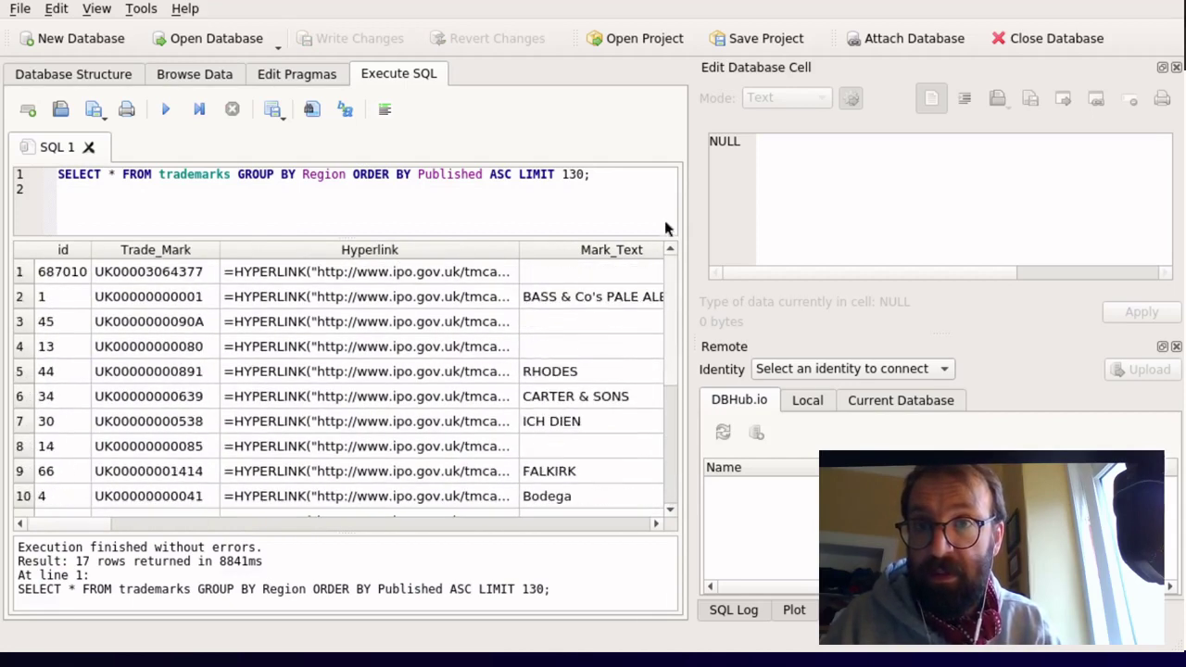
left_click_drag(603, 183, 467, 174)
left_click(467, 174)
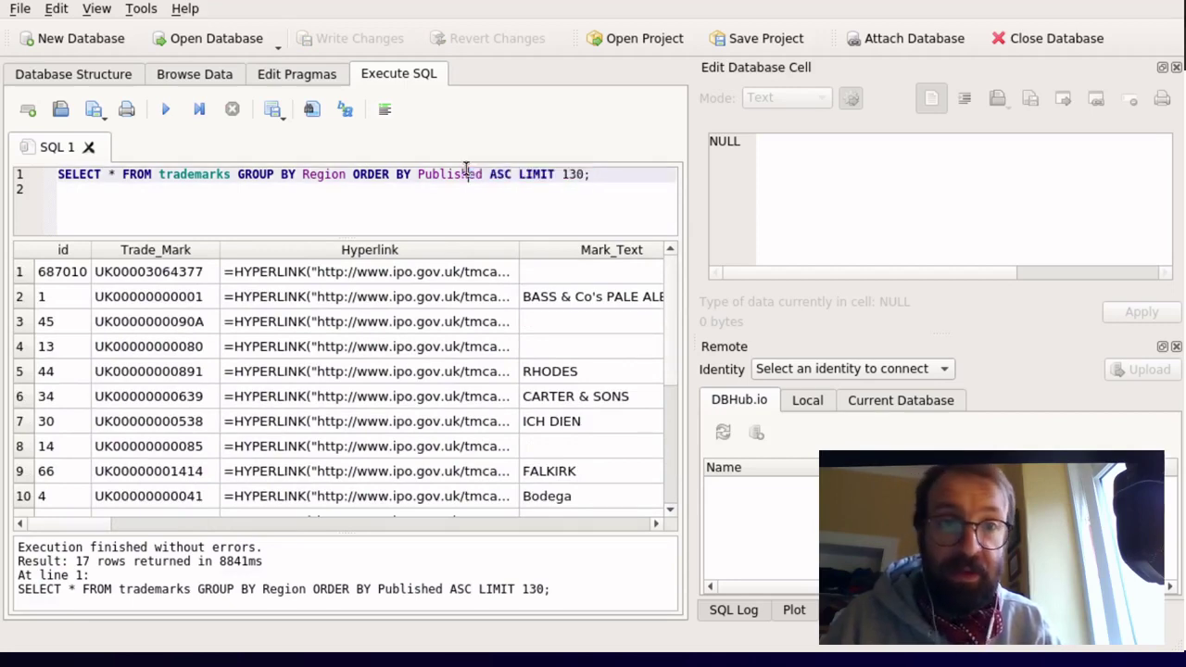
scroll(332, 374, "down", 3)
scroll(332, 373, "up", 3)
scroll(332, 373, "down", 3)
scroll(332, 374, "up", 3)
scroll(332, 374, "down", 3)
scroll(331, 373, "up", 3)
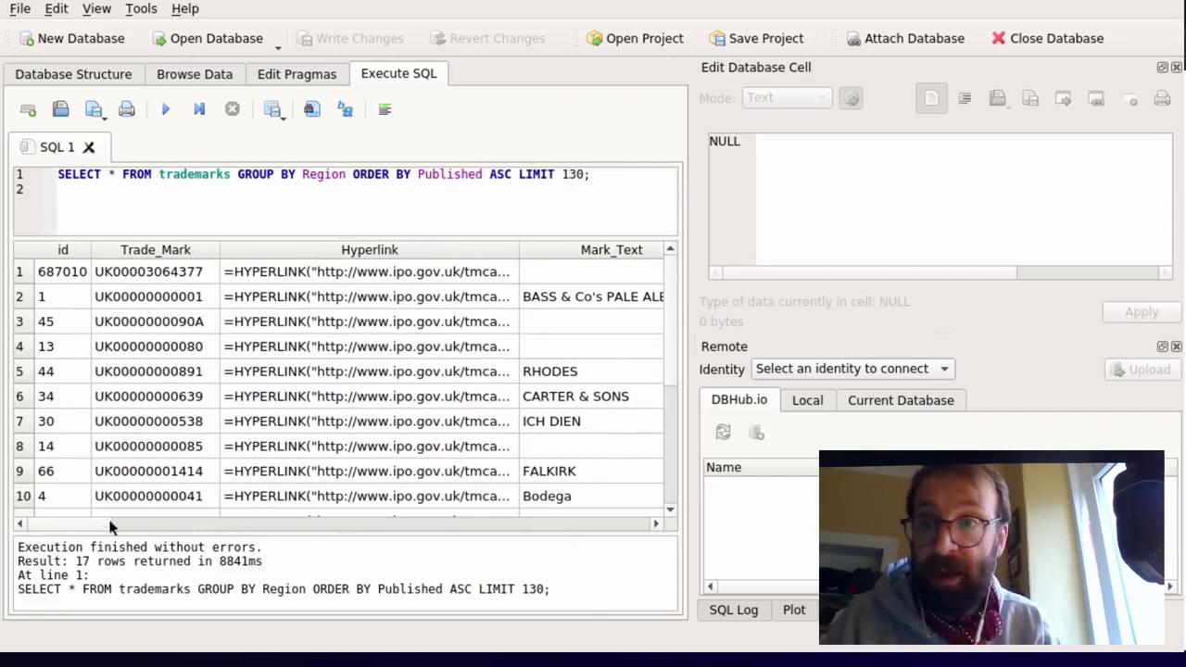
Step: Examine the grouped results from the Trade_Mark column across to Region, including the first row without a region
left_click_drag(85, 525, 201, 525)
left_click(282, 294)
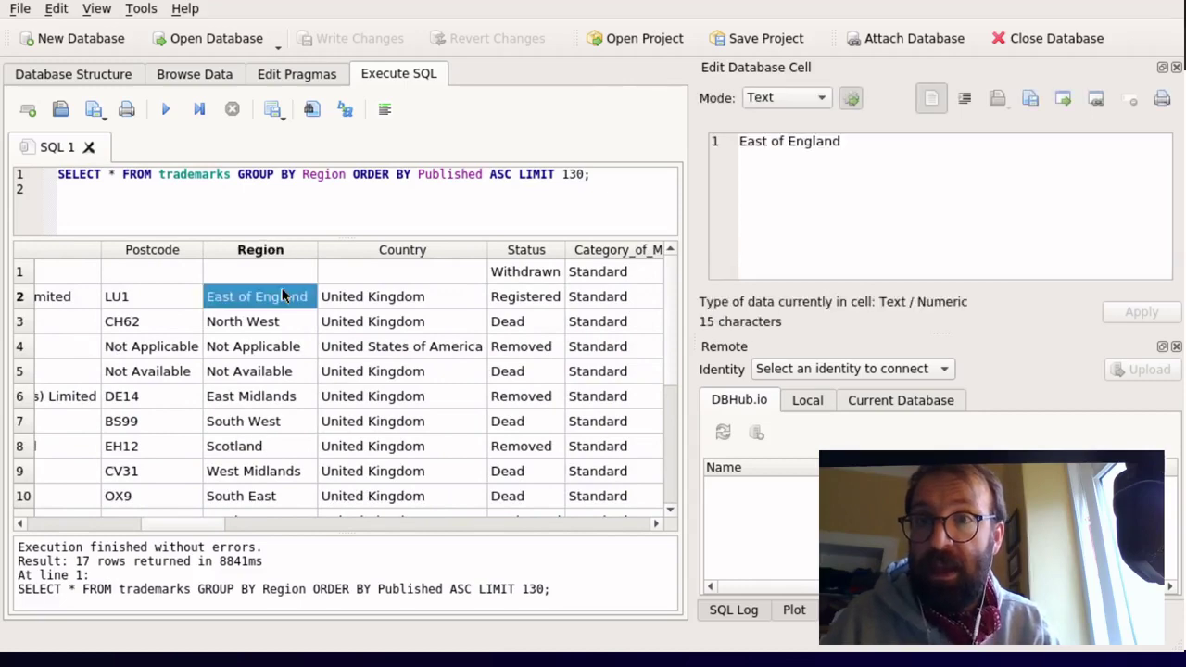
key("Up")
key("Left")
key("Left")
key("Left")
key("Left")
key("Left")
key("Right")
key("Right")
key("Right")
key("Right")
key("Right")
key("Right")
key("Right")
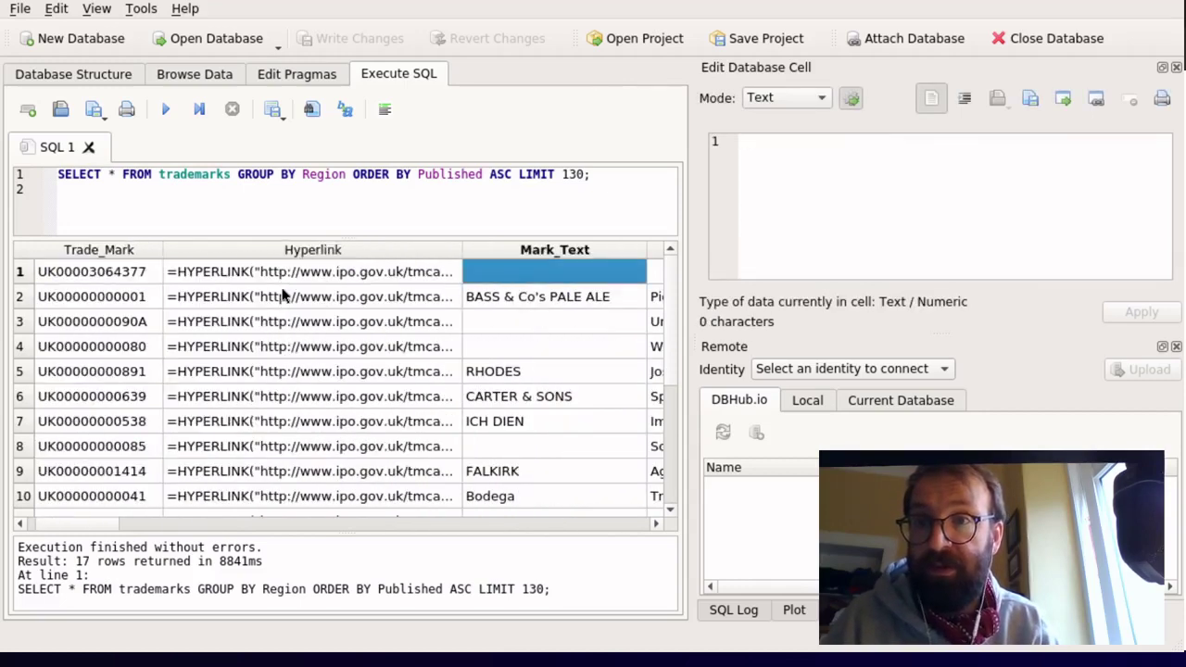
key("Left")
key("Left")
key("Left")
key("Right")
key("Right")
key("Right")
key("Right")
key("Right")
key("Right")
key("Right")
key("Right")
key("Right")
key("Right")
key("Right")
key("Right")
key("Right")
key("Right")
key("Right")
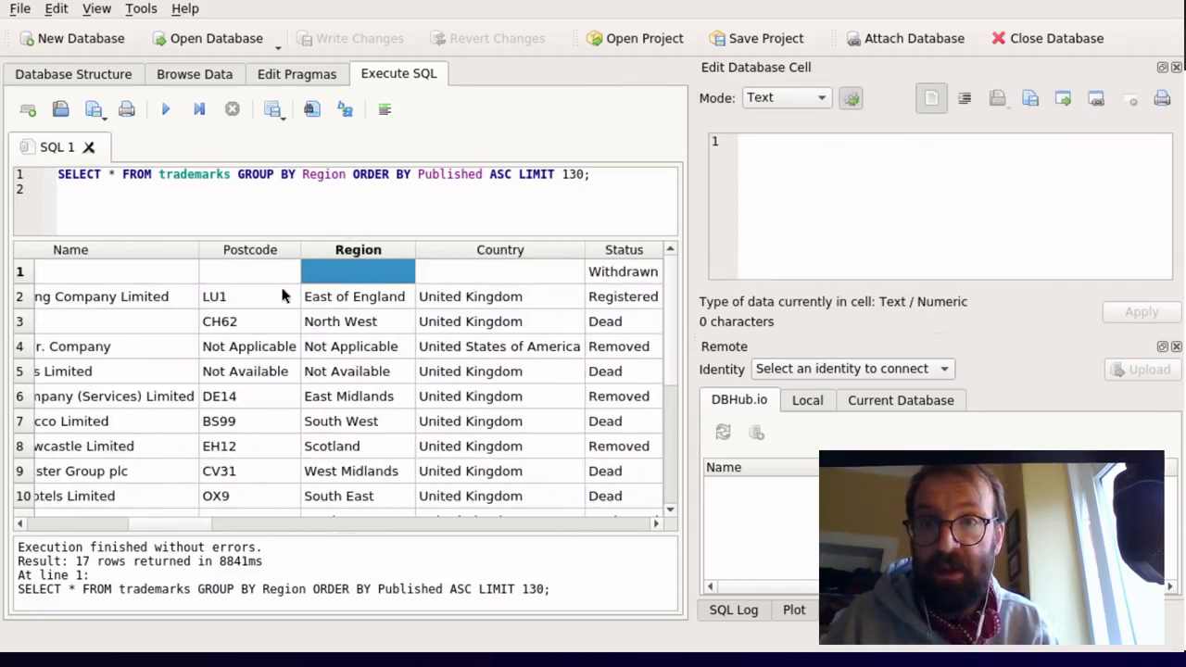
Step: Examine the class columns of the first grouped row, the one without a region, as far as Class21 and back to Class1
key("Right")
key("Right")
key("Right")
key("Right")
key("Right")
key("Right")
key("Right")
key("Right")
key("Right")
key("Right")
key("Right")
key("Right")
key("Right")
key("Right")
key("Right")
key("Right")
key("Right")
key("Right")
key("Right")
key("Right")
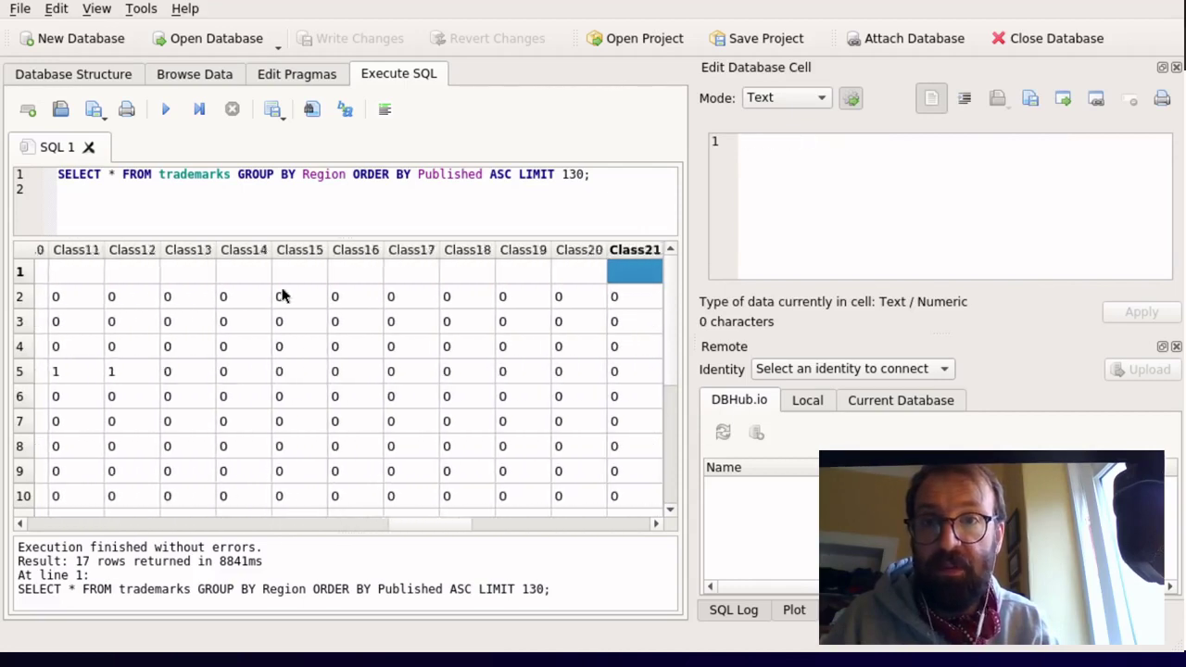
key("Left")
key("Left")
key("Left")
key("Left")
key("Left")
key("Left")
key("Left")
key("Left")
key("Left")
key("Left")
key("Left")
key("Left")
key("Left")
key("Left")
key("Left")
key("Left")
key("Left")
key("Left")
key("Left")
key("Left")
key("Left")
key("Left")
key("Left")
key("Left")
key("Left")
key("Left")
key("Left")
key("Left")
key("Left")
key("Left")
key("Left")
key("Left")
key("Left")
key("Left")
key("Left")
key("Left")
key("Left")
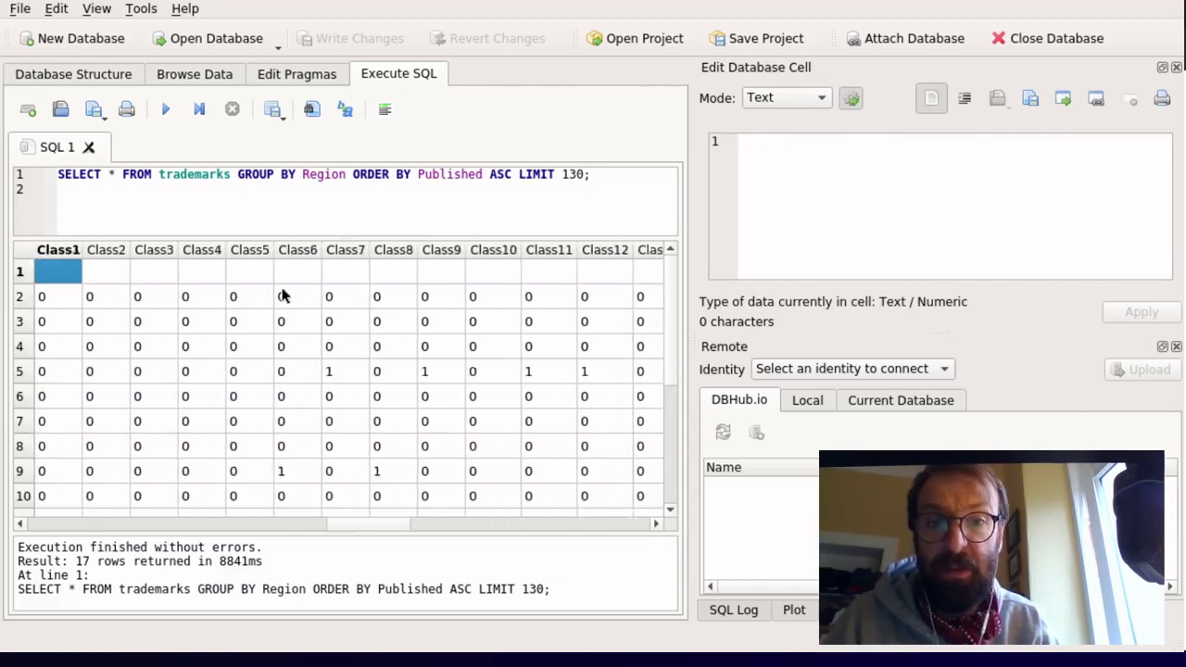
Step: Check the first row's Status, Category_of_Mark and neighbouring columns back to its Region
key("End")
key("Left")
key("Left")
key("Left")
key("Left")
key("Right")
key("Right")
key("Right")
key("Left")
key("Left")
key("Left")
key("Left")
key("Left")
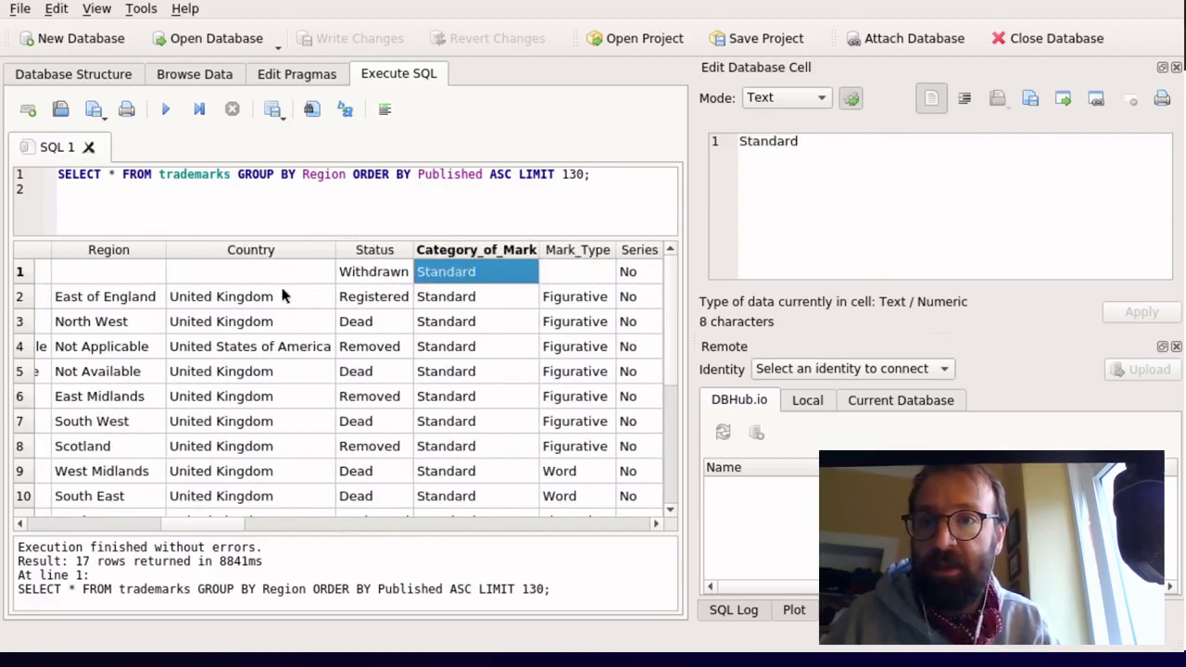
key("Right")
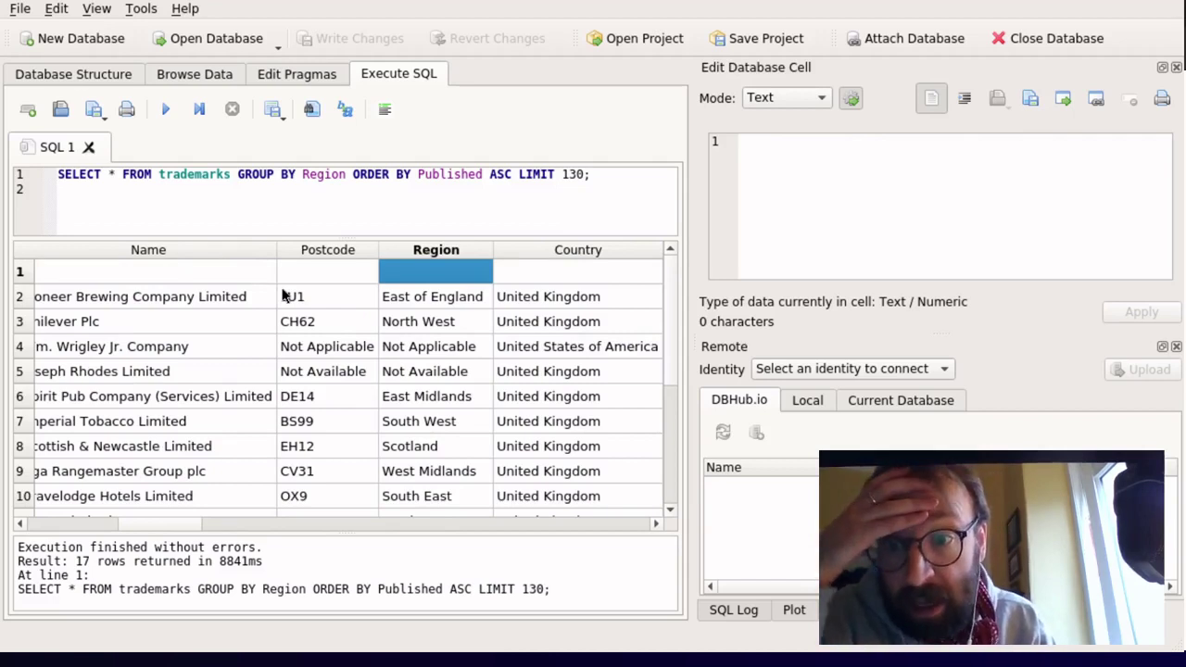
Step: Examine the Name, Postcode, Region and Country of the row whose region is Not Applicable
key("Down")
key("Down")
key("Down")
key("Down")
key("Up")
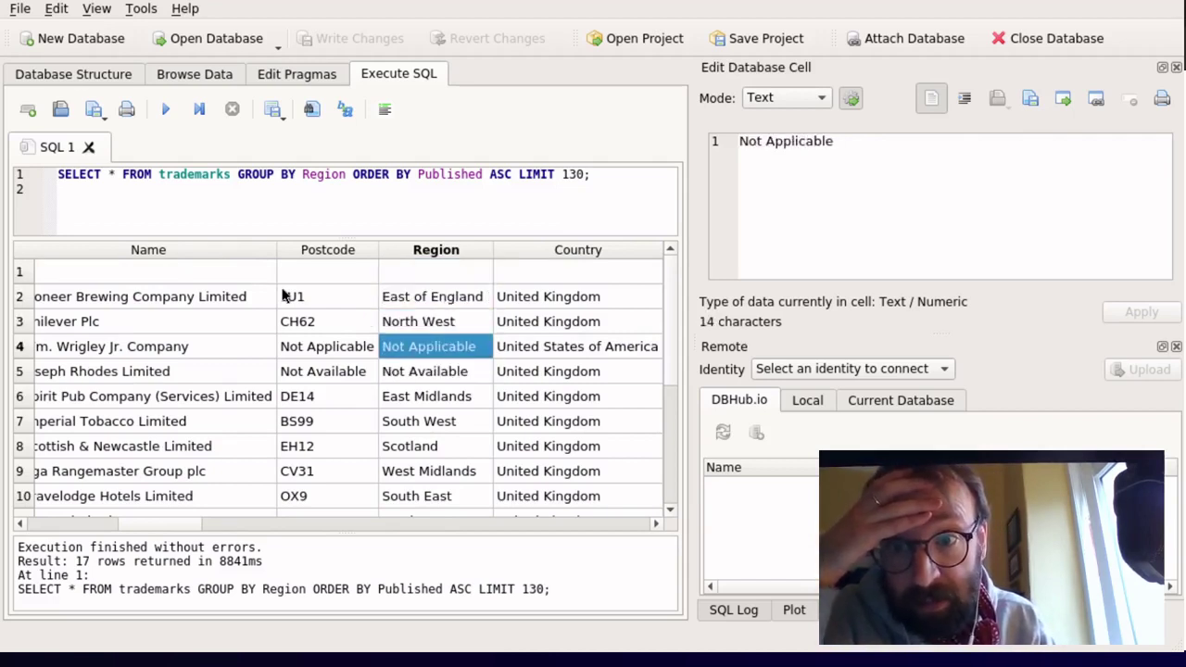
key("Right")
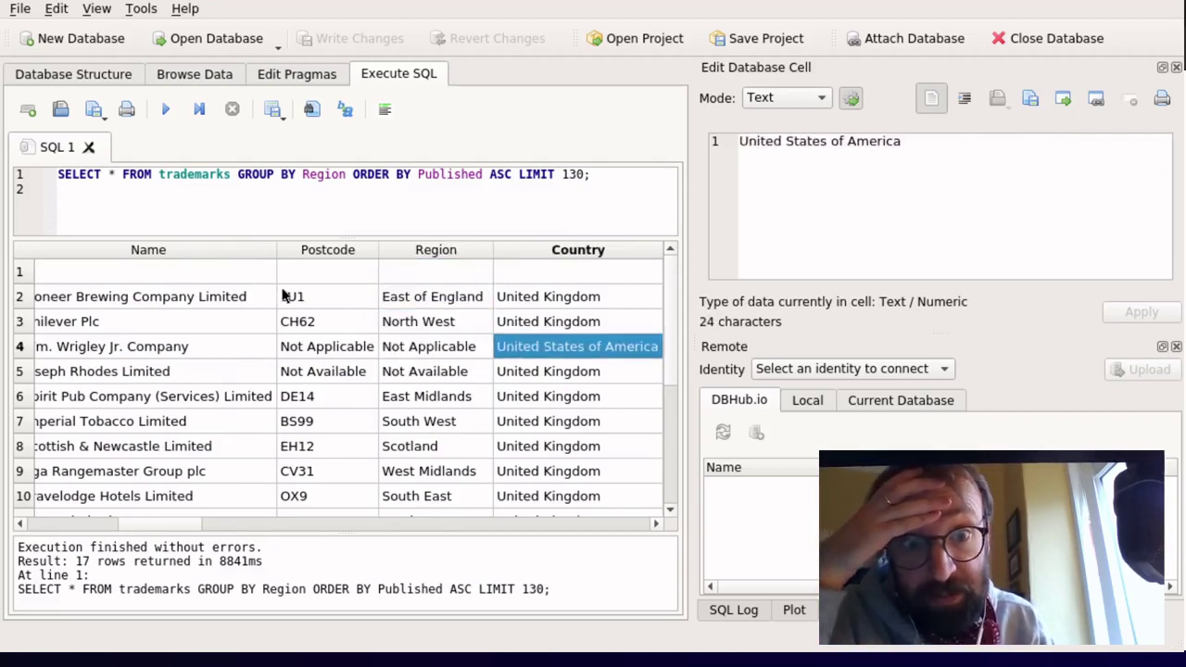
key("Left")
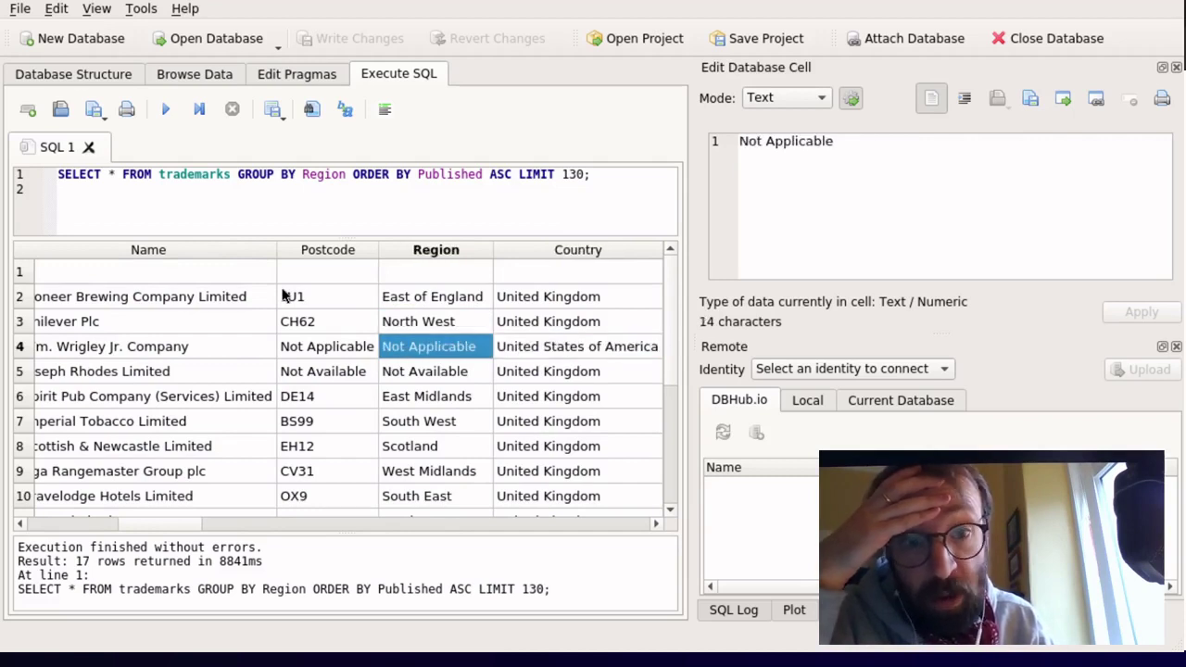
key("Right")
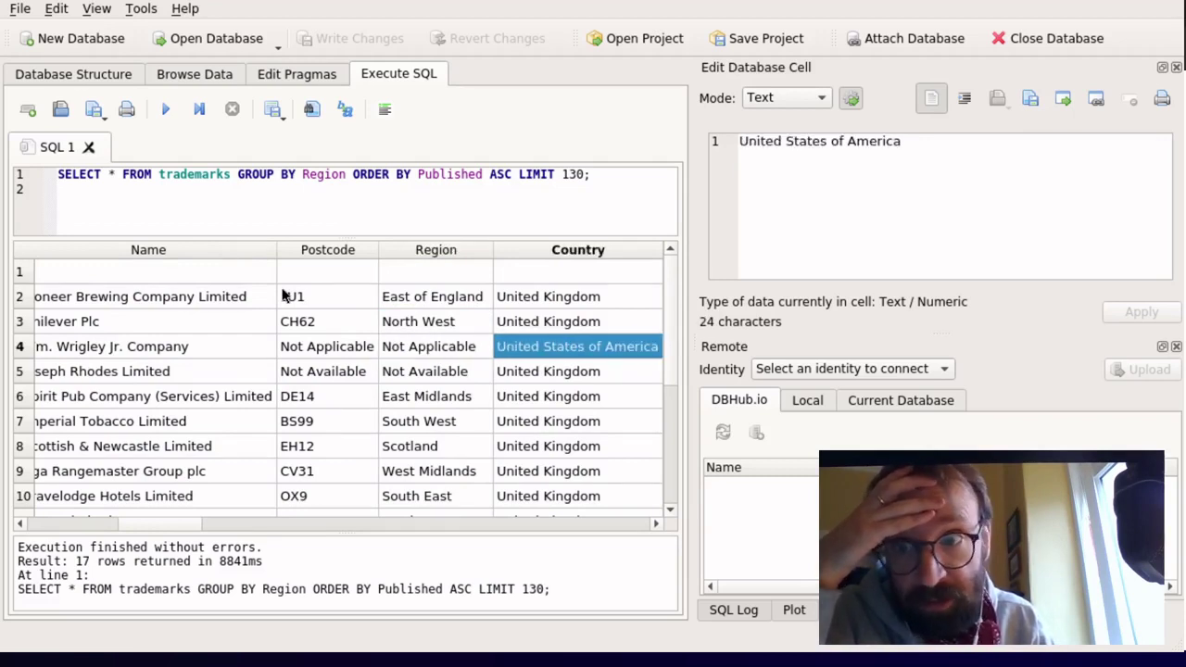
key("Left")
key("Left")
key("Left")
key("Left")
key("Right")
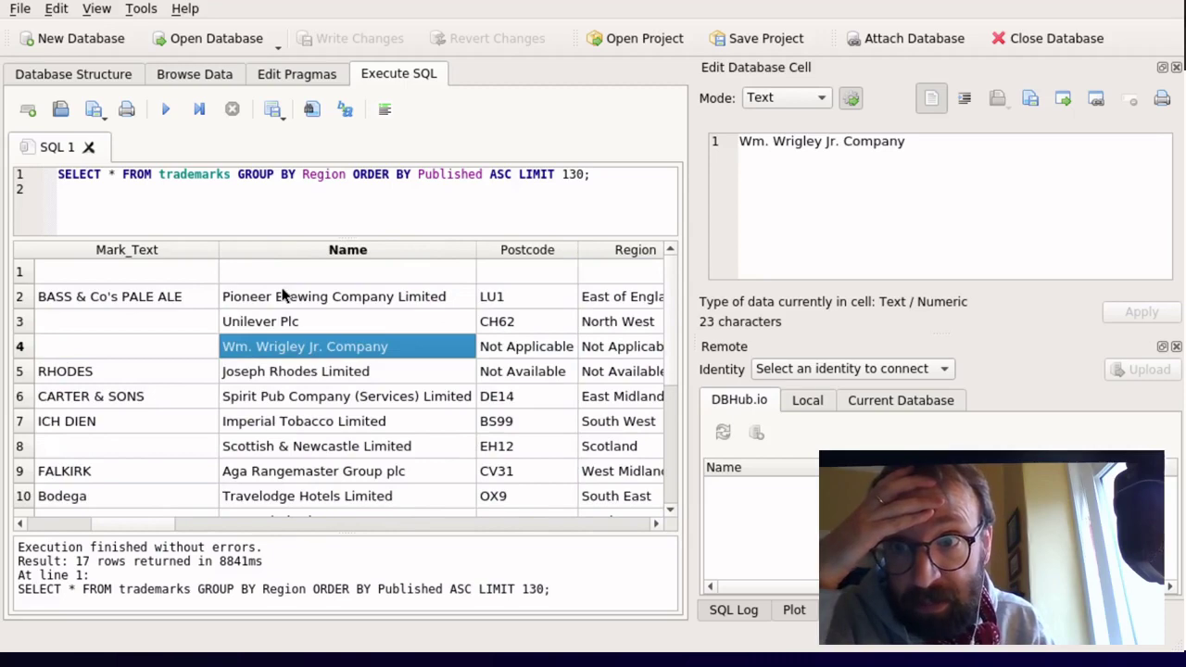
key("Right")
key("Right")
key("Right")
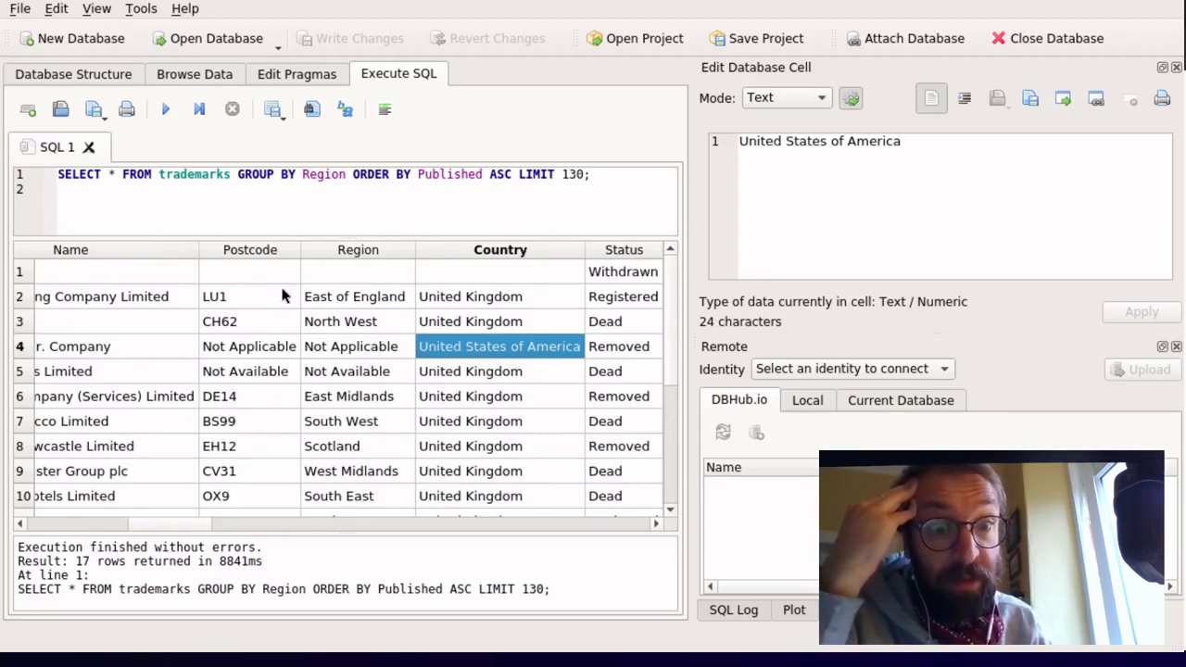
key("Left")
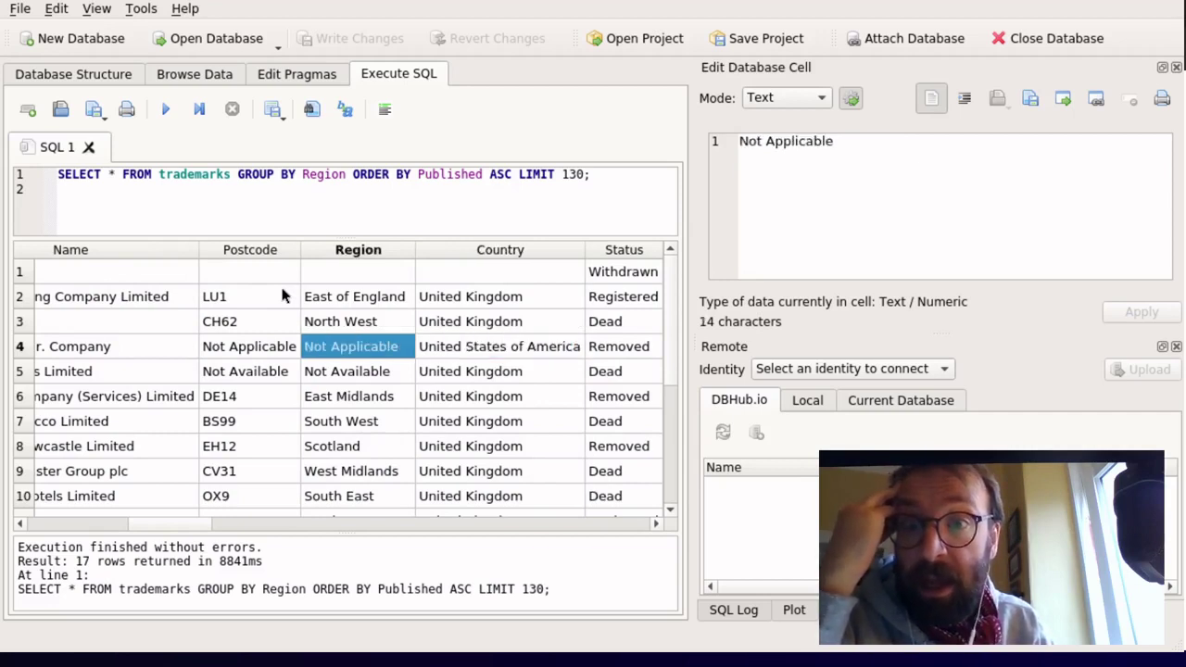
Step: Compare the row whose region is Not Available with the rows around it across the Name, Postcode and Region columns
key("Down")
key("Down")
key("Down")
key("Down")
key("Up")
key("Up")
key("Up")
key("Left")
key("Right")
key("Left")
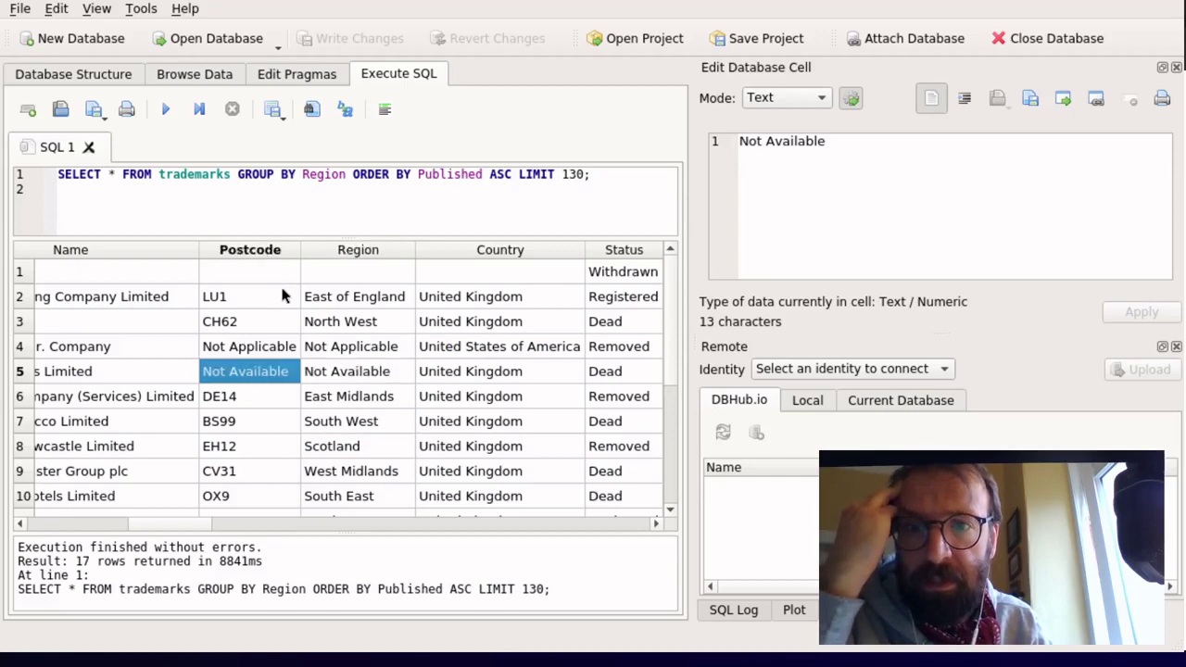
key("Left")
key("Left")
key("Left")
key("Right")
key("Right")
key("Right")
key("Right")
key("Left")
key("Up")
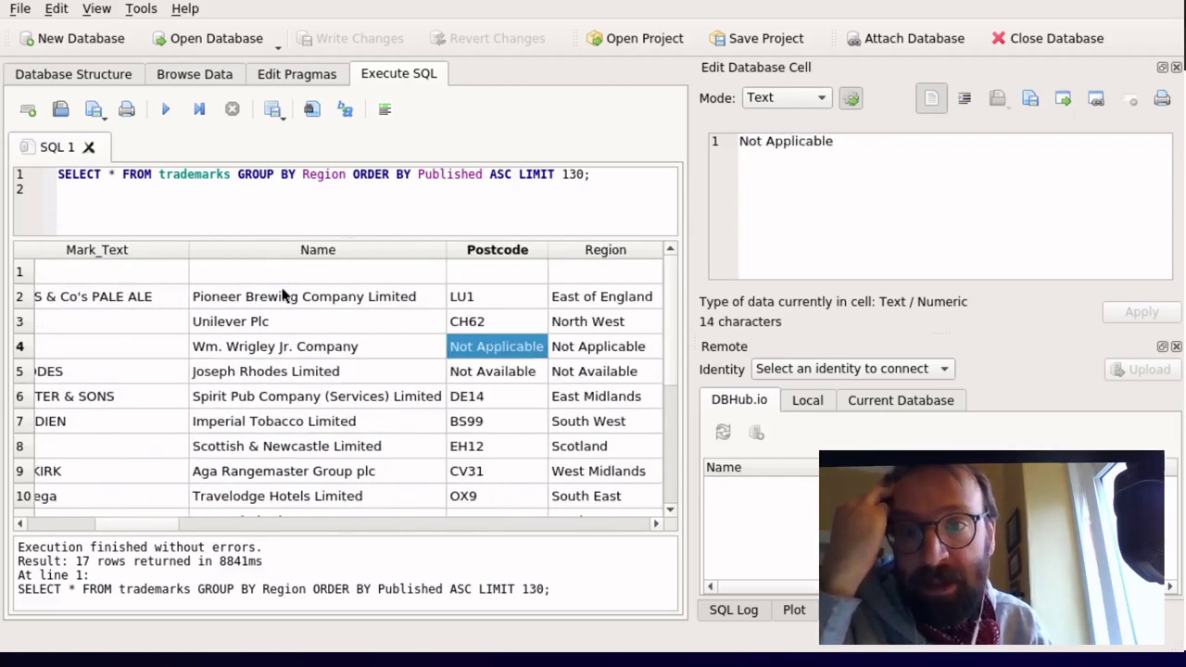
Step: Review the Region column with the matching names and postcodes down to the London row
key("Right")
key("Right")
key("Left")
key("Down")
key("Up")
key("Up")
key("Up")
key("Down")
key("Down")
key("Down")
key("Down")
key("Down")
key("Down")
key("Left")
key("Left")
key("Right")
key("Right")
key("Down")
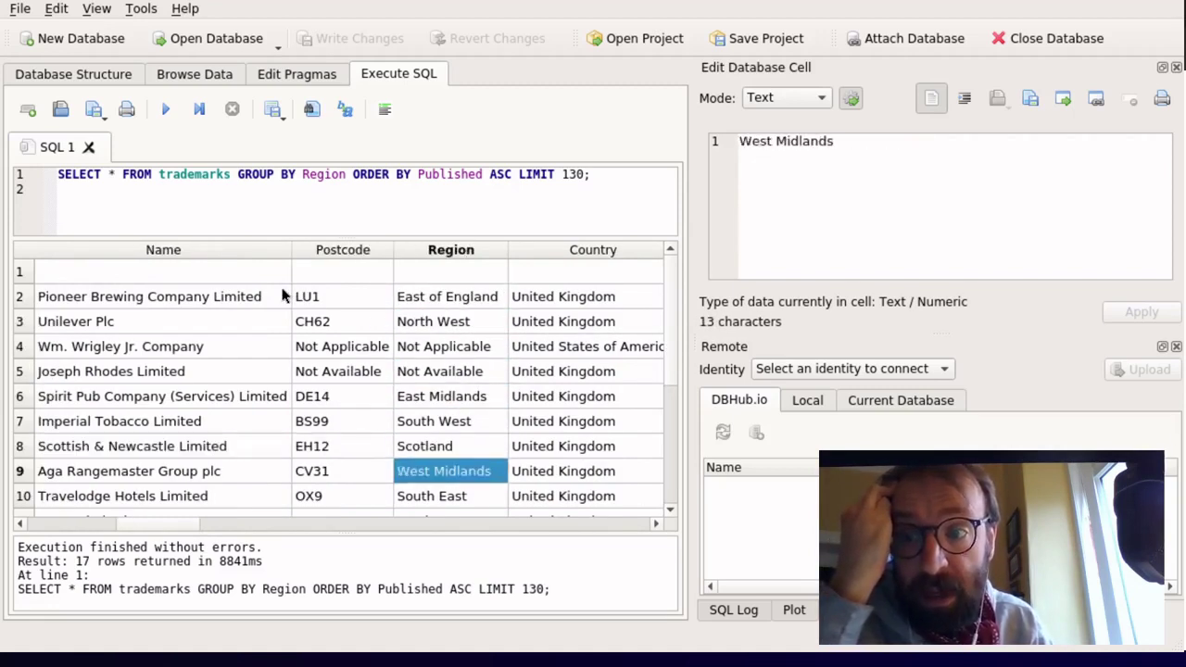
key("Down")
key("Down")
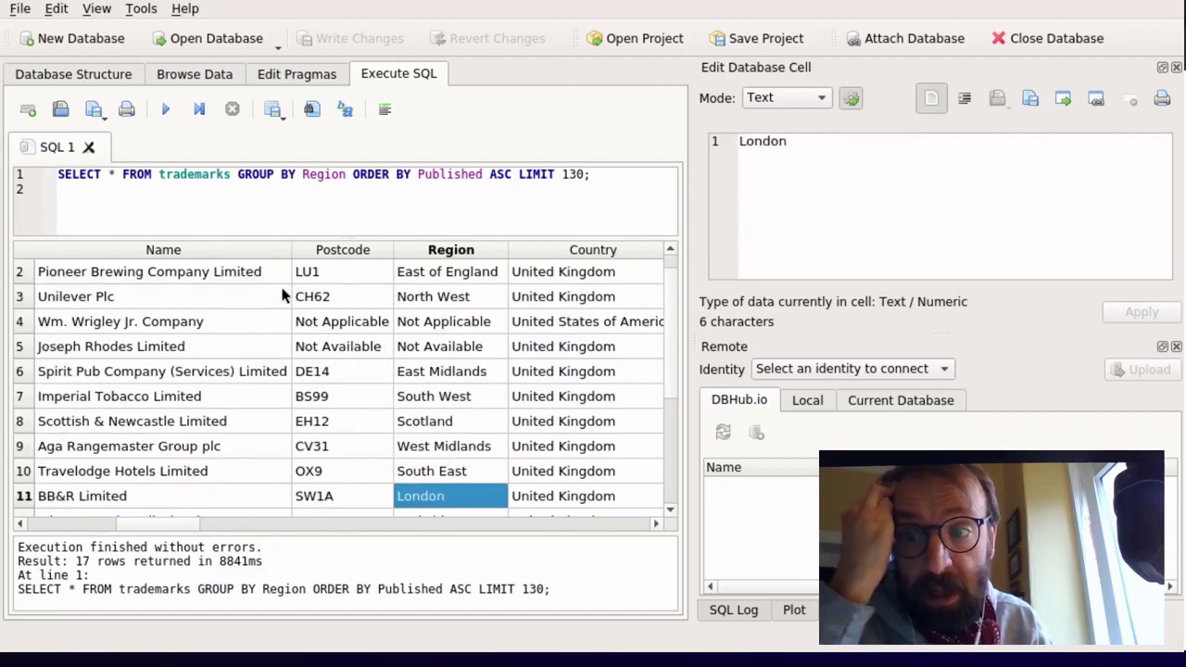
Step: Compare the rows around London and review the remaining regions down to the last row, Isle of Man
key("Up")
key("Down")
key("Down")
key("Up")
key("Down")
key("Up")
key("Up")
key("Left")
key("Right")
key("Down")
key("Down")
key("Down")
key("Down")
key("Down")
key("Down")
key("Down")
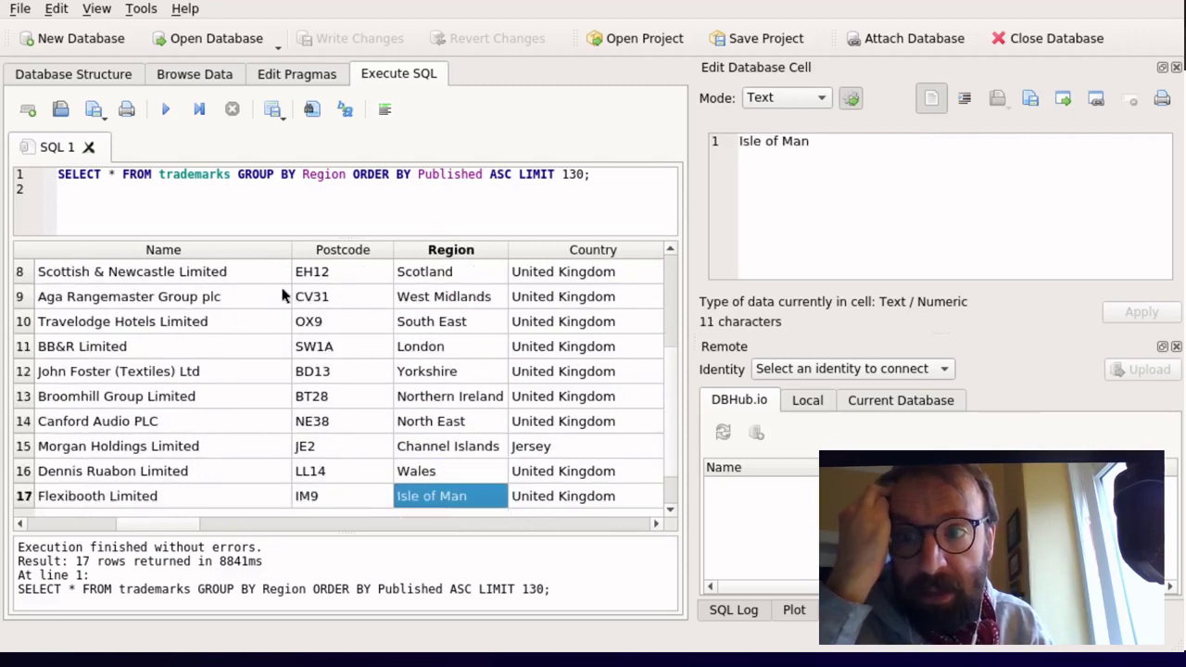
Step: Examine the last region rows again, including Wales and the Channel Islands
key("Up")
key("Up")
key("Up")
key("Down")
key("Down")
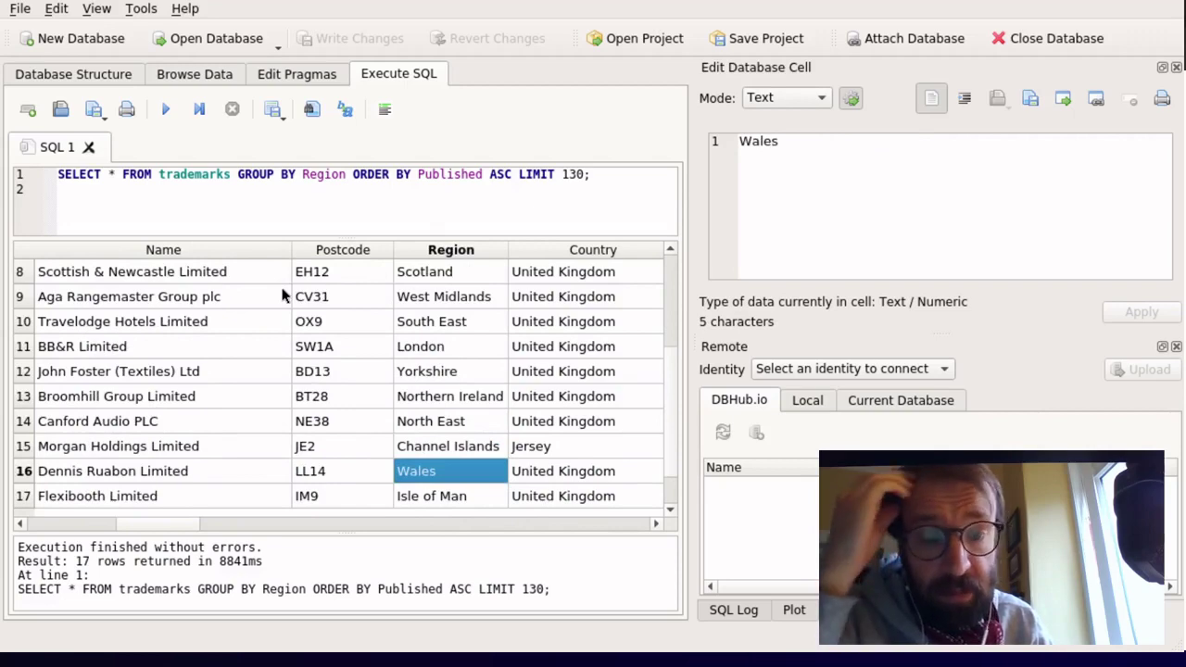
key("Up")
key("Up")
key("Up")
key("Up")
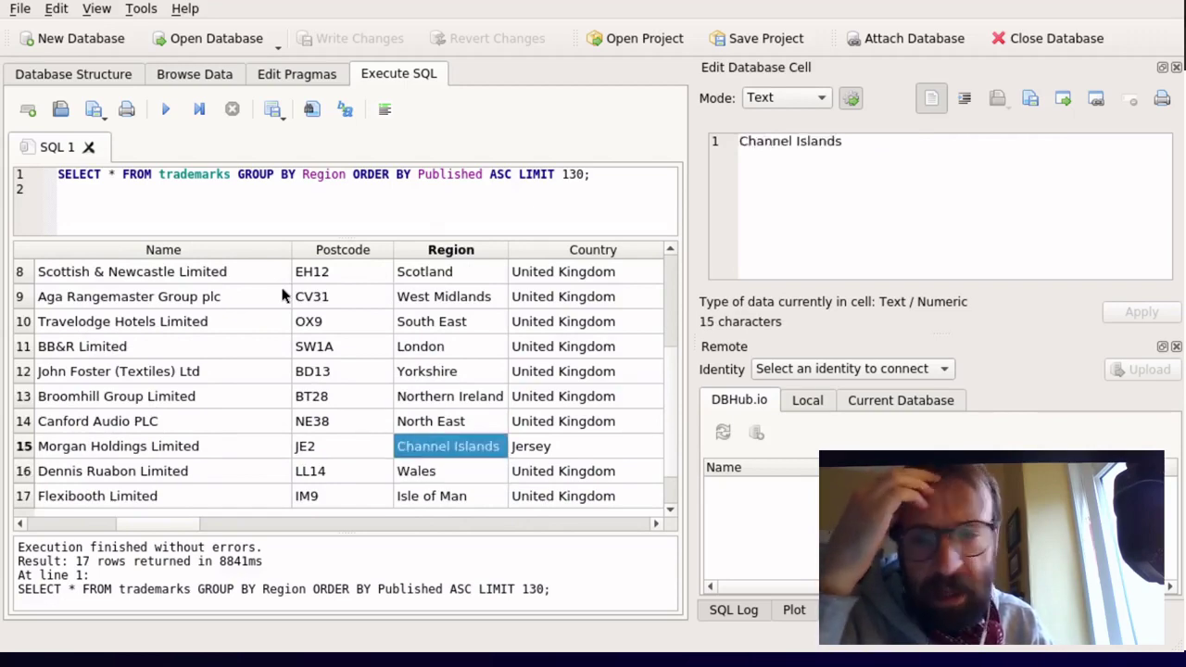
Step: Review the Region column upward from the Channel Islands row to the first row of the results
key("Up")
key("Up")
key("Up")
key("Up")
key("Up")
key("Up")
key("Up")
key("Up")
key("Up")
key("Up")
key("Up")
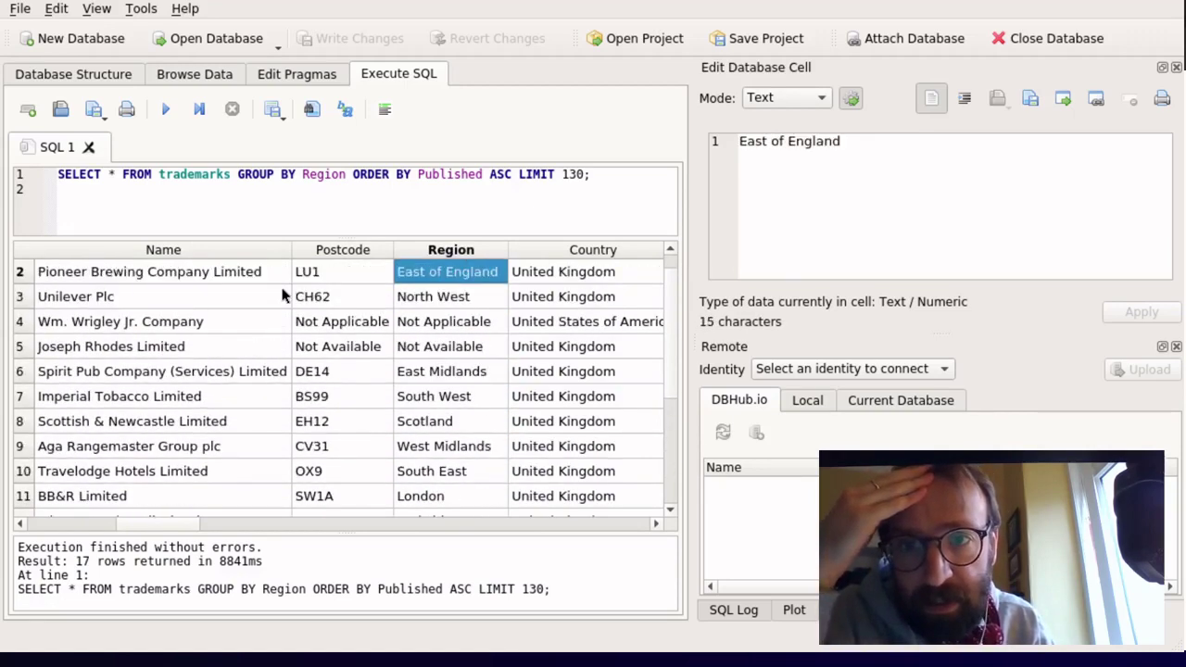
Step: Highlight Region in the query's GROUP BY clause and compare several values in the Postcode column with their regions
left_click(387, 223)
double_click(308, 170)
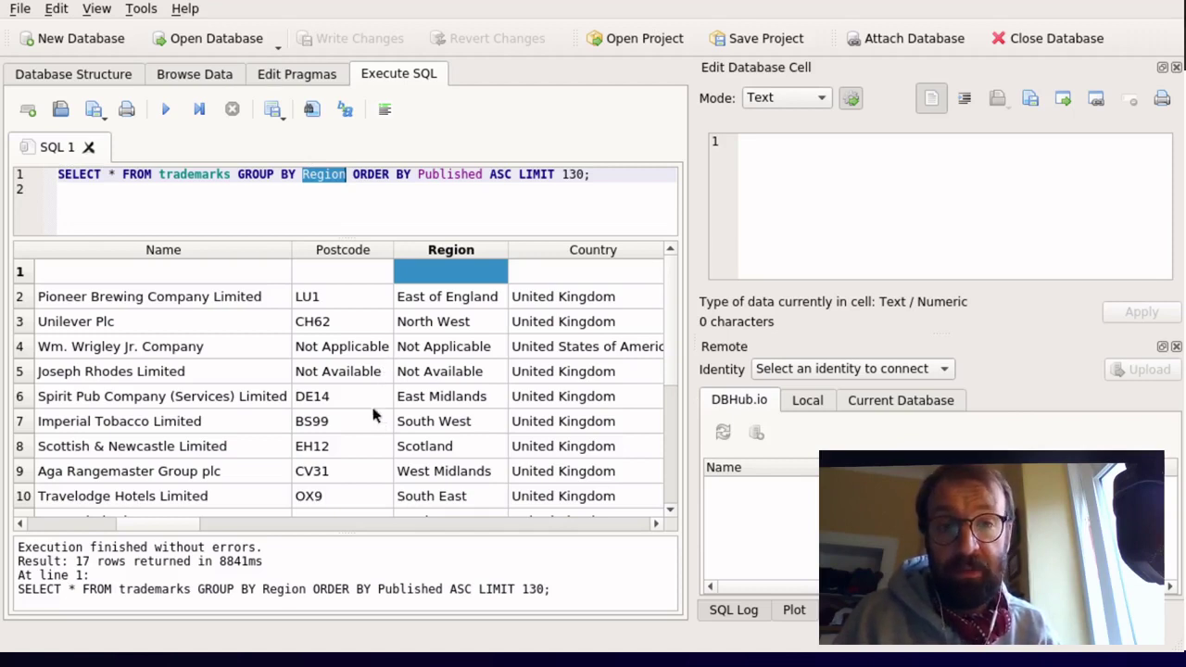
left_click(310, 300)
left_click(315, 317)
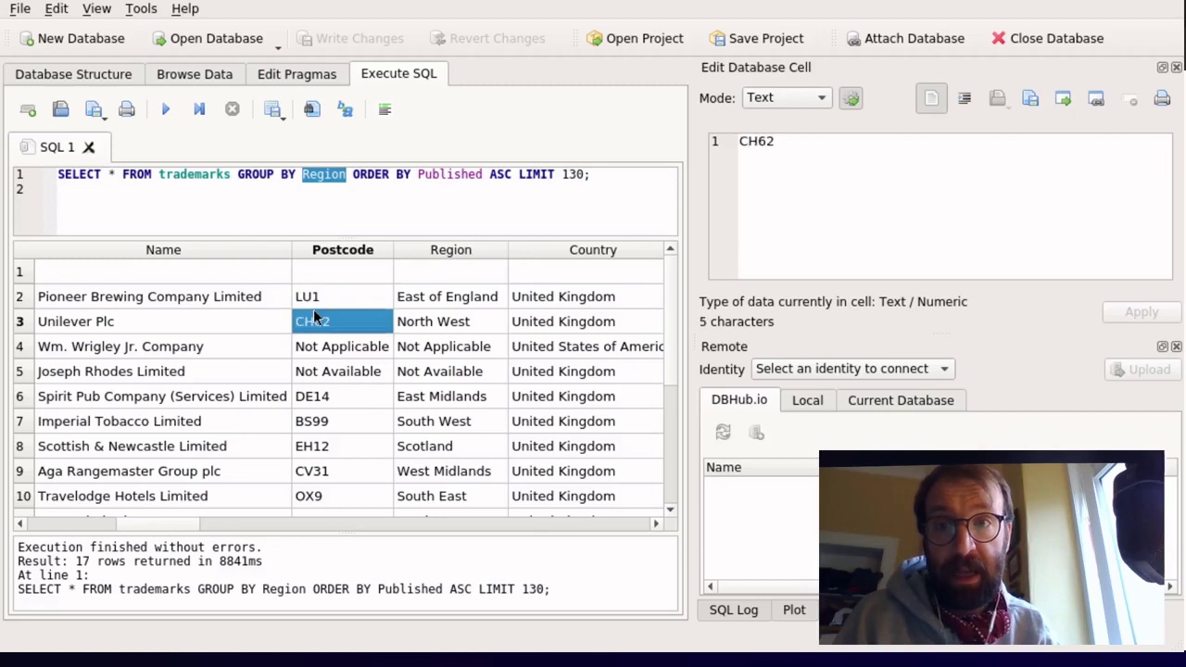
left_click(318, 426)
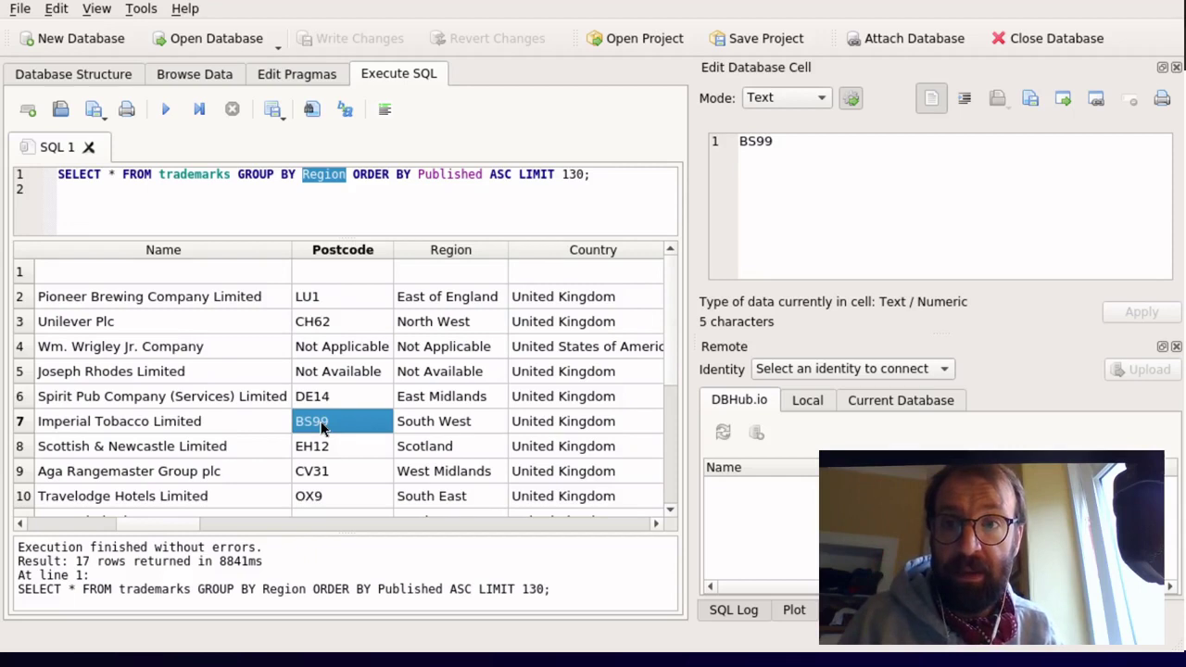
left_click(305, 316)
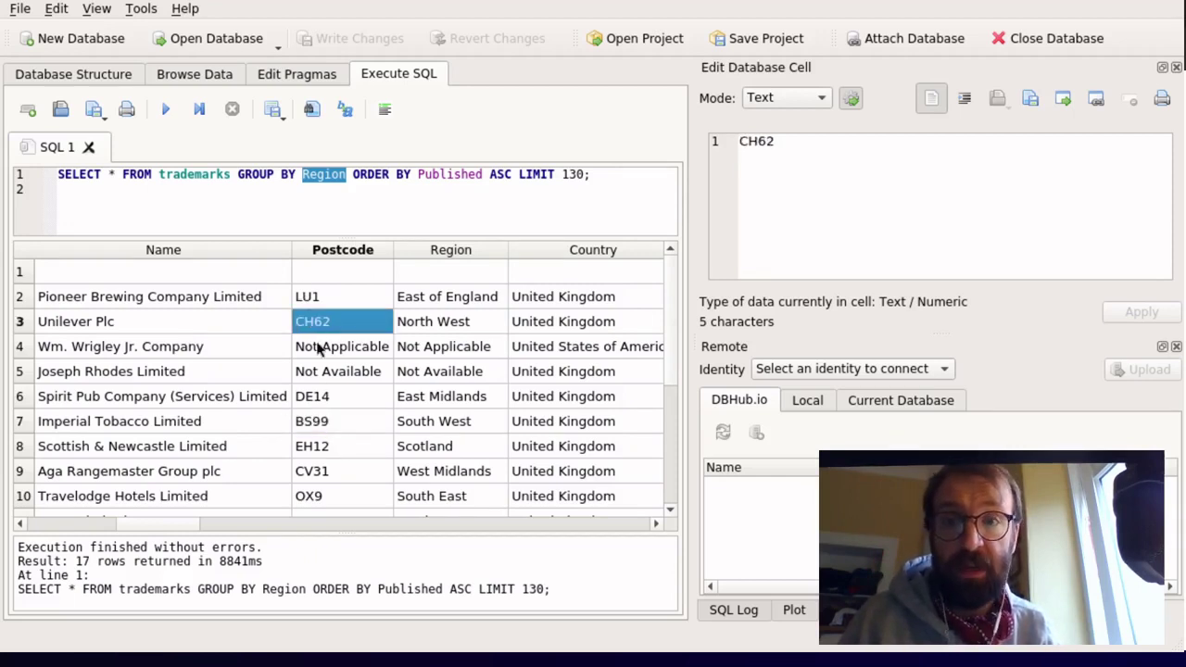
left_click(333, 437)
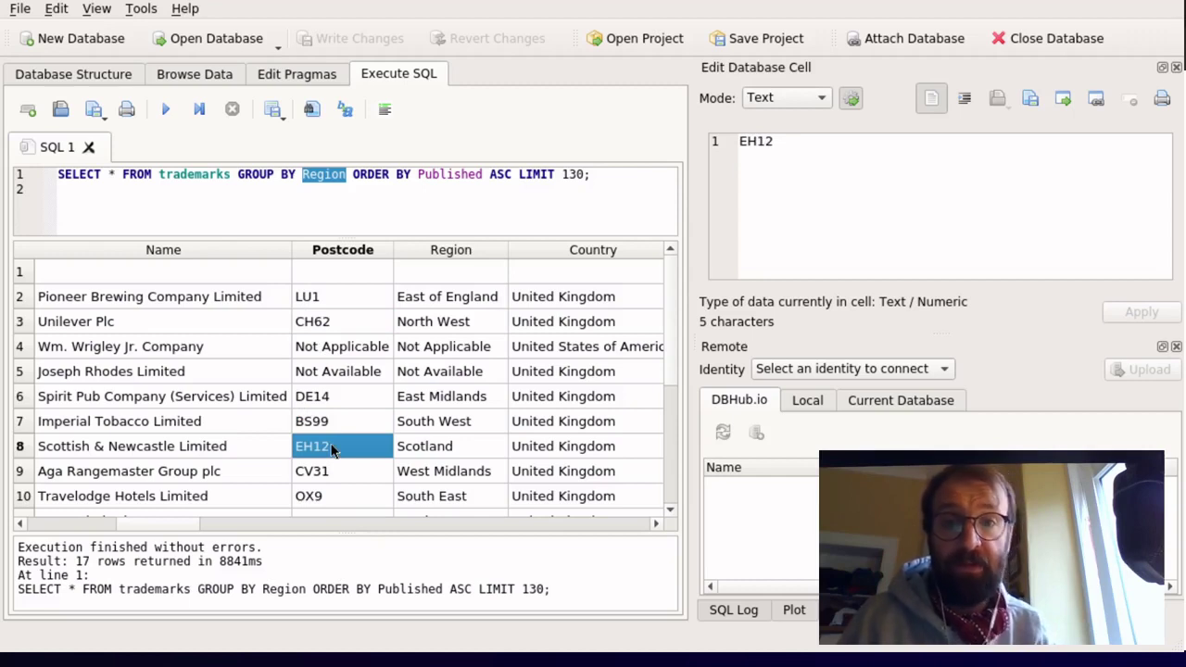
left_click(341, 491)
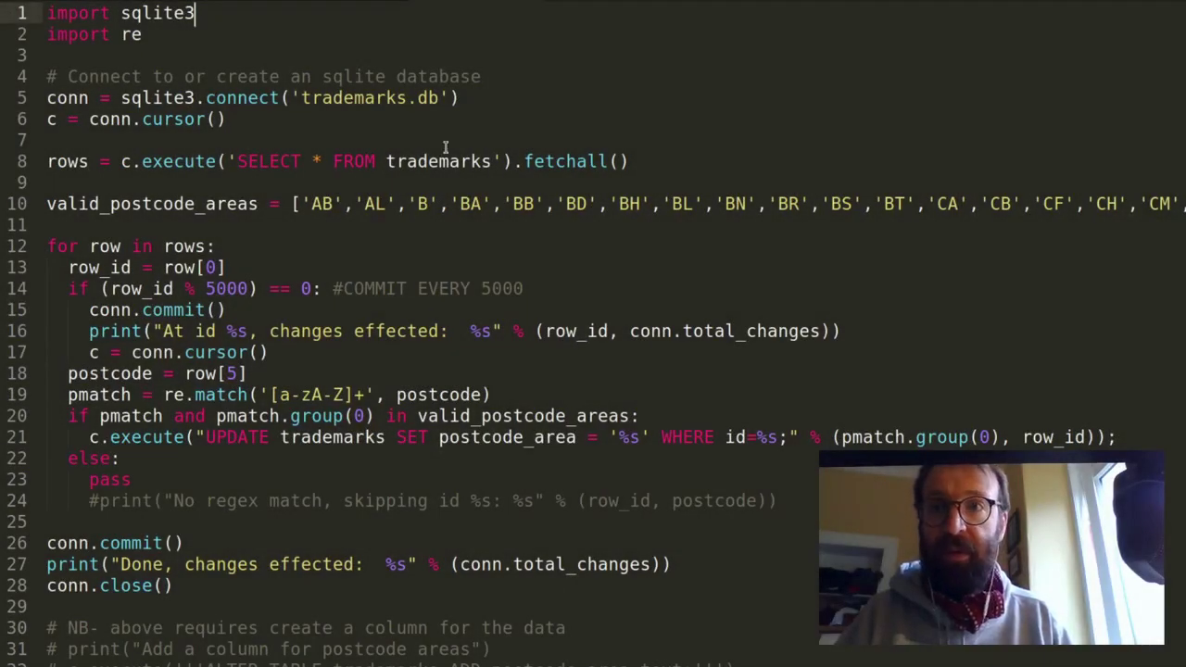
Step: In the Python script, read the trademarks.db connection and cursor lines down to the execute call on line 8
key("Down")
key("Down")
key("Down")
key("Down")
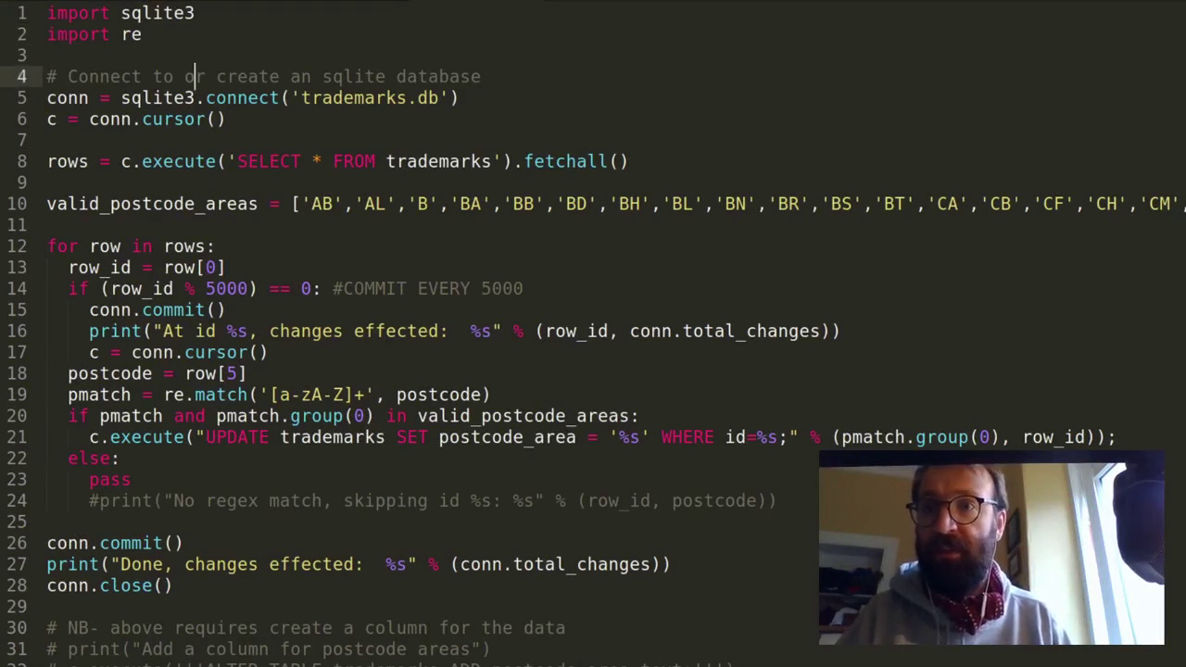
key("Down")
left_click(89, 118)
key("Down")
key("Down")
key("ctrl+Right")
key("ctrl+Right")
key("ctrl+Right")
key("ctrl+Right")
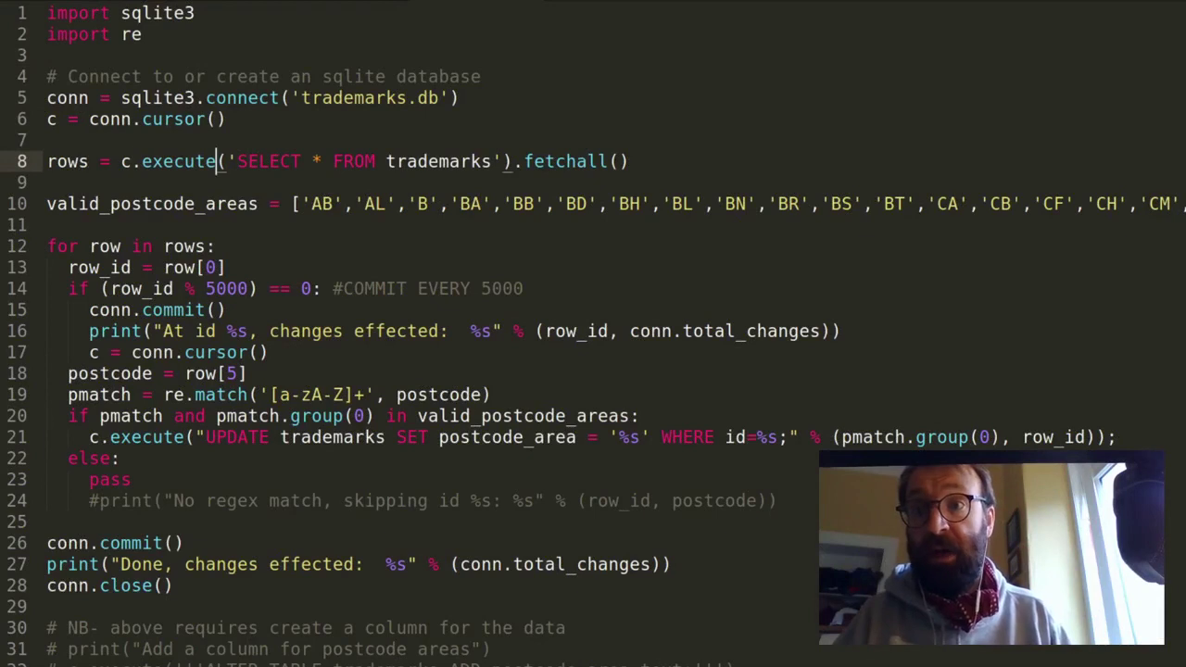
Step: Highlight the execute call that selects everything from trademarks and locate the rows variable it is assigned to
key("ctrl+shift+Right")
key("ctrl+shift+Right")
key("ctrl+shift+Right")
key("ctrl+shift+Right")
key("ctrl+shift+Right")
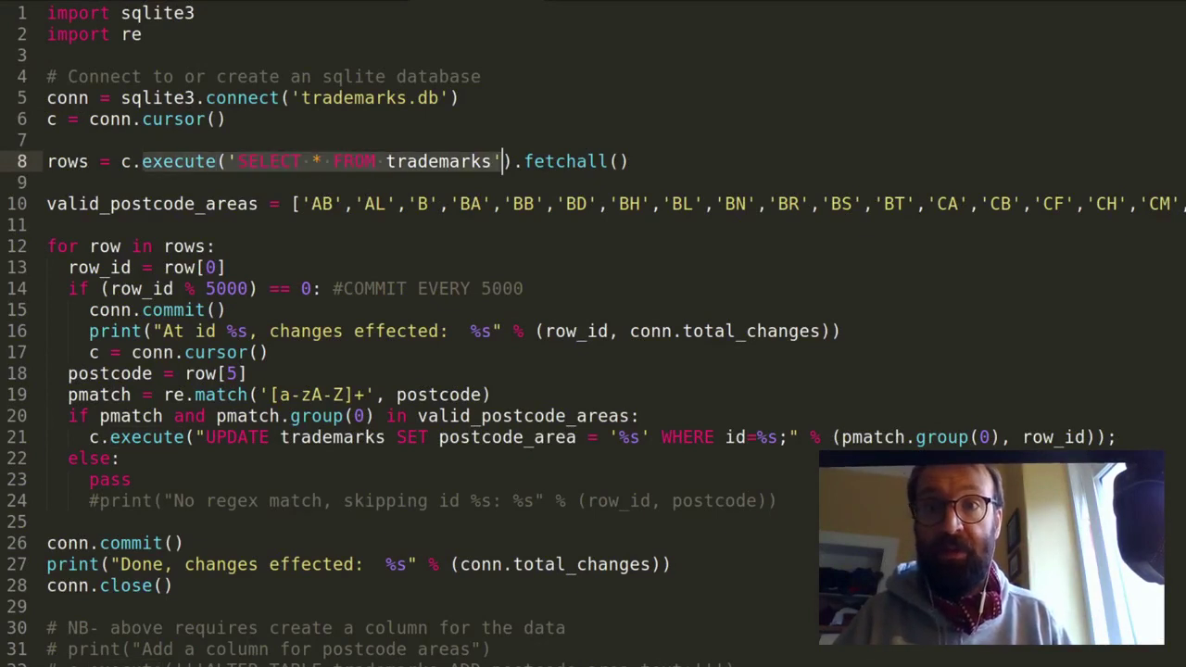
key("ctrl+Left")
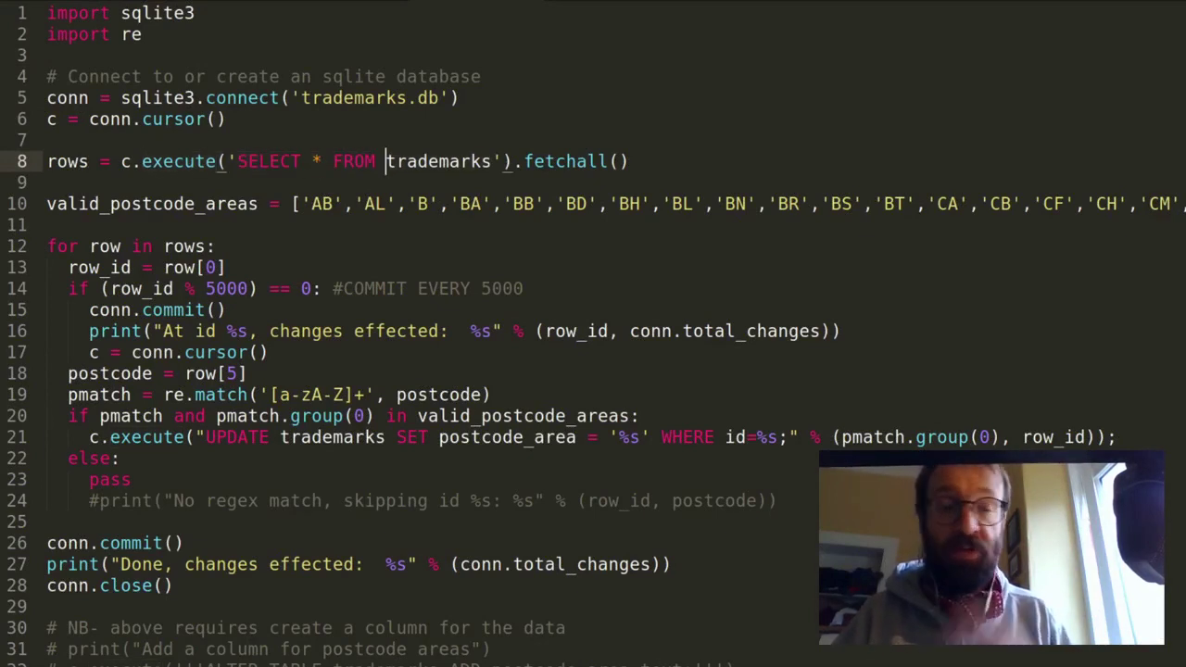
key("Home")
key("ctrl+Right")
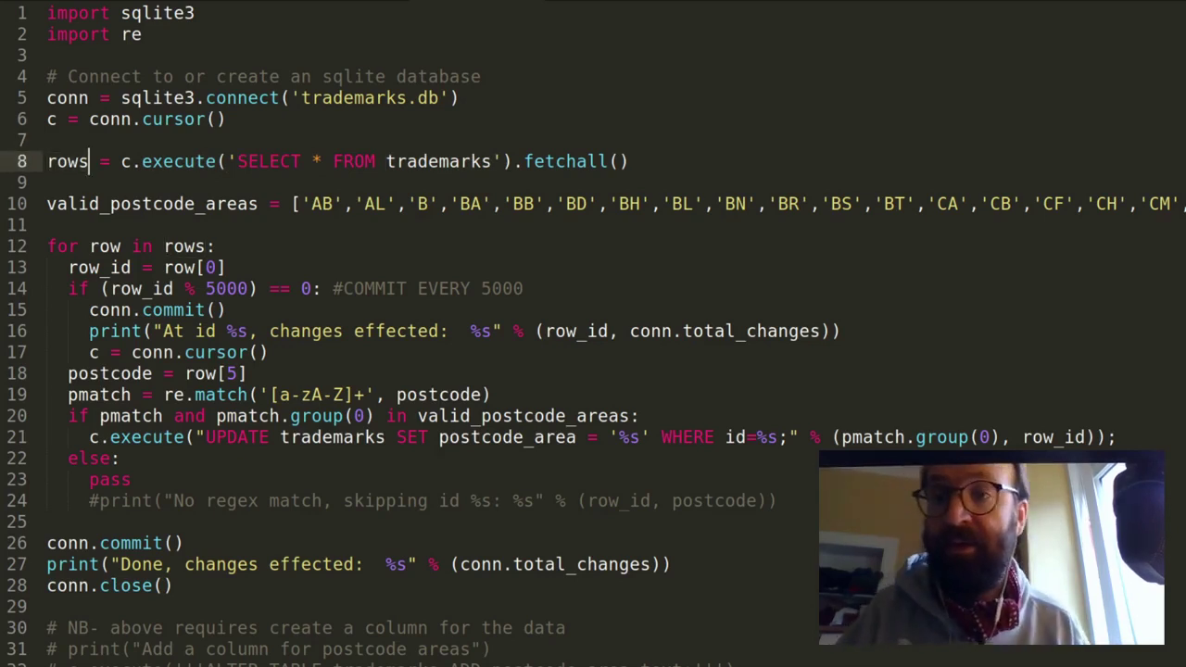
Step: Highlight the valid_postcode_areas list name on line 10 to see where it is used
key("Home")
key("Down")
key("Down")
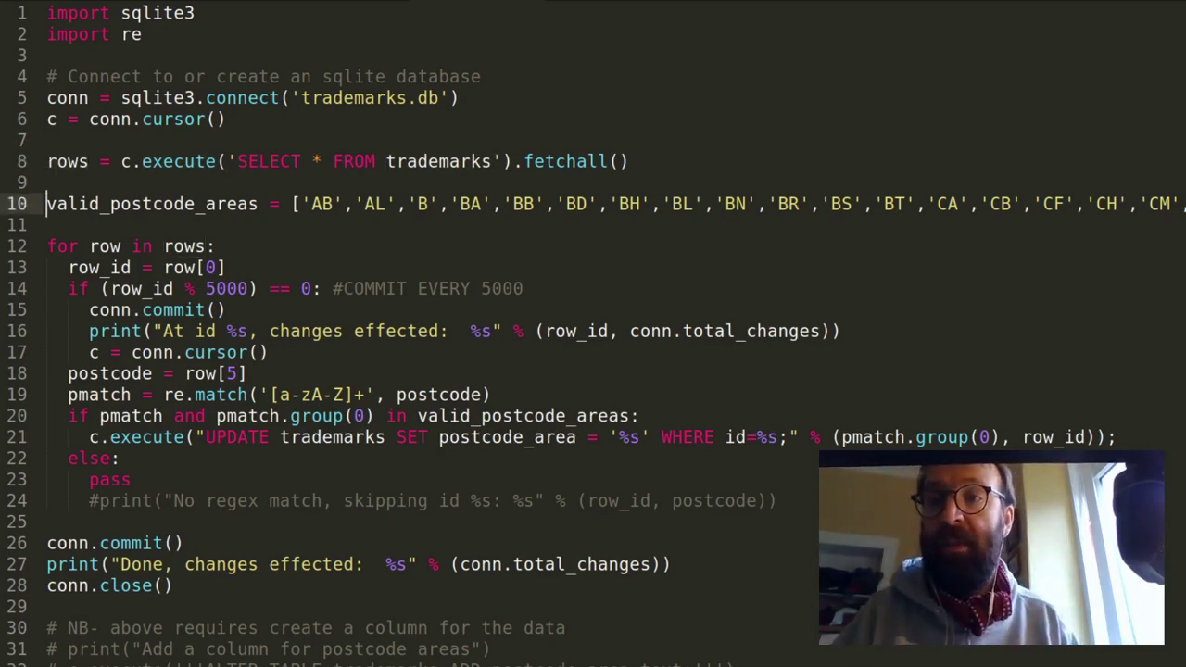
key("shift+Down")
key("Up")
key("ctrl+shift+Right")
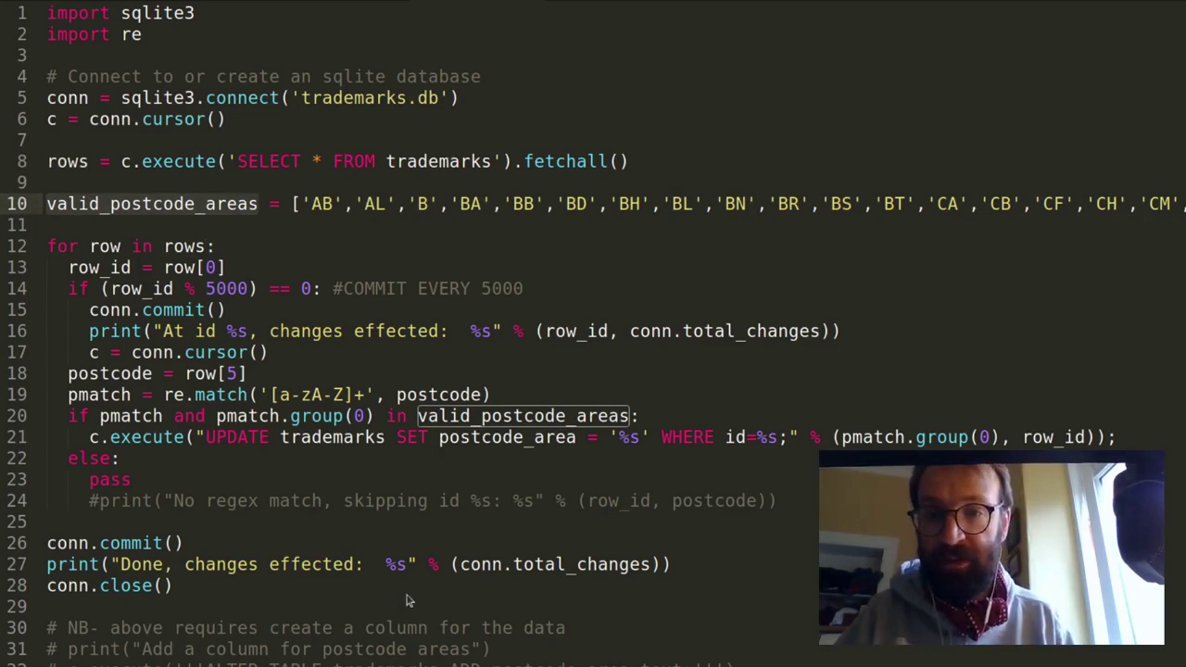
Step: Look through Wikipedia's list of United Kingdom postcode areas in the browser and return to the Python script
key("alt+Tab")
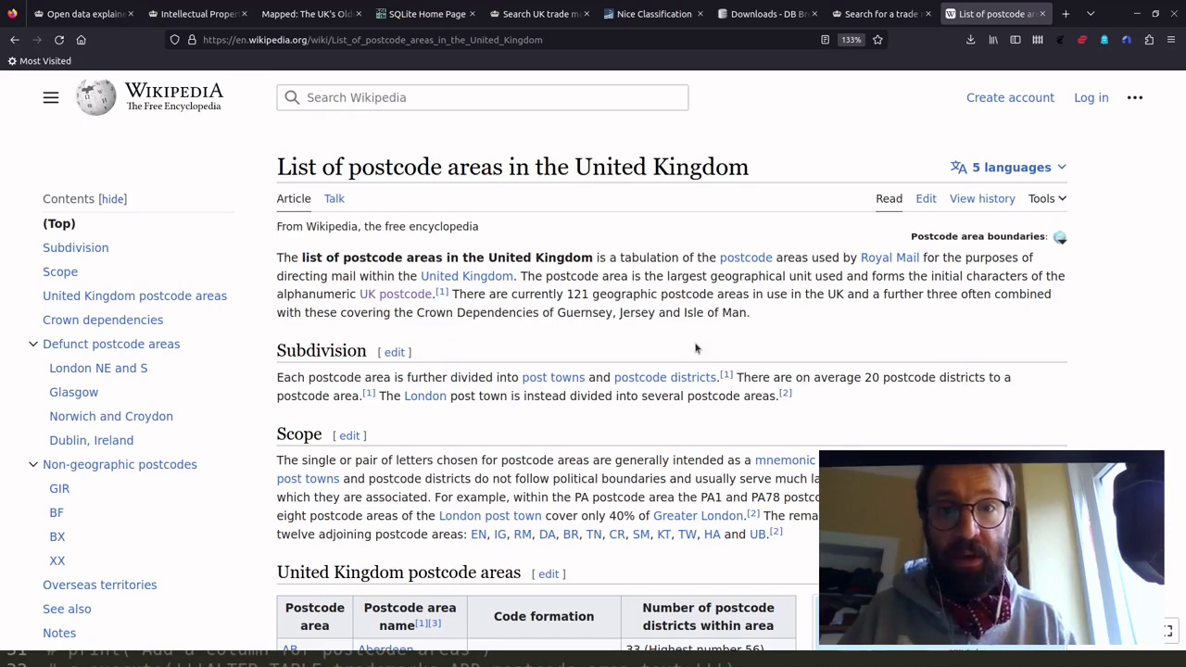
scroll(556, 324, "down", 5)
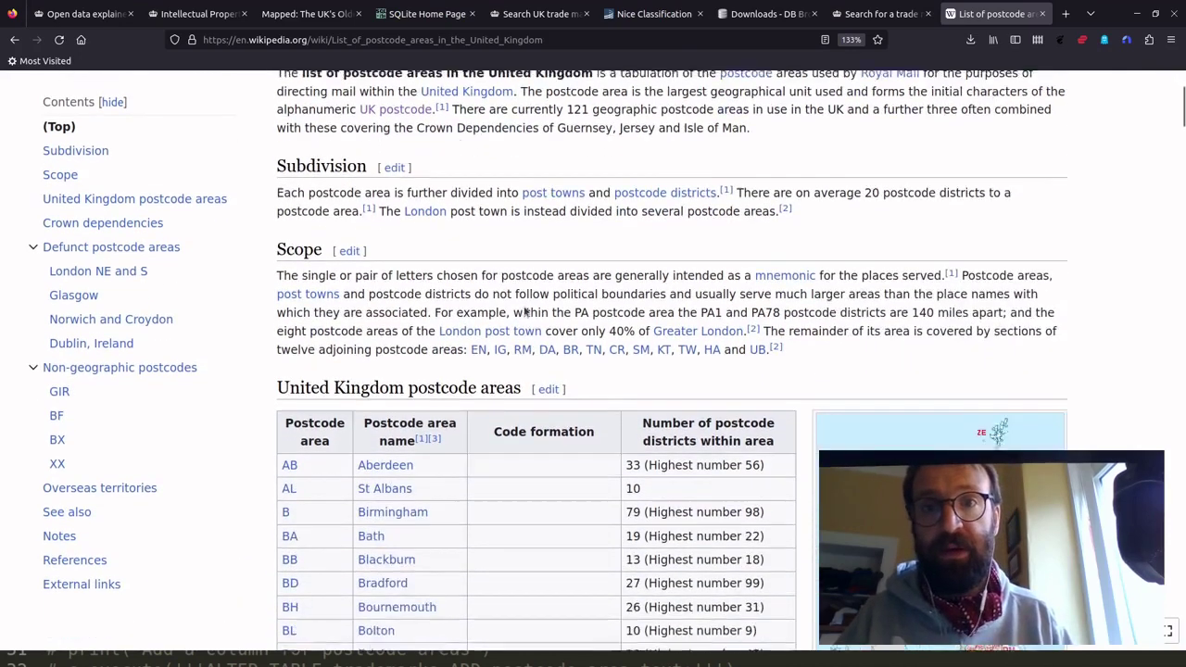
scroll(524, 313, "down", 1)
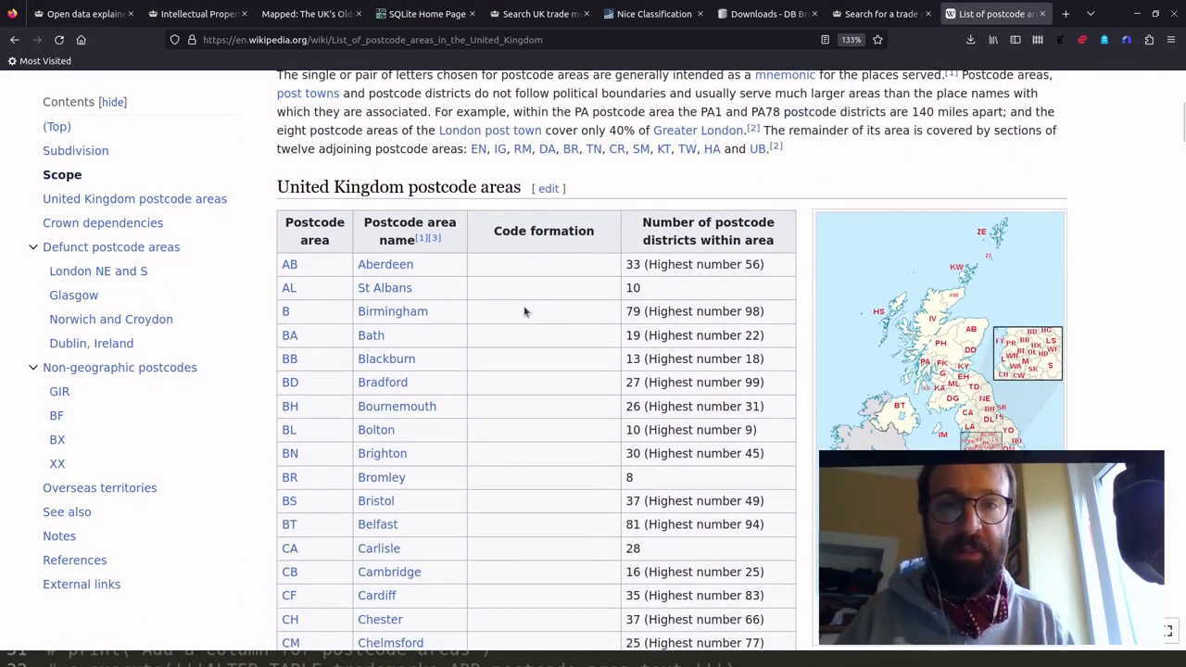
scroll(525, 313, "down", 9)
scroll(525, 313, "up", 9)
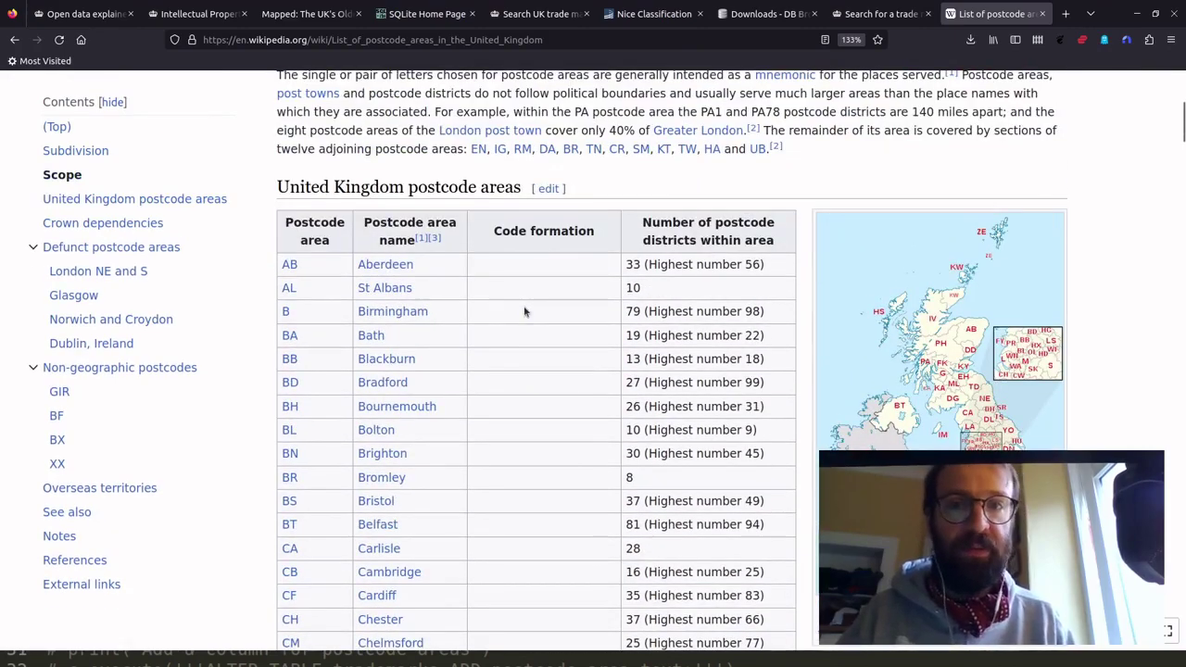
scroll(524, 313, "down", 4)
scroll(525, 312, "down", 12)
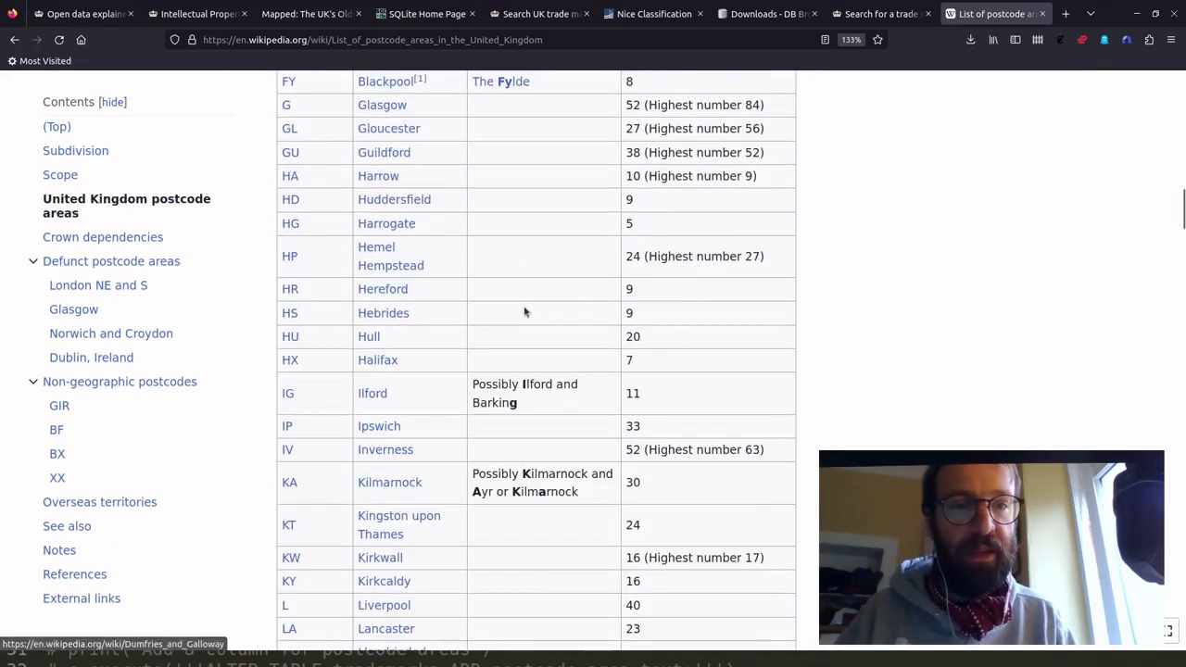
scroll(524, 312, "up", 20)
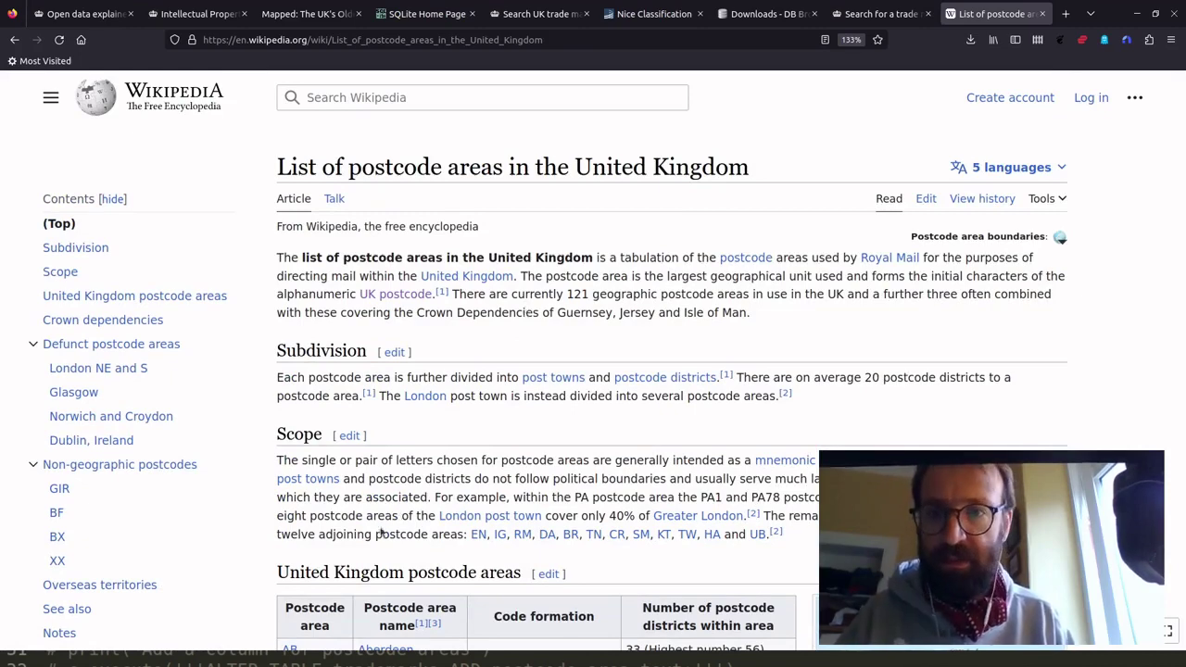
key("alt+Tab")
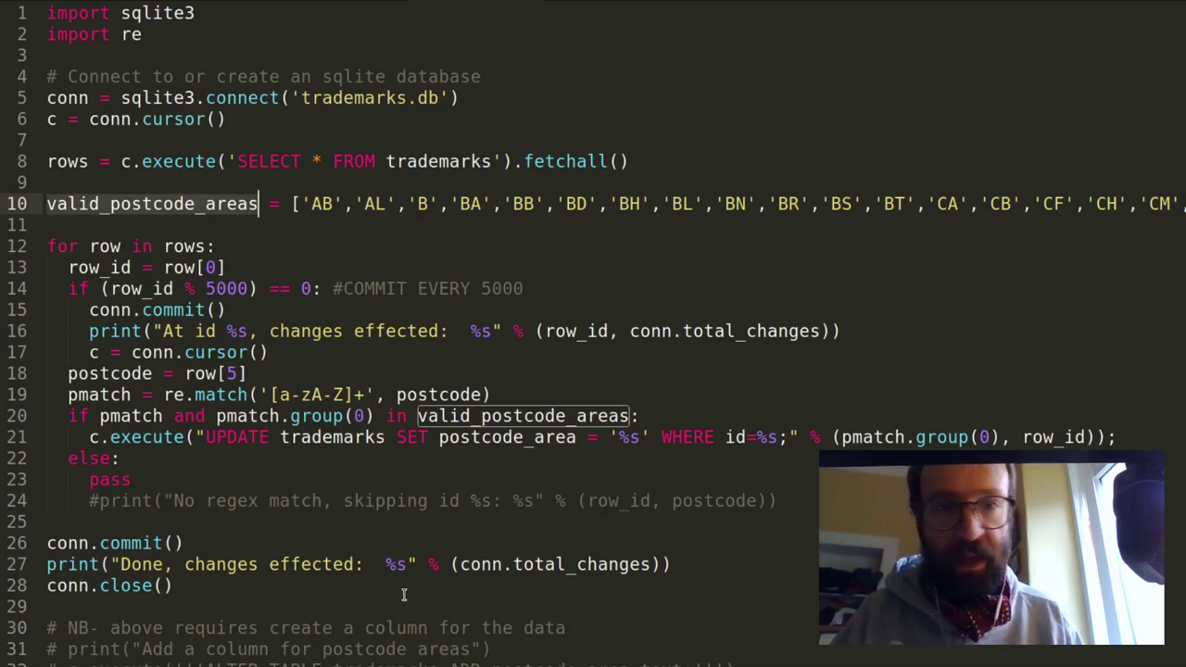
Step: Examine the header of the for loop over rows and highlight its row_id line
key("Down")
key("Down")
key("Down")
key("Down")
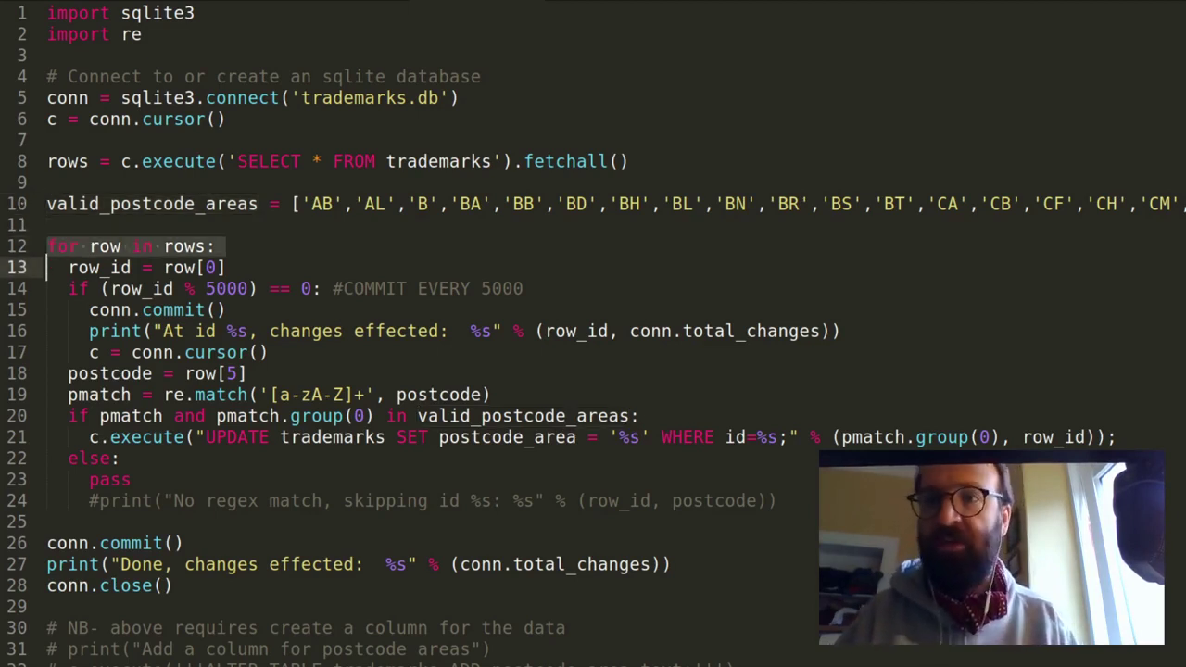
key("Up")
key("shift+Down")
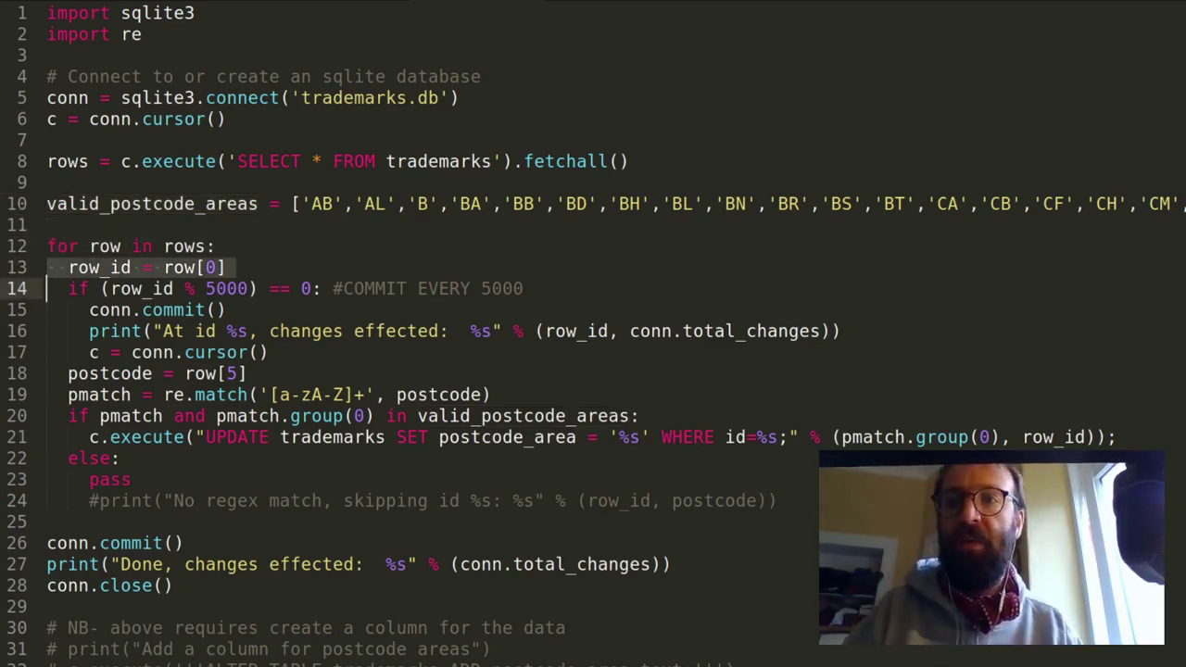
Step: Inspect the row_id assignment and its row[0] index together with the loop header above it
key("Left")
key("ctrl+Right")
key("ctrl+shift+Left")
key("Right")
key("ctrl+Right")
key("Right")
key("Right")
key("Left")
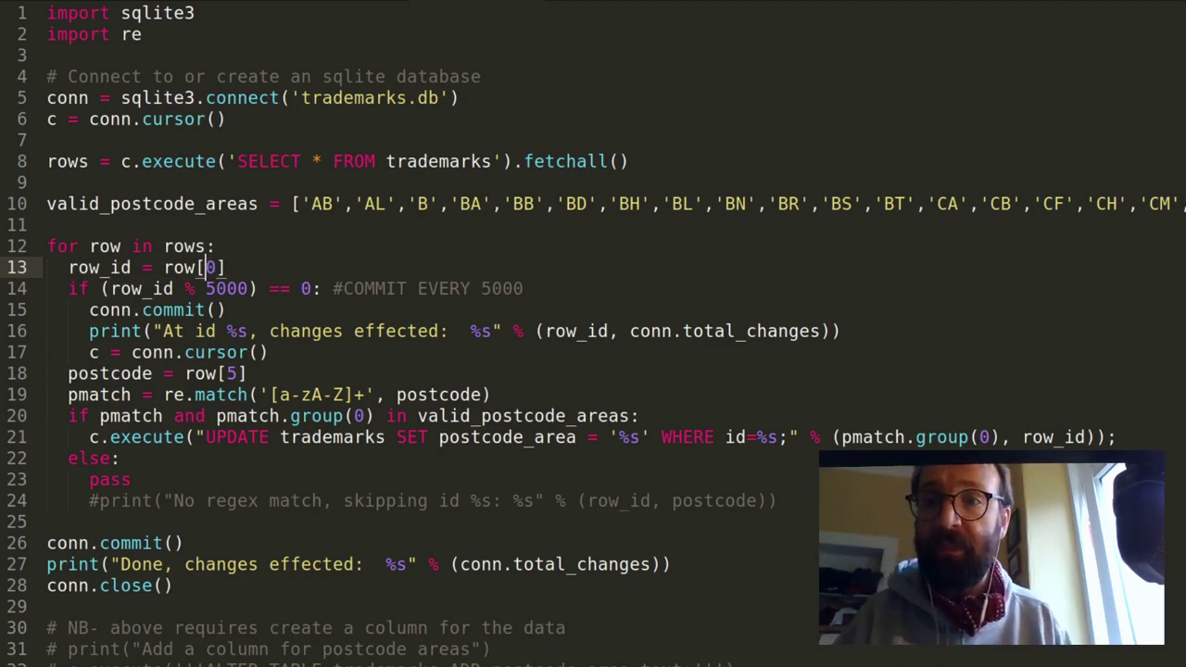
key("Right")
key("Right")
key("Down")
key("Up")
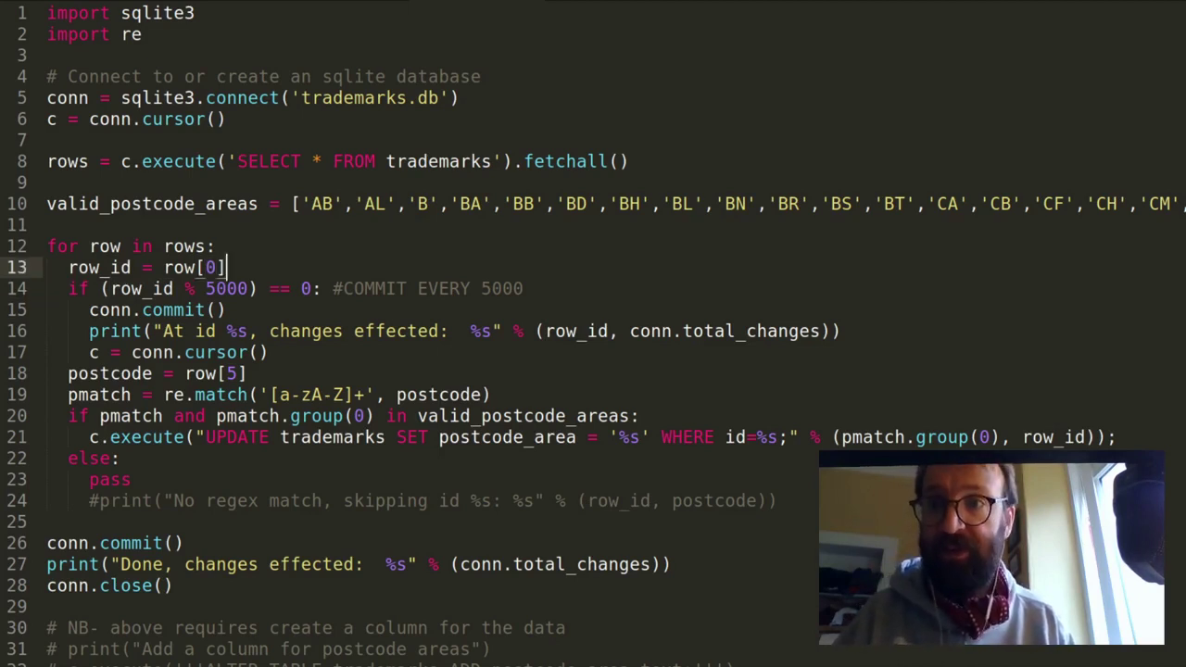
key("shift+Up")
key("shift+Home")
key("Down")
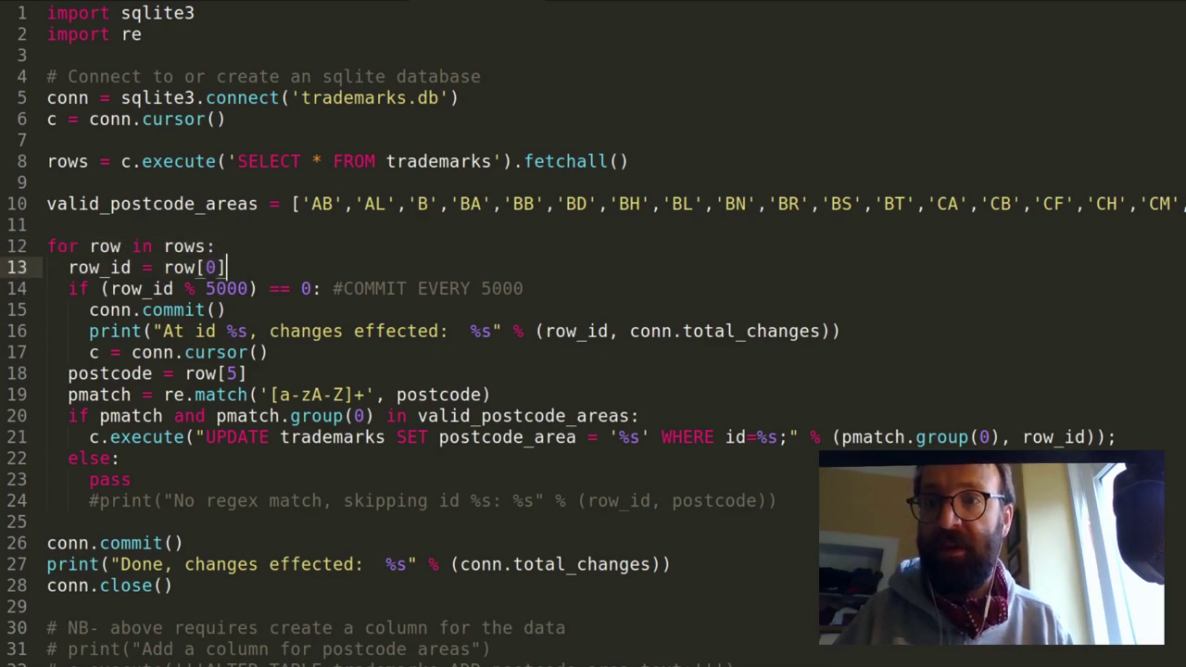
Step: Highlight the block in the loop that commits every 5000 rows and prints the changes effected
key("Down")
key("shift+Down")
key("shift+Down")
key("shift+Down")
key("shift+Down")
key("shift+Down")
key("shift+Down")
key("shift+Down")
key("shift+Down")
key("shift+Down")
key("shift+Up")
key("shift+Up")
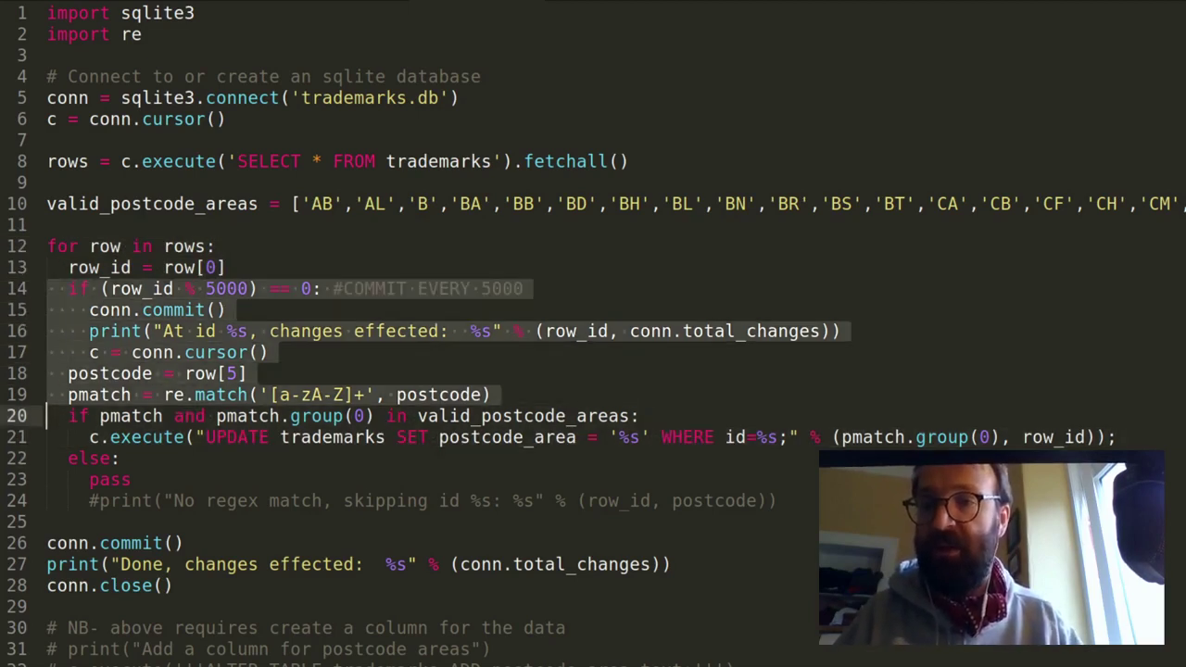
key("shift+Up")
key("shift+Up")
key("shift+Up")
Step: Examine line 18, which reads row[5], and highlight the postcode variable to see its uses
key("Right")
key("shift+Down")
key("shift+Up")
key("ctrl+Right")
key("ctrl+Right")
key("ctrl+Right")
key("ctrl+Right")
key("ctrl+Left")
key("ctrl+Left")
key("ctrl+Left")
key("Home")
key("ctrl+shift+Right")
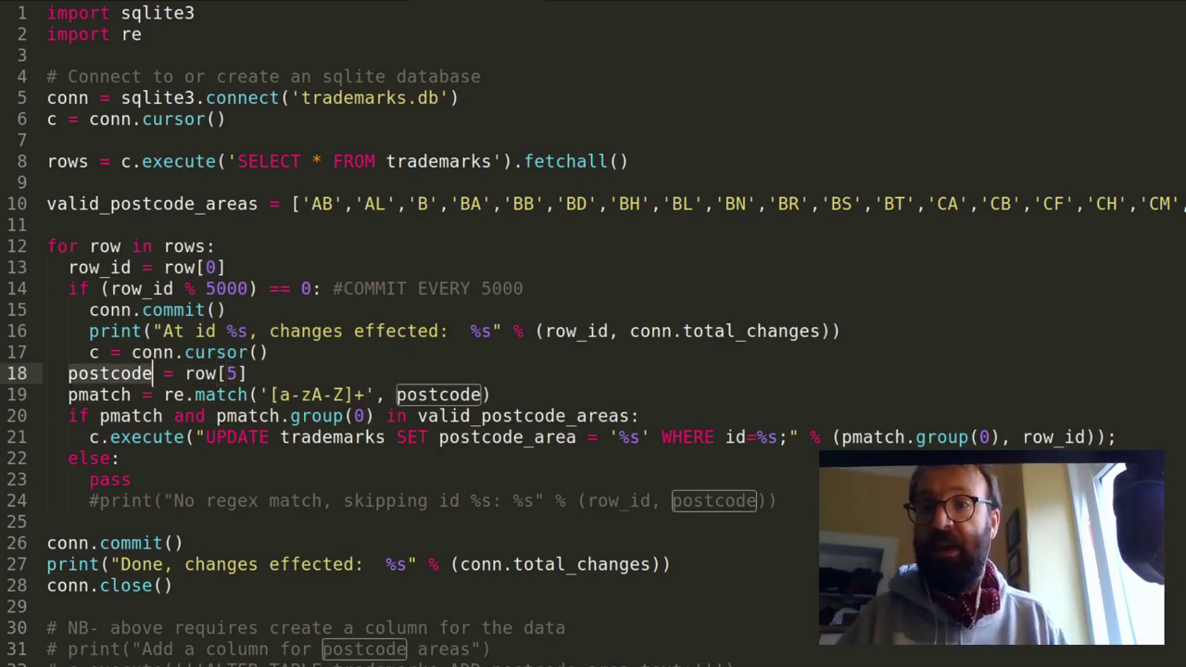
Step: Highlight the re.match call on the pmatch line, starting from the re module name
key("Down")
key("ctrl+Right")
key("ctrl+Left")
key("ctrl+shift+Right")
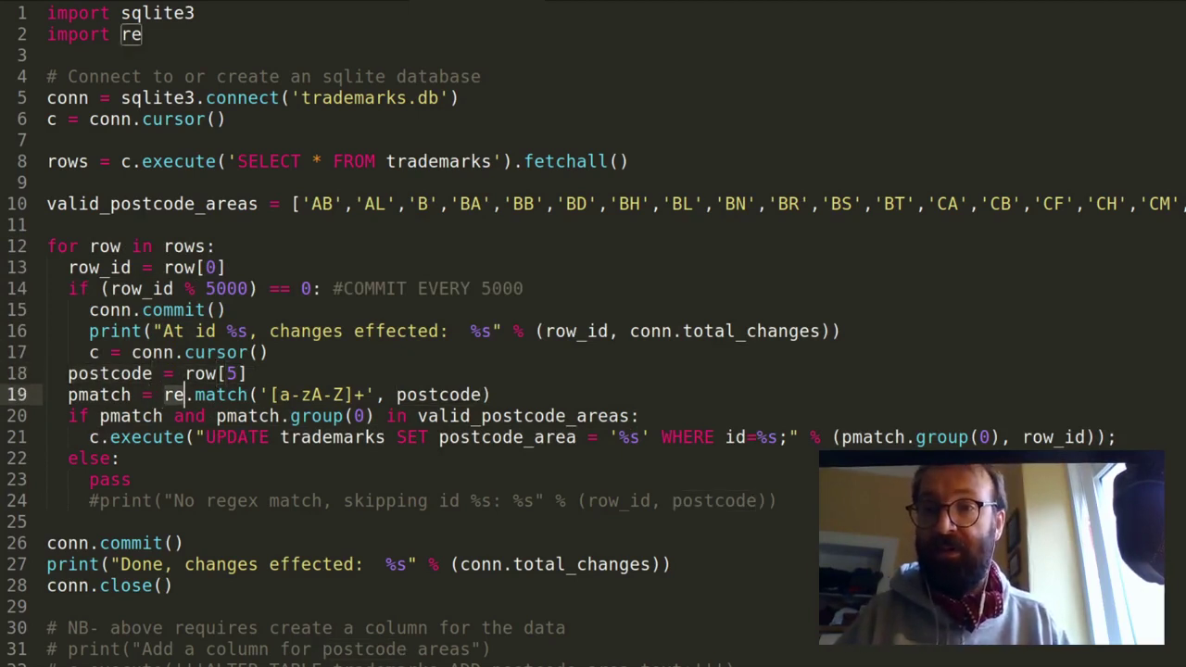
key("ctrl+shift+Right")
key("ctrl+shift+Right")
key("ctrl+shift+Right")
key("ctrl+shift+Right")
key("ctrl+shift+Right")
Step: Highlight the '[a-zA-Z]+' pattern inside the re.match call to examine the regular expression
key("ctrl+Right")
key("ctrl+Right")
key("ctrl+Left")
key("ctrl+Left")
key("ctrl+Left")
key("Left")
key("ctrl+shift+Right")
key("ctrl+shift+Right")
key("ctrl+shift+Right")
key("ctrl+shift+Right")
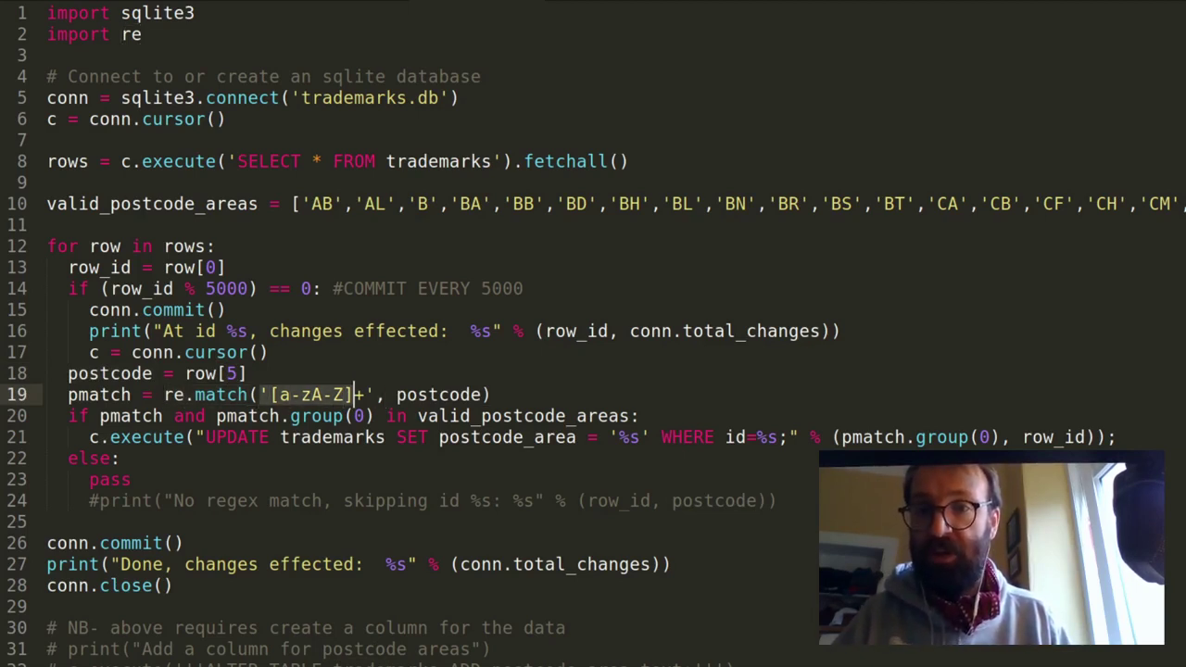
key("Right")
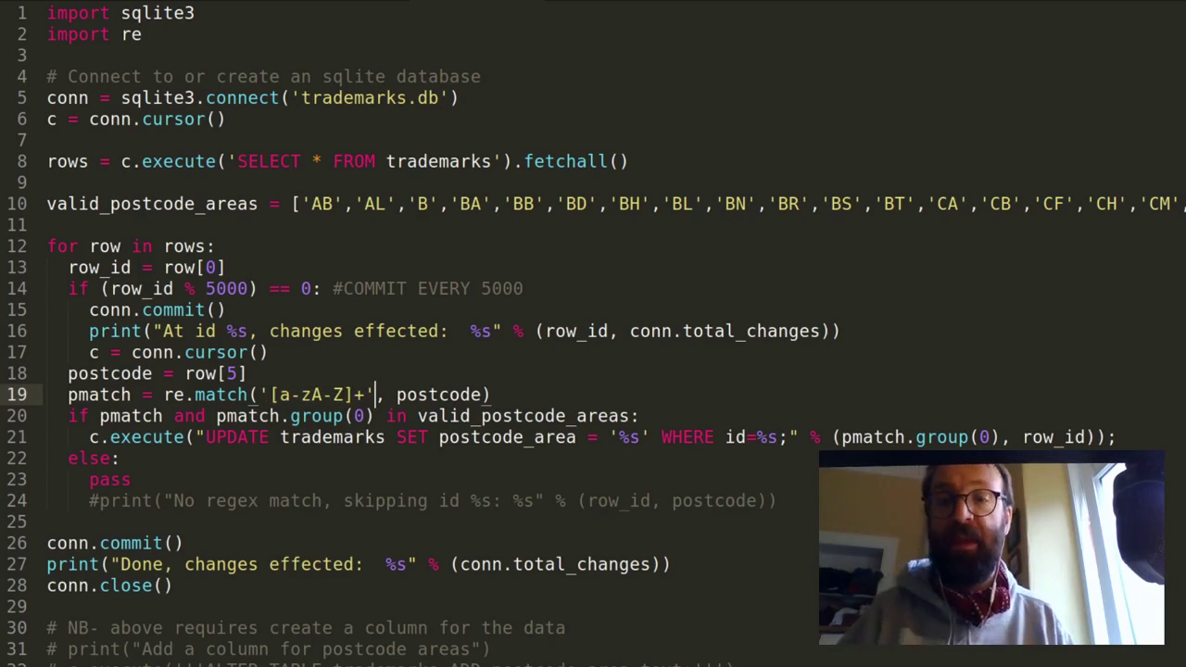
Step: Add the comment #EH8 at the end of the re.match line as a sample postcode
key("Right")
key("Right")
key("End")
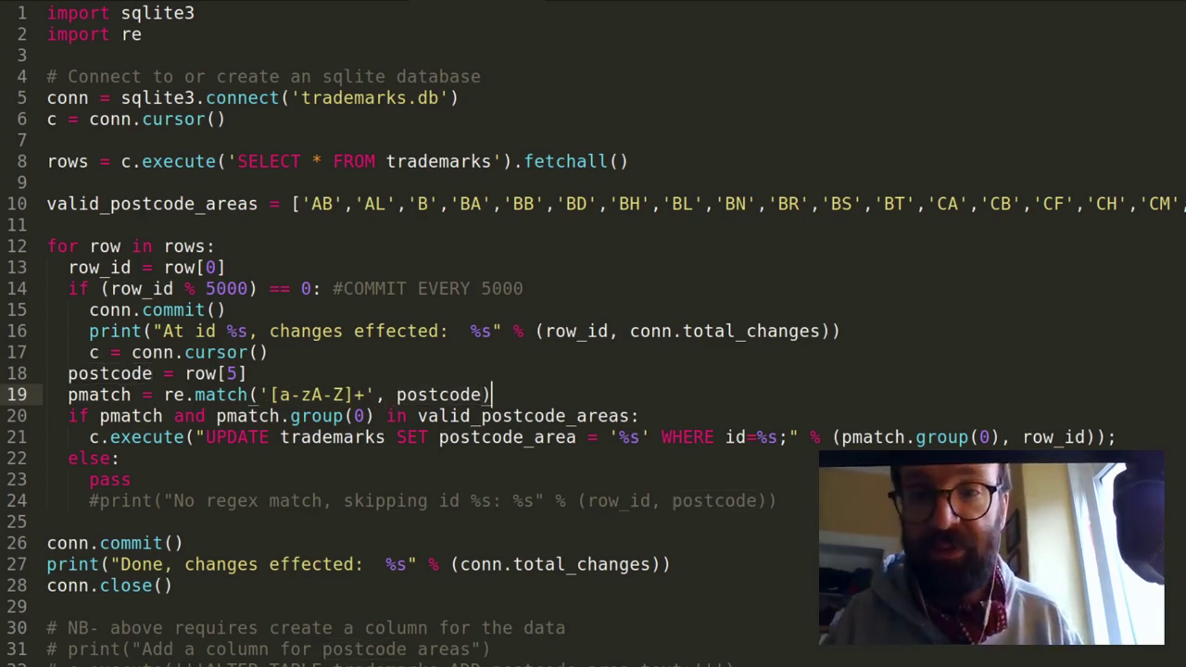
key("Down")
key("Up")
type("#")
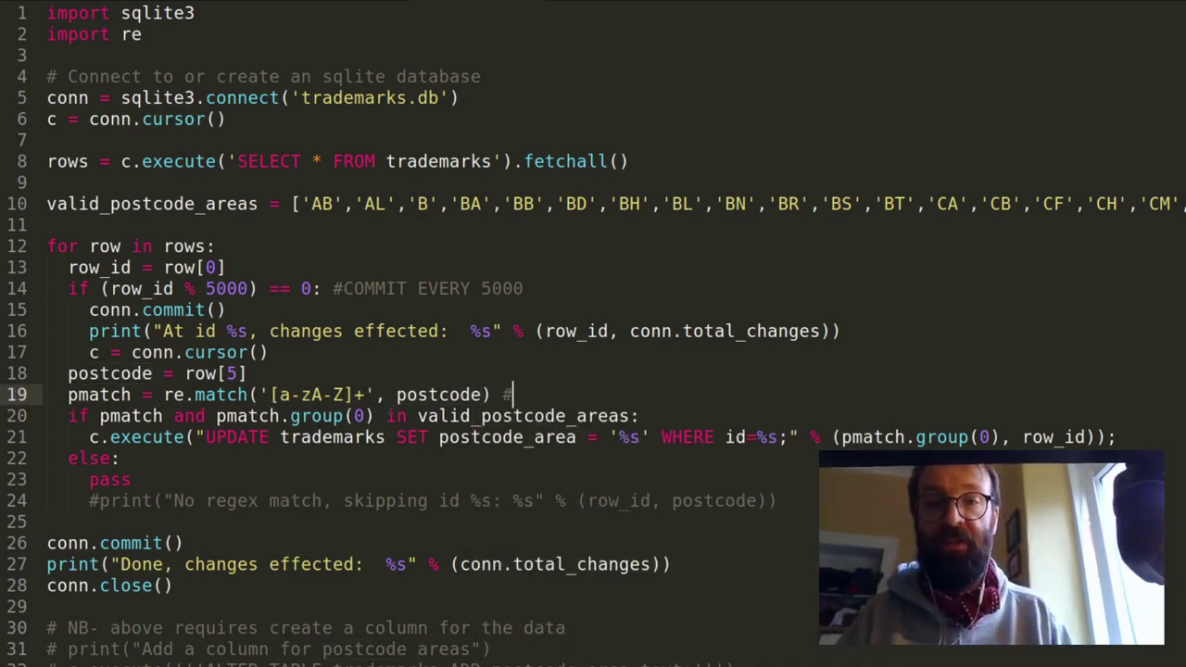
type("EH8")
Step: Select only the letters EH in the sample postcode comment to show the part the pattern matches
key("Left")
key("Left")
key("Left")
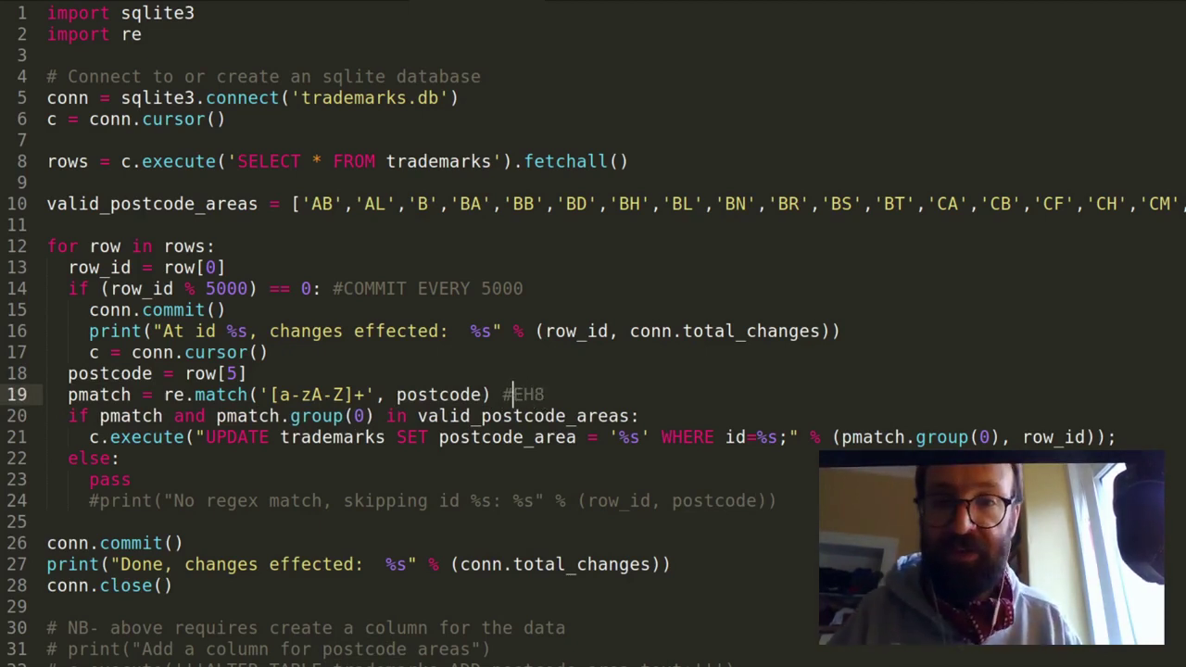
key("shift+Right")
key("shift+Right")
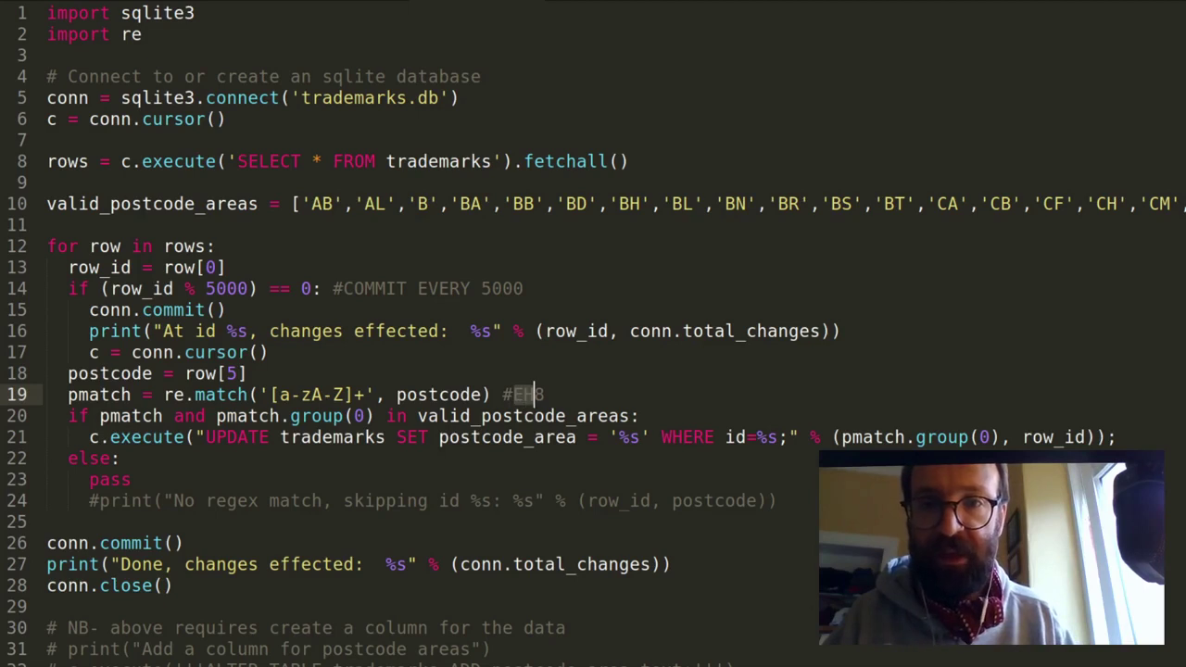
Step: Delete the #EH8 sample postcode comment from the end of the re.match line
key("shift+Left")
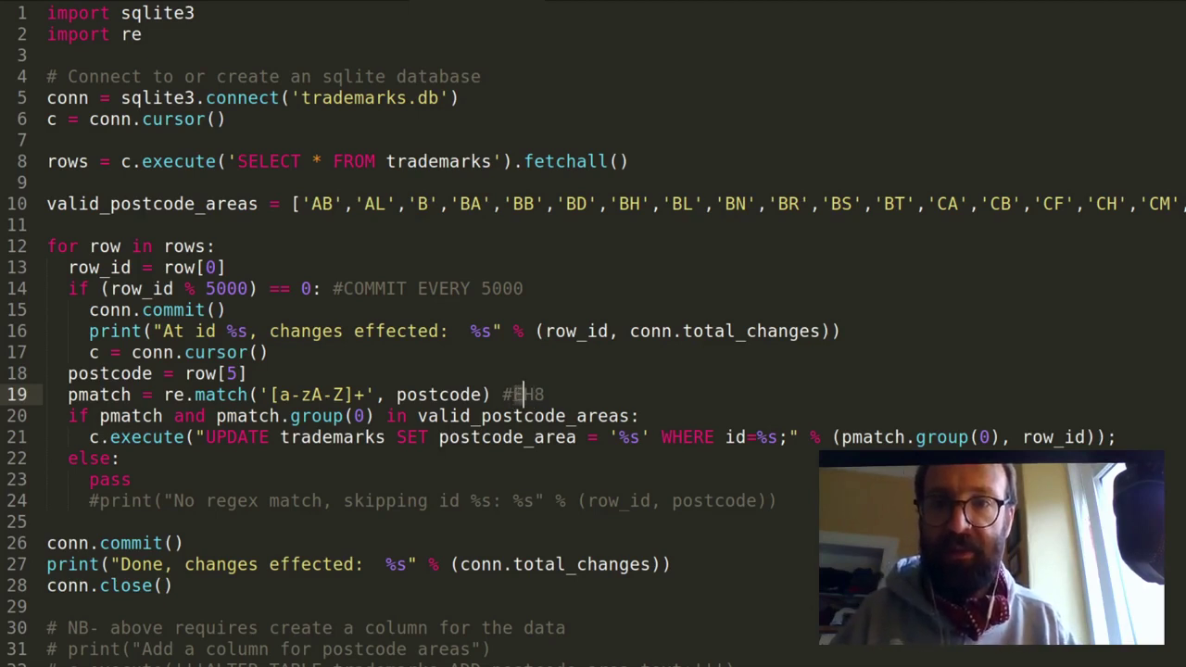
key("shift+Right")
key("Left")
key("Left")
key("shift+End")
key("BackSpace")
key("BackSpace")
Step: Highlight the pmatch variable in its assignment and at the start of the if condition below it
key("Home")
key("ctrl+Right")
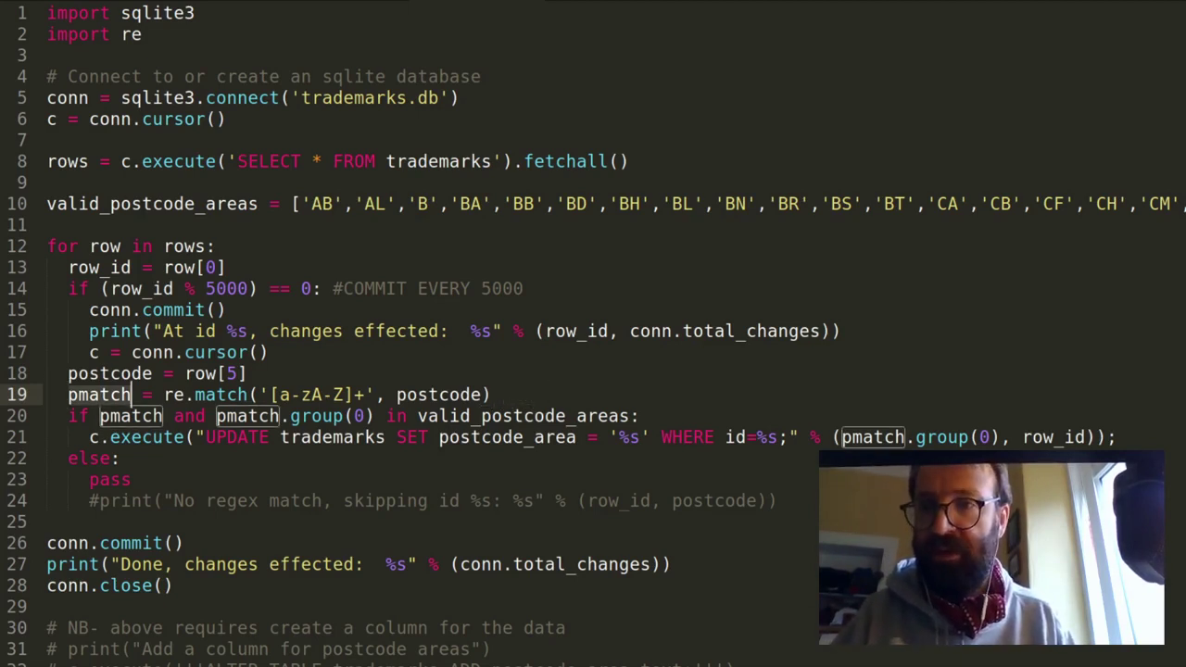
key("Down")
key("Home")
key("ctrl+Right")
key("ctrl+Right")
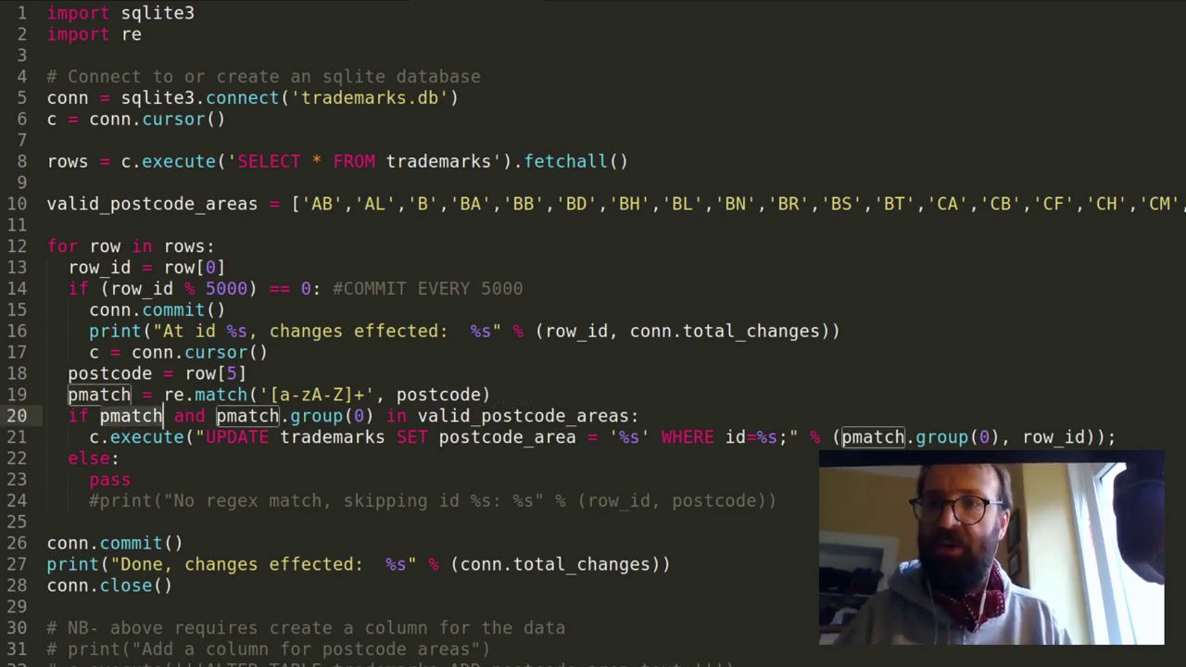
key("Up")
key("Home")
key("Down")
key("Right")
key("Right")
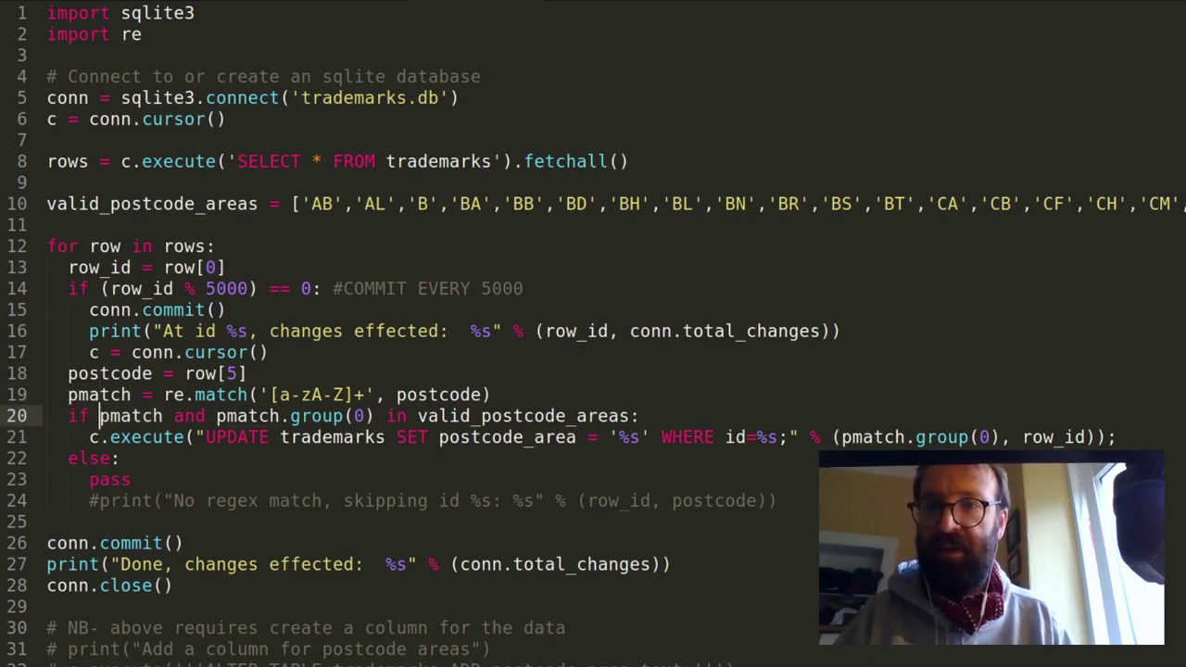
key("ctrl+Right")
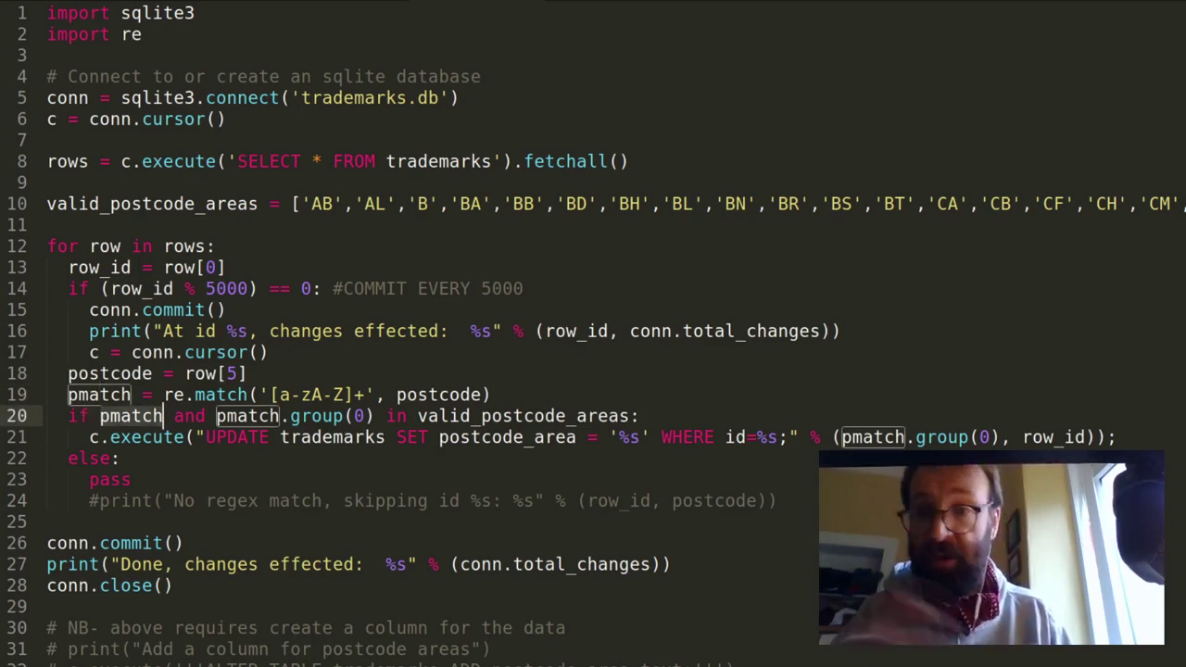
Step: Highlight the parts of the if condition in turn, from pmatch and through to .group(0)
key("ctrl+Left")
key("ctrl+Right")
key("ctrl+Right")
key("ctrl+Right")
key("ctrl+Left")
key("ctrl+Left")
key("ctrl+Left")
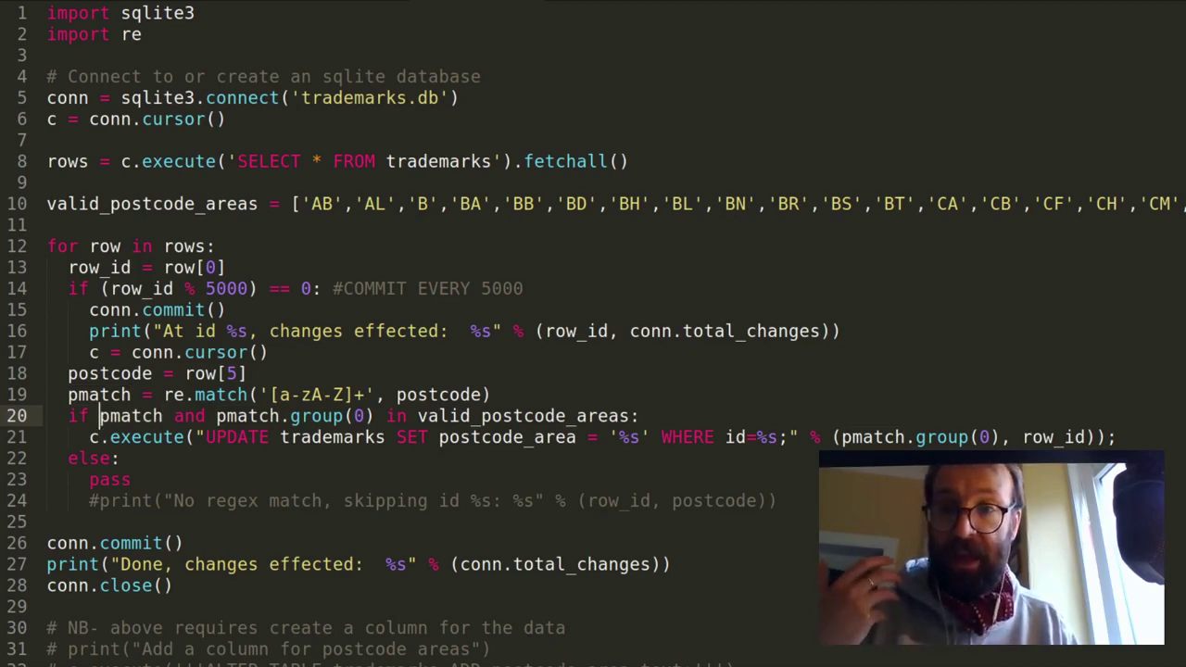
key("ctrl+Right")
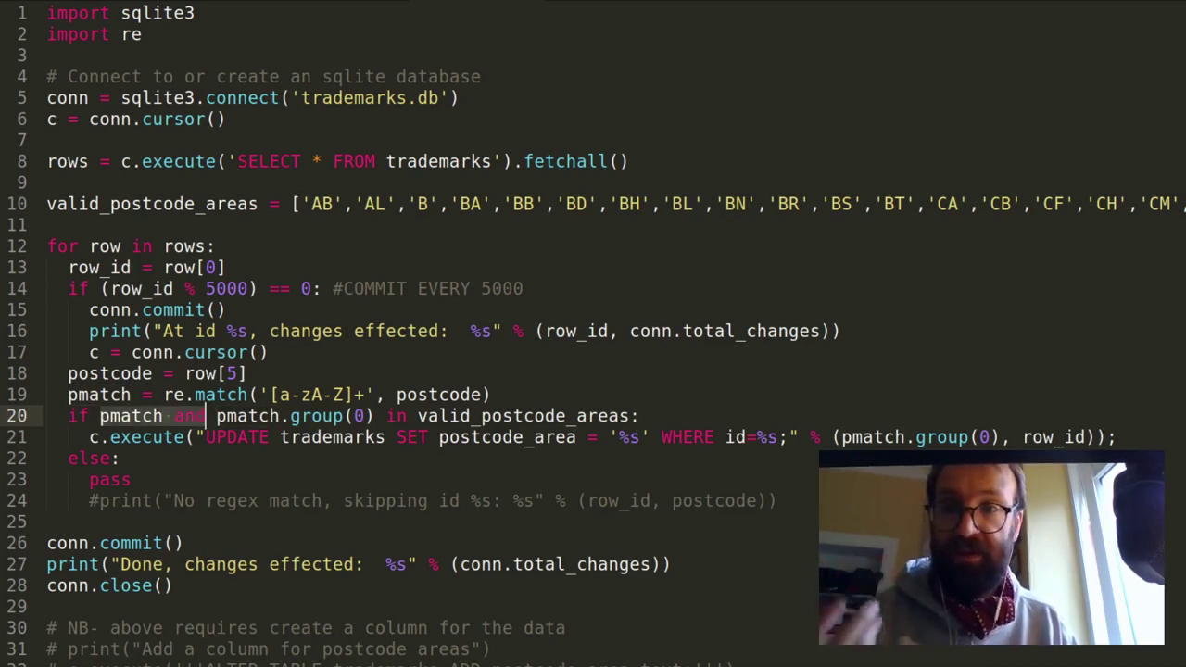
key("ctrl+Right")
key("ctrl+Right")
key("ctrl+Right")
key("ctrl+Right")
key("ctrl+Right")
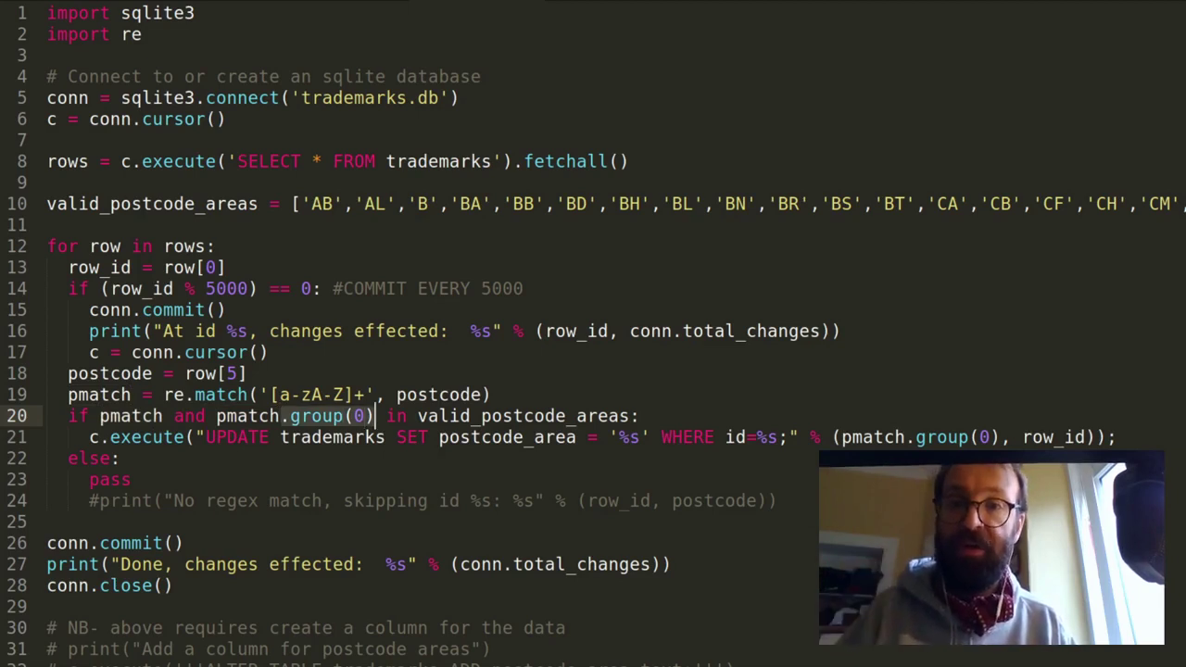
key("Up")
key("ctrl+Left")
key("ctrl+Left")
key("ctrl+Left")
key("ctrl+Right")
key("ctrl+Right")
key("ctrl+Right")
key("ctrl+Right")
key("ctrl+Right")
key("ctrl+Left")
key("Left")
key("Left")
key("Down")
key("Left")
key("Left")
key("Left")
key("Left")
key("Right")
Step: Add the comment #EH8 again at the end of the re.match line
key("Up")
key("End")
type("#")
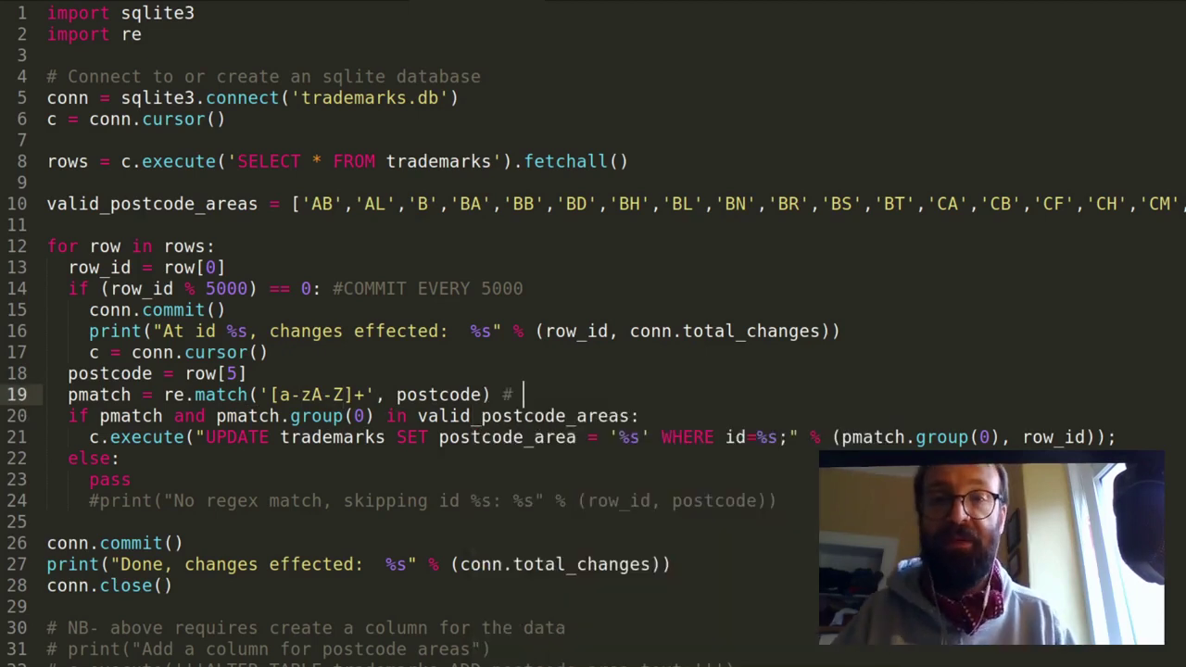
key("BackSpace")
type("EH6")
key("BackSpace")
type("8")
Step: Enclose the letters EH of the sample postcode comment in square brackets to mark the matched group
left_click(512, 395)
left_click_drag(513, 394, 545, 395)
type("[")
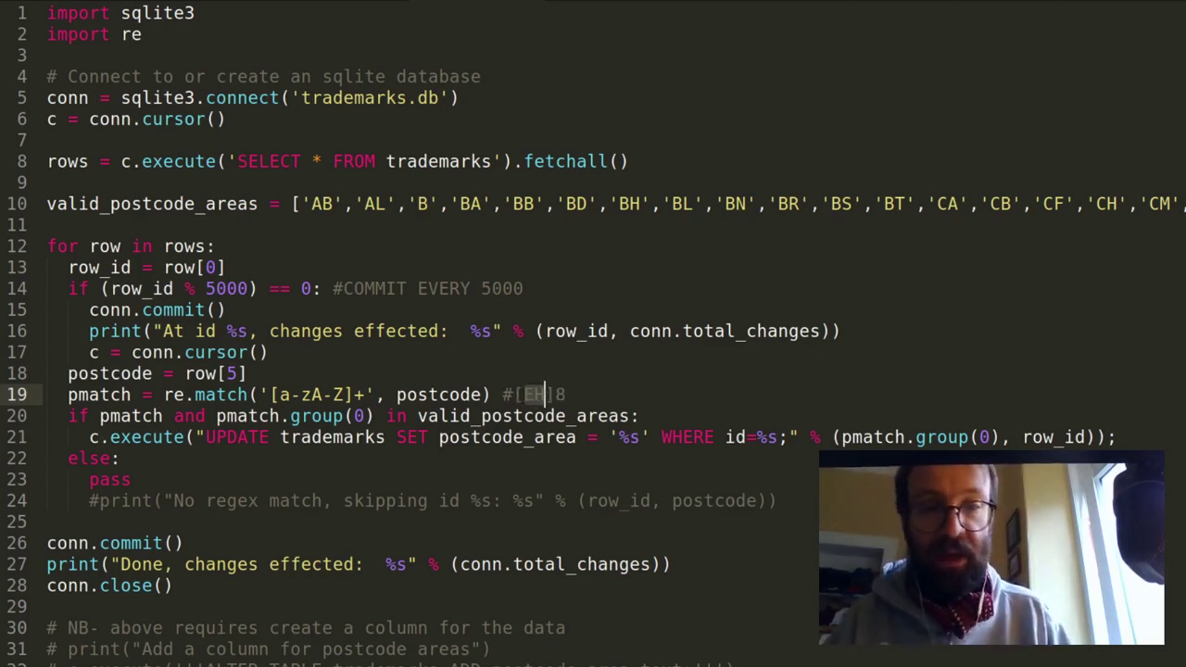
Step: Remove the bracketed #[EH]8 comment from the end of the re.match line
left_click_drag(512, 395, 565, 395)
key("BackSpace")
key("BackSpace")
key("BackSpace")
Step: Examine the if condition, going over pmatch.group(0) and highlighting valid_postcode_areas
left_click(46, 417)
left_click(364, 416)
left_click(354, 416)
left_click(290, 416)
left_click(174, 416)
left_click(280, 416)
left_click(348, 416)
left_click(408, 416)
left_click(639, 416)
left_click(631, 416)
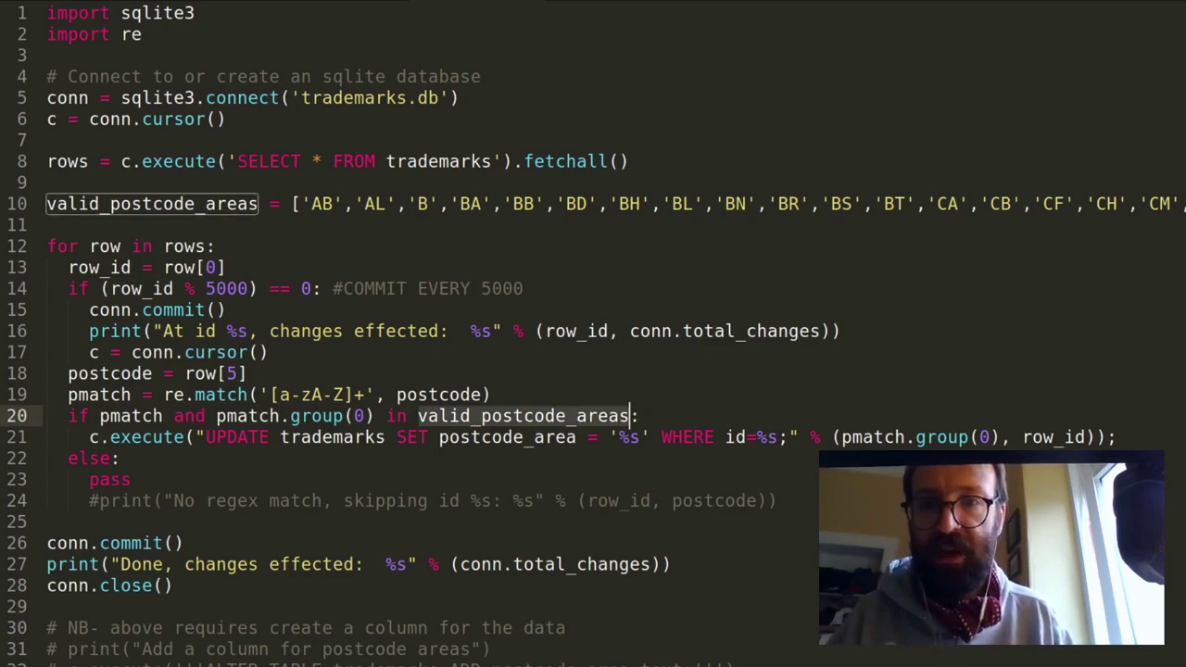
Step: Highlight the single-letter 'B' entry in the valid_postcode_areas list
left_click(301, 204)
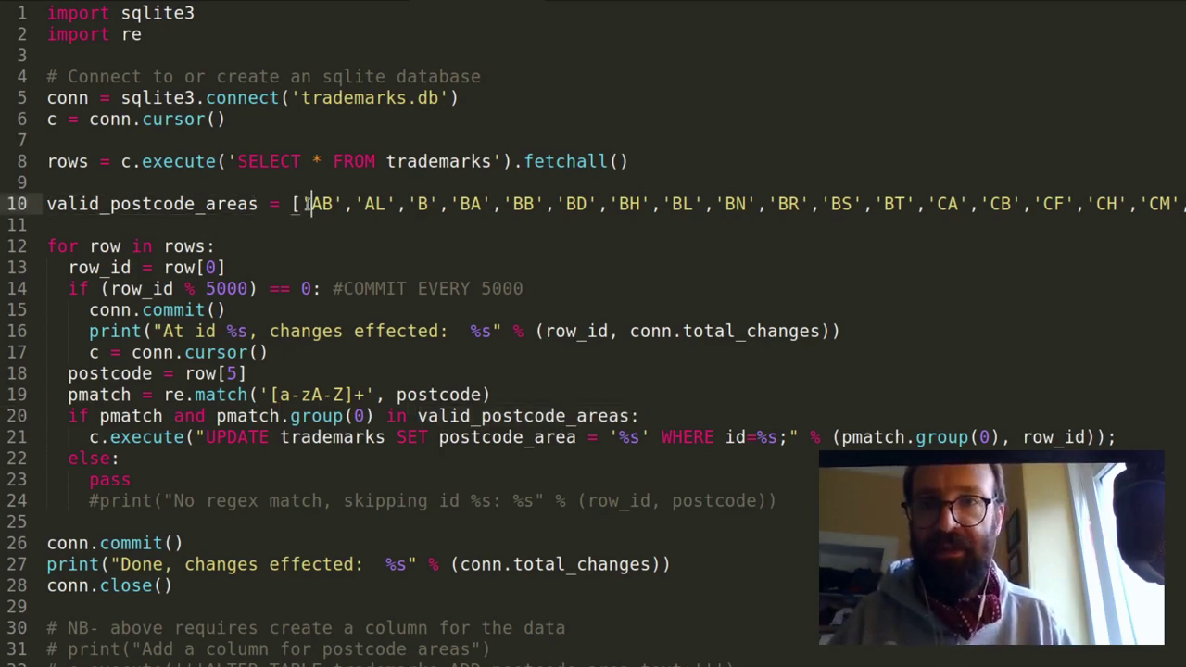
left_click(529, 352)
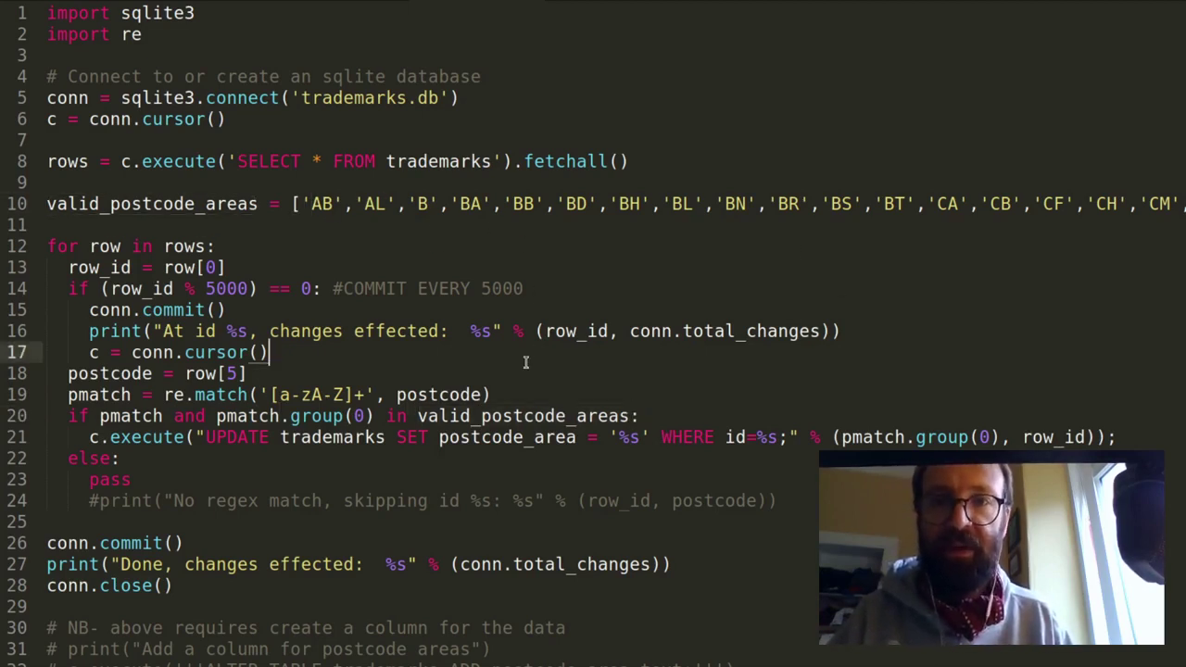
left_click(428, 204)
left_click_drag(397, 204, 450, 203)
left_click(449, 204)
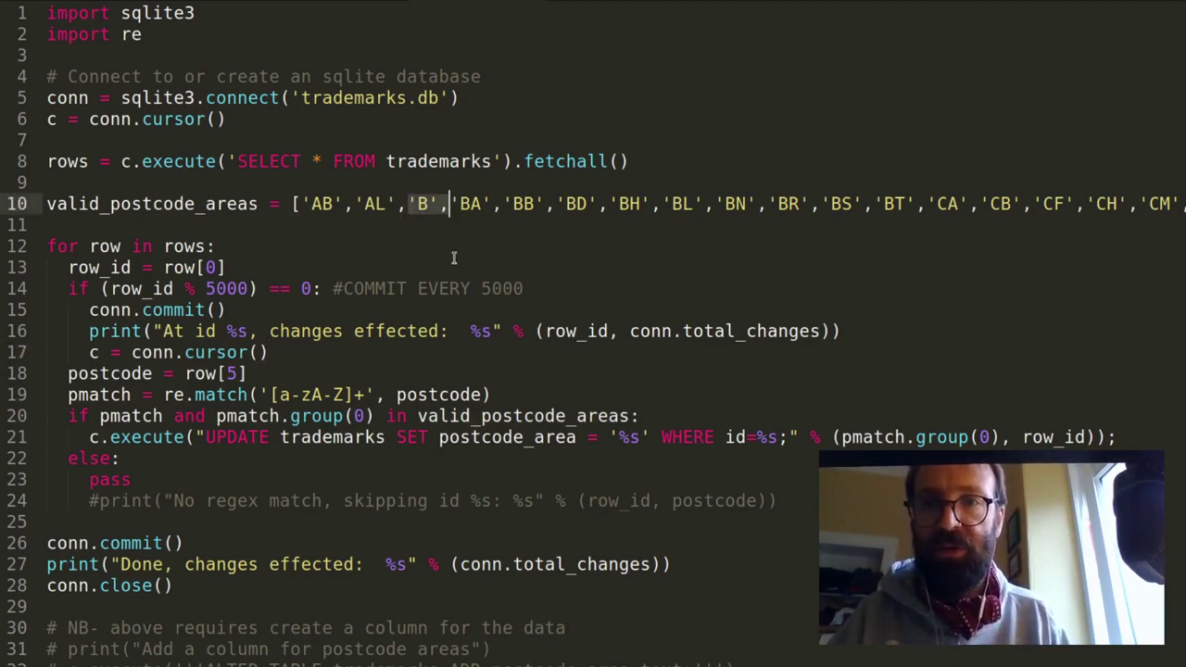
left_click(428, 223)
left_click(426, 205)
Step: Highlight the [a-zA-Z]+ pattern in the re.match call to examine how it selects letters
left_click(520, 399)
left_click_drag(268, 394, 367, 394)
left_click(403, 515)
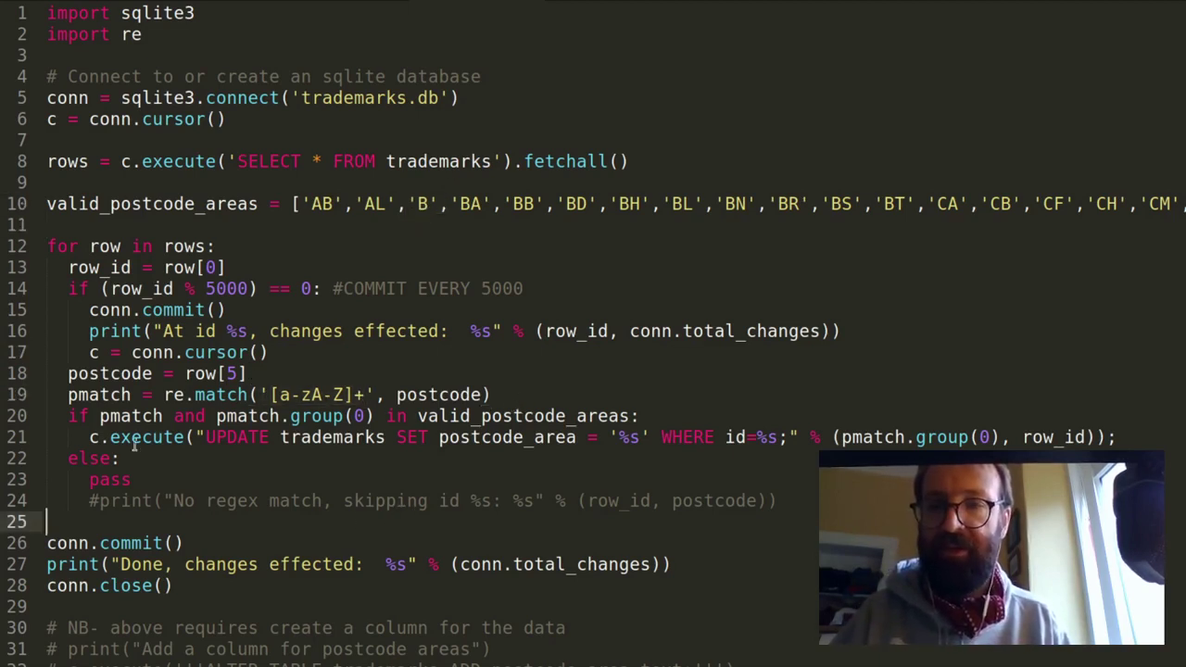
left_click(85, 452)
left_click_drag(273, 393, 358, 416)
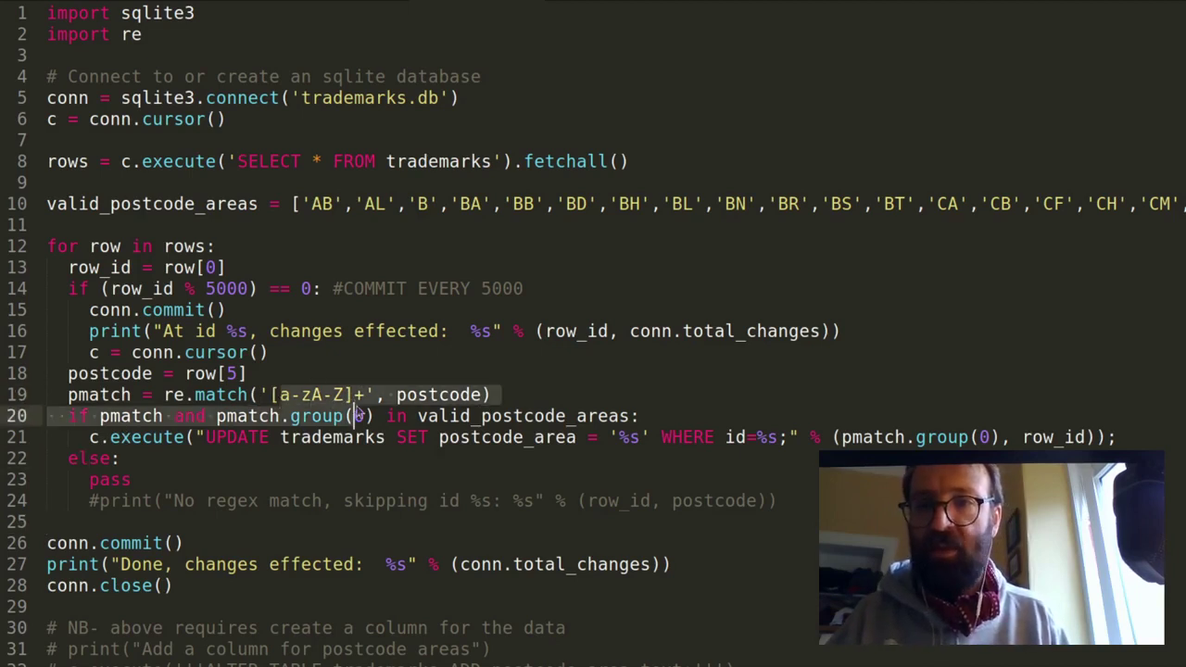
left_click(359, 396)
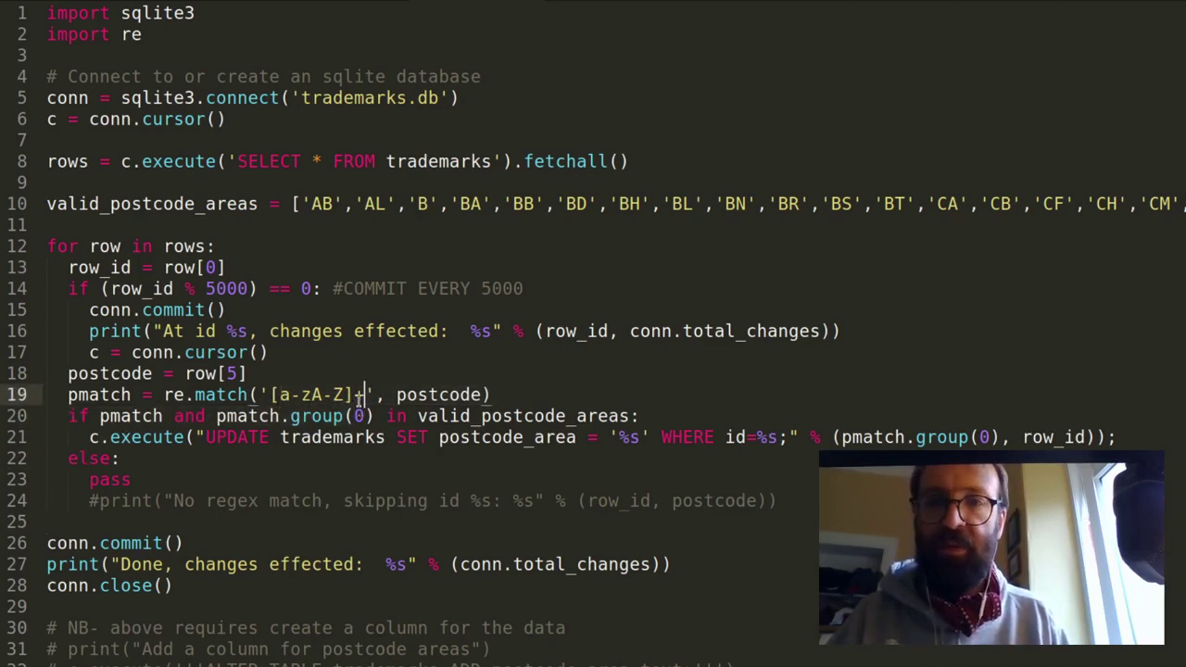
Step: Highlight the entire c.execute UPDATE statement under the if condition
left_click(111, 421)
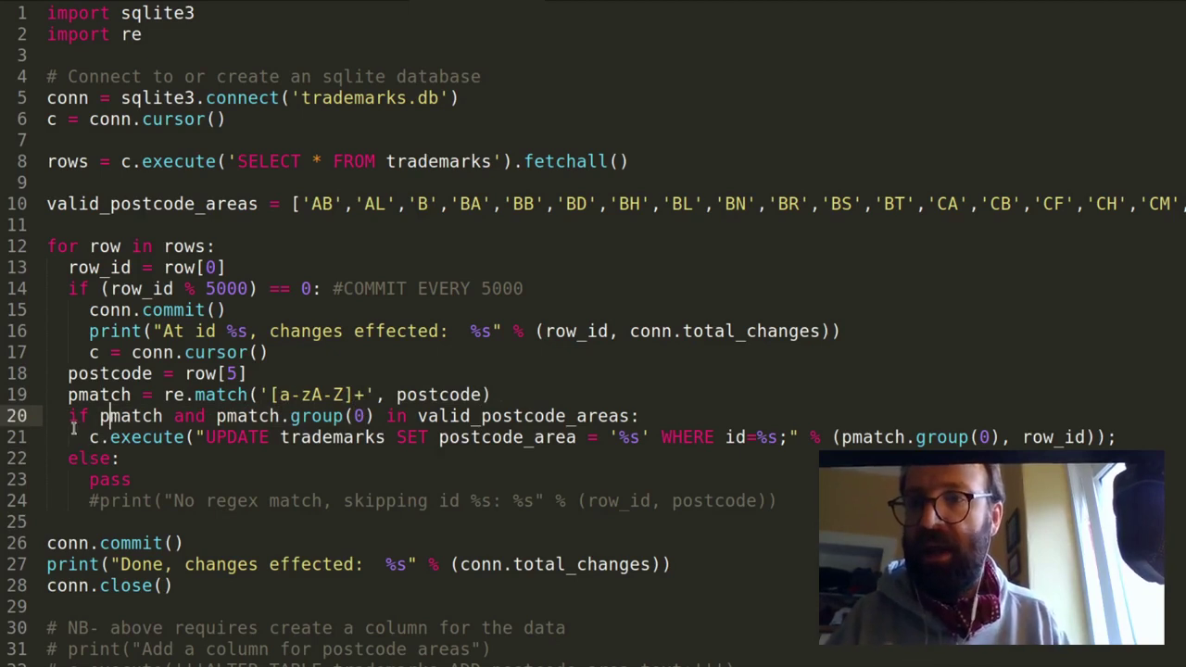
left_click(78, 437)
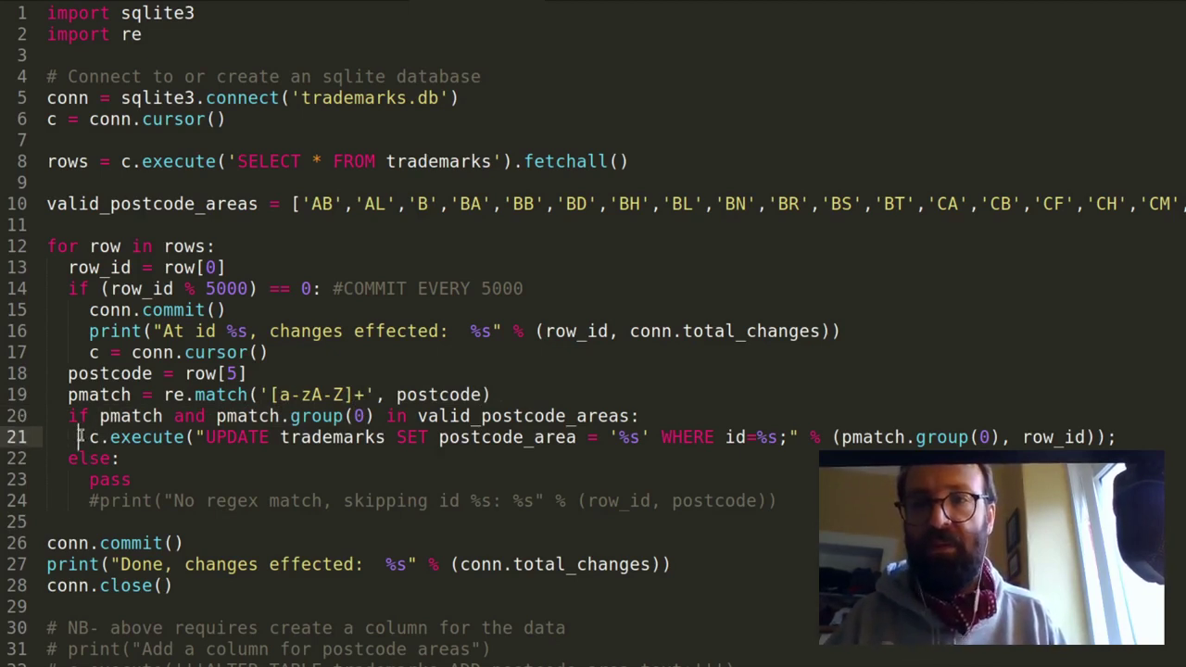
left_click_drag(86, 436, 1116, 436)
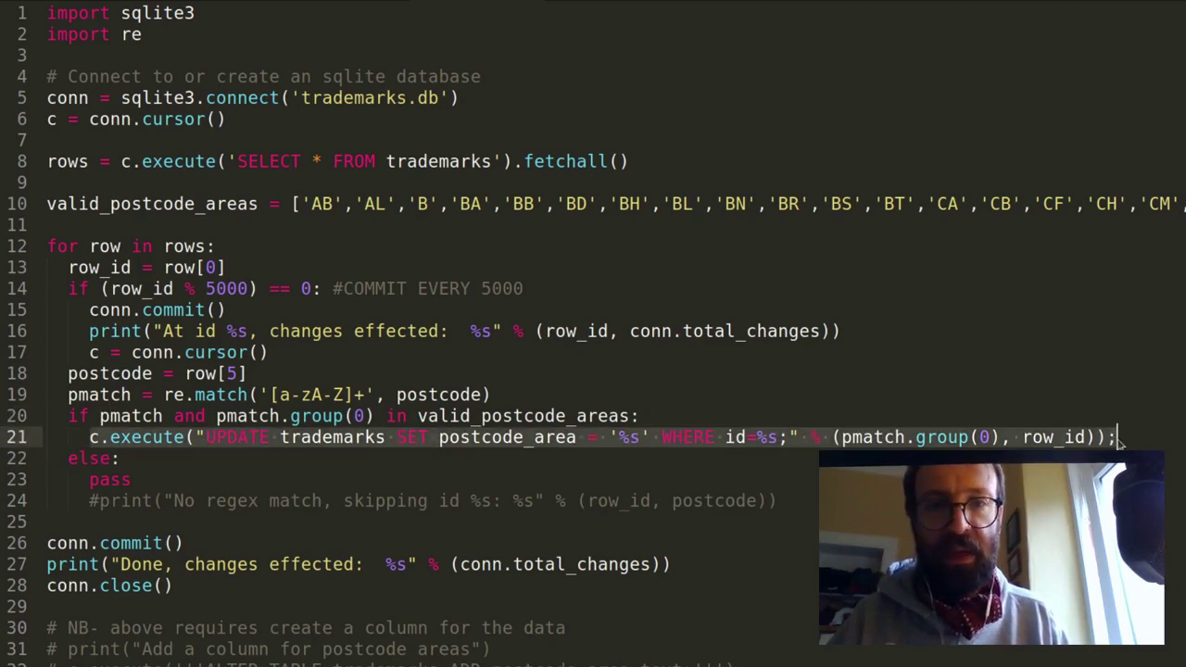
left_click(1119, 440)
Step: Highlight UPDATE trademarks, the postcode_area column and its '%s' placeholder in the SQL statement
double_click(243, 437)
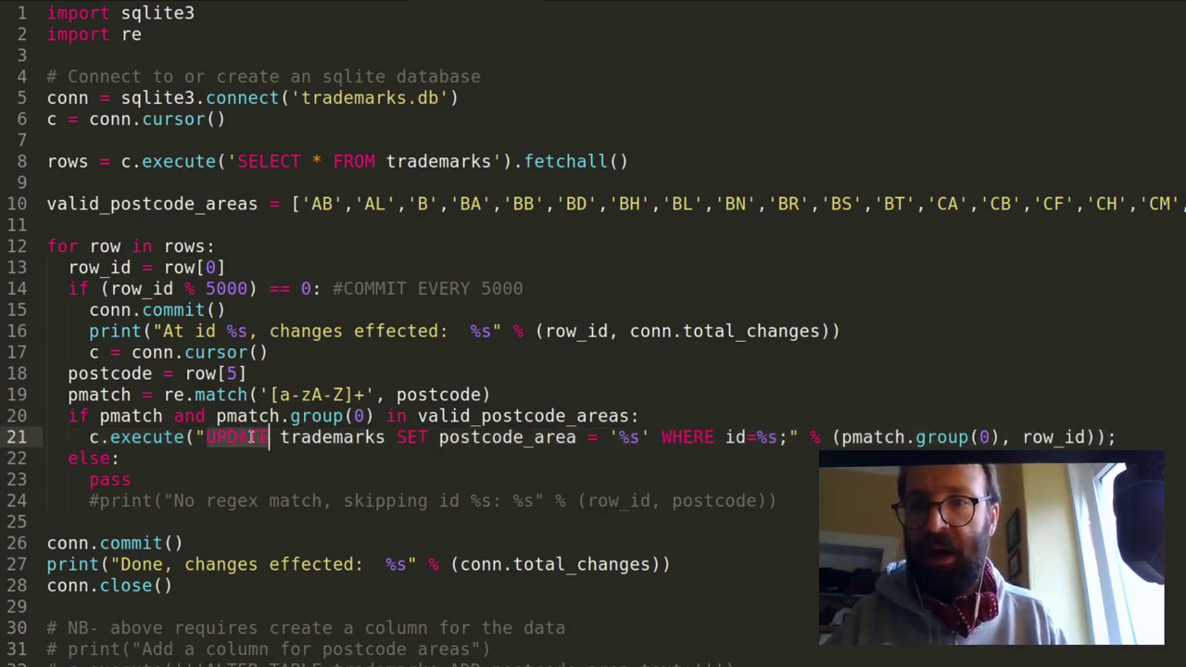
left_click_drag(242, 436, 306, 437)
left_click(406, 438)
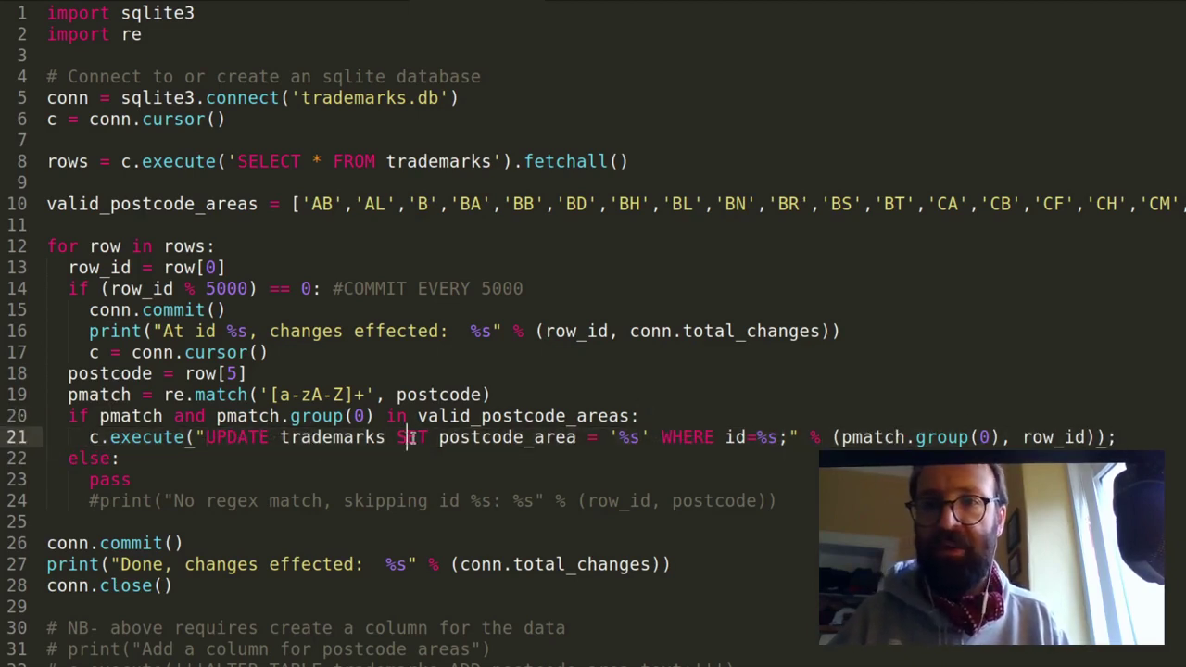
double_click(493, 439)
left_click(625, 439)
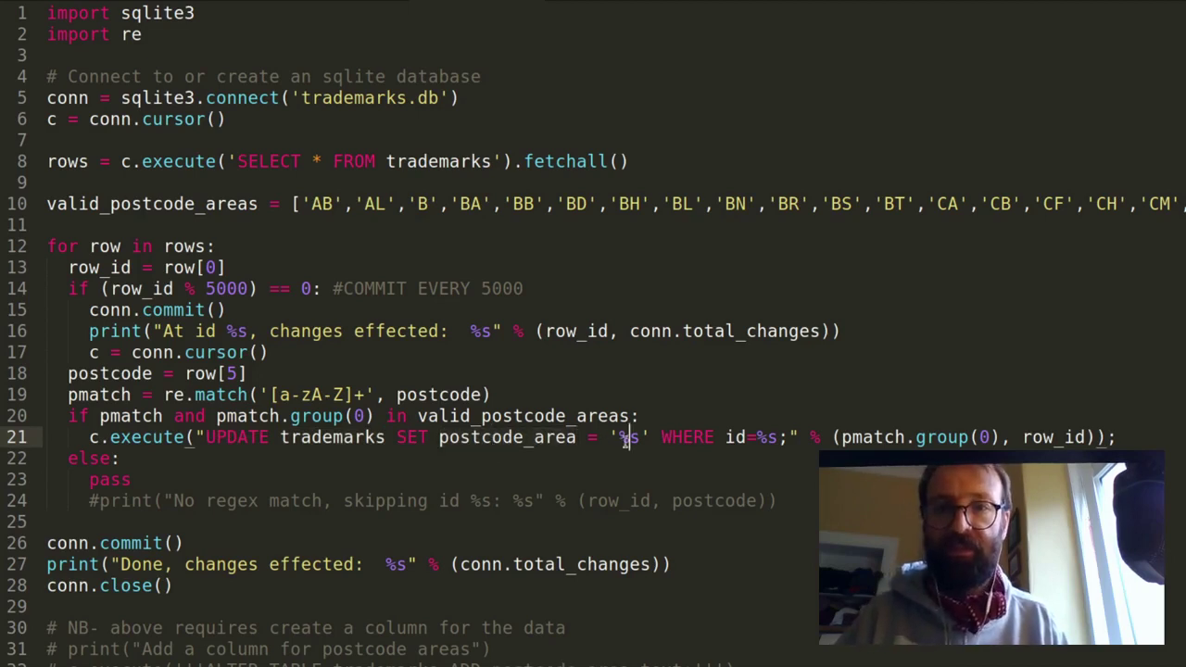
double_click(629, 438)
left_click_drag(629, 438, 658, 438)
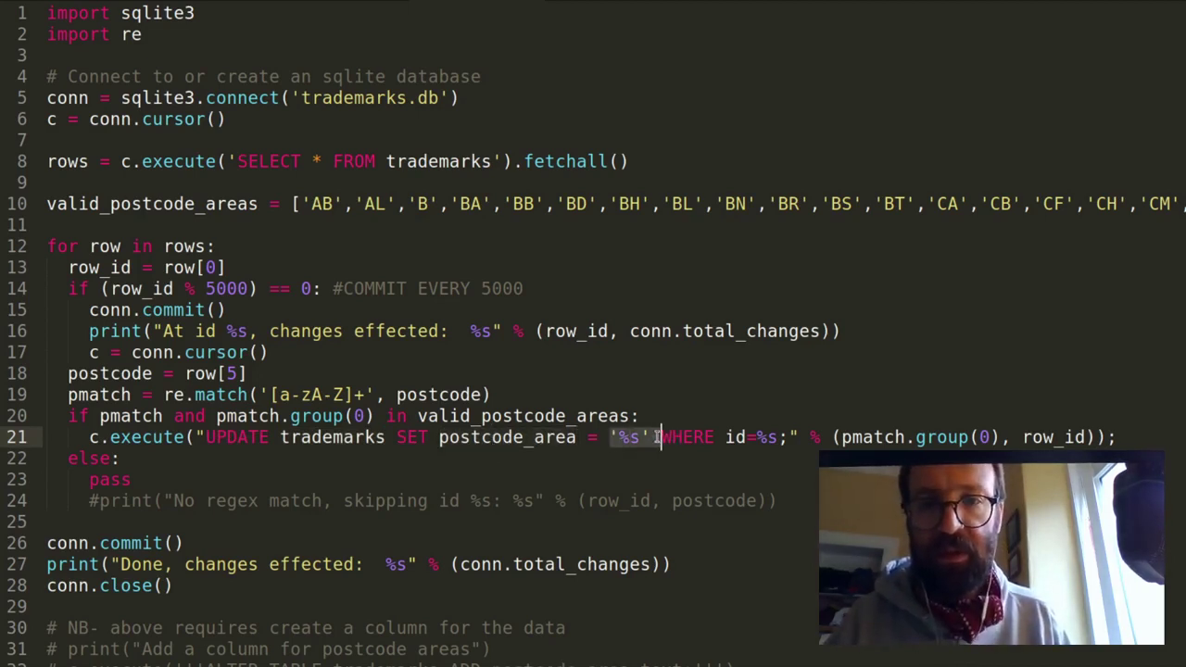
left_click(660, 438)
Step: Highlight the id=%s condition of the UPDATE statement and place the cursor on pass in the else branch
left_click_drag(788, 438, 715, 438)
left_click(714, 437)
left_click(1146, 434)
left_click(194, 455)
left_click(198, 482)
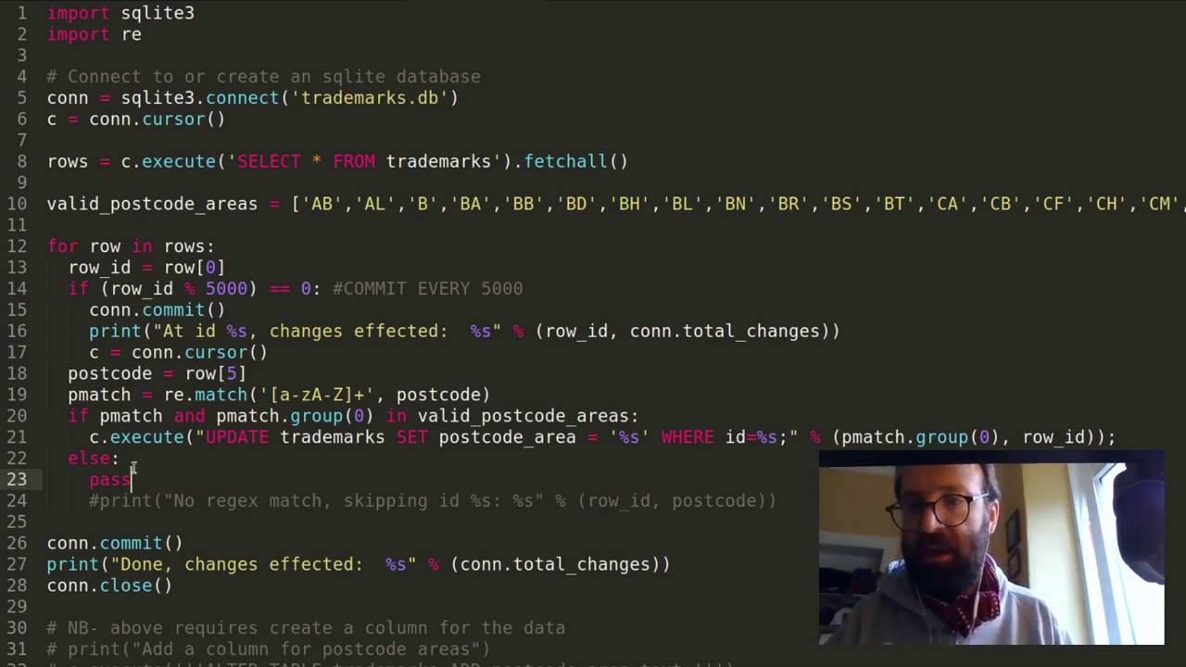
Step: Highlight the c.execute call, followed by the row_id % 5000 condition and its COMMIT EVERY 5000 comment
left_click_drag(89, 436, 186, 436)
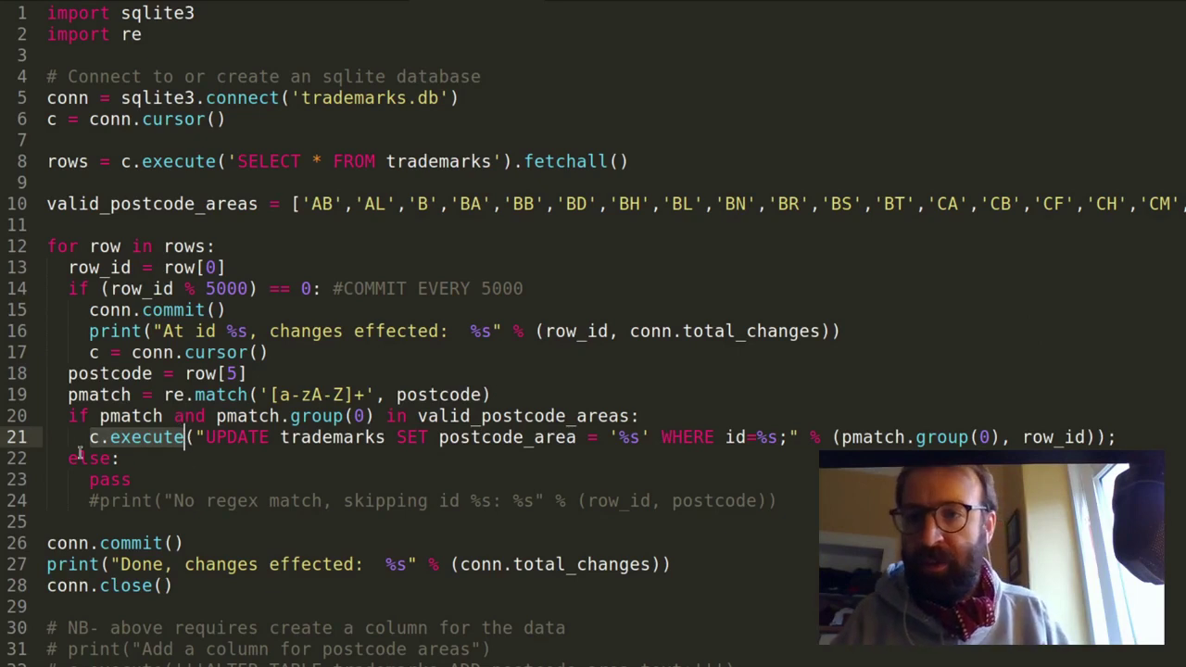
left_click_drag(67, 289, 571, 288)
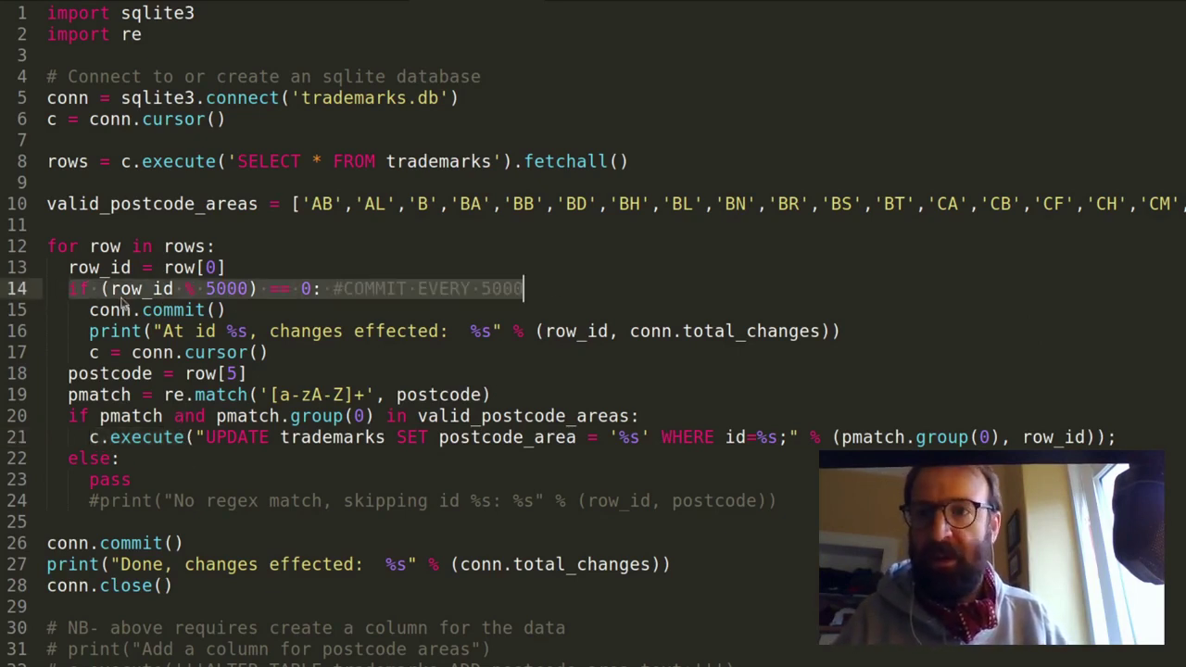
left_click(79, 291)
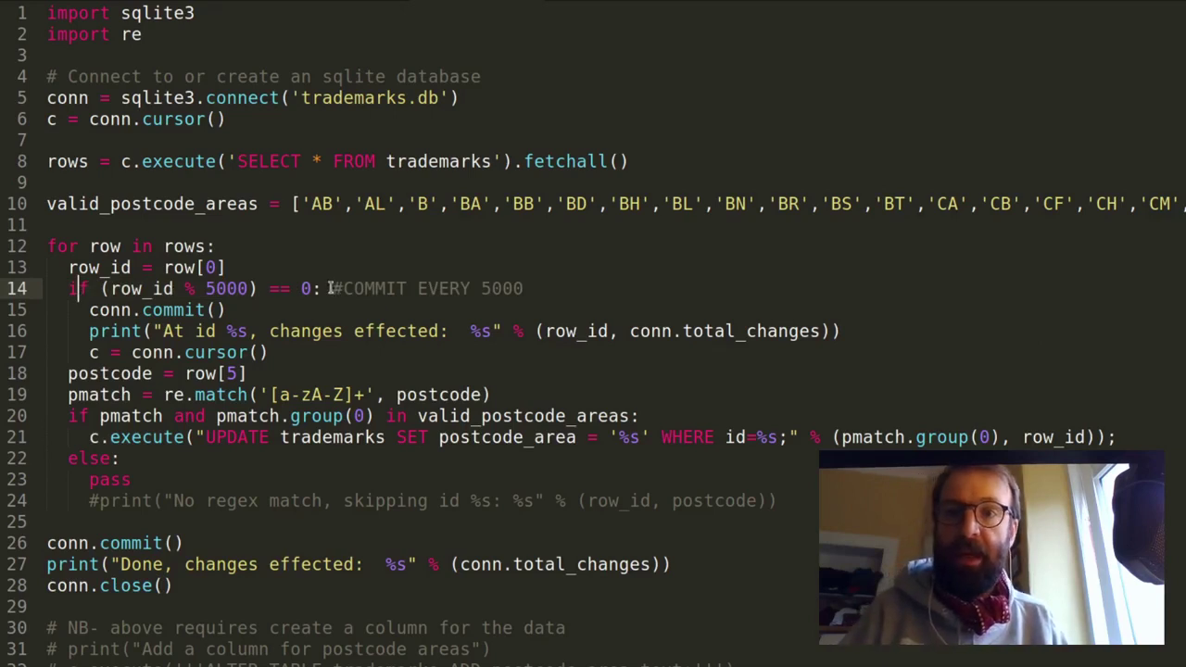
left_click_drag(321, 288, 563, 291)
left_click(593, 291)
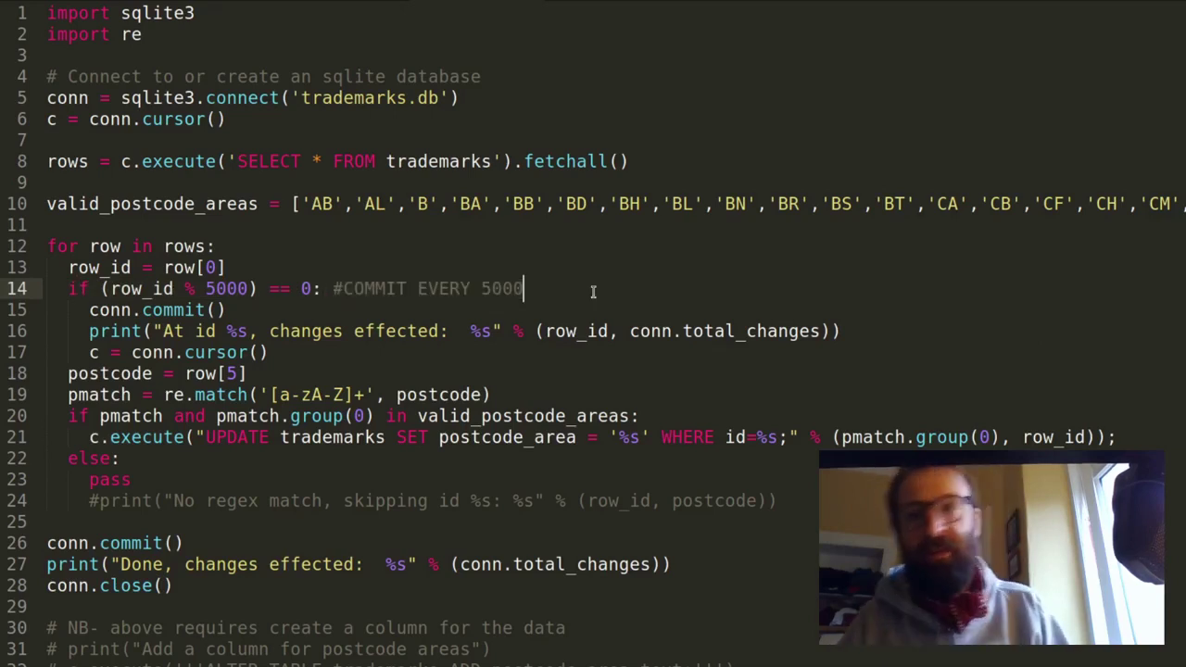
Step: Highlight the row_id % 5000 expression and move to the conn.commit() call beneath it
double_click(169, 289)
double_click(215, 289)
double_click(125, 288)
left_click_drag(125, 288, 218, 292)
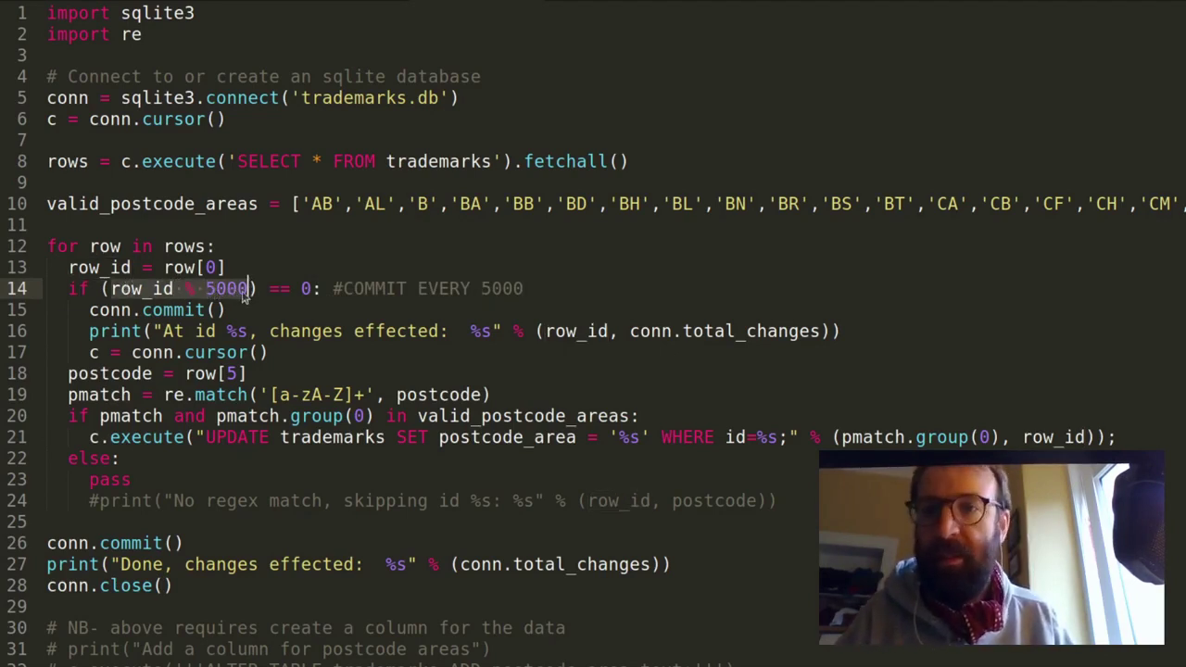
left_click(312, 289)
left_click(288, 313)
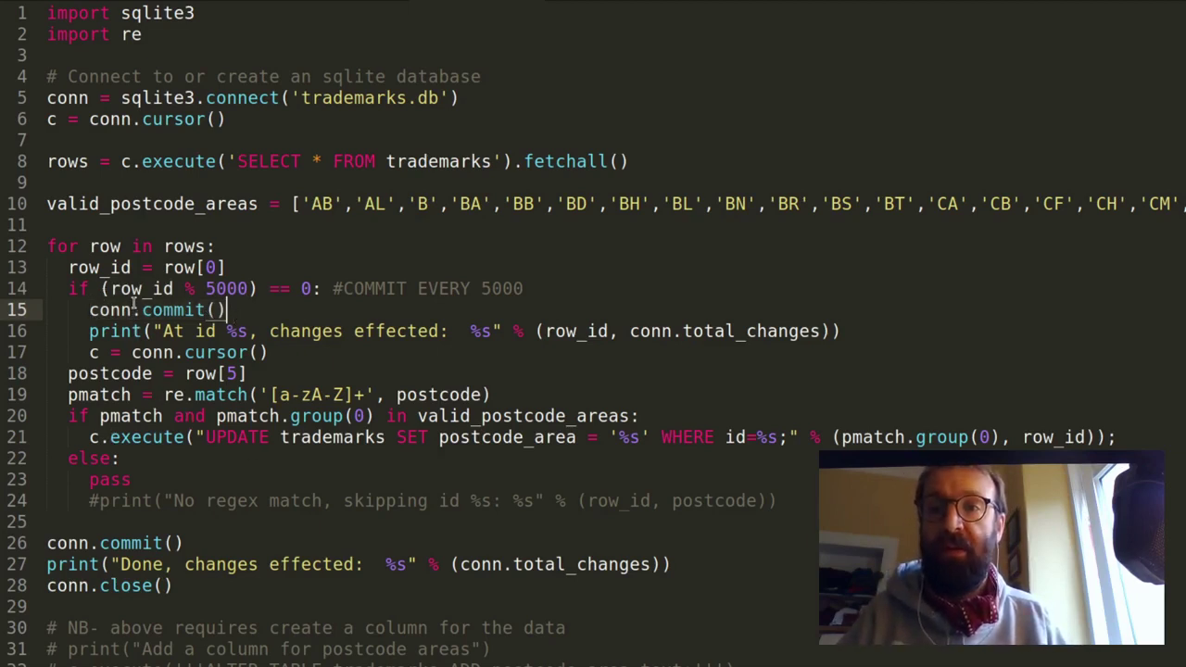
Step: Highlight part of the UPDATE statement, then the progress print statement with row_id and conn.total_changes
left_click_drag(164, 437, 323, 437)
left_click(312, 438)
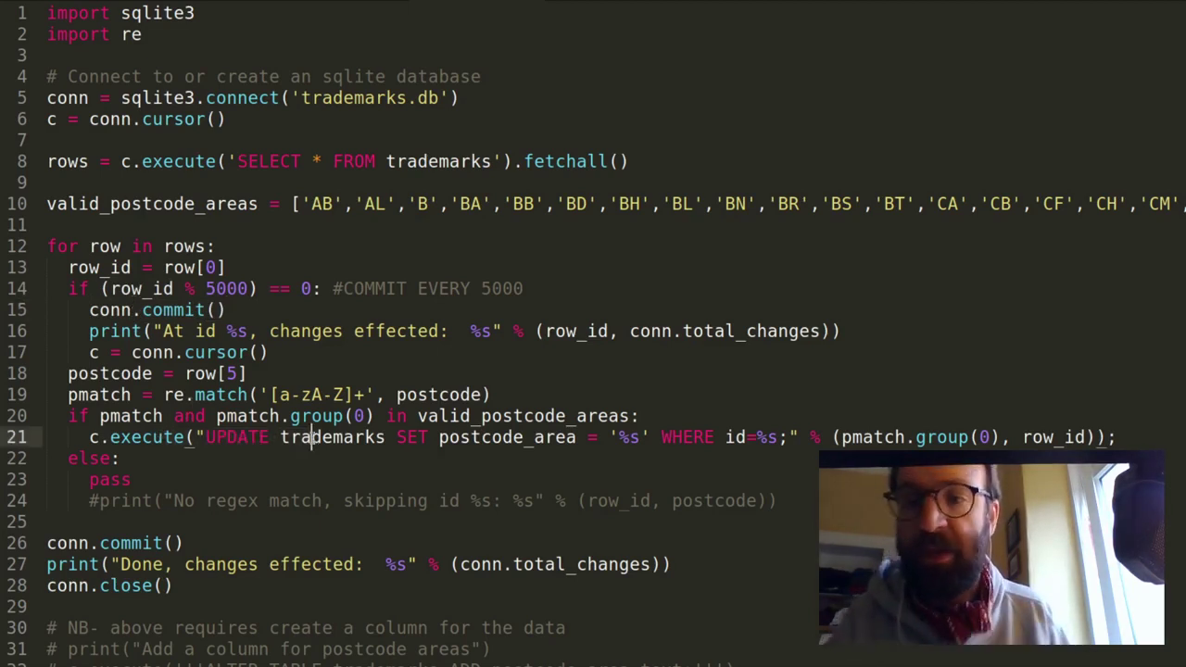
left_click_drag(163, 330, 752, 331)
left_click(752, 331)
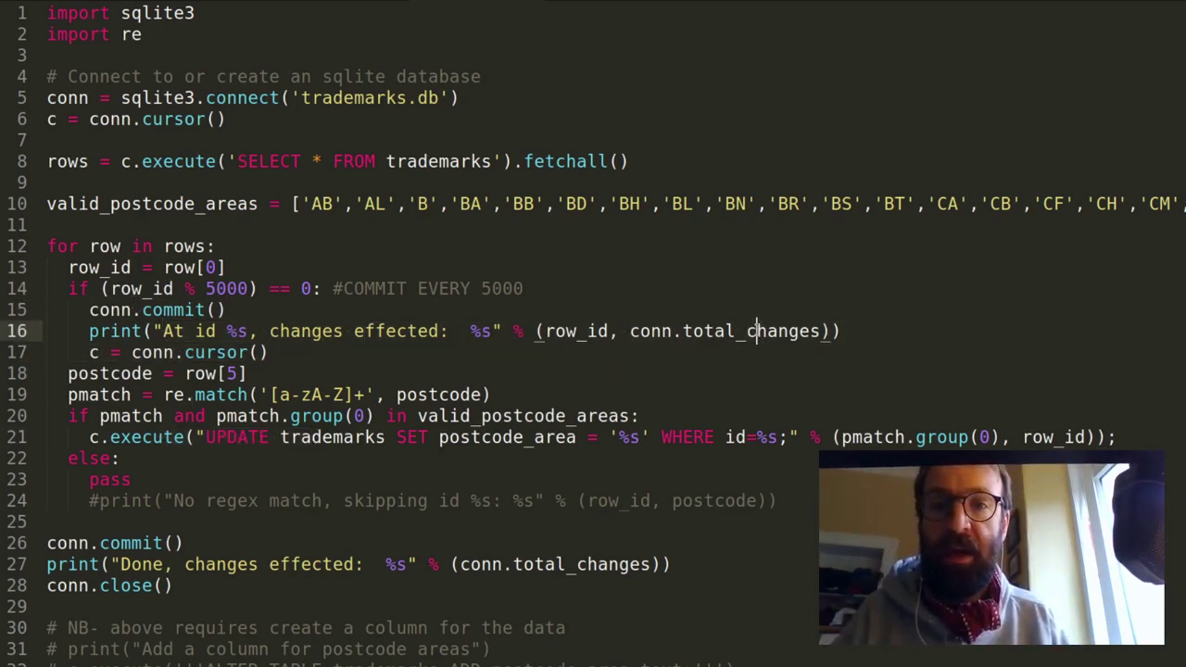
Step: Highlight the body of the for loop and return to the c.execute call on the UPDATE line
left_click(309, 351)
left_click_drag(61, 267, 191, 505)
left_click(188, 511)
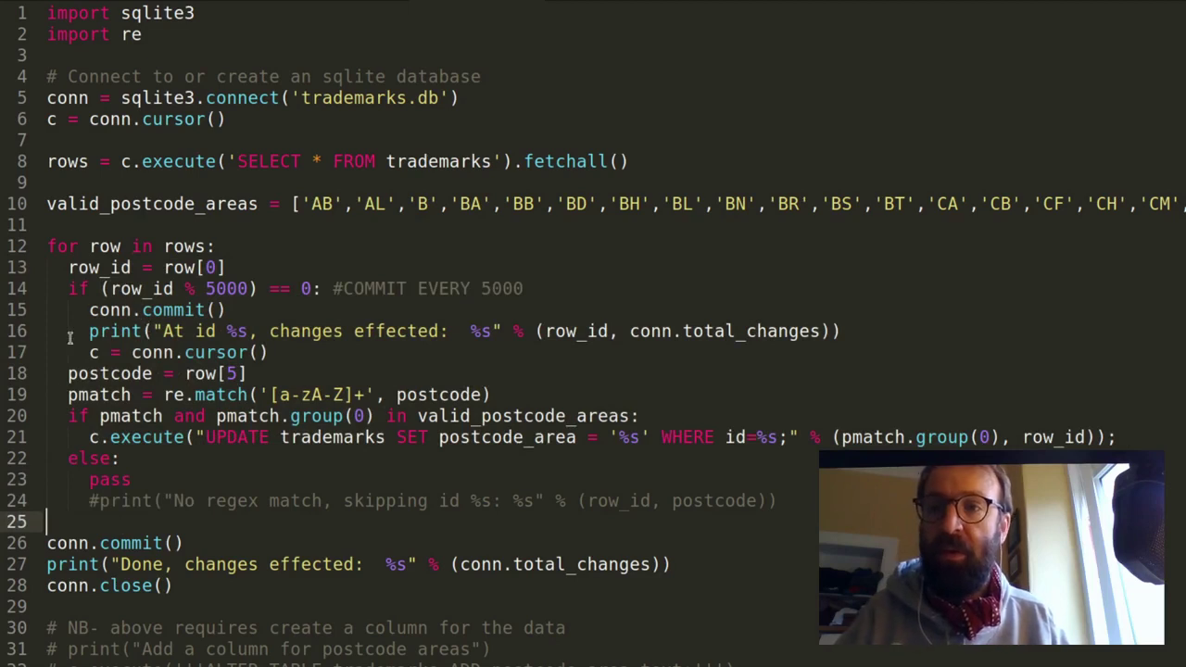
double_click(150, 443)
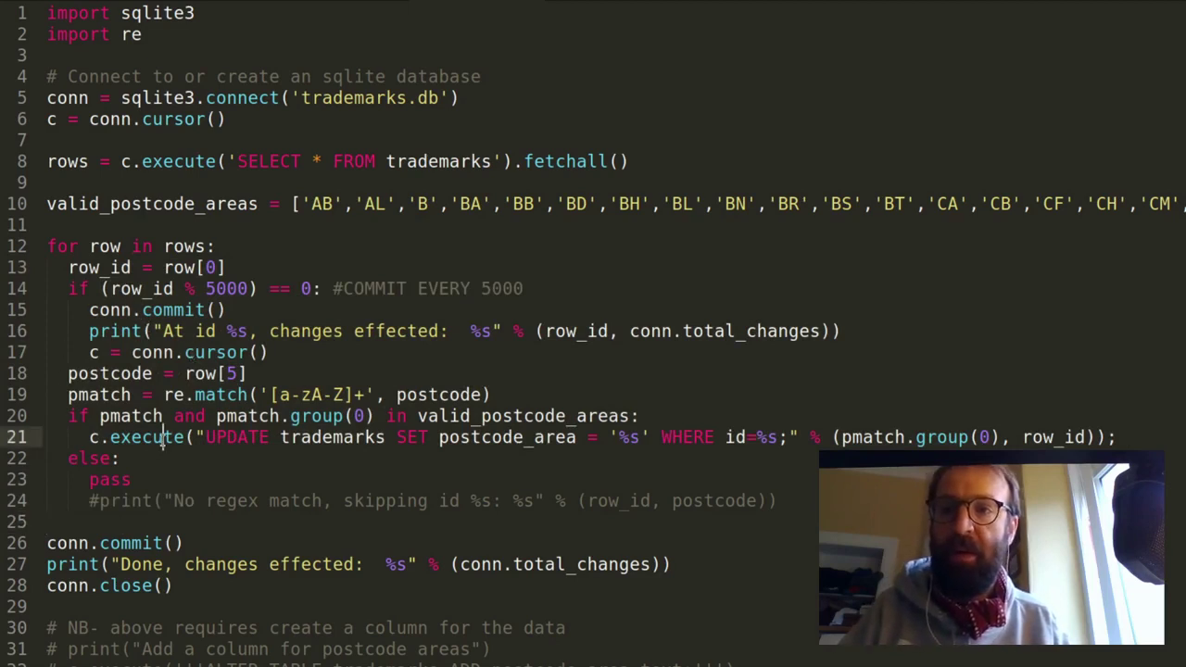
Step: Move from the UPDATE line to the code below the loop and highlight the final conn.commit() line
left_click(249, 435)
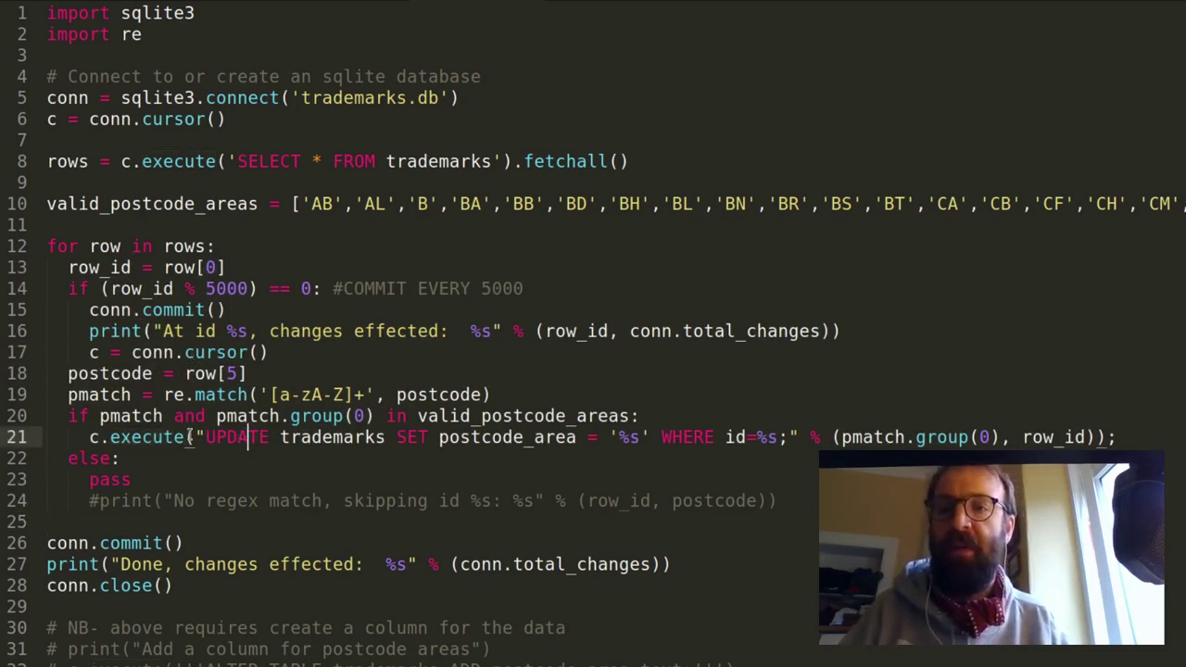
left_click(85, 517)
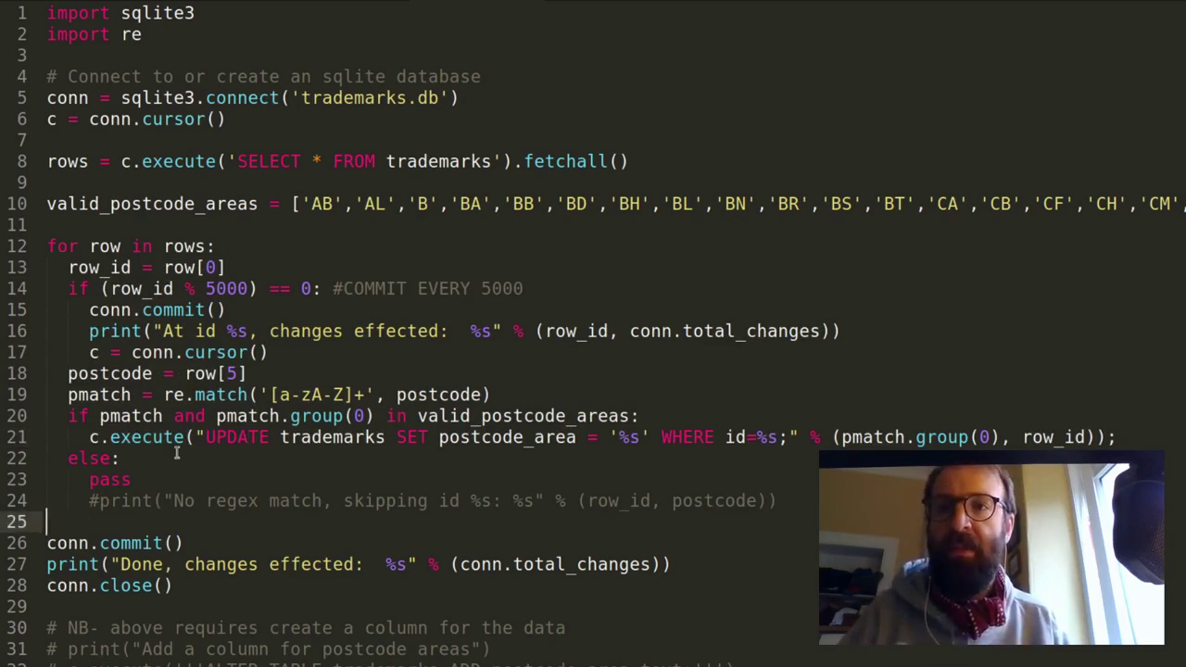
left_click(195, 303, "ctrl")
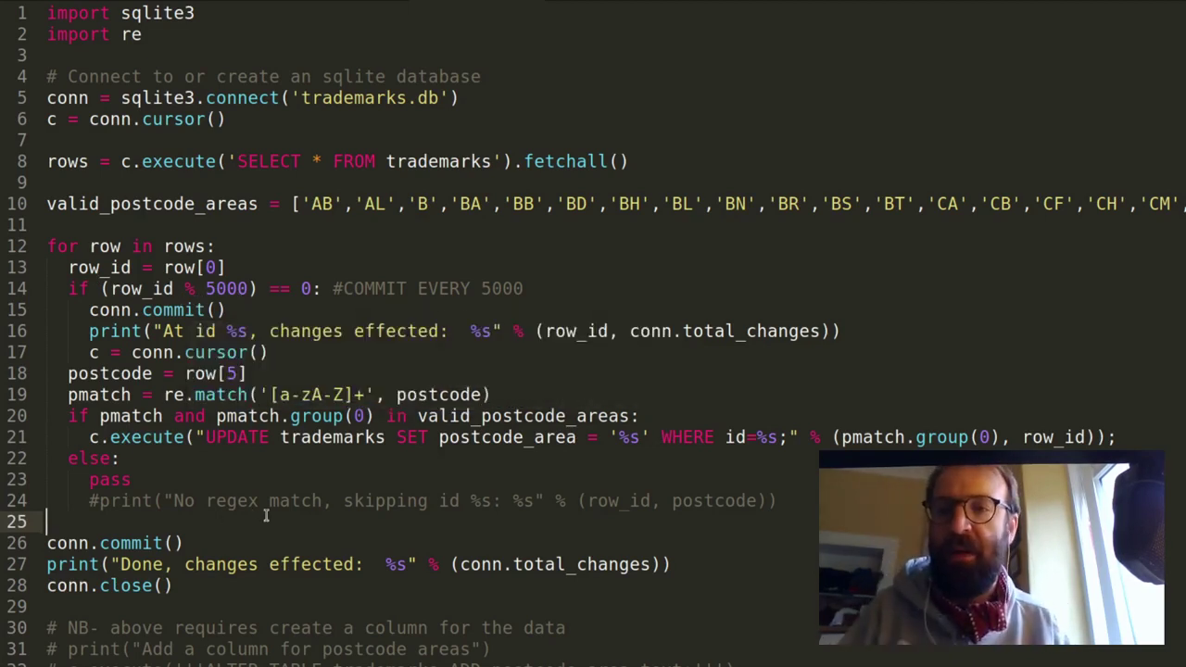
key("Down")
key("shift+Down")
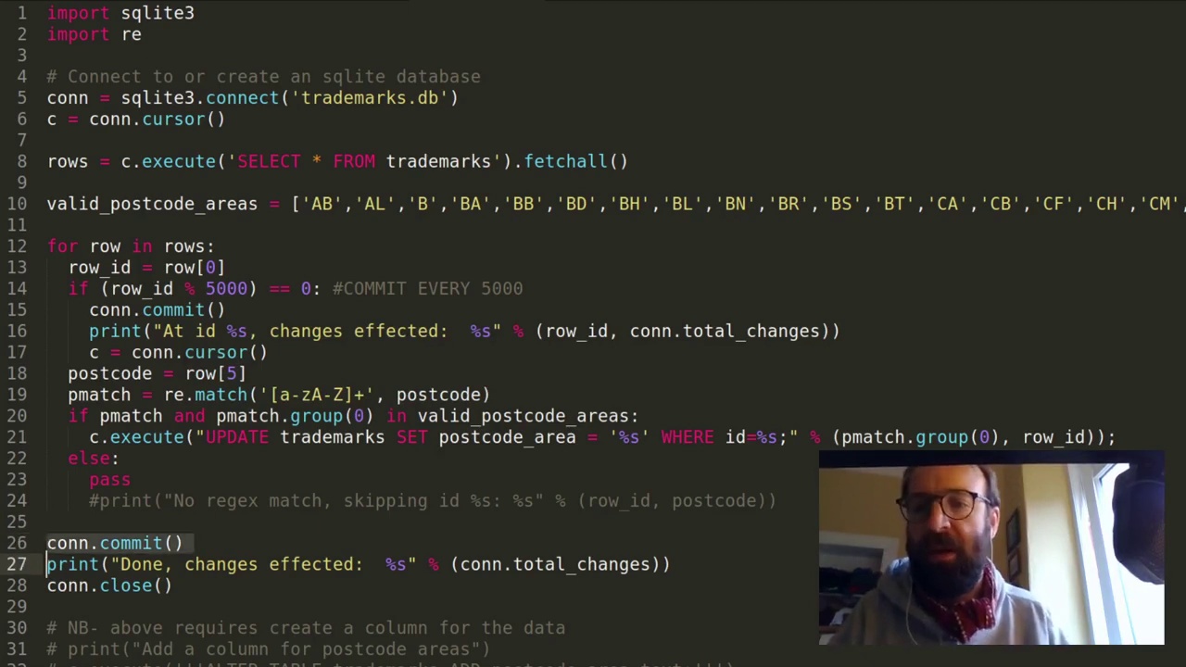
Step: Highlight the final "Done, changes effected" print statement and its total_changes attribute, ending on the blank line below conn.close()
key("shift+Down")
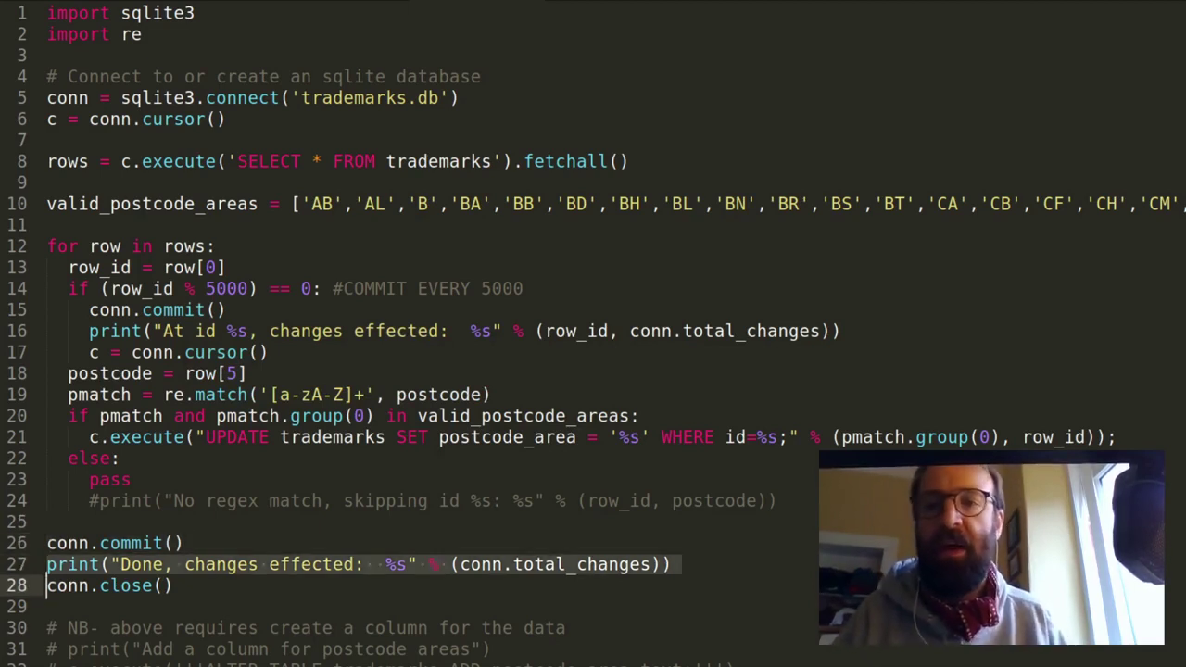
double_click(565, 567)
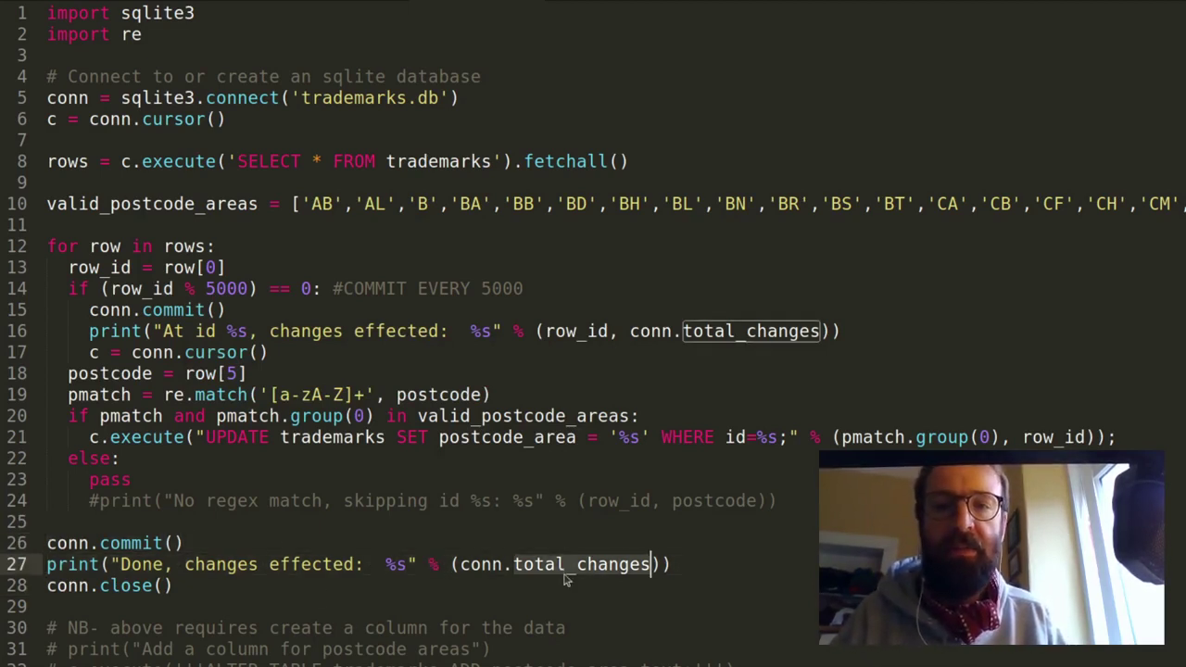
left_click(564, 567)
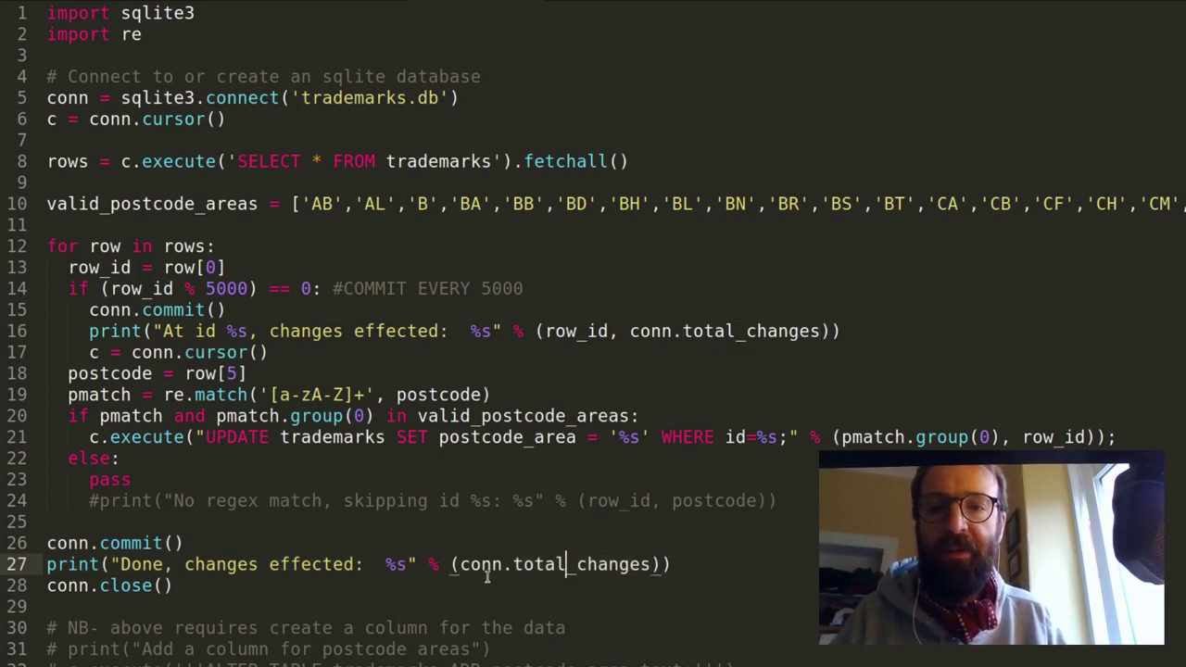
triple_click(566, 565)
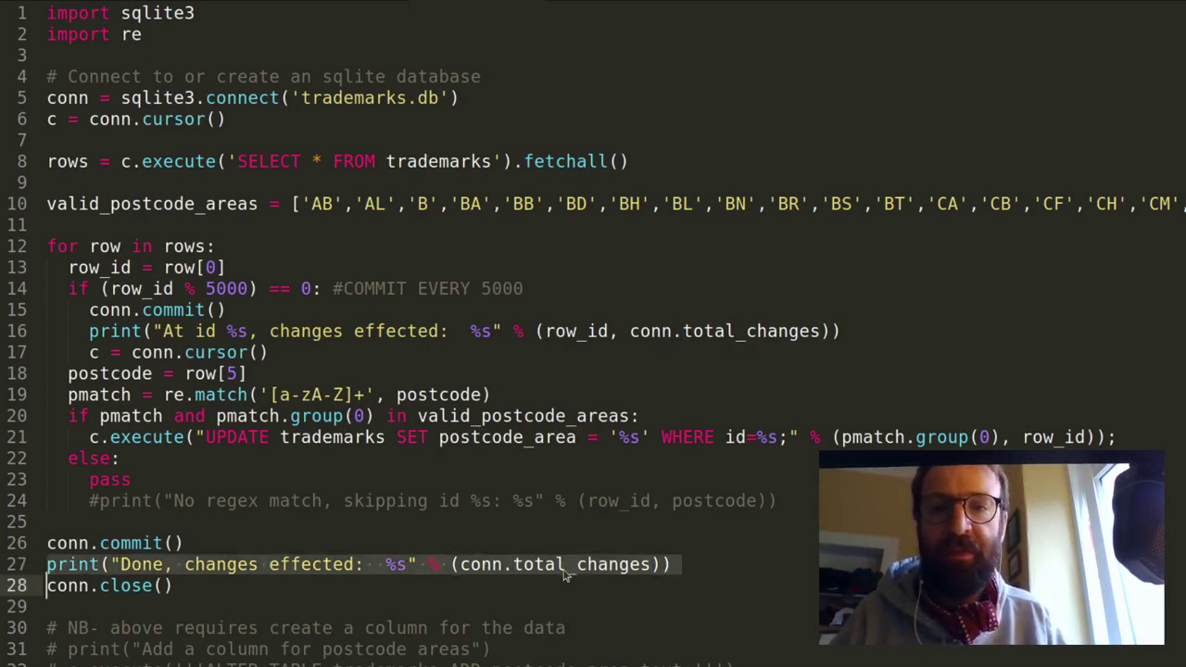
left_click(394, 608)
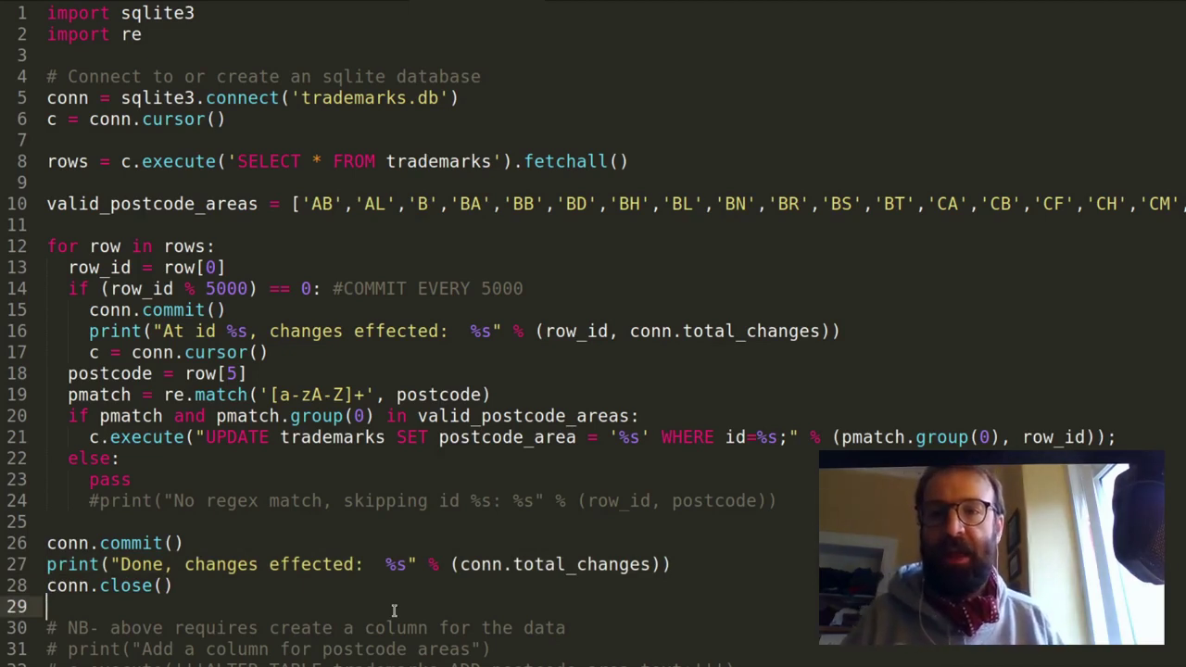
Step: Highlight postcode_area in the UPDATE statement, followed by the commented-out ALTER TABLE line that adds the postcode_area text column
double_click(501, 439)
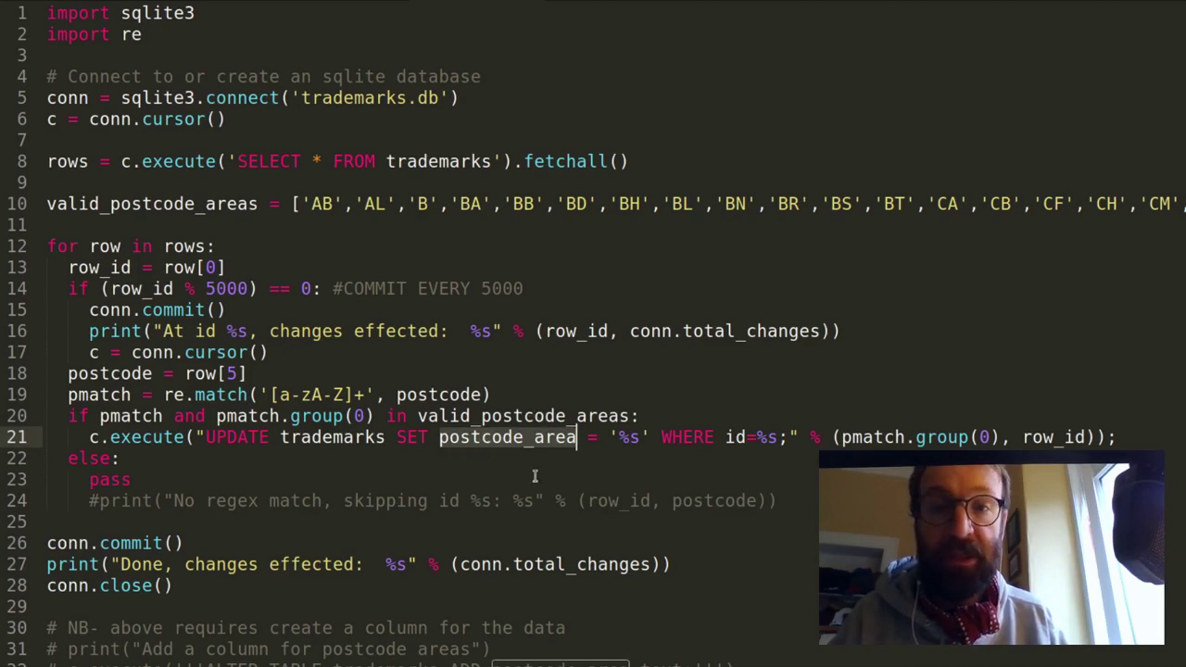
scroll(245, 602, "down", 2)
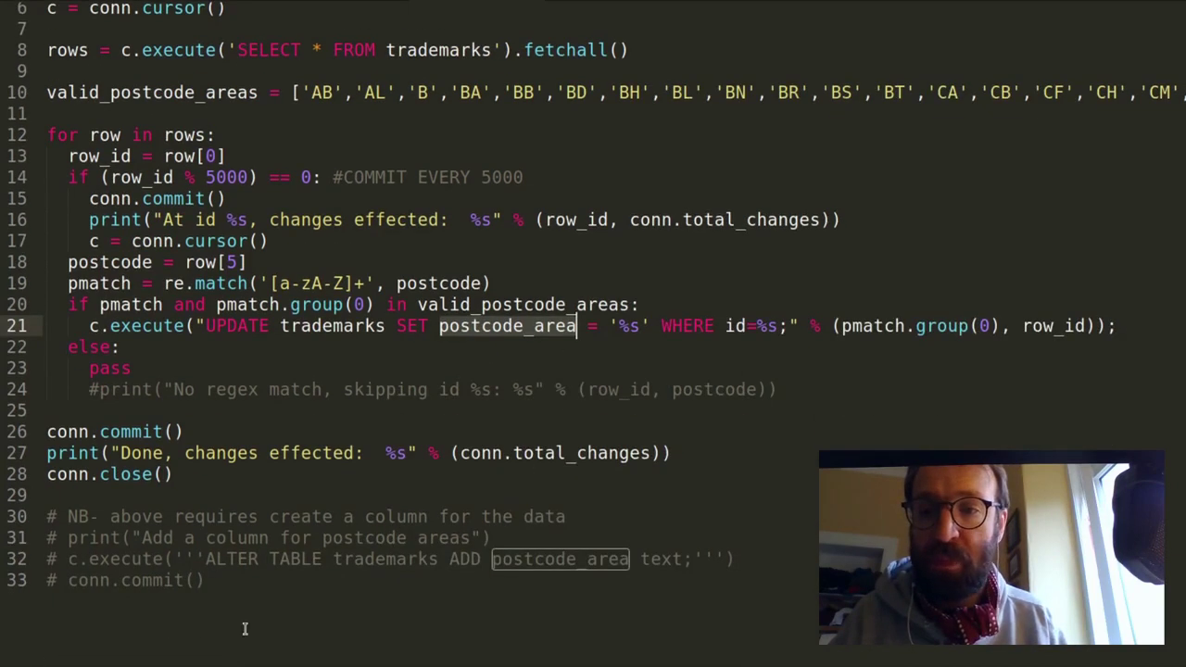
left_click(245, 629)
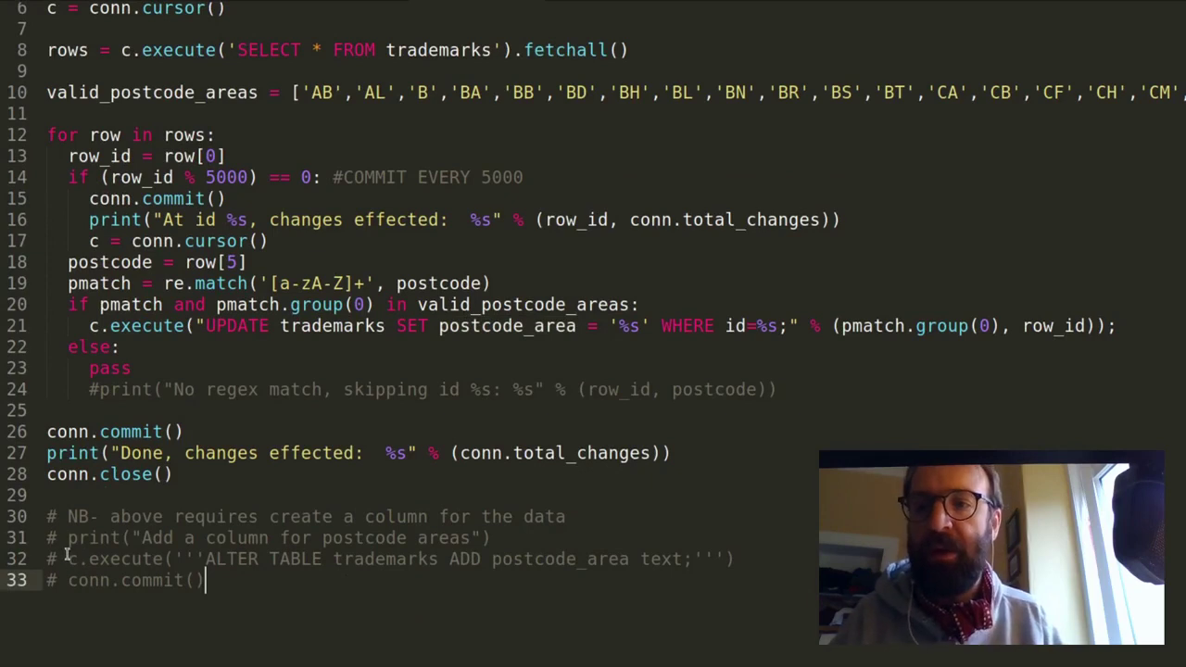
left_click_drag(69, 559, 791, 561)
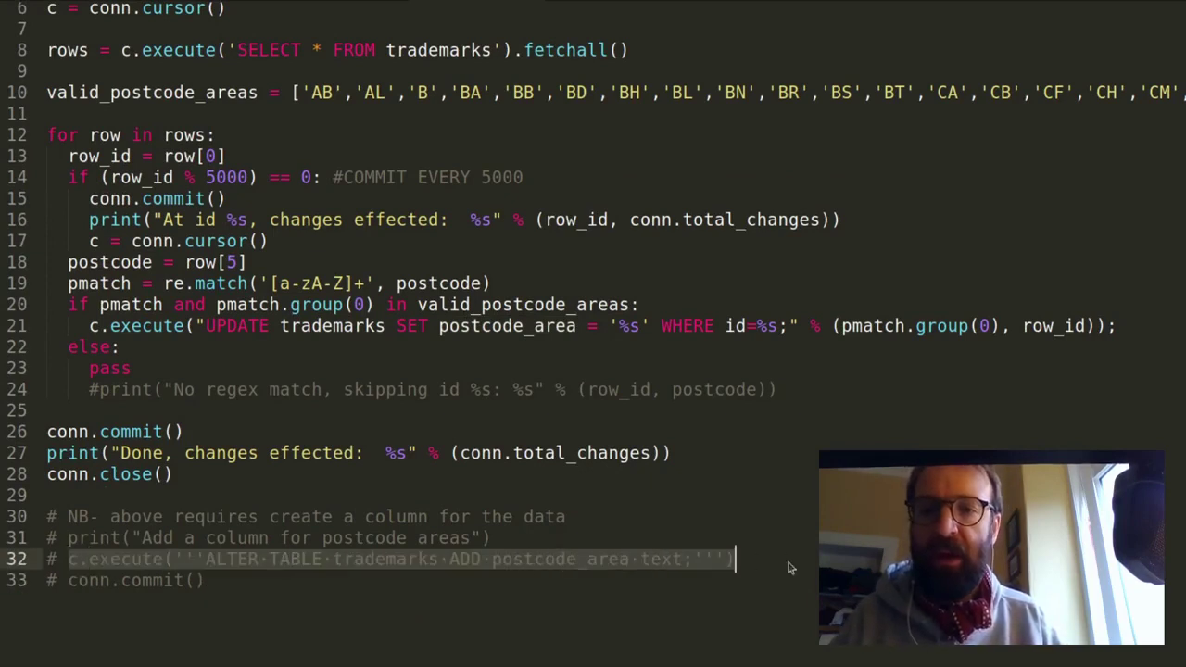
left_click(87, 559)
left_click_drag(235, 559, 632, 558)
left_click(553, 559)
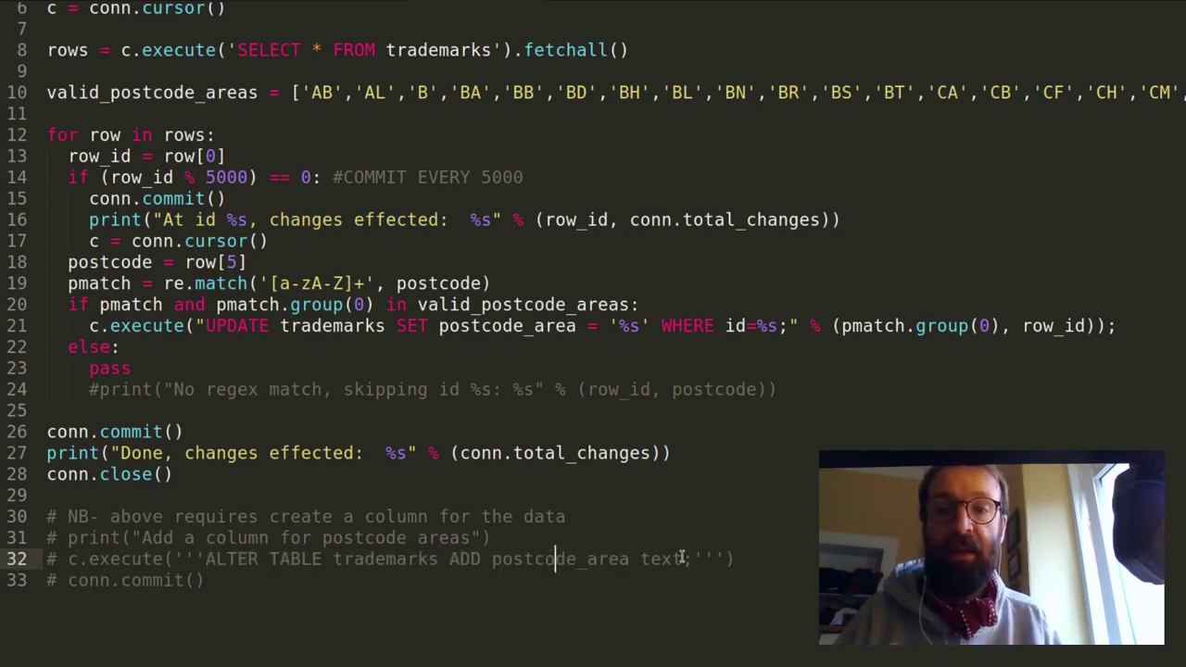
left_click(735, 559)
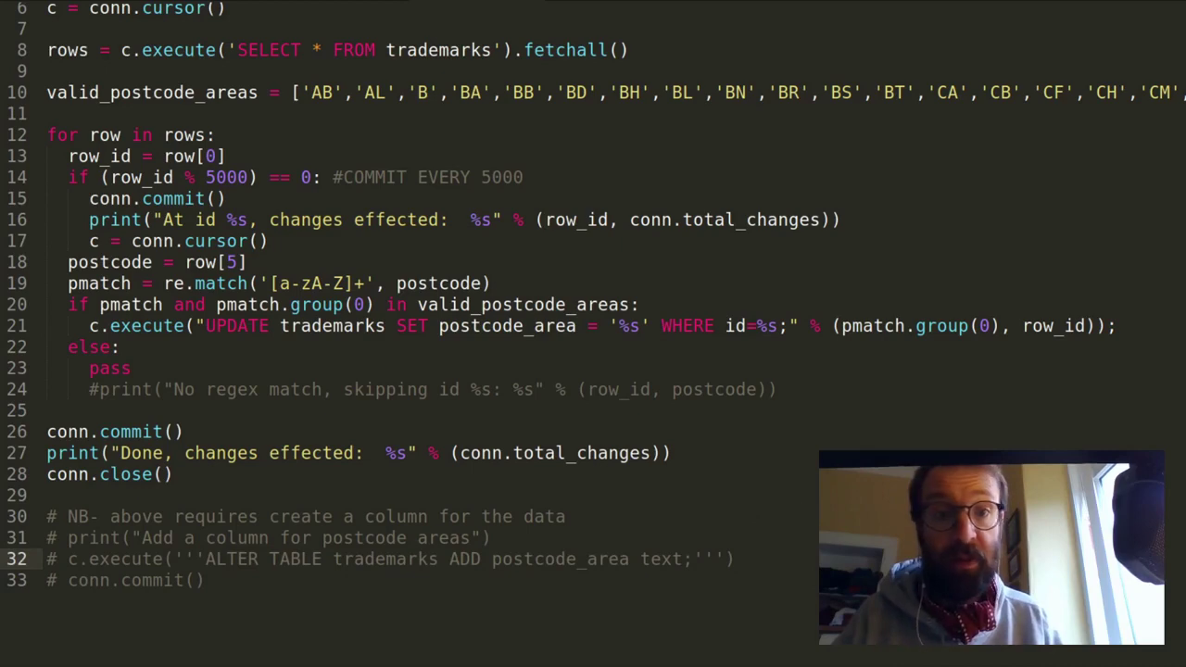
Step: Switch to DB Browser for SQLite, write the pending changes, and open the trademarks table's definition
key("alt+Tab")
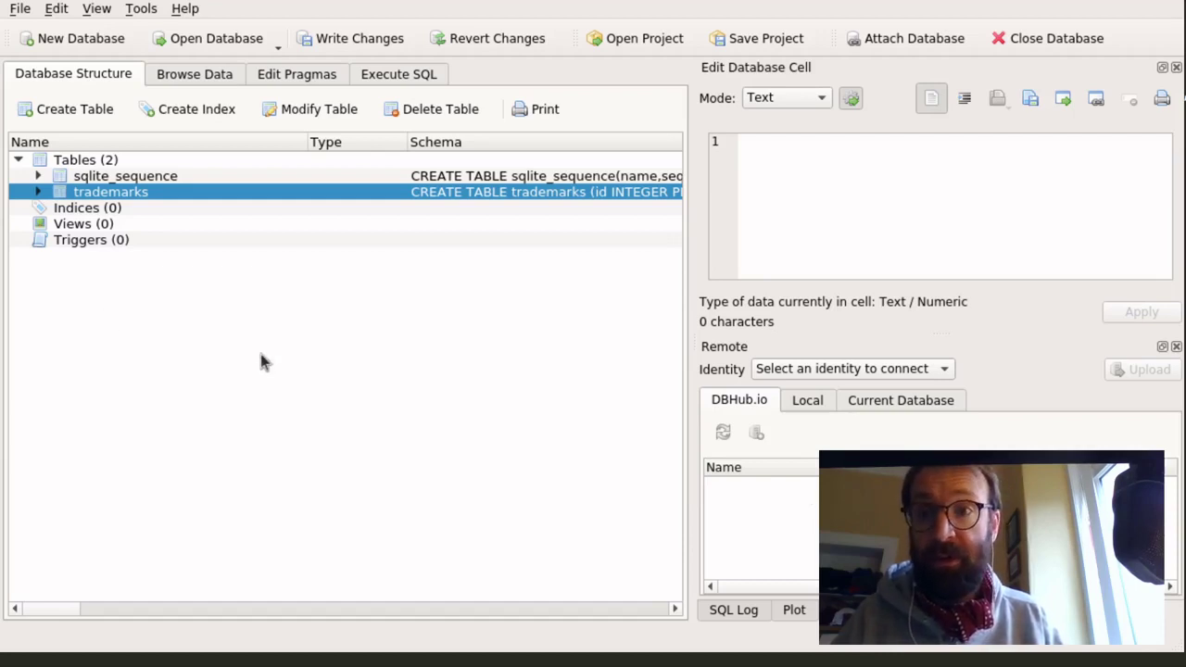
key("ctrl+s")
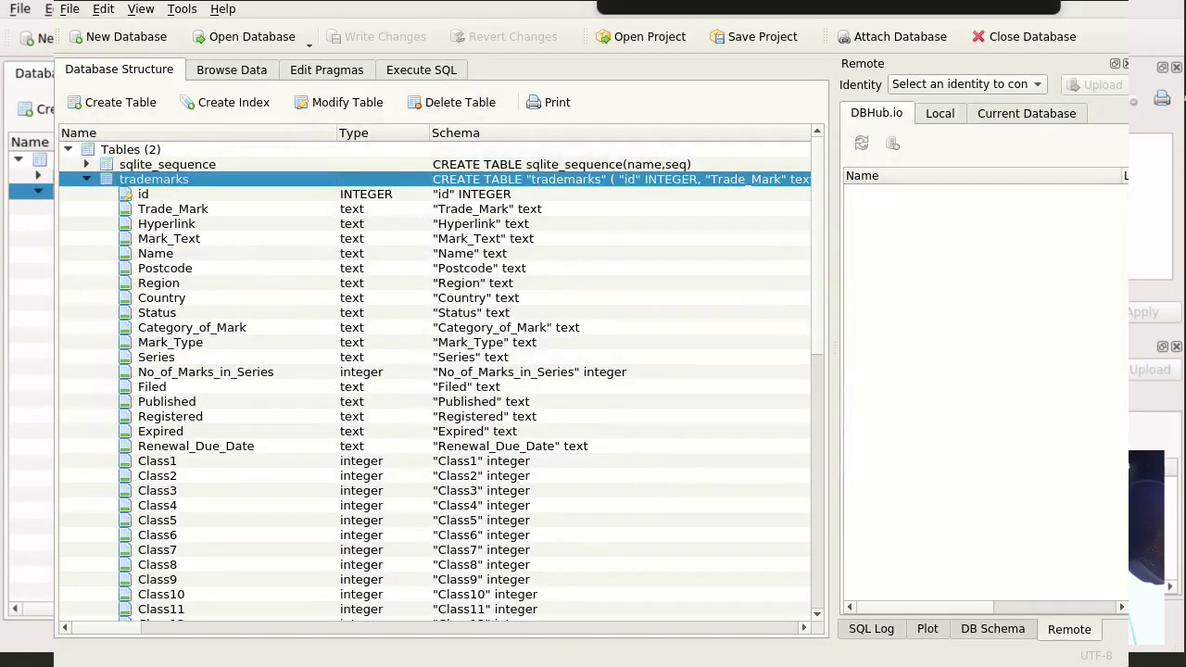
right_click(182, 157)
key("Escape")
right_click(183, 157)
left_click(243, 190)
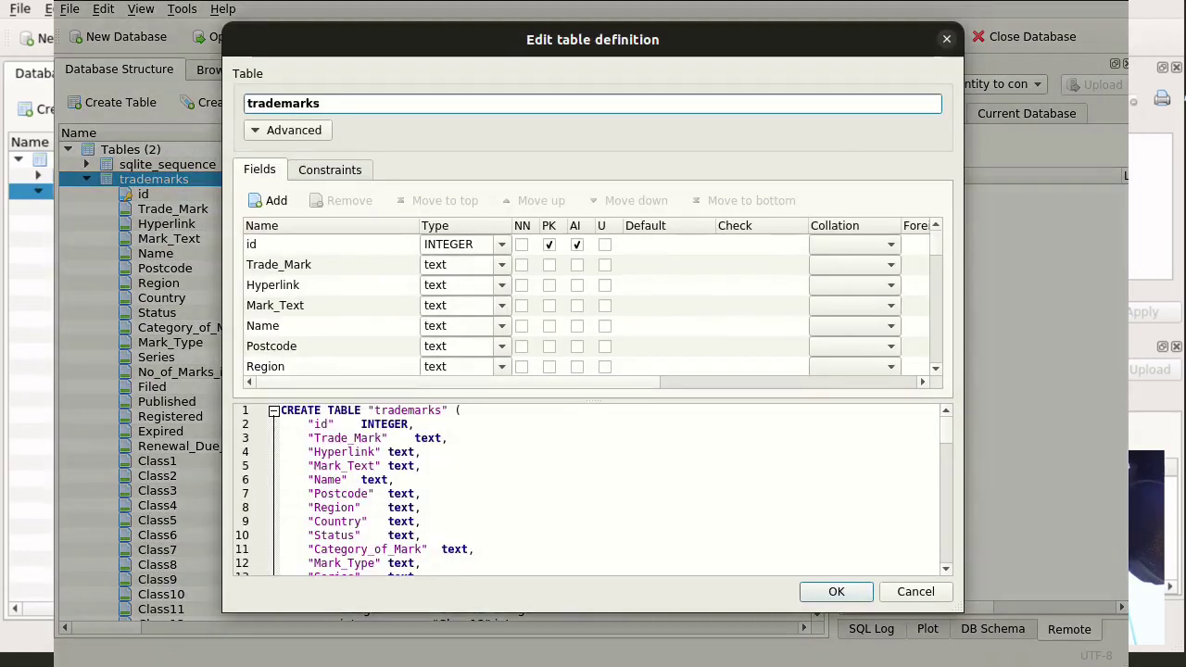
Step: Look through the table's fields and SQL definition, and select the postcode_area TEXT field after Class45
scroll(593, 491, "down", 18)
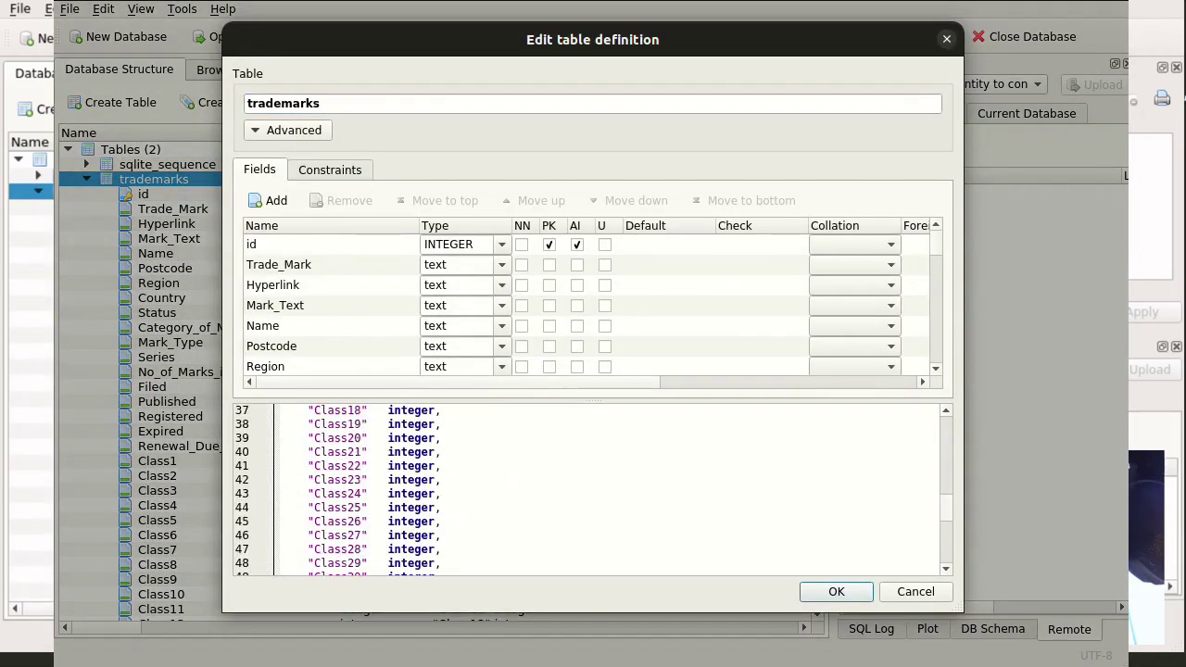
scroll(593, 491, "up", 16)
scroll(593, 491, "down", 5)
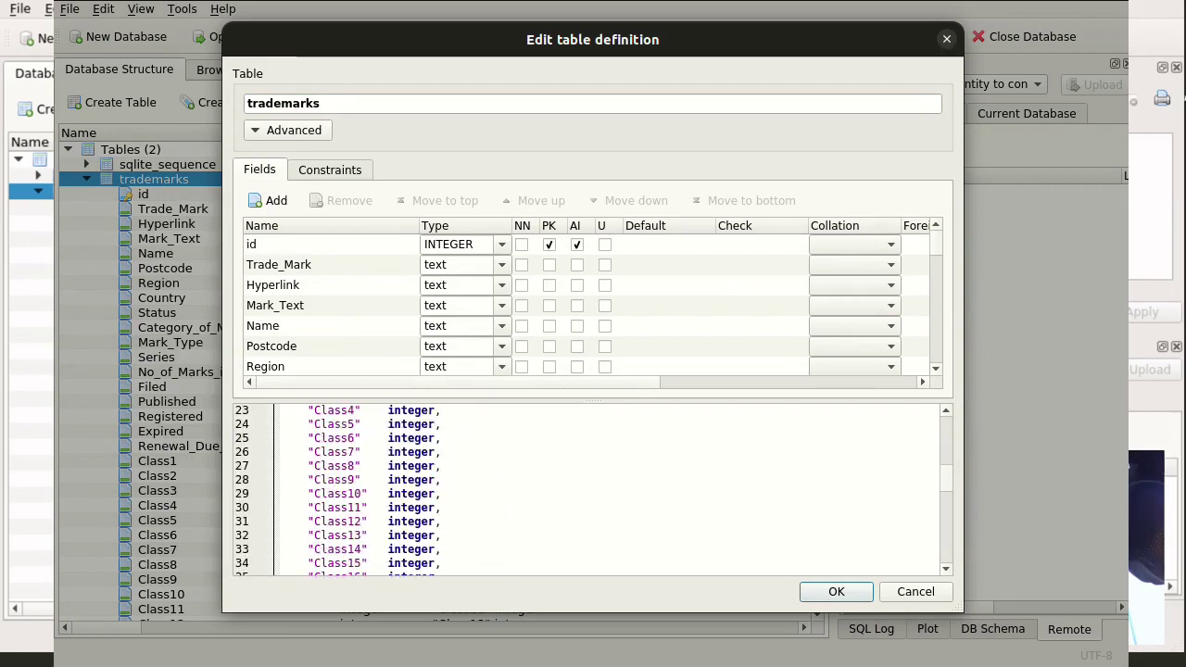
scroll(593, 306, "down", 10)
double_click(287, 345)
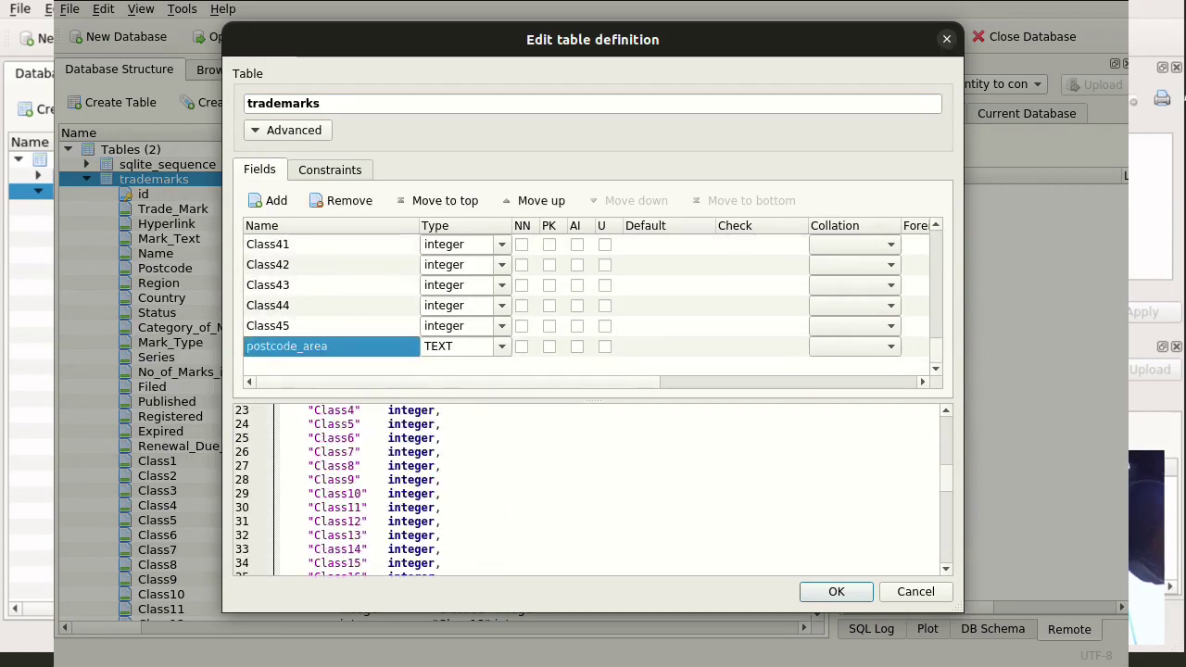
key("Return")
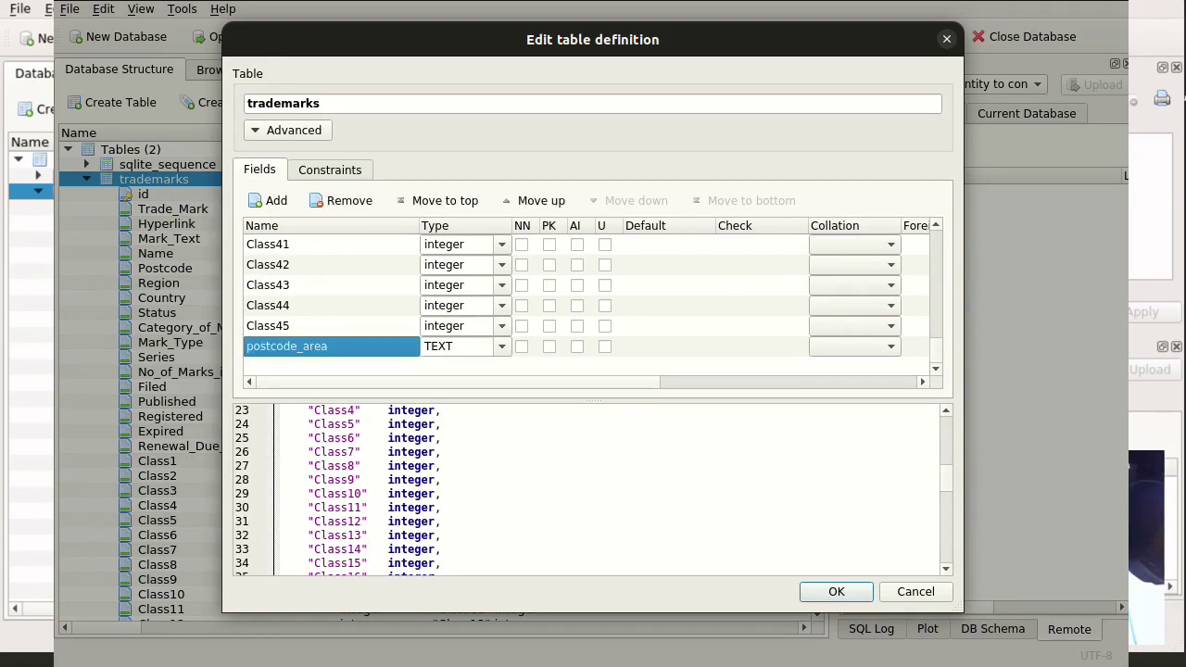
left_click(287, 346)
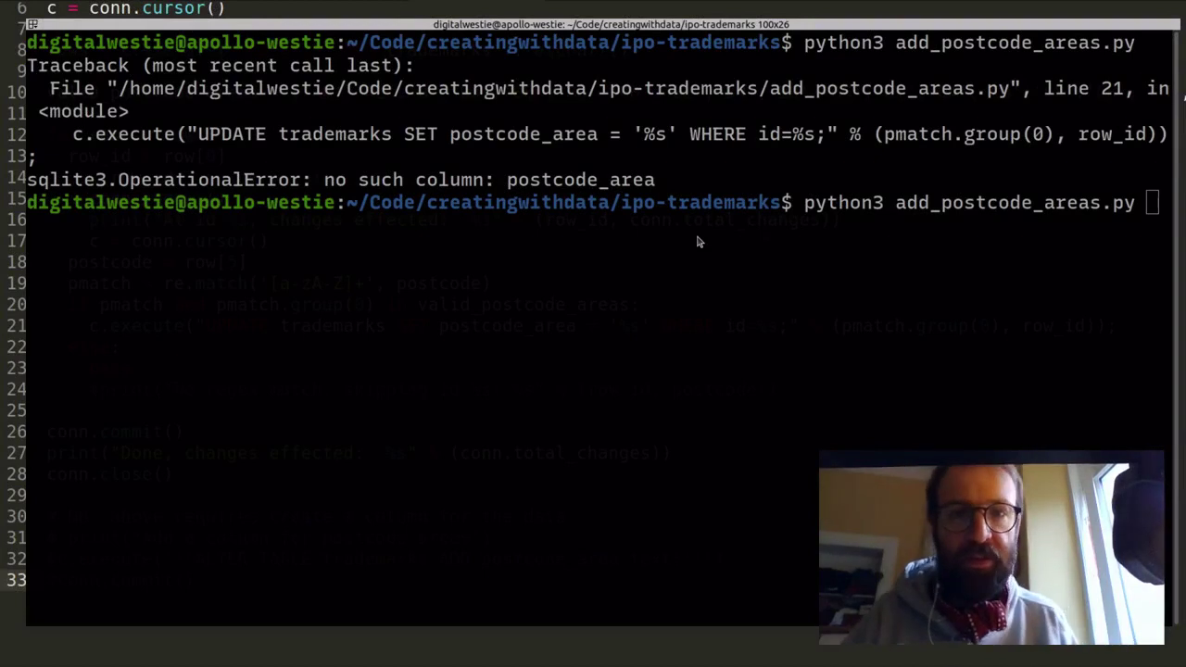
Step: Run python3 add_postcode_areas.py in the terminal and return to DB Browser for SQLite
key("Return")
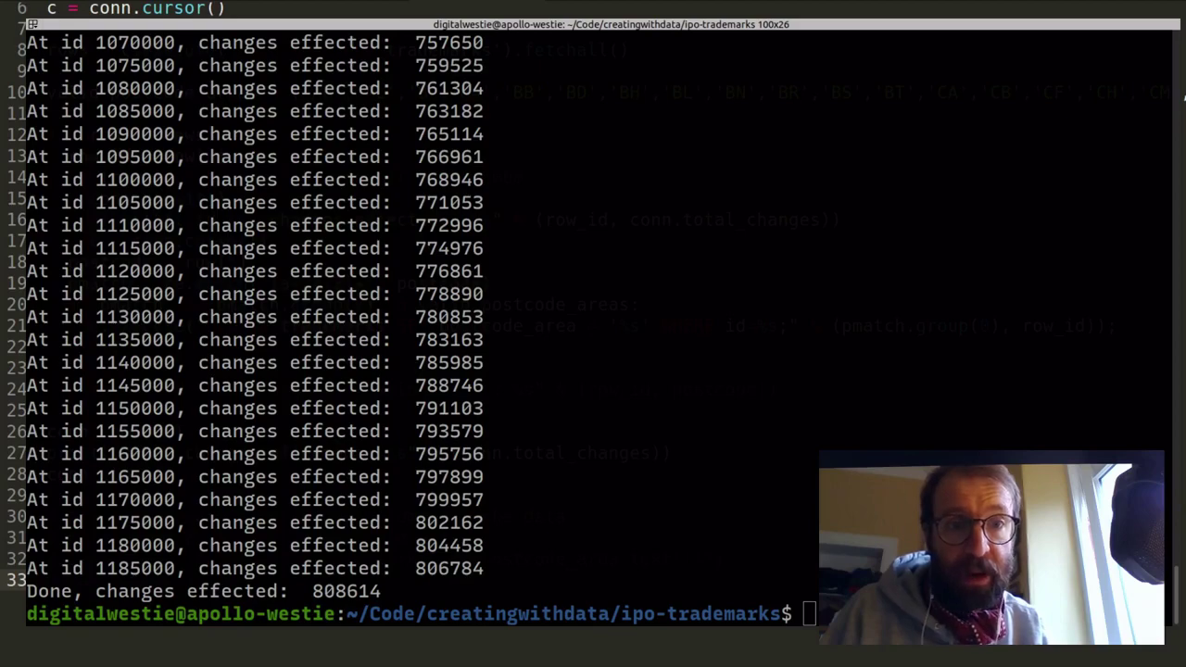
key("alt+Tab")
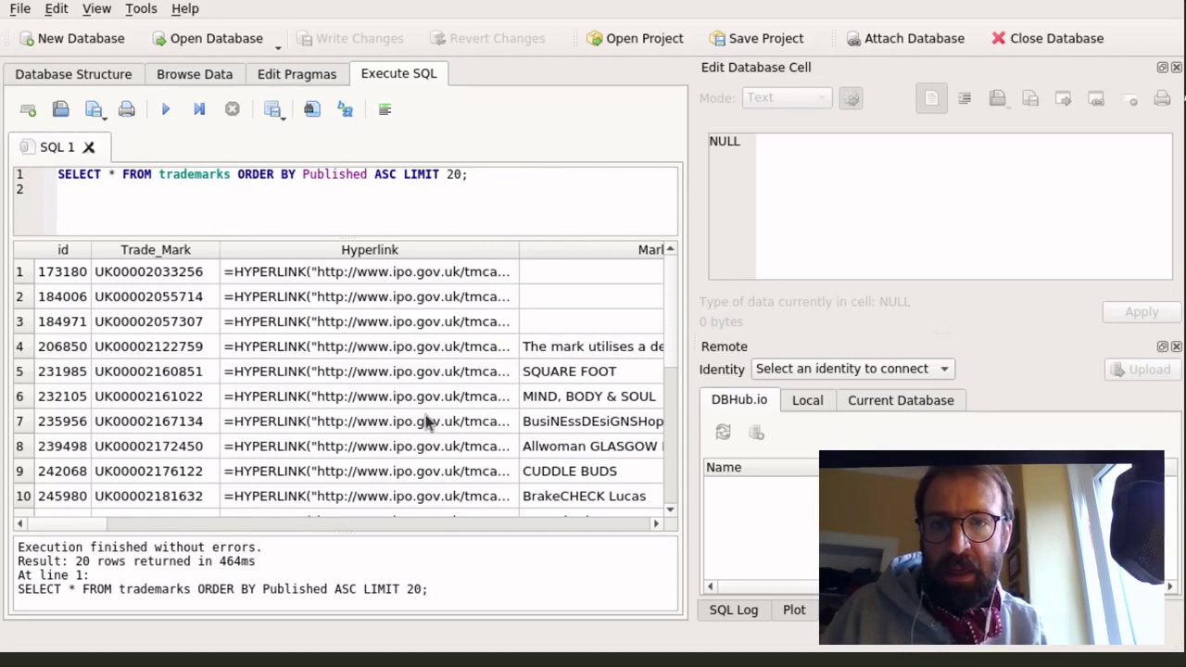
Step: Examine the postcode_area column in the results of the query ordered by Published, going through the cells of rows 1 to 10
left_click(63, 271)
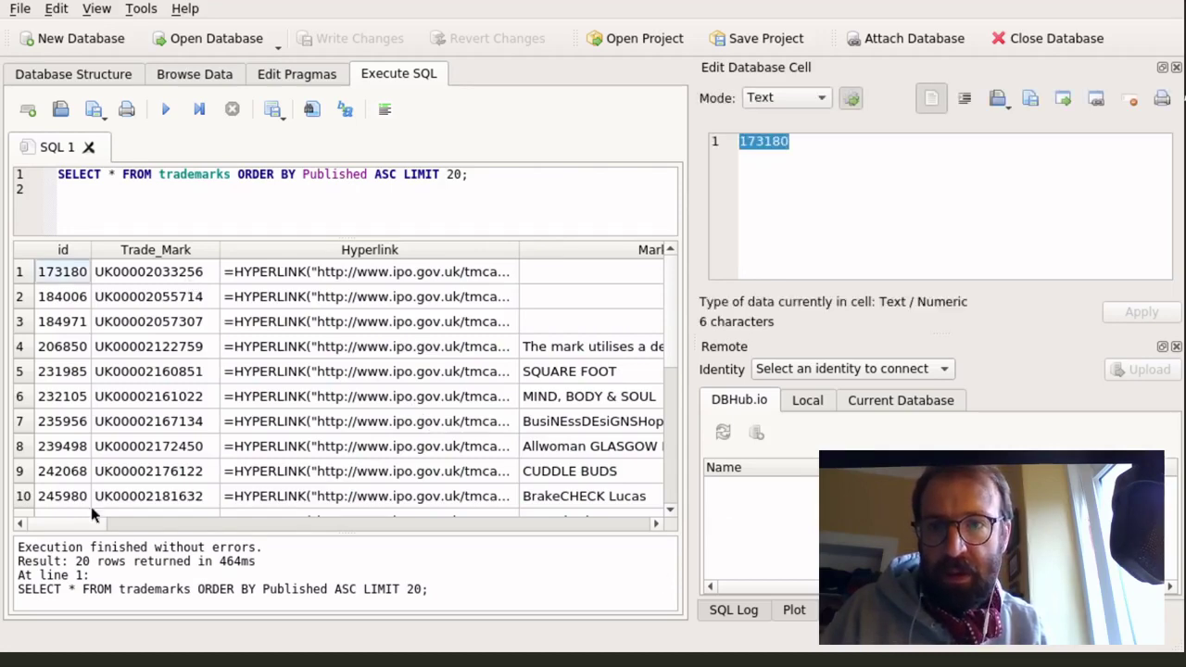
left_click_drag(73, 525, 703, 528)
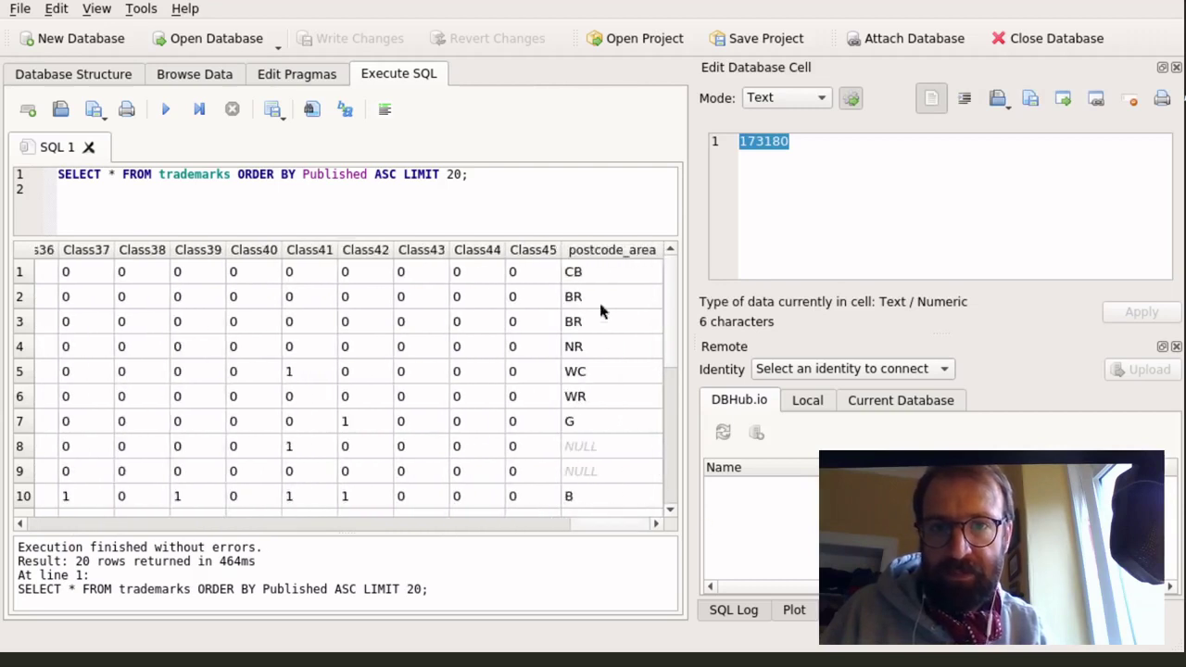
left_click(598, 272)
left_click(610, 368)
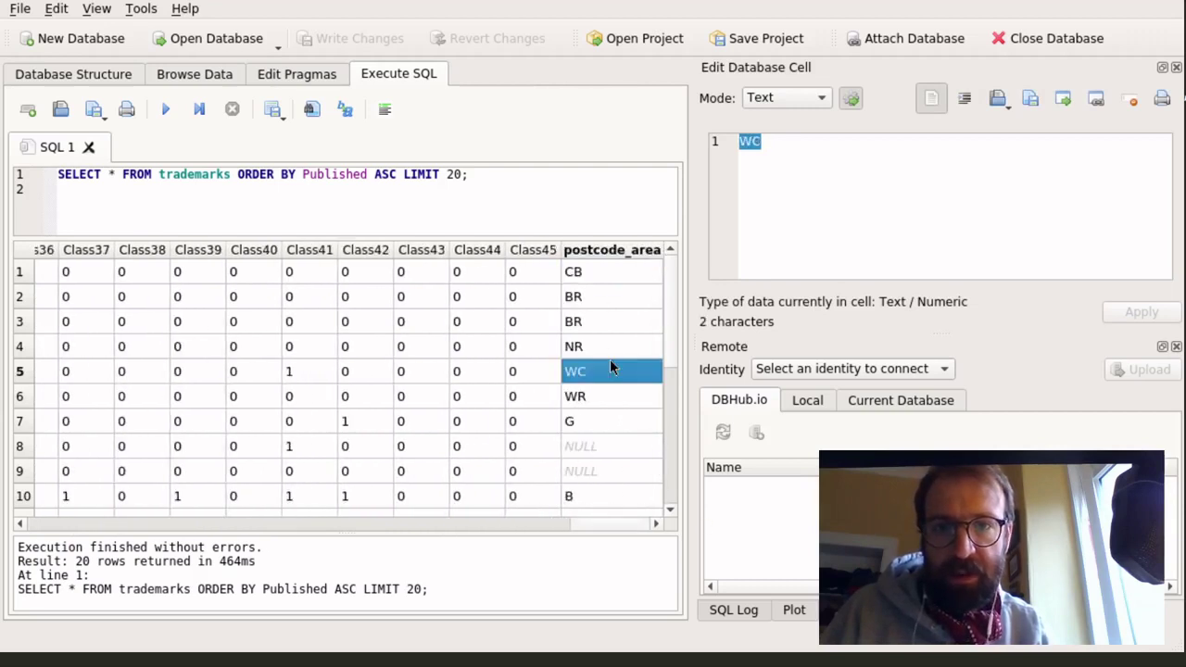
key("Down")
key("Down")
key("Down")
key("Down")
key("Down")
key("Up")
key("Up")
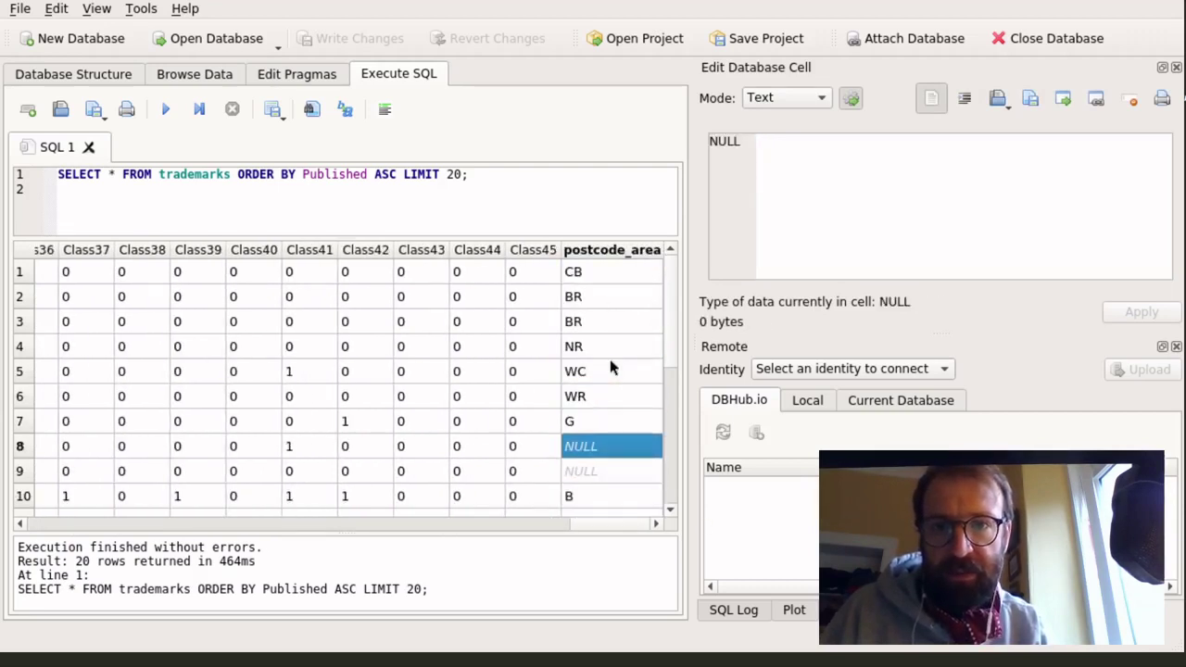
Step: Extend a selection over rows 8 and 9 from postcode_area back to the Postcode column to examine their original postcodes
key("Down")
key("shift+Up")
key("shift+Left")
key("shift+Left")
key("shift+Left")
key("shift+Left")
key("shift+Left")
key("shift+Left")
key("shift+Left")
key("shift+Left")
key("shift+Left")
key("shift+Left")
key("shift+Left")
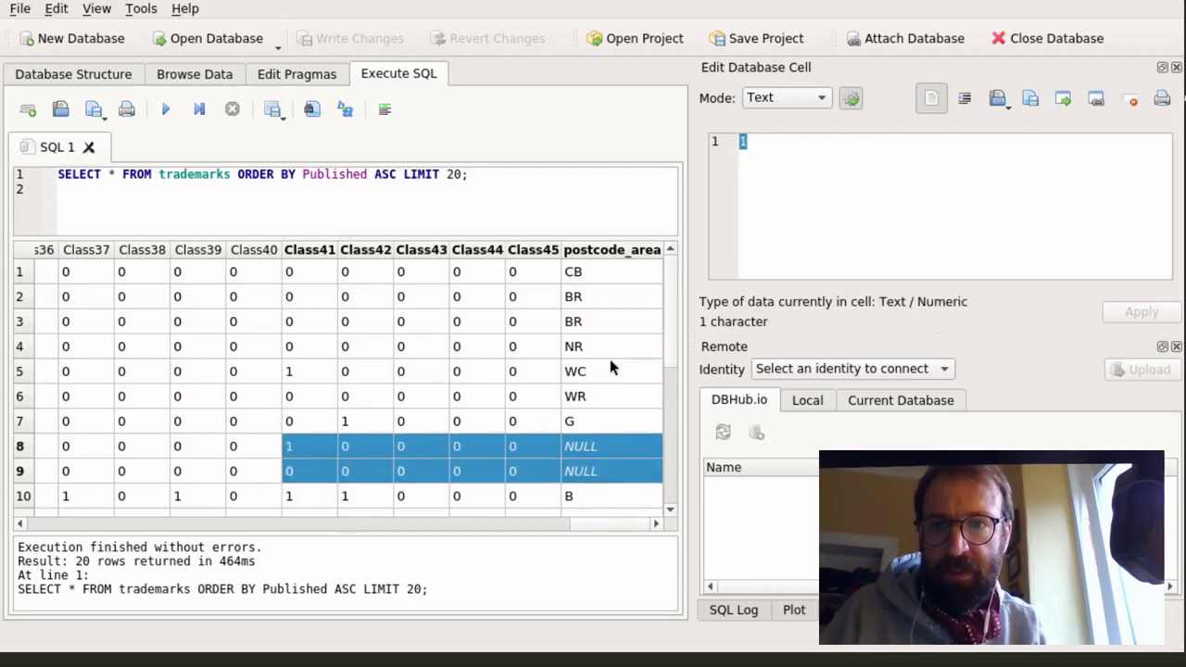
key("shift+Left")
key("shift+Left")
key("shift+Left")
key("shift+Left")
key("shift+Left")
key("shift+Left")
key("shift+Left")
key("shift+Left")
key("shift+Left")
key("shift+Left")
key("shift+Left")
key("shift+Left")
key("shift+Left")
key("shift+Left")
key("shift+Left")
key("shift+Left")
key("shift+Left")
key("shift+Left")
key("shift+Left")
key("shift+Left")
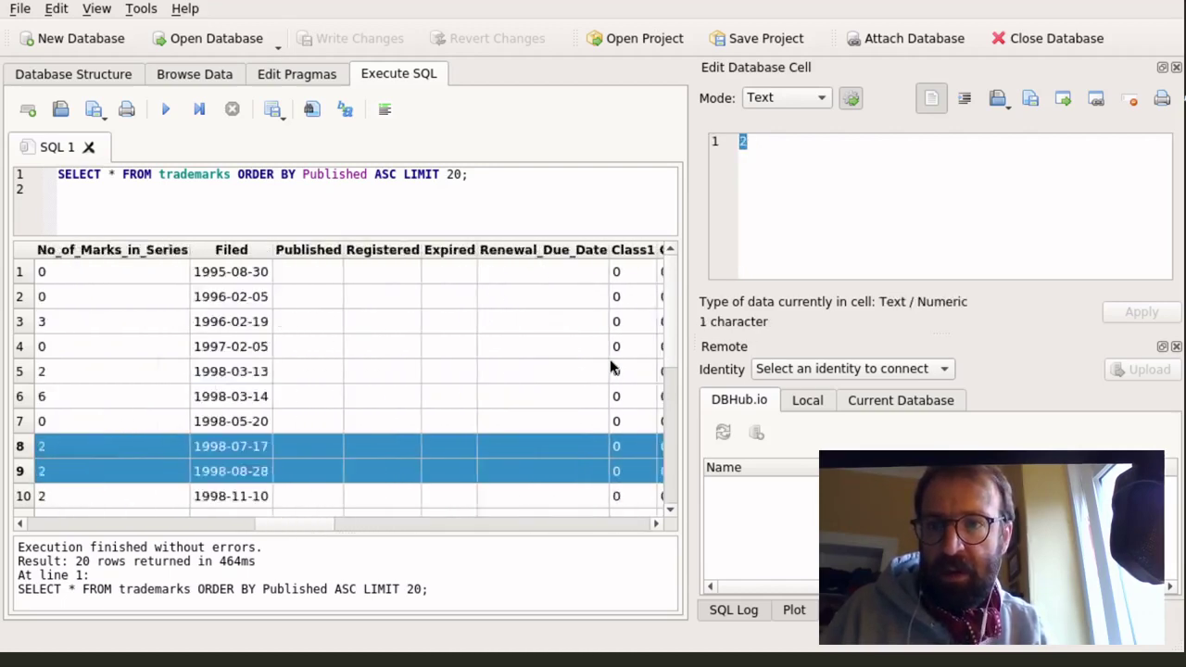
key("shift+Right")
key("shift+Right")
key("shift+Left")
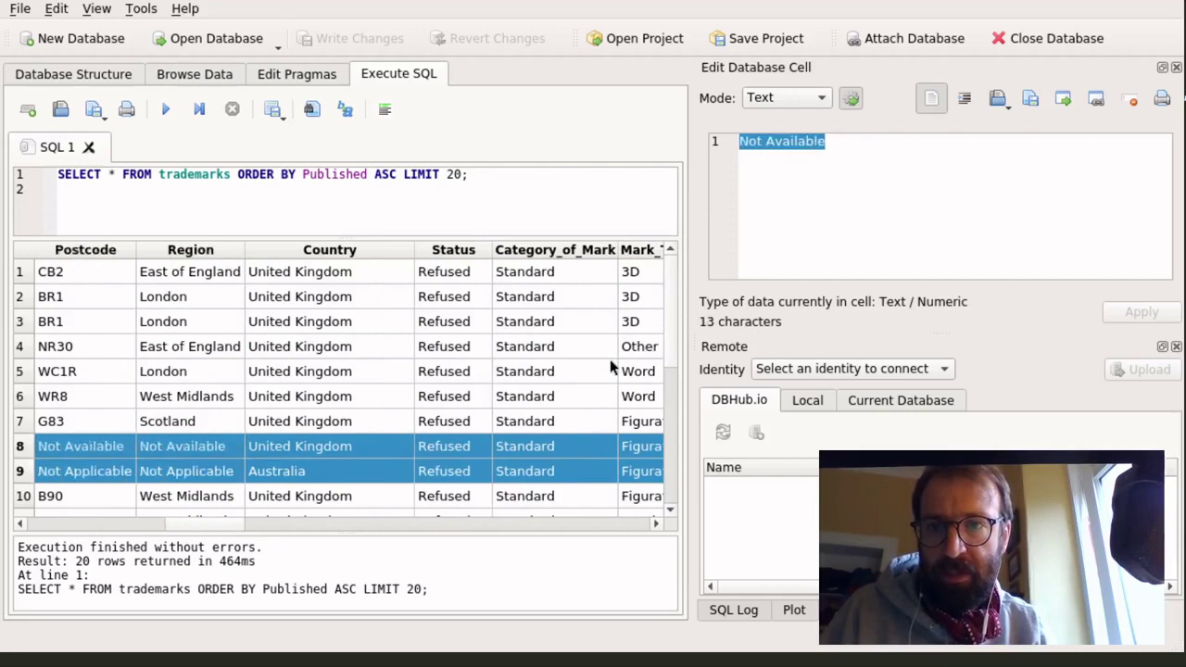
key("shift+Left")
key("shift+Left")
key("shift+Left")
key("shift+Right")
key("shift+Right")
key("shift+Left")
key("shift+Left")
key("shift+Left")
key("shift+Right")
key("shift+Right")
key("shift+Right")
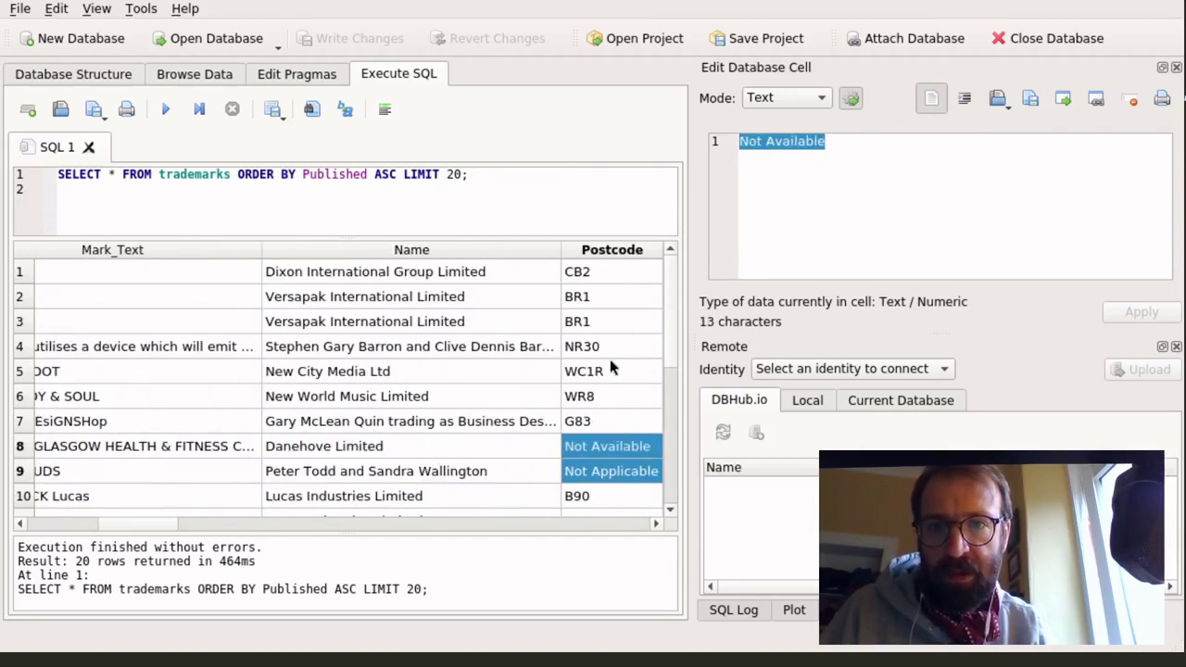
key("shift+Right")
Step: Examine the Postcode, Region, Country and Status cells of result rows 8 and 9
key("Left")
key("Right")
key("Down")
key("Right")
key("Right")
key("Right")
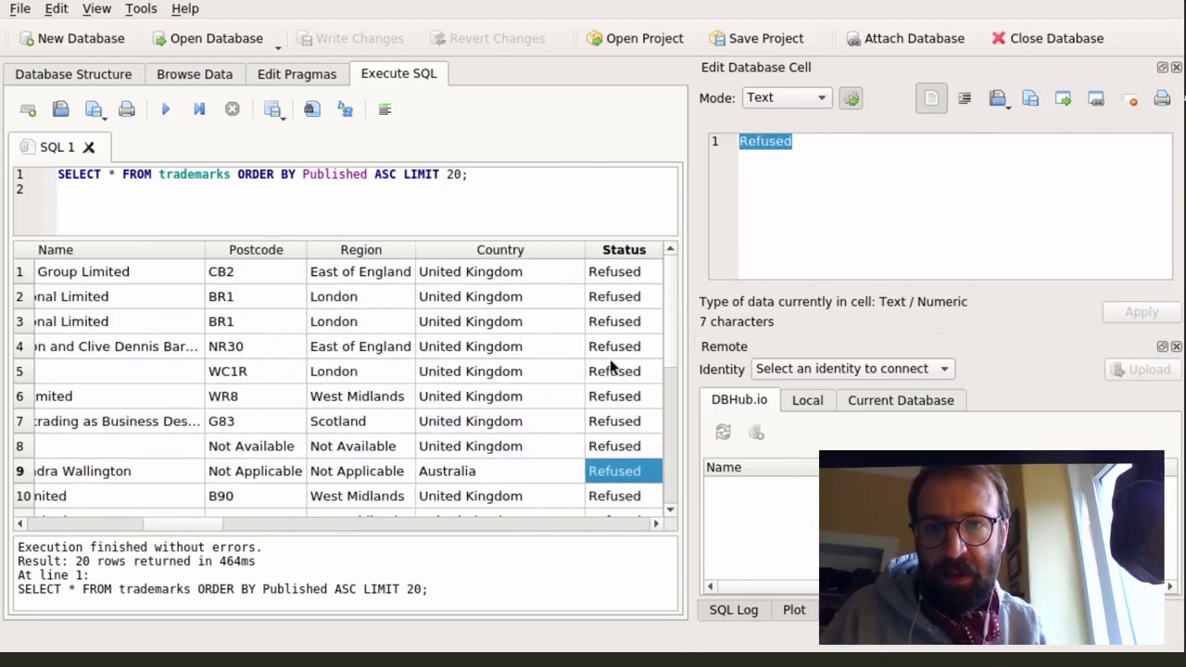
key("Left")
key("Left")
key("Up")
key("Left")
key("Down")
key("Right")
key("Right")
key("Left")
Step: Go down to result row 20 and examine the Postcode, Region, Country and Status values of rows 11 to 20
key("Down")
key("Down")
key("Page_Down")
key("Right")
key("Right")
key("Right")
key("Right")
key("Right")
key("Right")
key("Right")
key("Right")
key("Right")
key("Right")
key("Right")
key("Right")
key("Right")
key("Right")
key("Right")
key("Right")
key("Right")
key("Right")
key("Right")
key("Right")
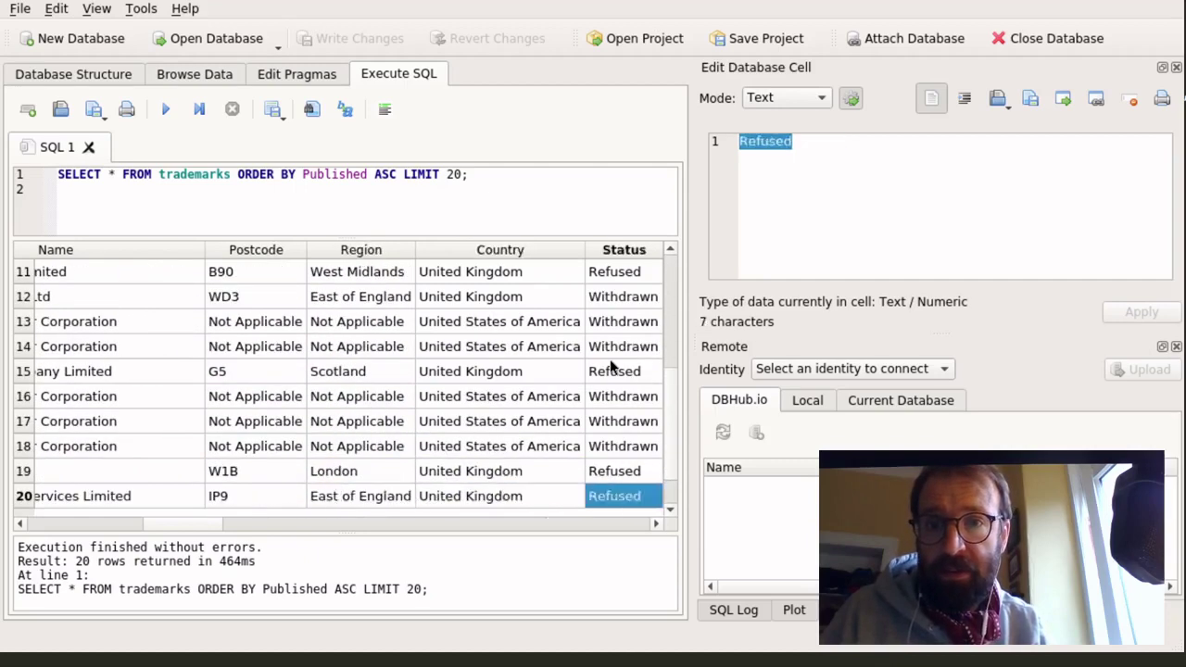
Step: Move to the postcode_area column and examine its values from result row 20 up to row 1
key("Right")
key("Right")
key("Right")
key("Right")
key("Right")
key("Right")
key("Right")
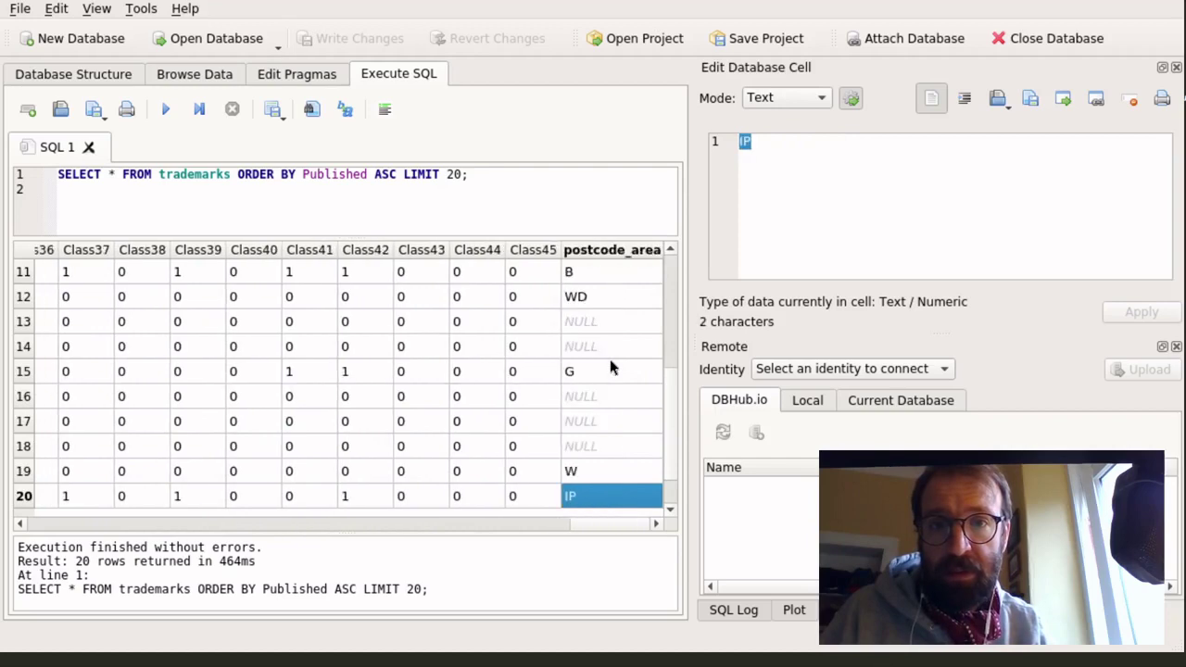
key("Up")
key("Up")
key("Up")
key("Up")
key("Up")
key("Up")
key("Up")
key("Up")
key("Up")
key("Up")
key("Up")
key("Up")
key("Up")
key("Up")
key("Up")
key("Up")
key("Up")
key("Up")
key("Up")
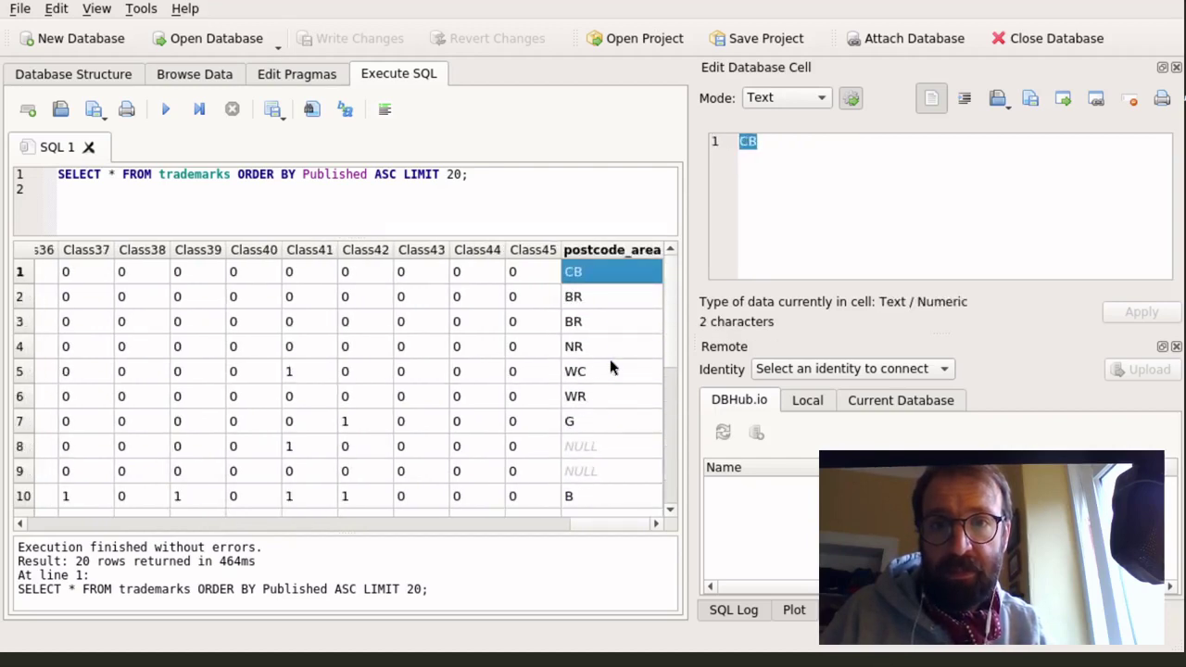
Step: Go down the postcode_area column to row 7 and back through that row's preceding columns to examine its record
key("Down")
key("Down")
key("Down")
key("Down")
key("Down")
key("Down")
key("Left")
key("Left")
key("Left")
key("Left")
key("Left")
key("Left")
key("Left")
key("Left")
key("Left")
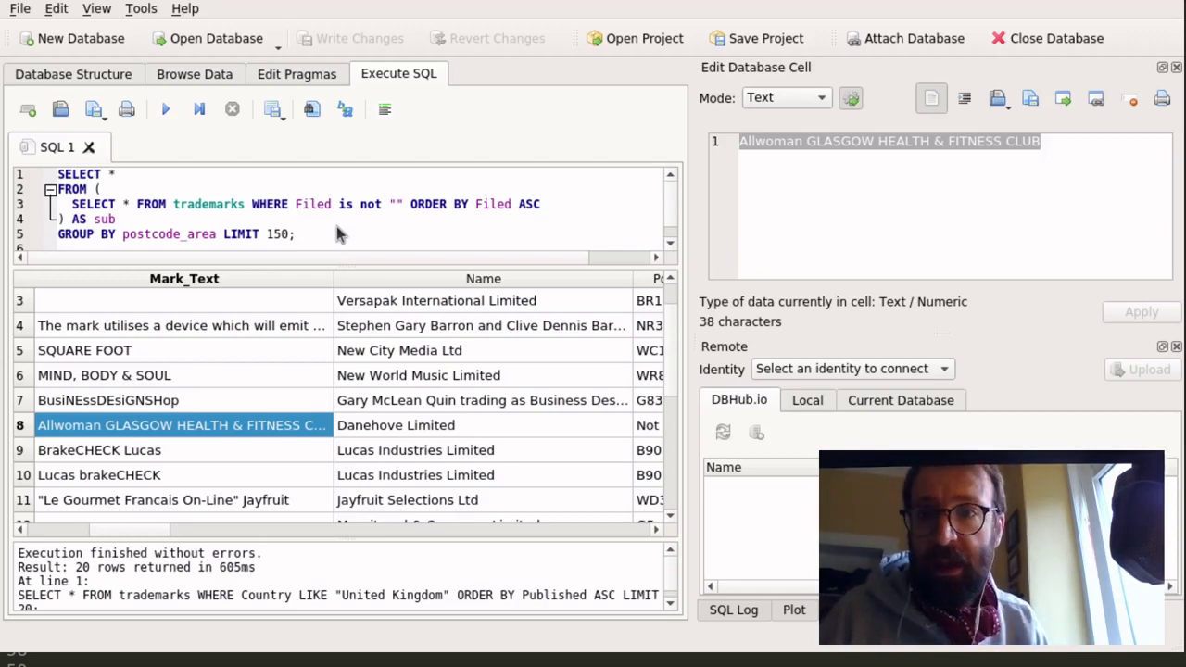
Step: Run the query that groups trademarks ordered by Filed by postcode_area with LIMIT 150, and highlight its inner SELECT
left_click(269, 174)
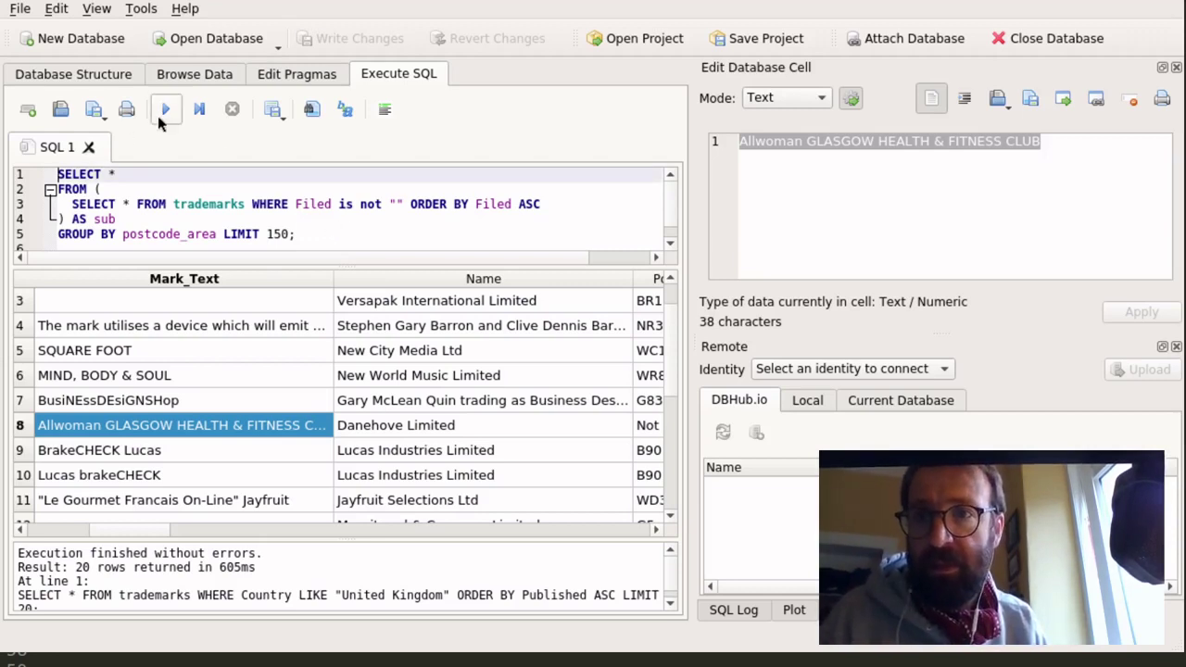
left_click(159, 115)
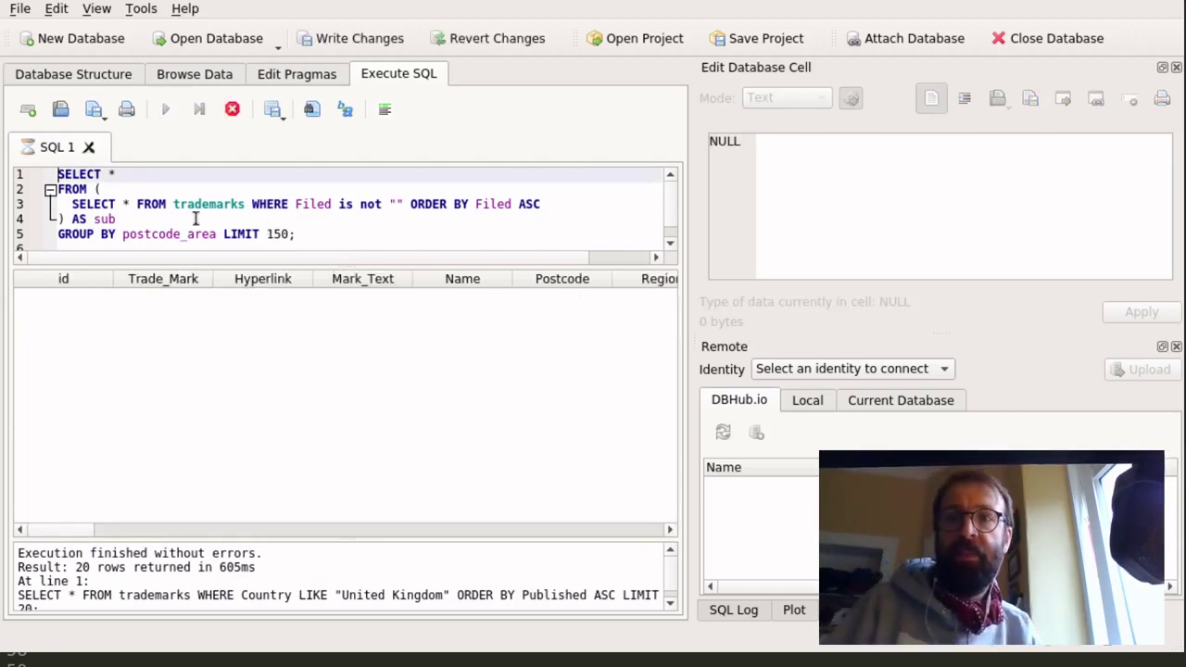
double_click(113, 203)
left_click_drag(116, 204, 142, 204)
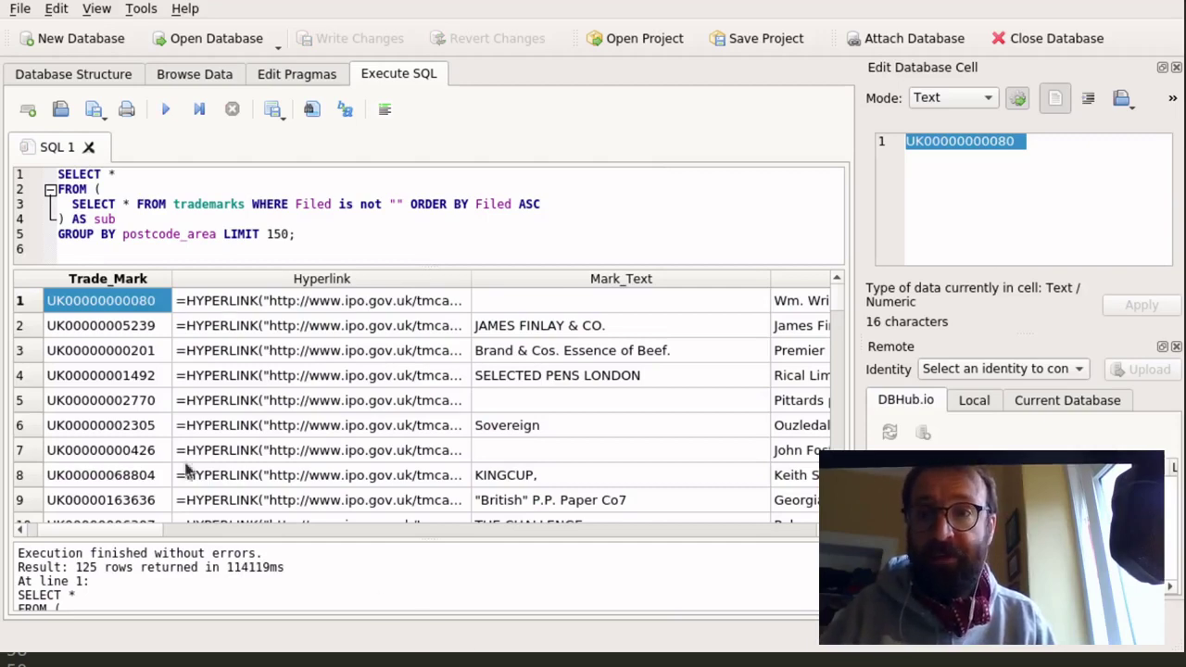
Step: Go down the Trade_Mark column of the grouped results to about row 59, examining the trade mark numbers and mark texts
key("Down")
key("Down")
key("Down")
key("Down")
key("Down")
key("Down")
key("Down")
key("Down")
key("Down")
key("Down")
key("Down")
key("Down")
key("Down")
key("Down")
key("Down")
key("Down")
key("Down")
key("Down")
key("Down")
key("Down")
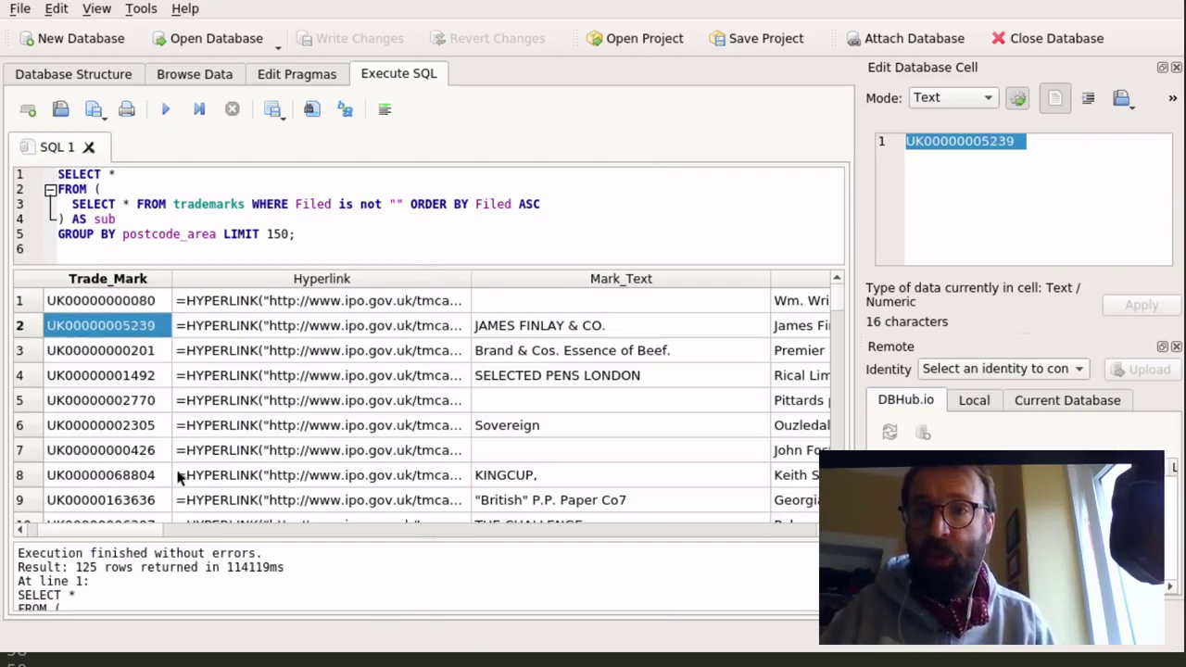
key("Down")
key("Down")
key("Down")
key("Down")
key("Down")
key("Down")
key("Down")
key("Down")
key("Down")
key("Down")
key("Down")
key("Down")
key("Down")
key("Down")
key("Down")
key("Down")
key("Down")
key("Down")
key("Down")
key("Down")
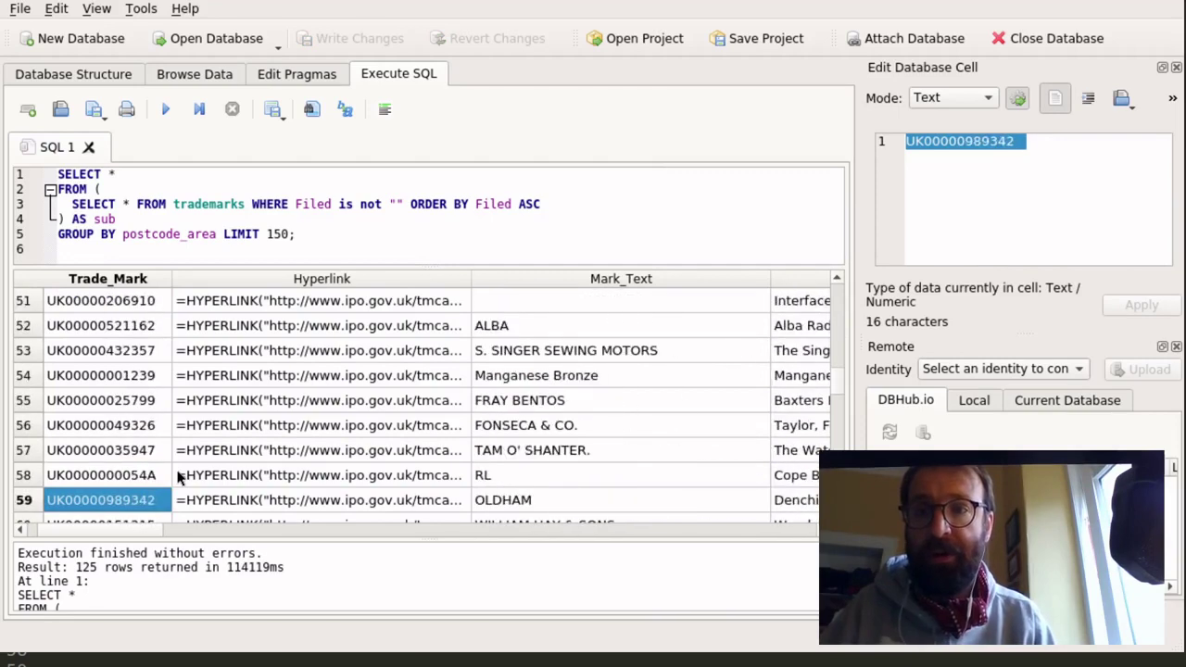
Step: Return to the first row of the grouped results and examine the earliest listed trademarks
key("Page_Up")
key("Page_Up")
key("Page_Up")
key("Page_Up")
key("Page_Up")
key("Page_Up")
key("Page_Up")
key("Page_Up")
key("Page_Up")
key("Page_Up")
key("Page_Up")
key("Page_Up")
key("Page_Up")
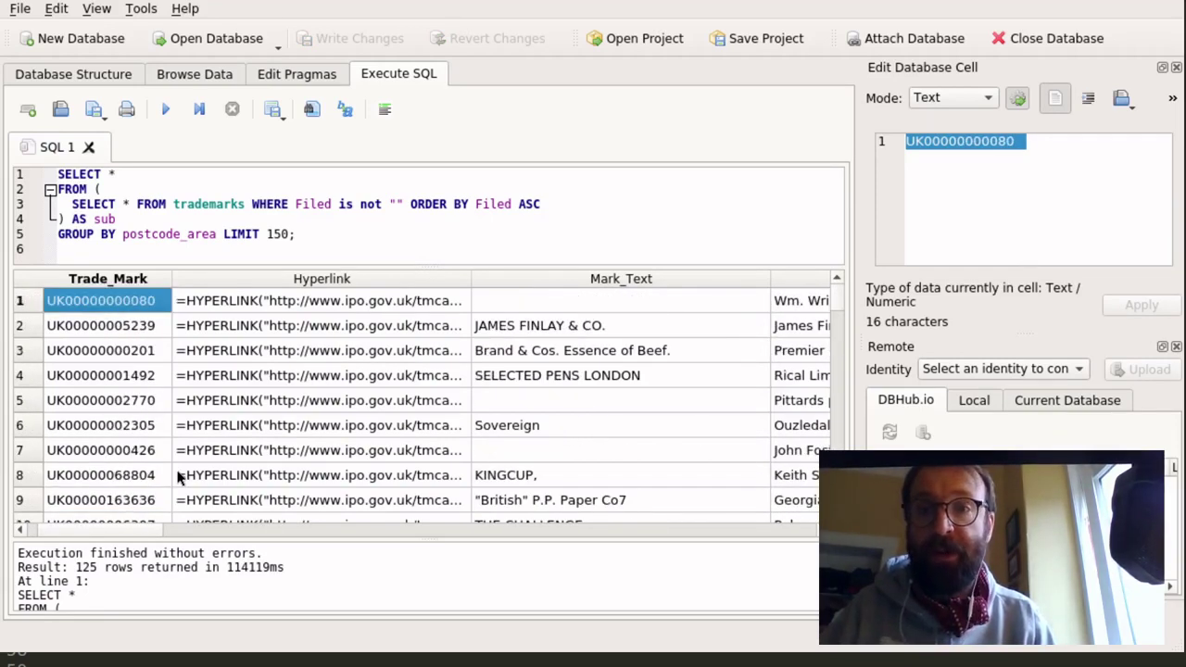
Step: Move across to the Mark_Text column and examine the mark texts and owner names in rows 1 to 5
key("Right")
key("Right")
key("Right")
key("Left")
key("Down")
key("Left")
key("Right")
key("Right")
key("Left")
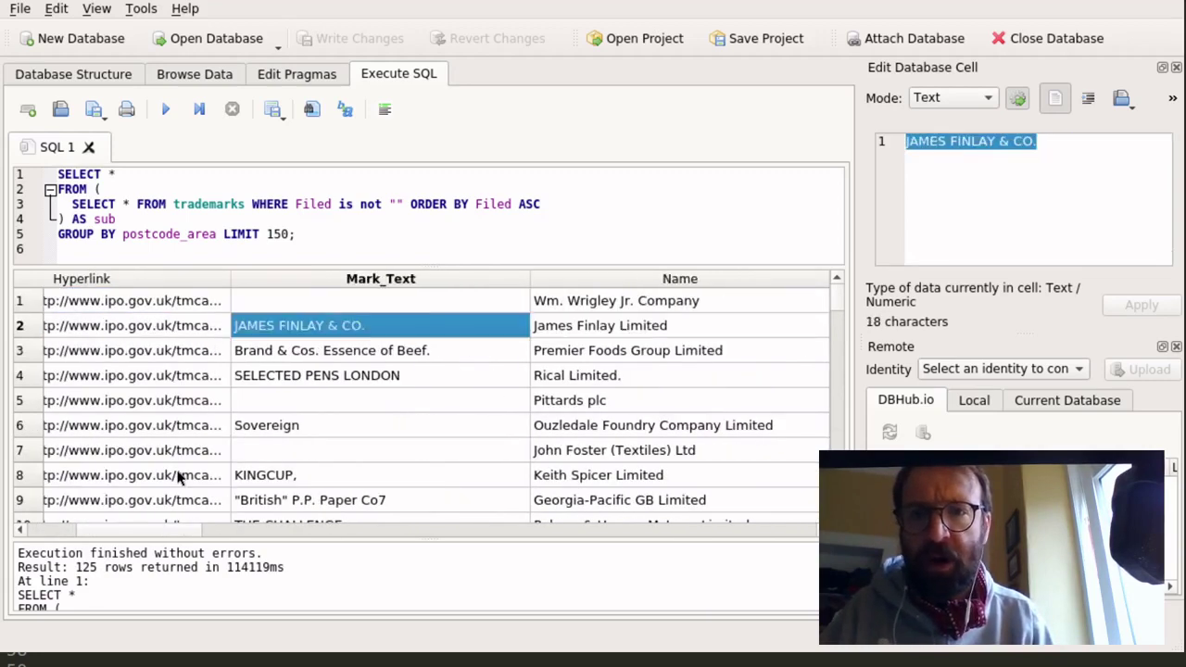
key("Down")
key("Down")
key("Down")
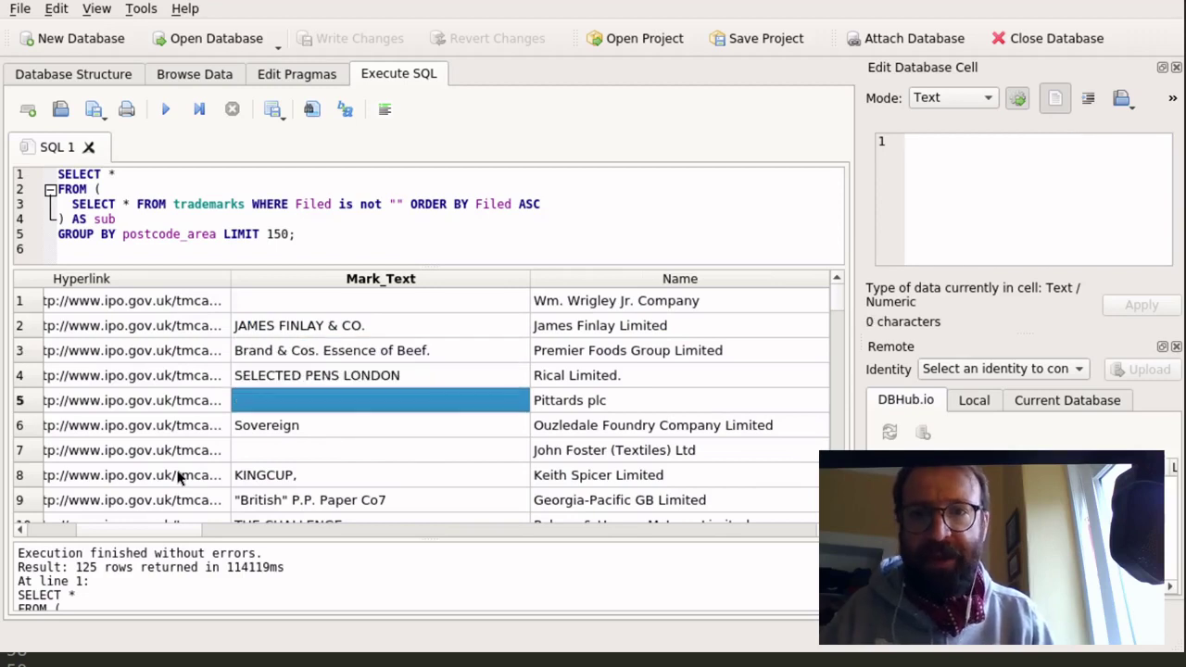
Step: Continue down the Mark_Text column to row 15, examining the marks and the companies that own them
key("Down")
key("Down")
key("Down")
key("Down")
key("Down")
key("Down")
key("Up")
key("Right")
key("Left")
key("Down")
key("Down")
key("Down")
key("Down")
key("Down")
key("Up")
key("Up")
key("Up")
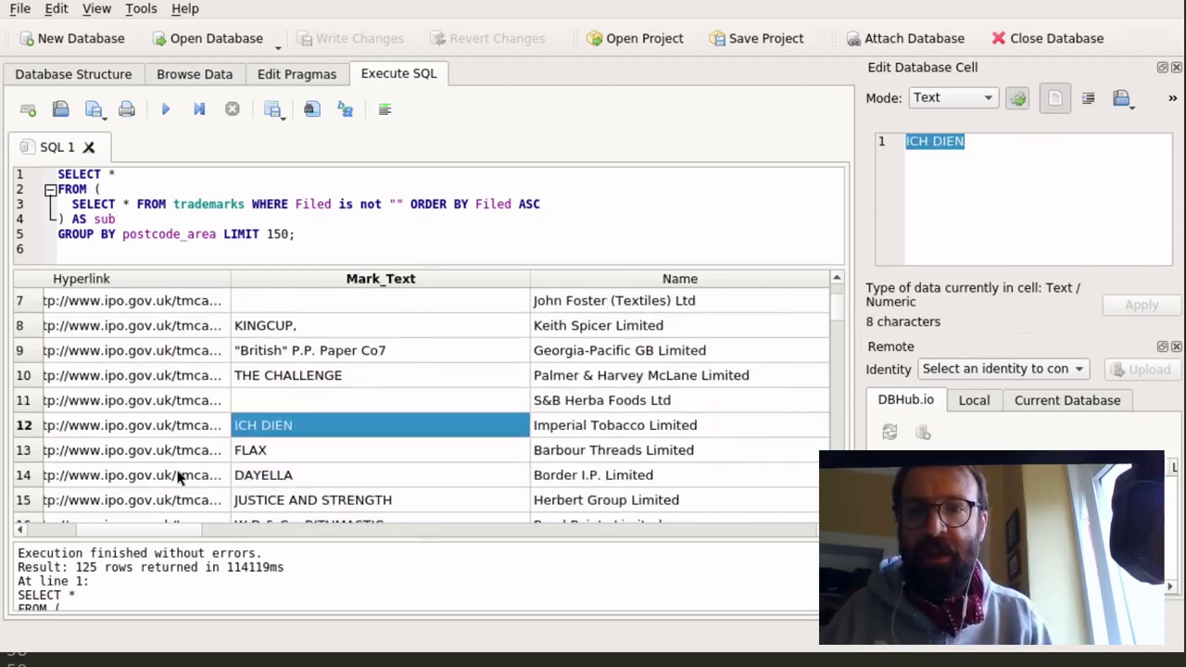
key("Down")
key("Down")
key("Down")
key("Down")
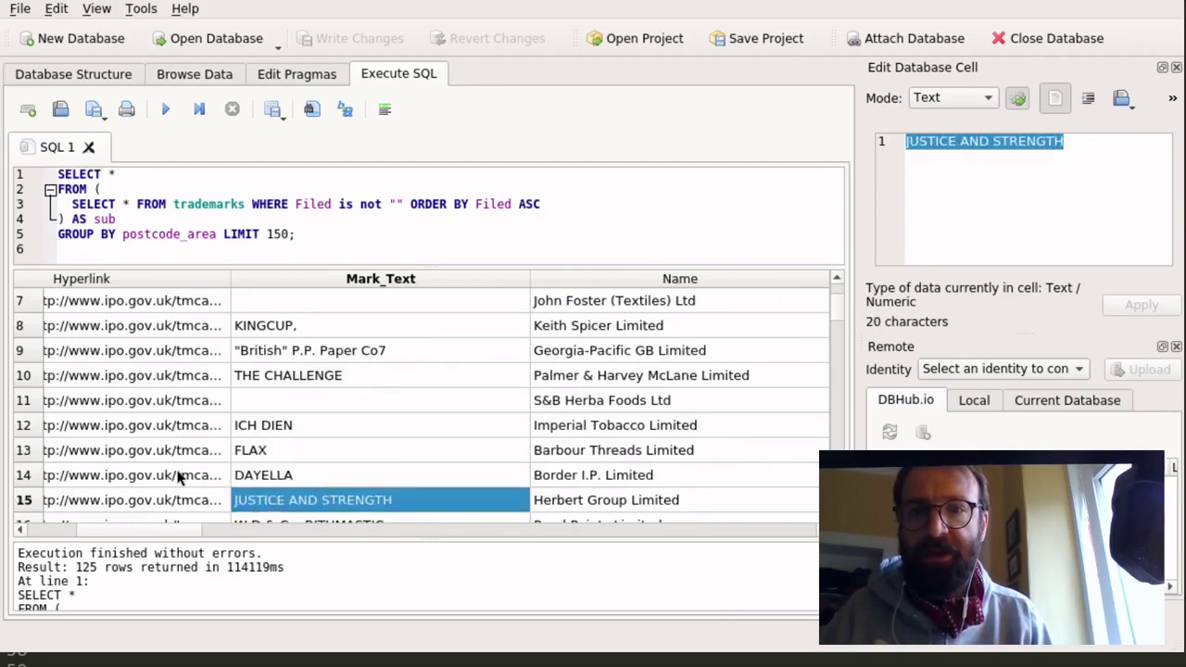
key("Up")
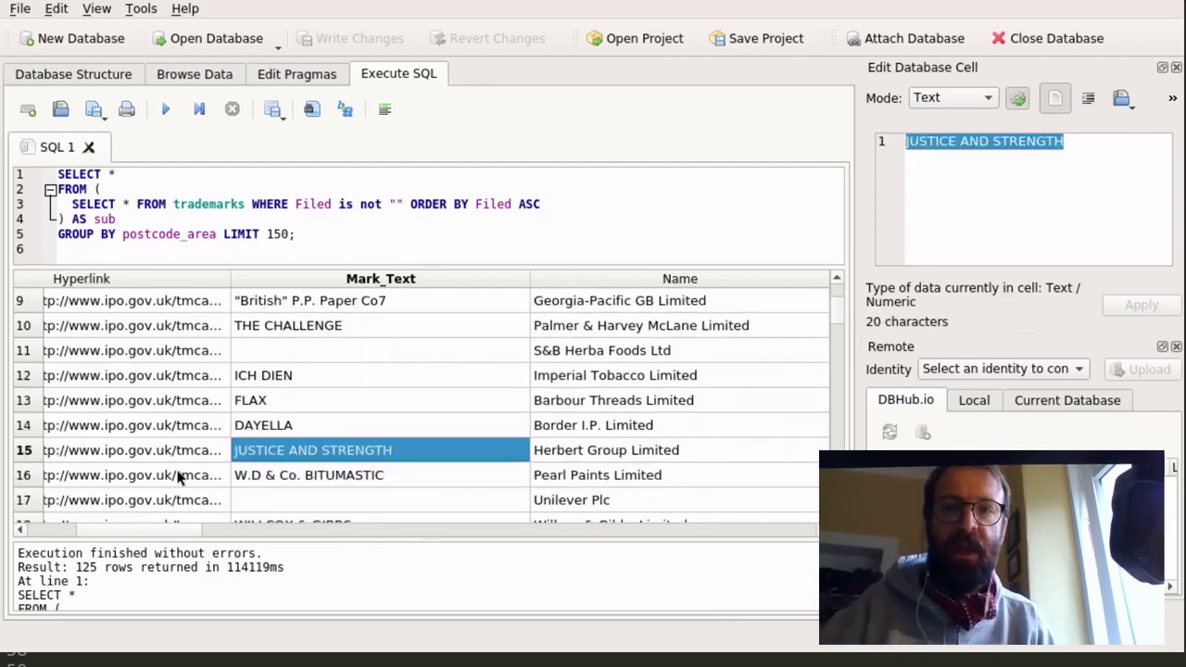
Step: Examine the Mark_Text and Name values in rows 16 to 23 of the grouped results
key("Down")
key("Down")
key("Down")
key("Down")
key("Down")
key("Down")
key("Down")
key("Down")
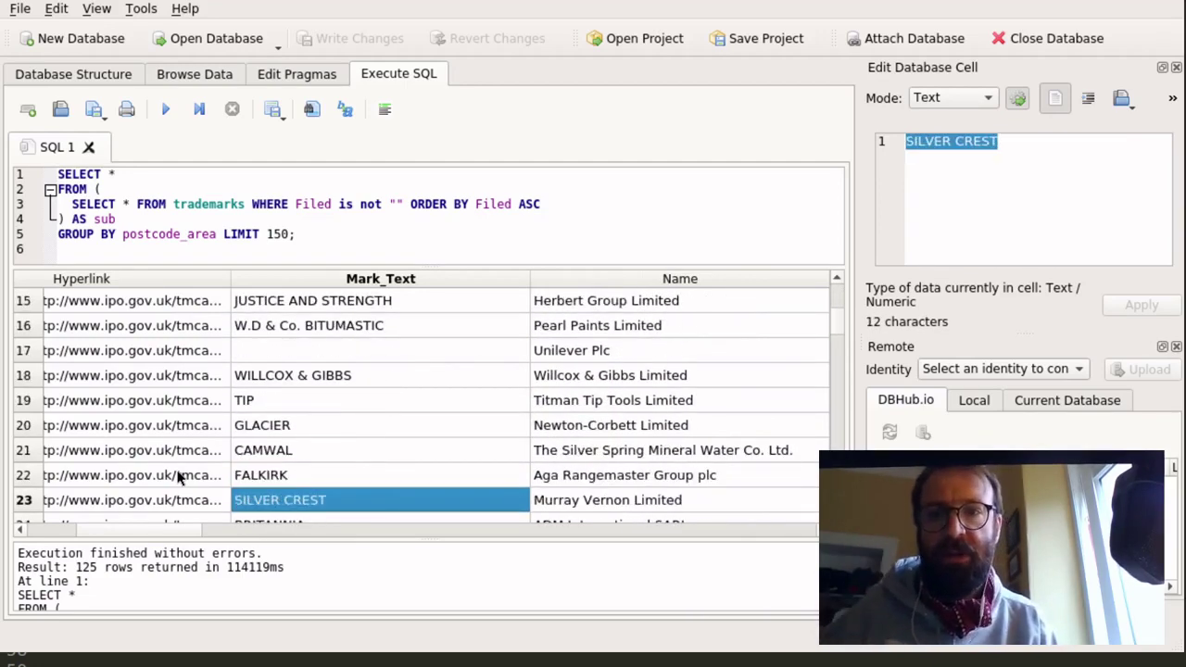
Step: Check the Postcode of row 22, and go back up the Name column to row 18 to examine the company names
key("Up")
key("Right")
key("Right")
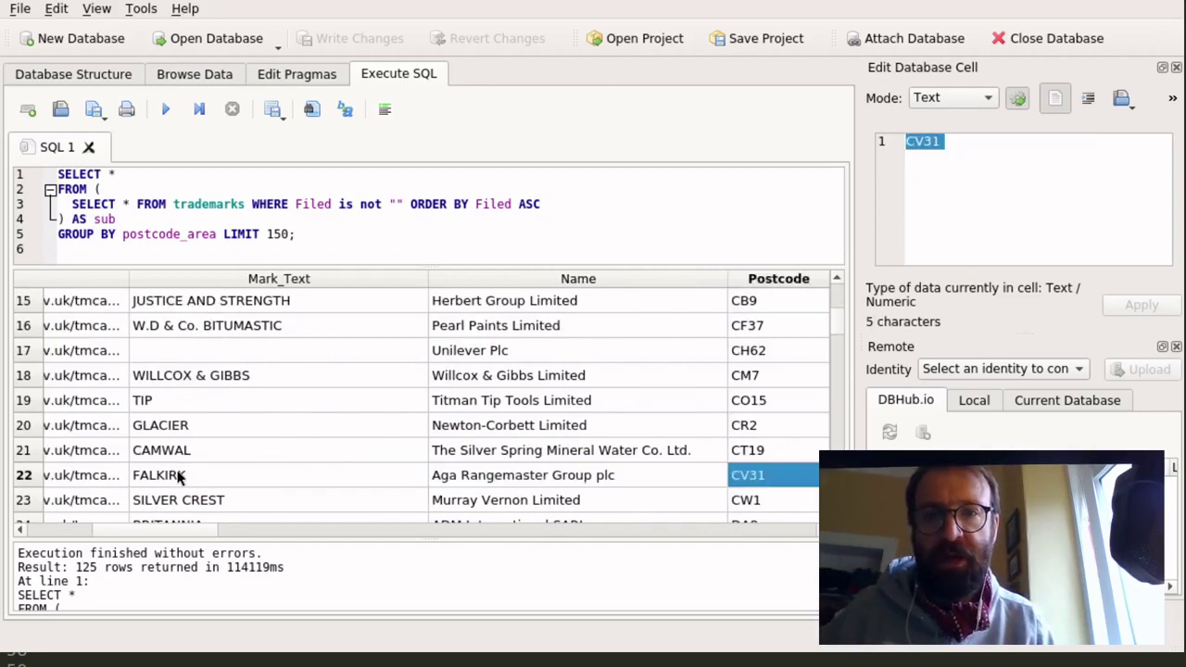
key("Left")
key("Up")
key("Up")
key("Up")
key("Up")
key("Up")
key("Up")
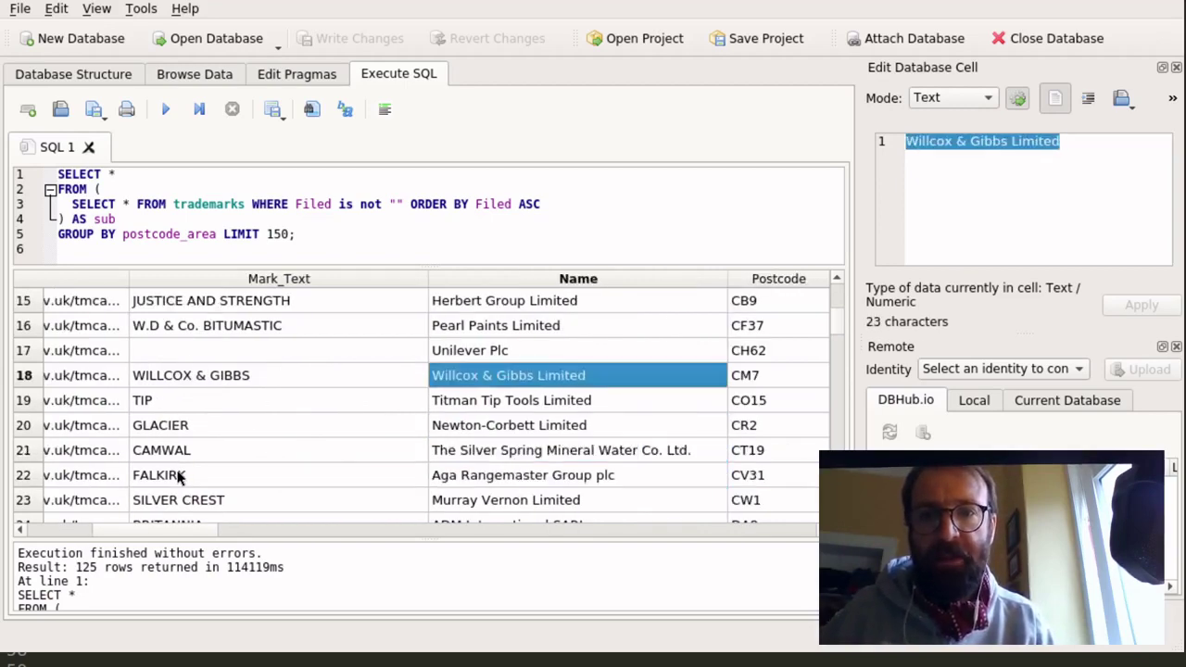
Step: Go back up the Name column to row 4 to re-examine the owners of the first grouped results
key("Up")
key("Up")
key("Up")
key("Up")
key("Up")
key("Up")
key("Up")
key("Up")
key("Up")
key("Up")
key("Up")
key("Up")
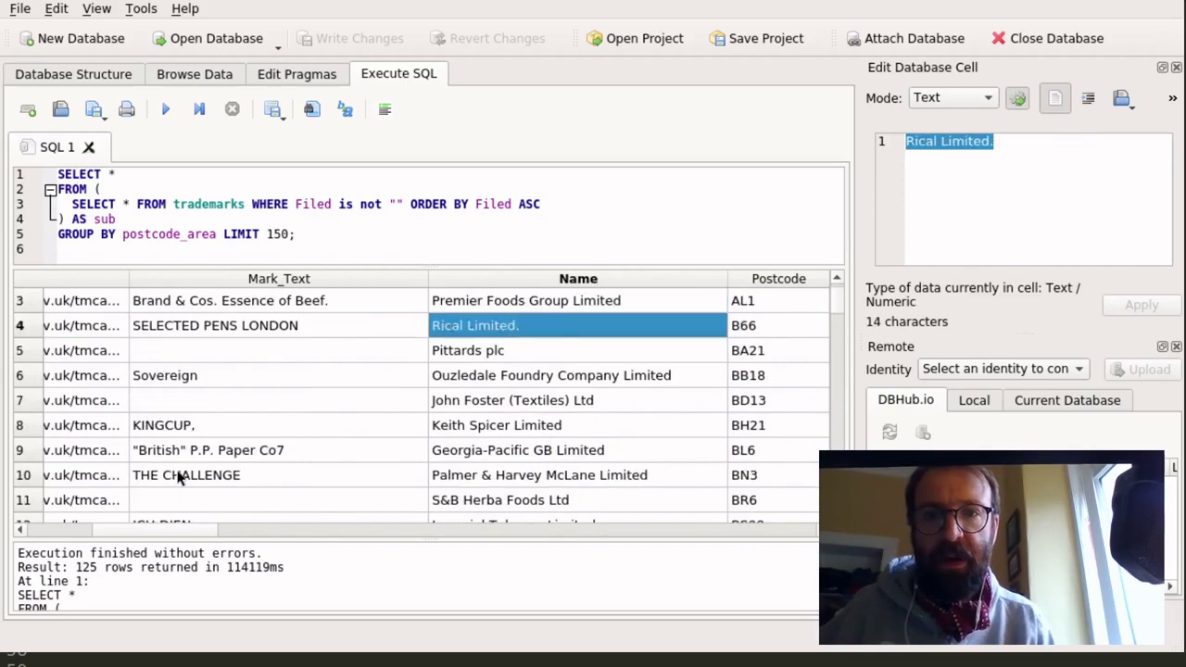
Step: Go down the Name column to row 33, examining the mark texts, owner names and postcodes
key("Down")
key("Down")
key("Down")
key("Down")
key("Down")
key("Down")
key("Down")
key("Down")
key("Down")
key("Down")
key("Down")
key("Down")
key("Down")
key("Down")
key("Down")
key("Down")
key("Down")
key("Down")
key("Down")
key("Down")
key("Down")
key("Down")
key("Down")
key("Down")
key("Down")
key("Down")
key("Down")
key("Down")
key("Down")
key("Down")
key("Down")
key("Down")
key("Down")
key("Down")
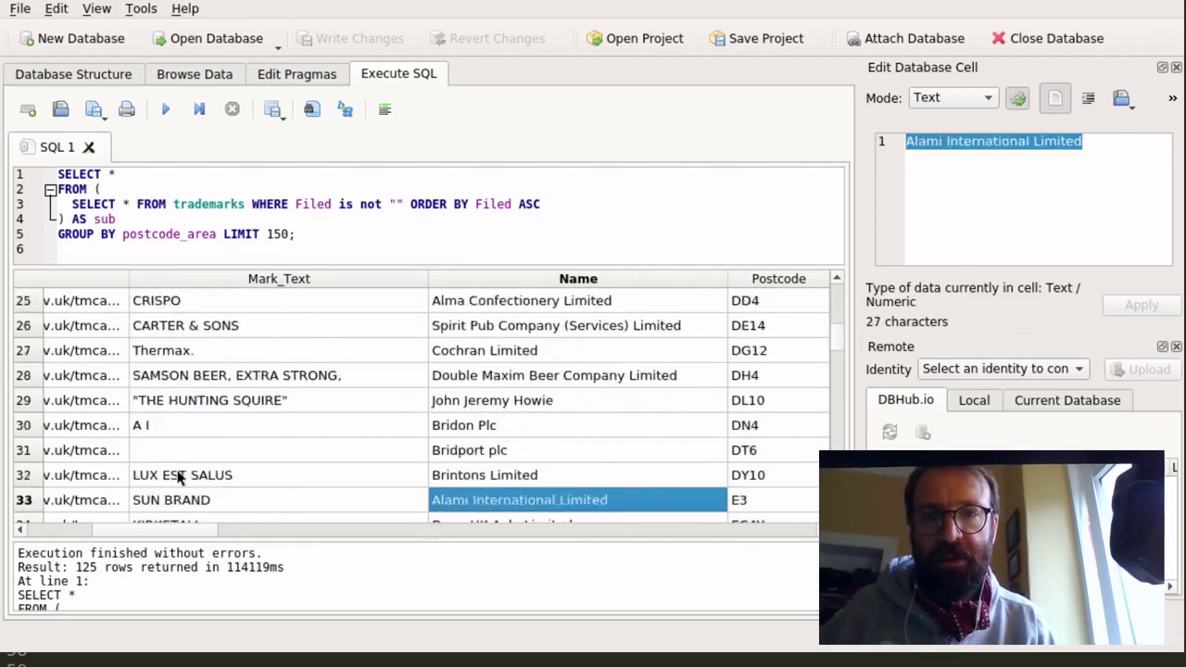
Step: Examine the marks and their owners around rows 30 to 36, continuing down the Name column to row 43
key("Up")
key("Up")
key("Up")
key("Down")
key("Down")
key("Down")
key("Down")
key("Down")
key("Down")
key("Down")
key("Down")
key("Down")
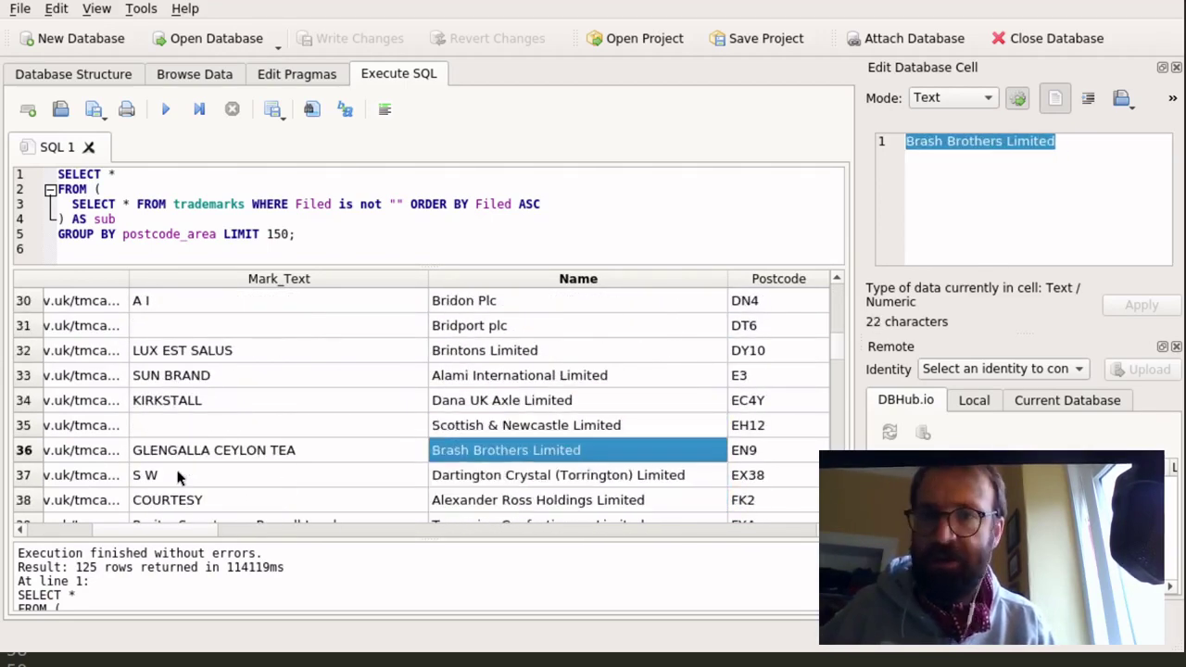
key("Up")
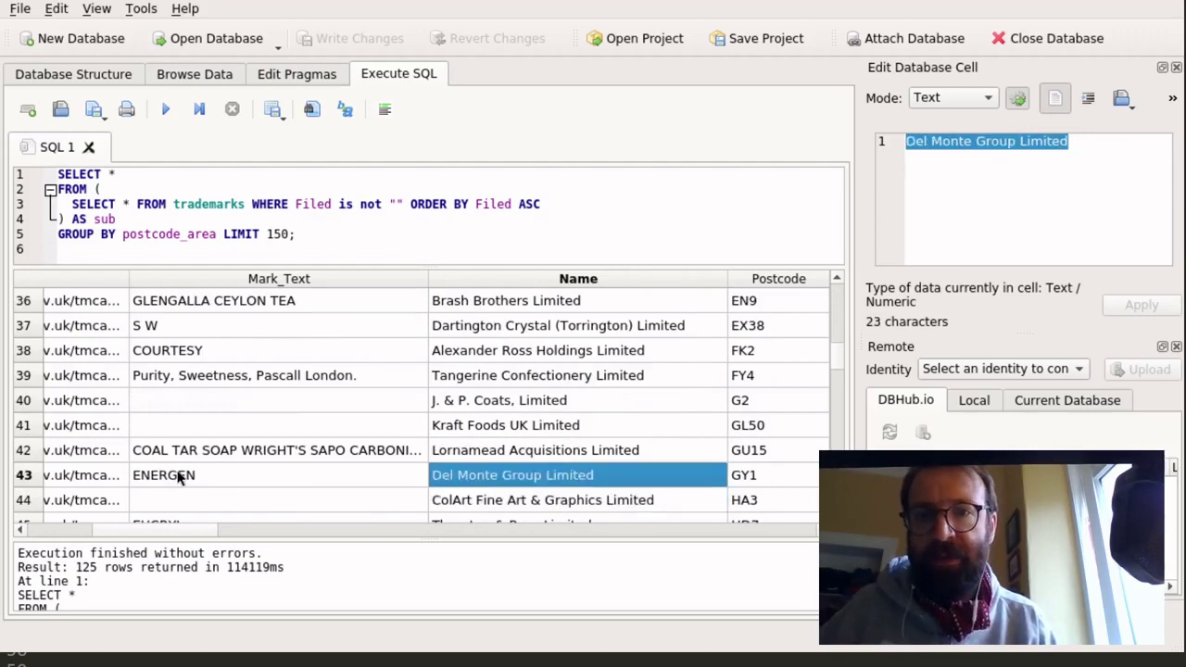
Step: Check the Postcode and Region values of row 43, the ENERGEN mark
key("Right")
key("Right")
key("Right")
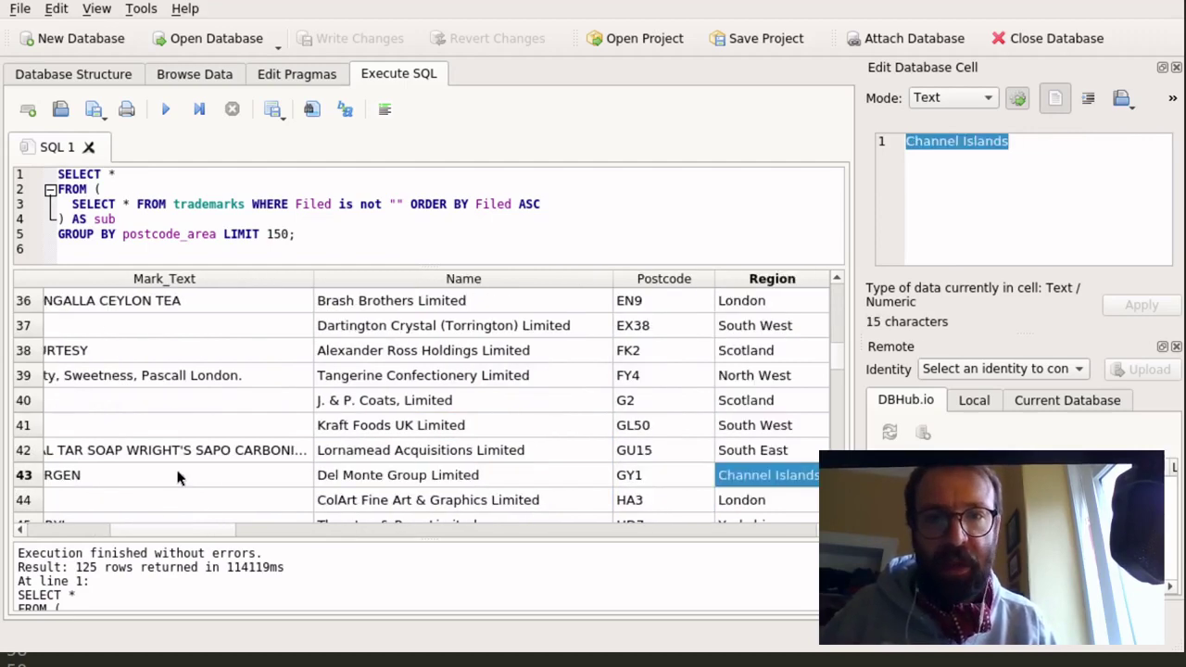
Step: Move across row 43 through the Class columns to the postcode_area column
key("Right")
key("Right")
key("Right")
key("Right")
key("Right")
key("Right")
key("Right")
key("Right")
key("Right")
key("Right")
key("Right")
key("Right")
key("Right")
key("Right")
key("Right")
key("Right")
key("Right")
key("Right")
key("Right")
key("Right")
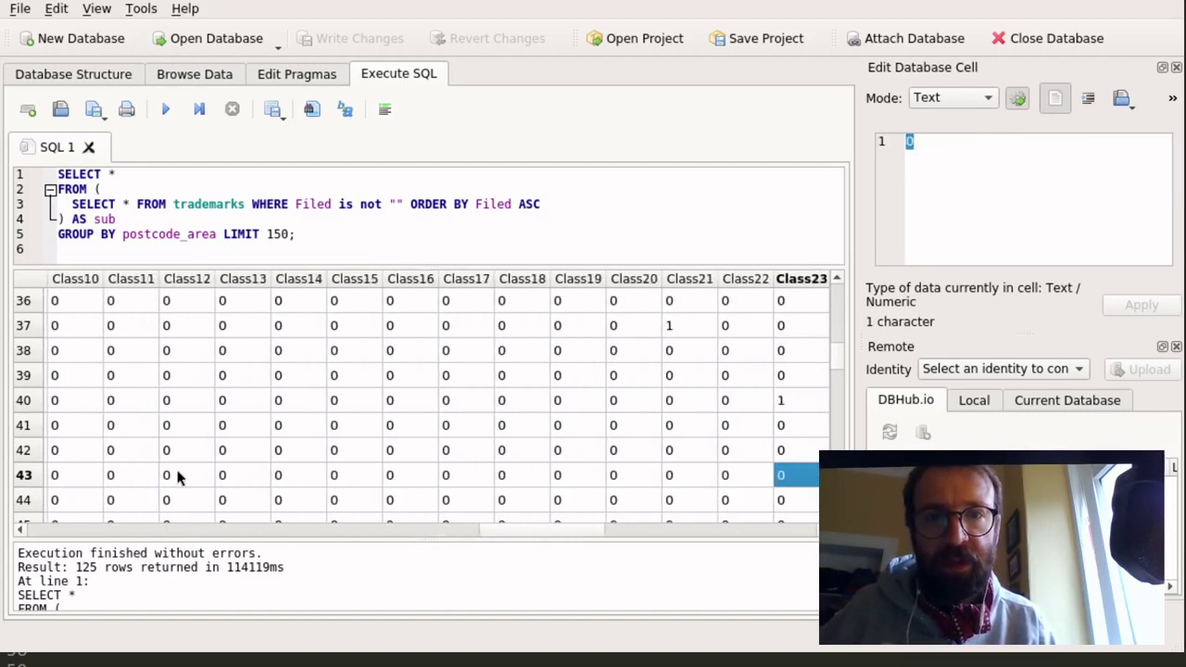
key("Right")
key("Right")
key("Right")
key("Right")
key("Right")
key("Right")
key("Right")
key("Right")
Step: Go up the postcode_area column to row 1, examining the area codes of the grouped results
key("Up")
key("Up")
key("Up")
key("Up")
key("Up")
key("Up")
key("Up")
key("Up")
key("Up")
key("Up")
key("Up")
key("Up")
key("Up")
key("Up")
key("Up")
key("Up")
key("Up")
key("Up")
key("Up")
key("Up")
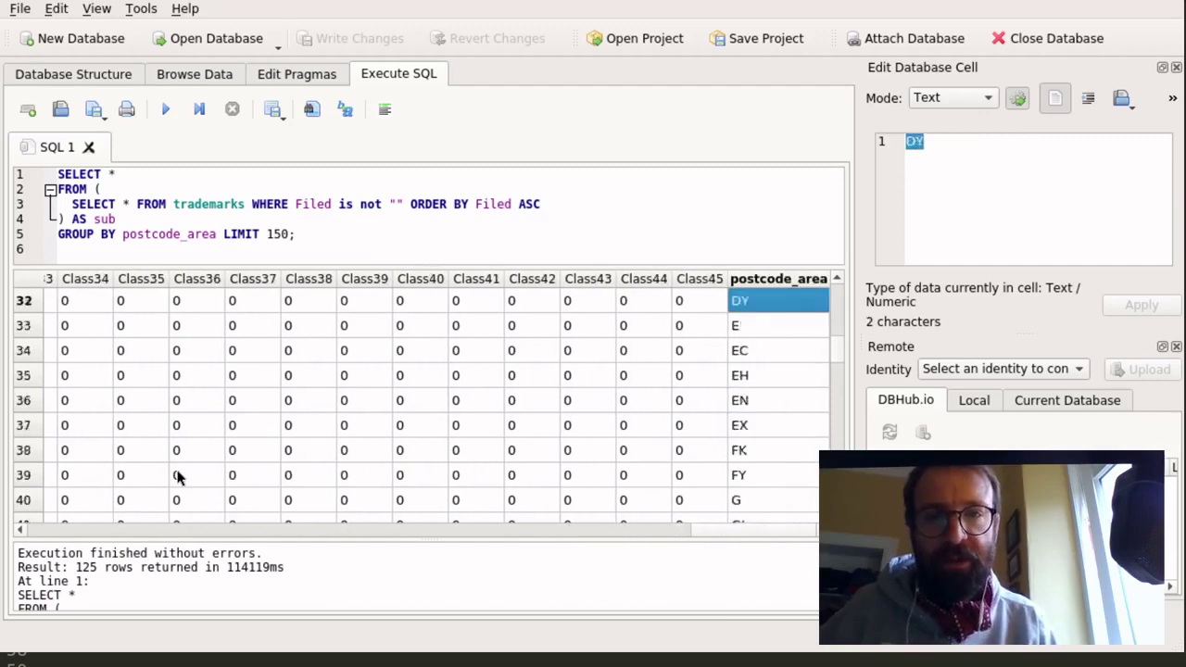
key("Up")
key("Up")
key("Up")
key("Up")
key("Up")
key("Up")
key("Up")
key("Up")
key("Up")
key("Up")
key("Up")
key("Up")
key("Up")
key("Up")
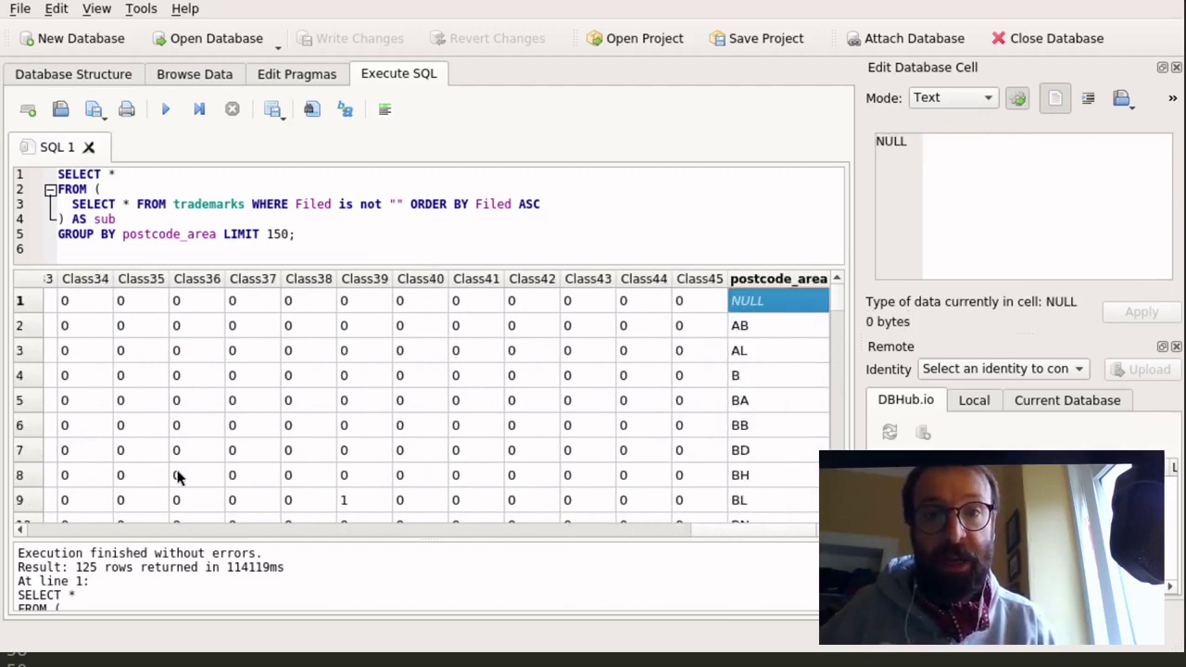
Step: Select the postcode_area values from row 2 downward to examine the area codes, continuing to row 125
key("Down")
key("shift+Down")
key("shift+Down")
key("shift+Down")
key("shift+Down")
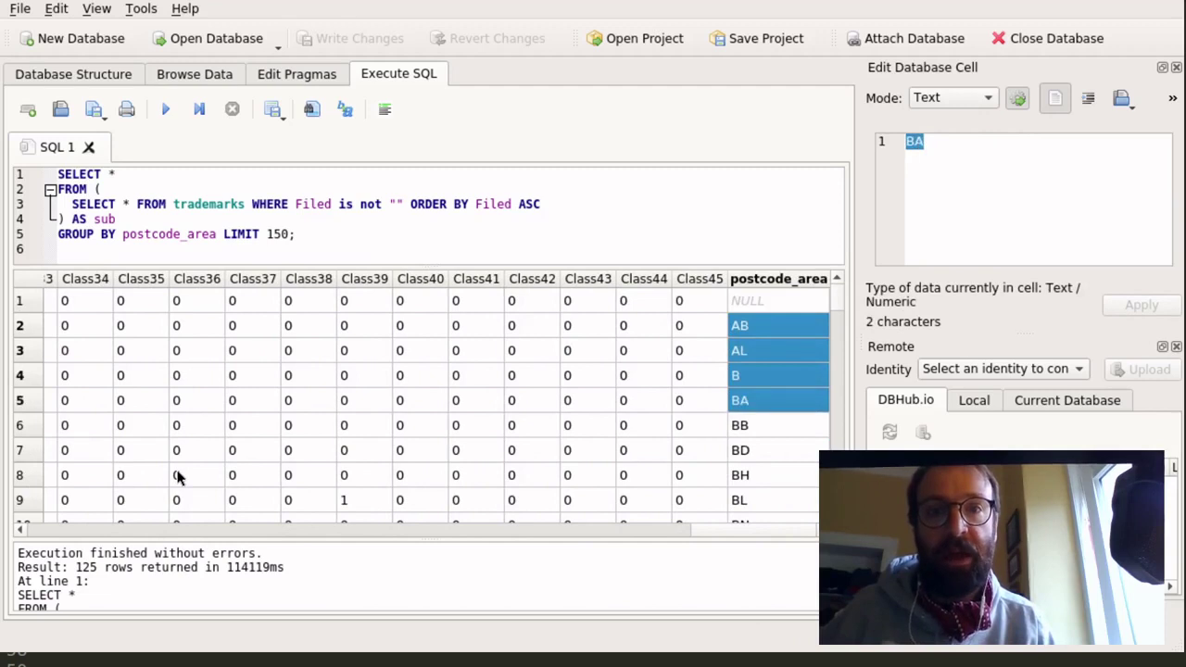
key("shift+Down")
key("shift+Down")
key("shift+Down")
key("shift+Down")
key("shift+Down")
key("shift+Down")
key("shift+Down")
key("shift+Down")
key("shift+Down")
key("shift+Down")
key("shift+Down")
key("shift+Down")
key("shift+Down")
key("shift+Down")
key("shift+Down")
key("shift+Down")
key("shift+Down")
key("shift+Down")
key("shift+Down")
key("shift+Down")
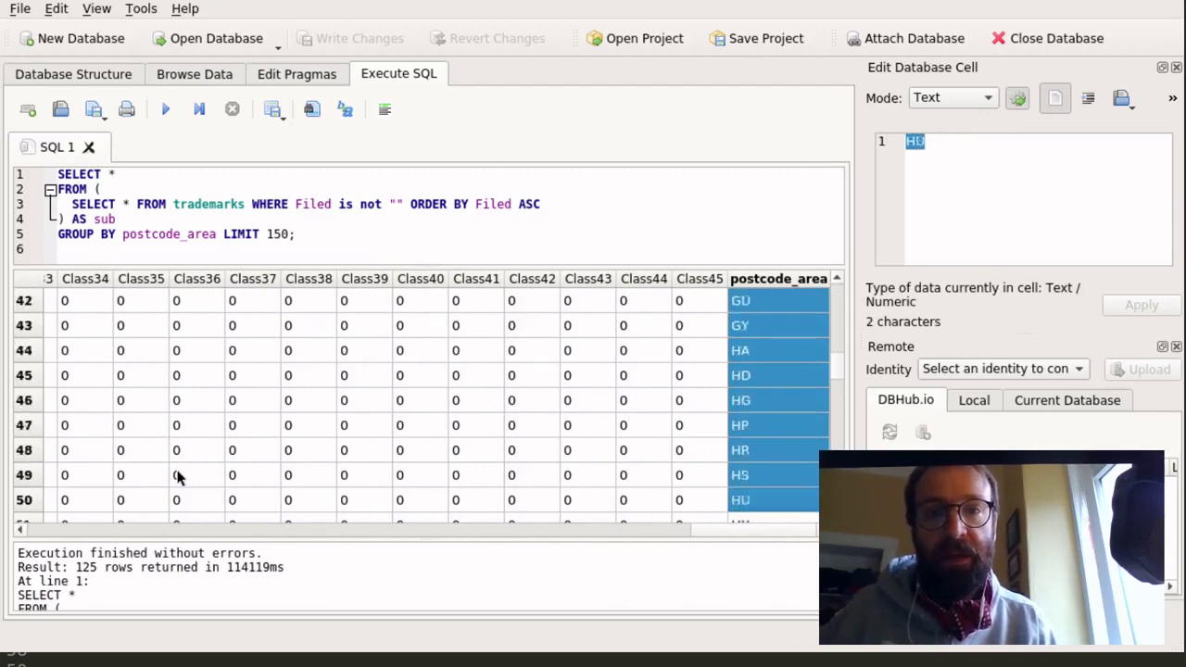
key("shift+Down")
key("shift+Down")
key("shift+Down")
key("shift+Down")
key("shift+Down")
key("shift+Down")
key("shift+Down")
key("shift+Down")
key("shift+Down")
key("shift+Down")
key("shift+Down")
key("shift+Down")
key("shift+Down")
key("shift+Down")
key("shift+Down")
key("shift+Down")
key("shift+Down")
key("shift+Down")
key("shift+Down")
key("shift+Down")
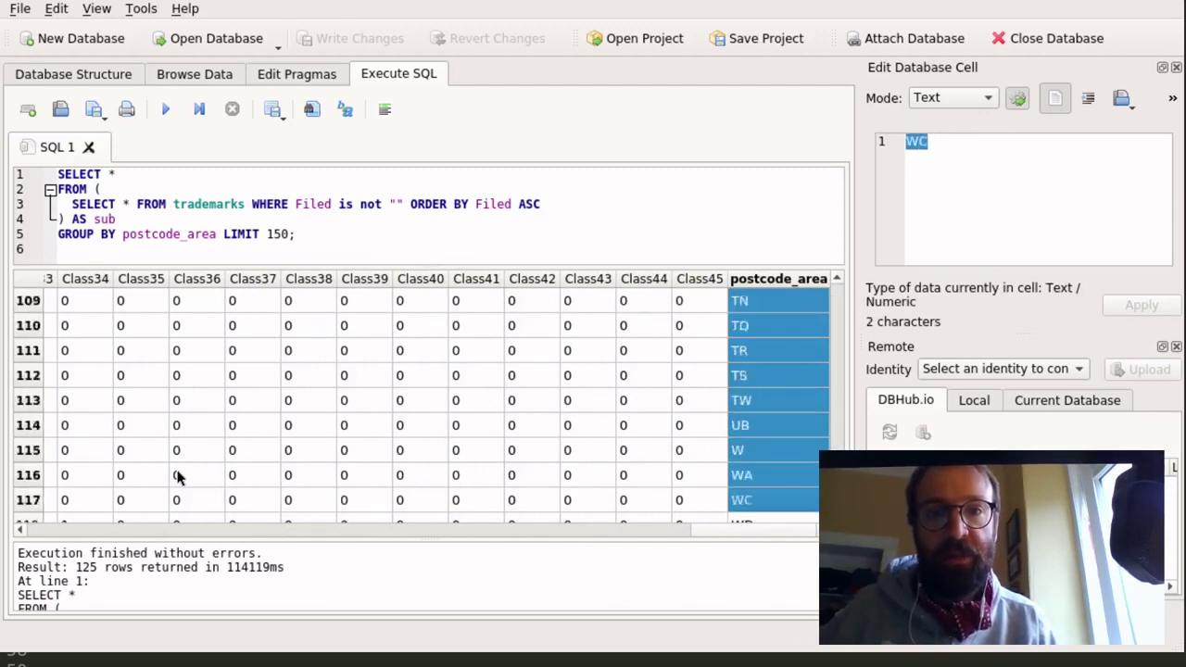
key("Down")
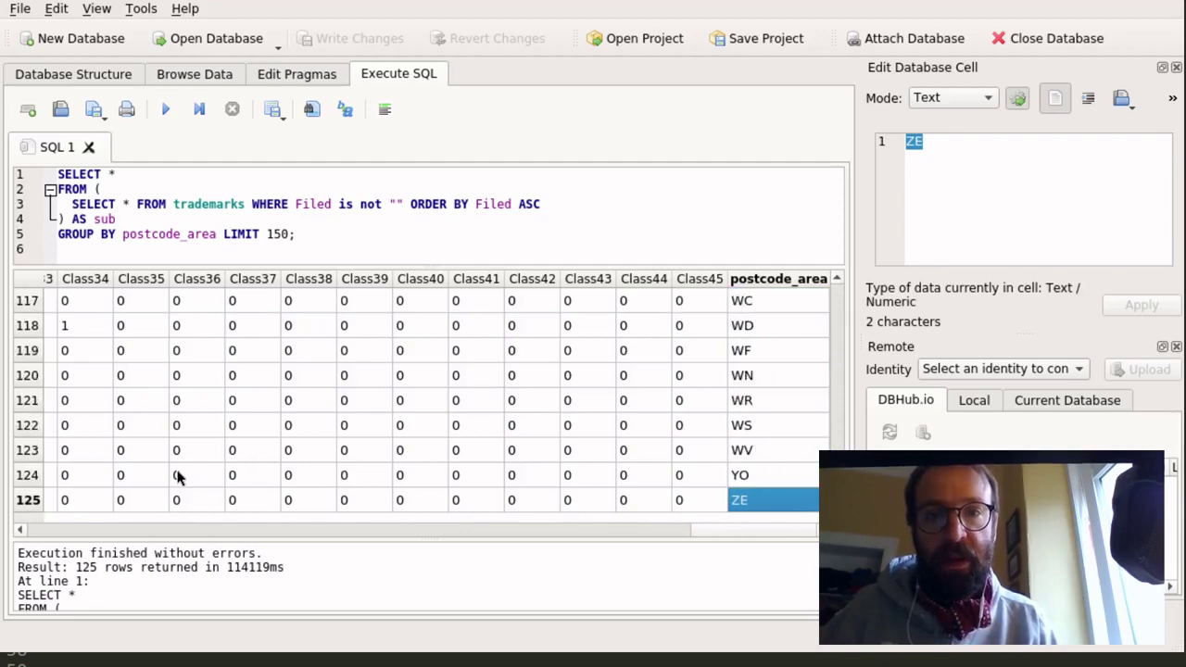
Step: Move back across row 125 to the Name column and examine its mark text and owner
key("Left")
key("Left")
key("Left")
key("Left")
key("Left")
key("Left")
key("Left")
key("Left")
key("Left")
key("Left")
key("Left")
key("Left")
key("Left")
key("Left")
key("Left")
key("Left")
key("Left")
key("Left")
key("Left")
key("Left")
key("Left")
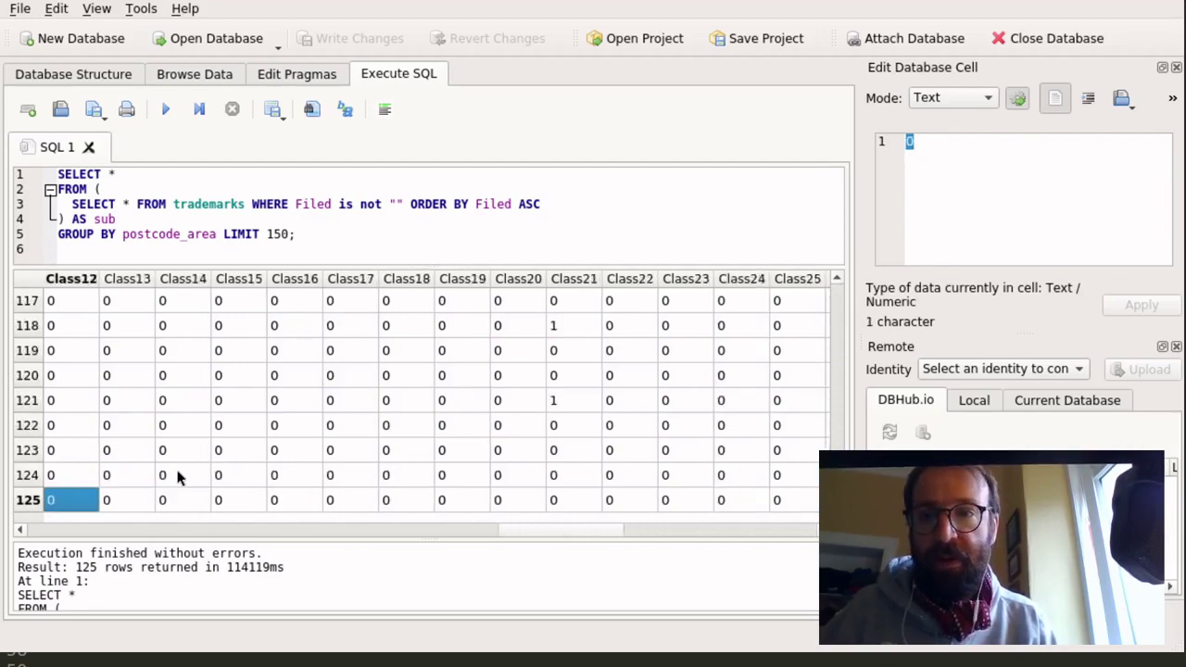
key("Right")
key("Right")
key("Right")
key("Right")
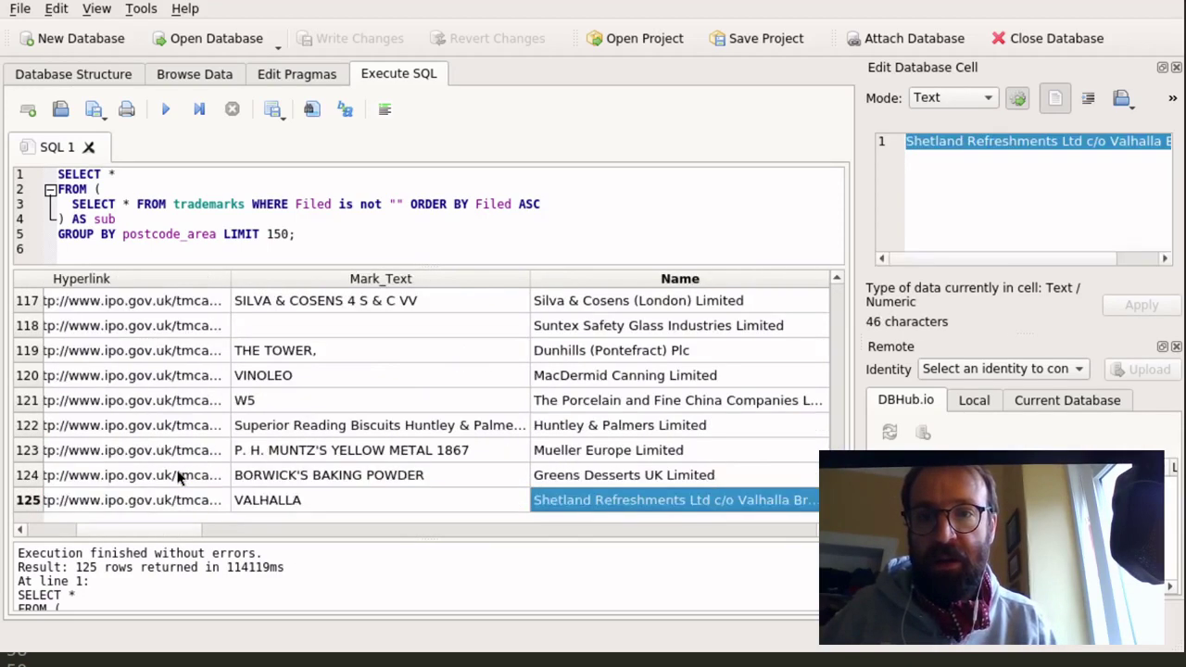
key("Left")
key("Right")
key("Right")
key("Right")
key("Right")
key("Right")
key("Right")
key("Right")
key("Right")
key("Right")
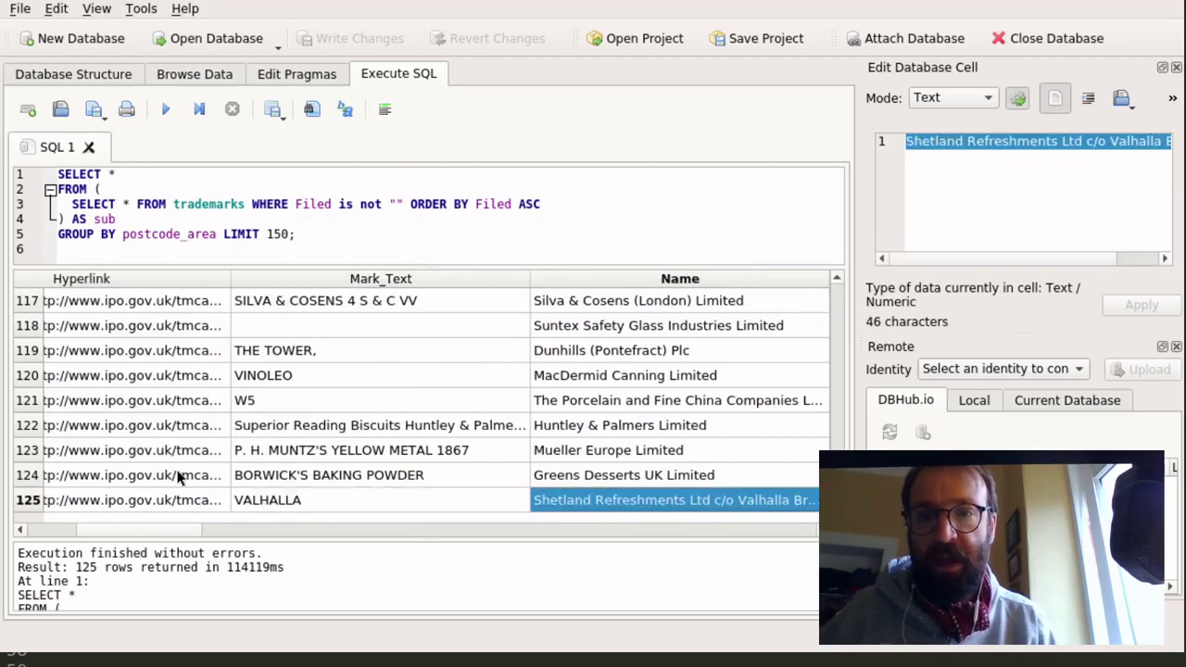
Step: Examine the Filed and Published dates of the marks around rows 114 to 122
key("Up")
key("Up")
key("Right")
key("Right")
key("Page_Up")
key("Page_Up")
key("Page_Up")
key("Page_Up")
key("Page_Up")
key("Page_Up")
key("Page_Up")
key("Page_Up")
key("Page_Up")
key("Page_Up")
key("Page_Up")
key("Page_Up")
key("Page_Up")
key("Page_Up")
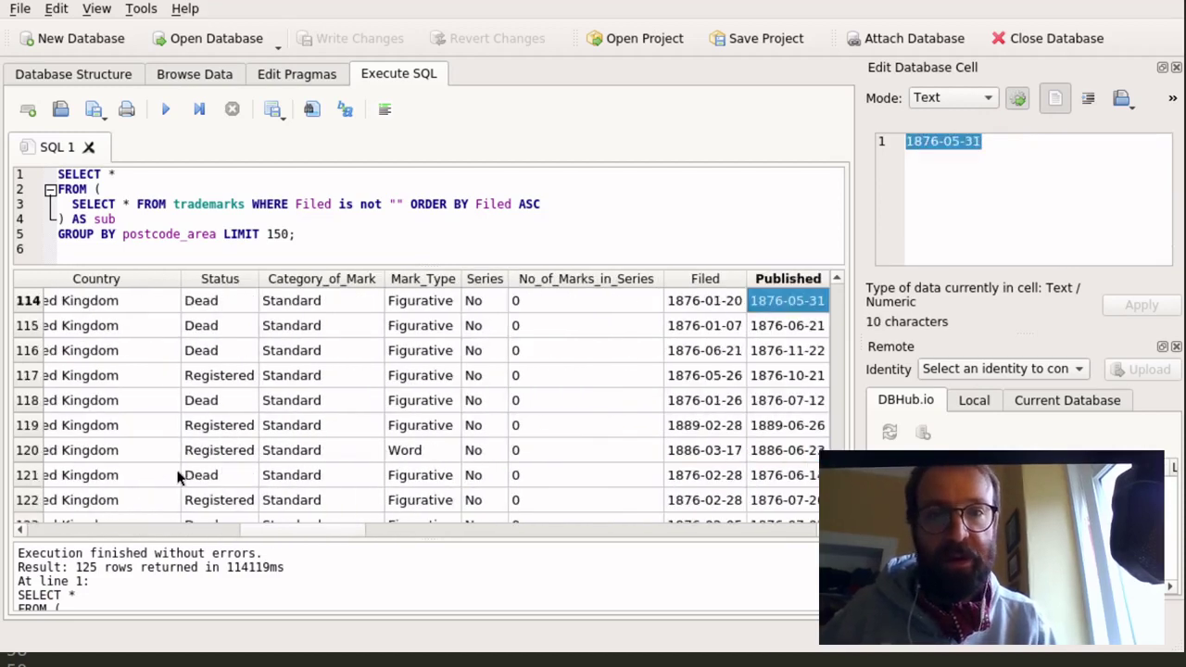
Step: Return to the id column of row 1 in the grouped results
key("Left")
key("Left")
key("Left")
key("Left")
key("Left")
key("Left")
key("Left")
key("Left")
key("Left")
key("Left")
key("Left")
key("Left")
key("Left")
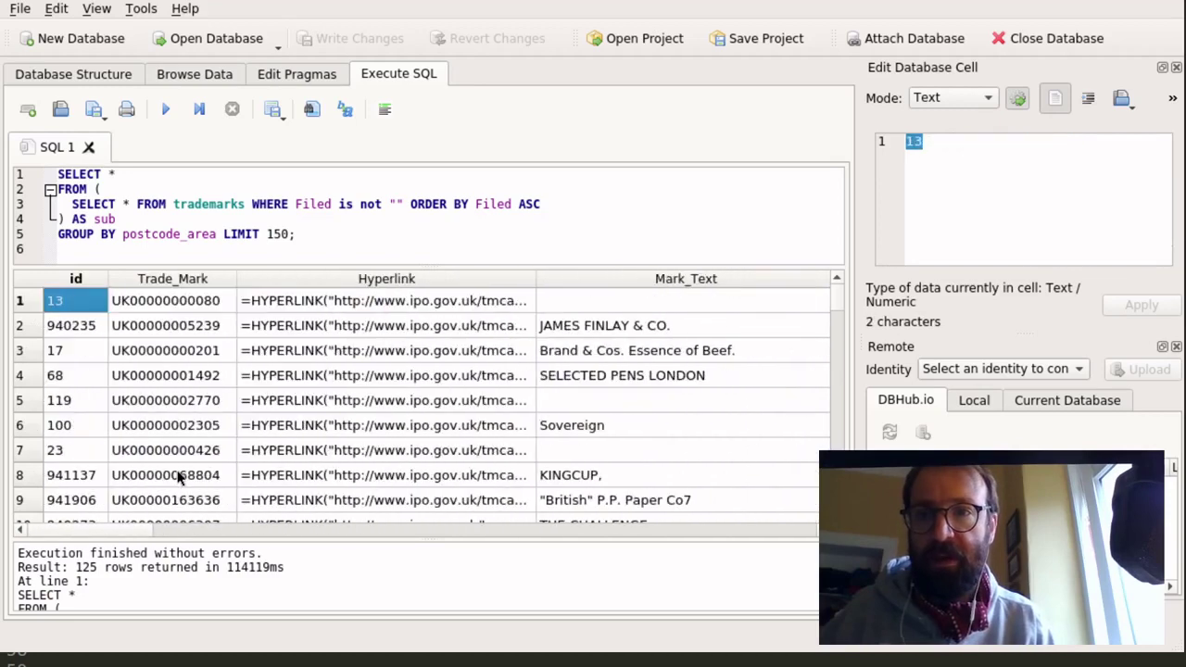
Step: Show the Hyperlink value of row 3, the "Brand & Cos. Essence of Beef." mark, in the cell editor
key("Right")
key("Down")
key("Down")
key("Down")
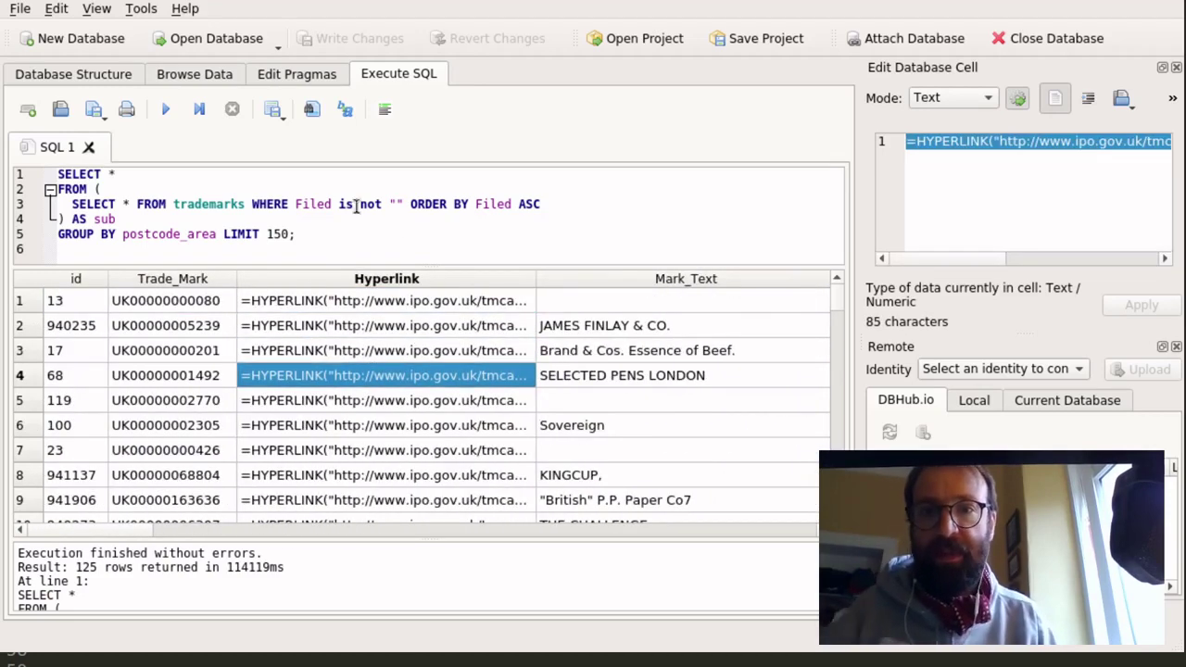
left_click(401, 358)
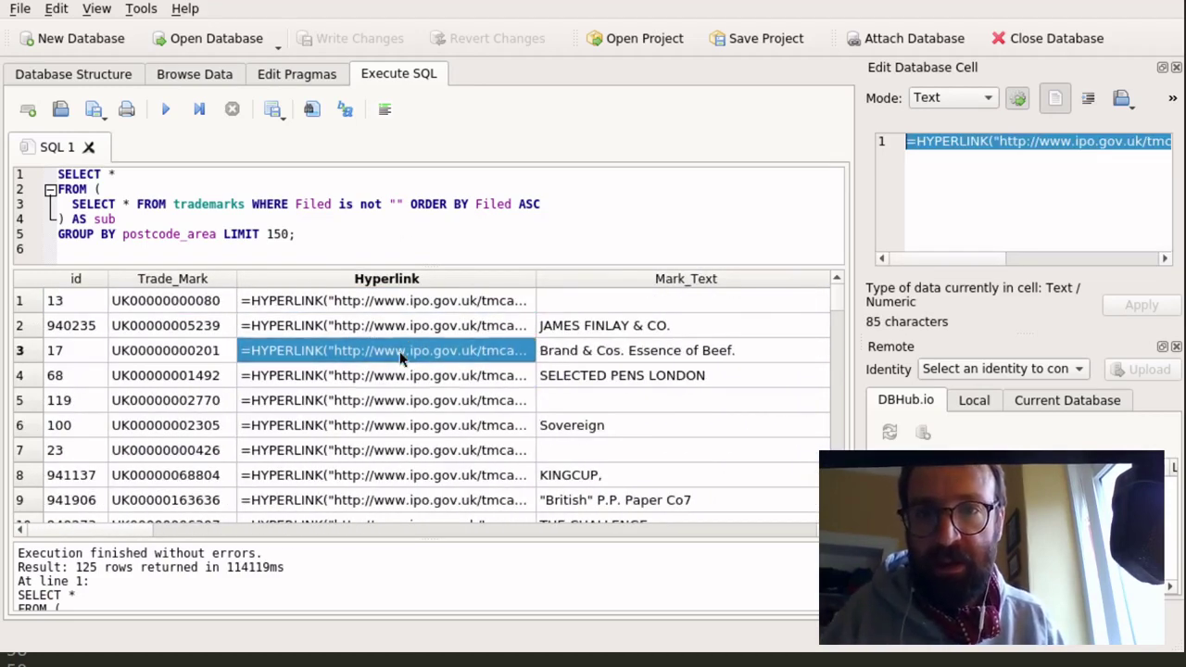
left_click_drag(998, 141, 1026, 137)
key("shift+Right")
key("shift+Right")
key("shift+Right")
key("shift+Right")
key("shift+Right")
key("shift+Right")
key("shift+Right")
key("shift+Right")
key("shift+Right")
key("shift+Right")
key("shift+Right")
key("shift+Right")
key("shift+Right")
key("shift+Right")
key("shift+Right")
key("shift+Right")
key("shift+Right")
key("shift+Right")
key("shift+Right")
key("shift+Right")
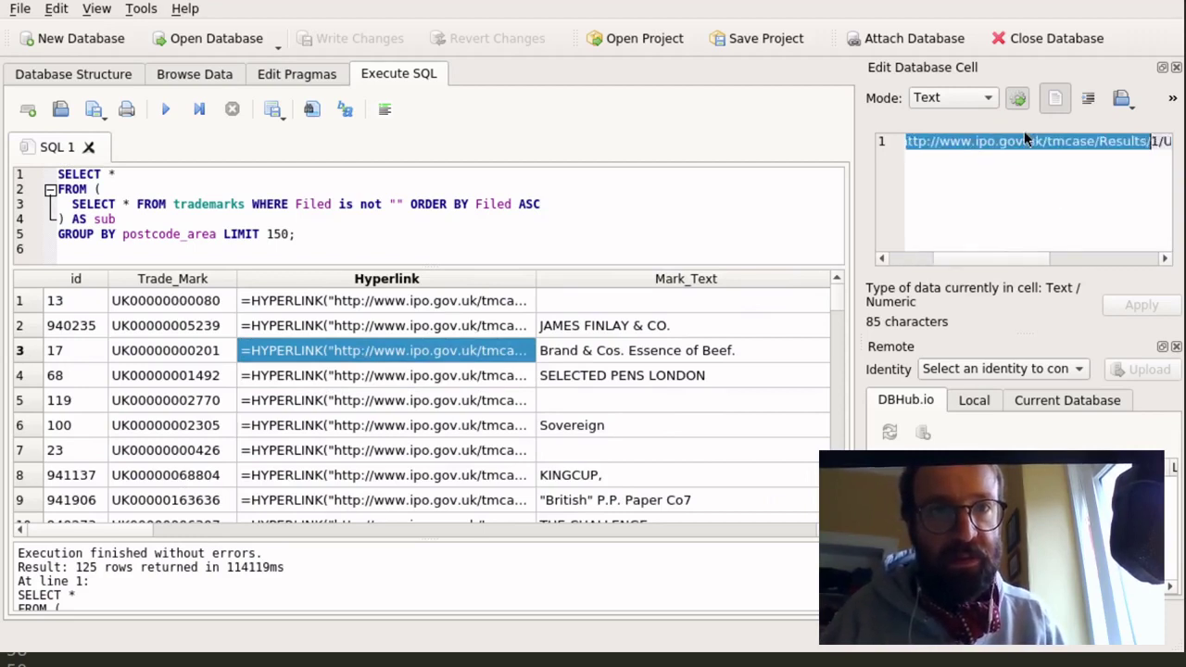
key("shift+Left")
key("shift+Left")
key("shift+Left")
key("shift+Left")
key("shift+Left")
key("shift+Left")
key("shift+Left")
key("shift+Left")
key("shift+Left")
key("shift+Left")
key("shift+Left")
key("shift+Left")
key("shift+Left")
key("shift+Left")
key("shift+Left")
key("shift+Left")
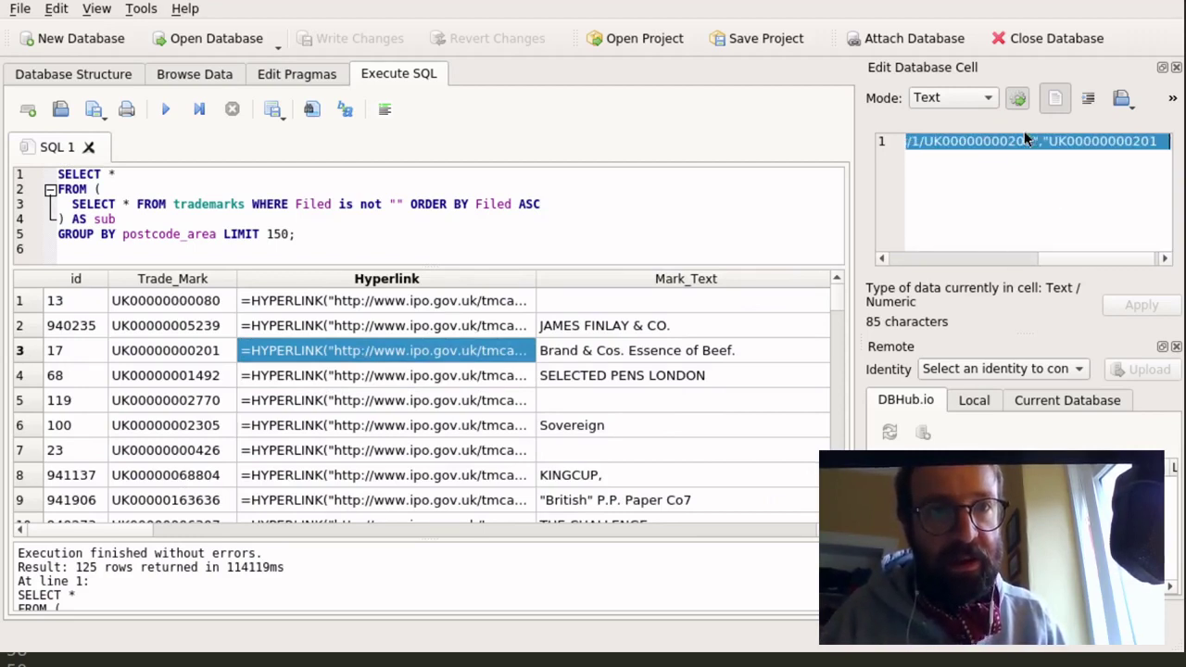
key("shift+Right")
key("shift+Right")
key("shift+Right")
key("shift+Right")
key("shift+Right")
key("shift+Right")
key("shift+Right")
key("shift+Right")
key("shift+Right")
key("shift+Right")
key("shift+Right")
key("shift+Right")
key("shift+Right")
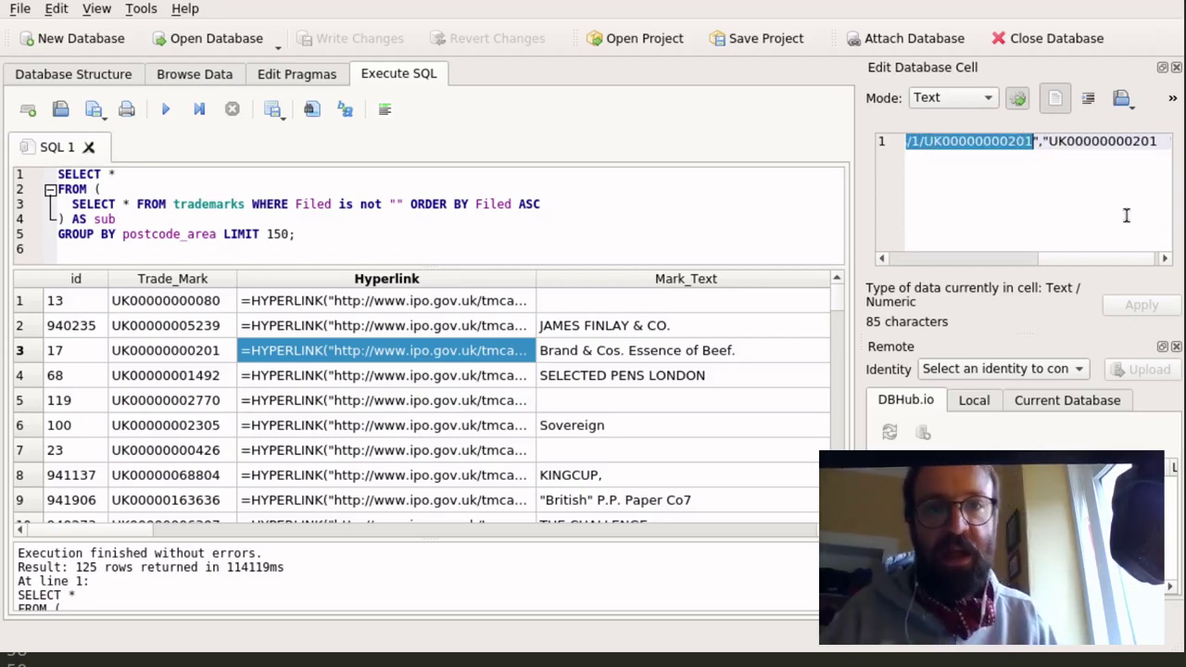
key("ctrl+x")
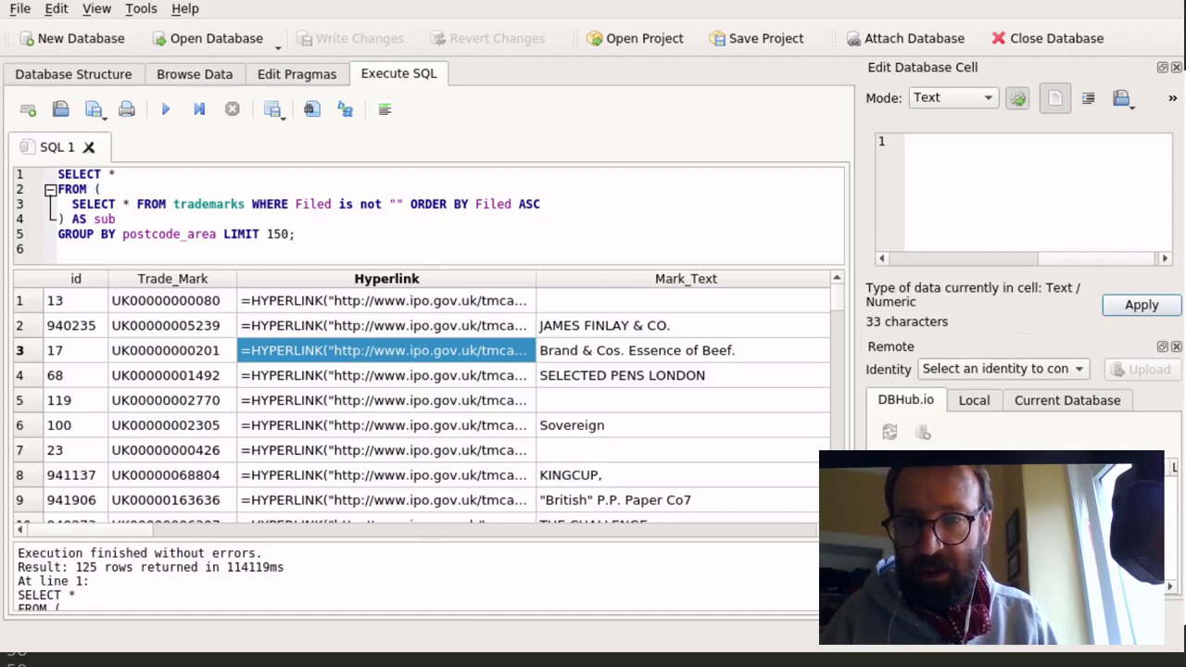
key("alt+Tab")
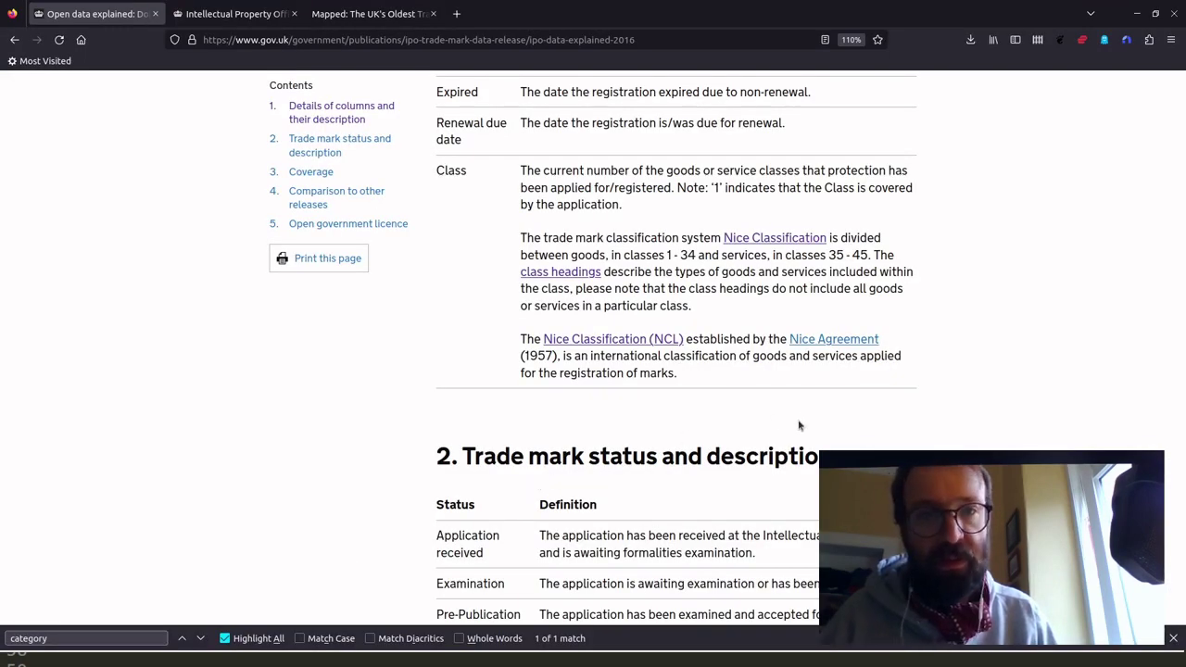
key("ctrl+t")
key("ctrl+v")
key("Return")
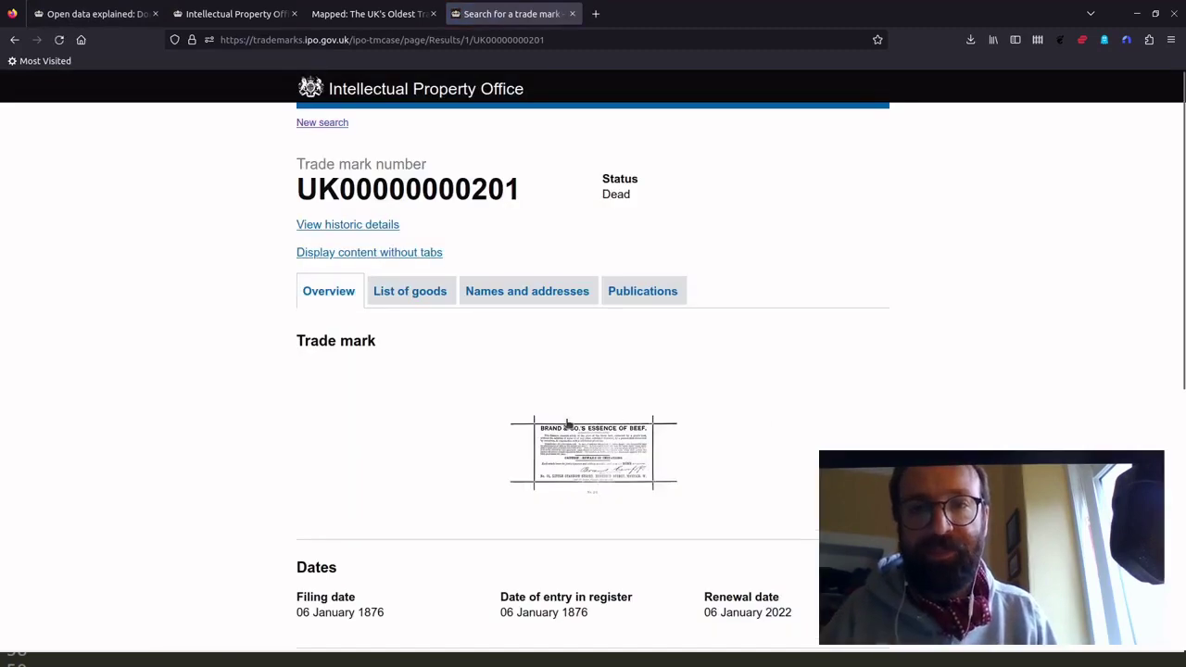
Step: Enlarge the "Brand & Co.'s Essence of Beef" trade mark image on the IPO page and read its text
left_click(574, 451)
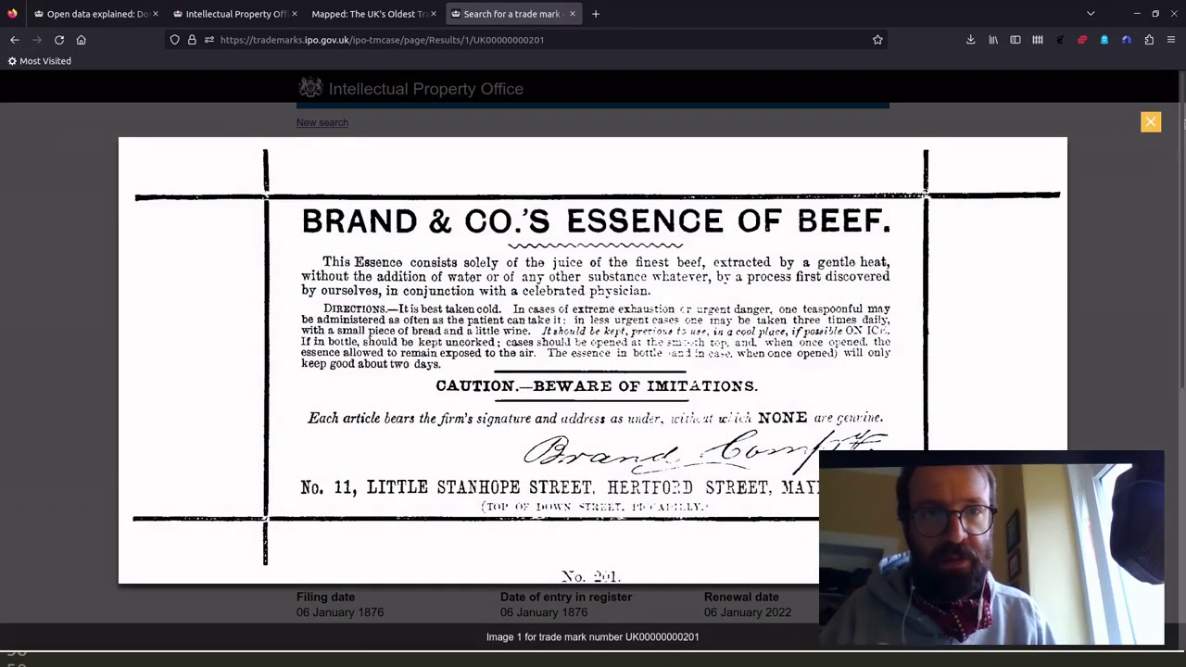
left_click(1149, 123)
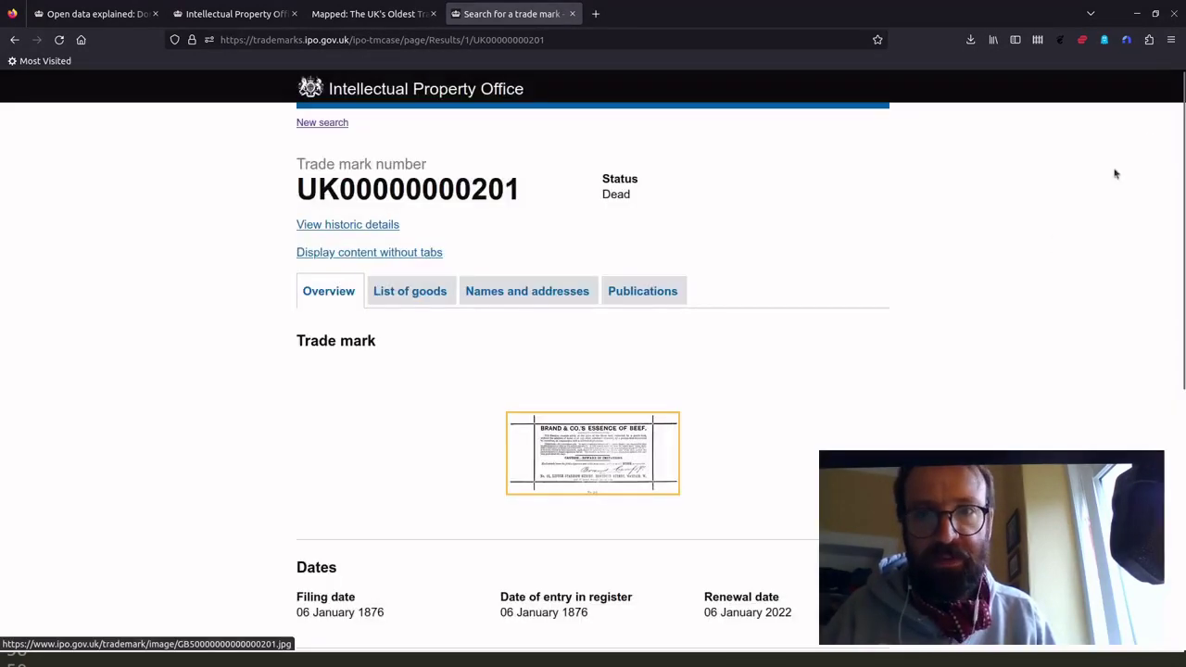
left_click(667, 444)
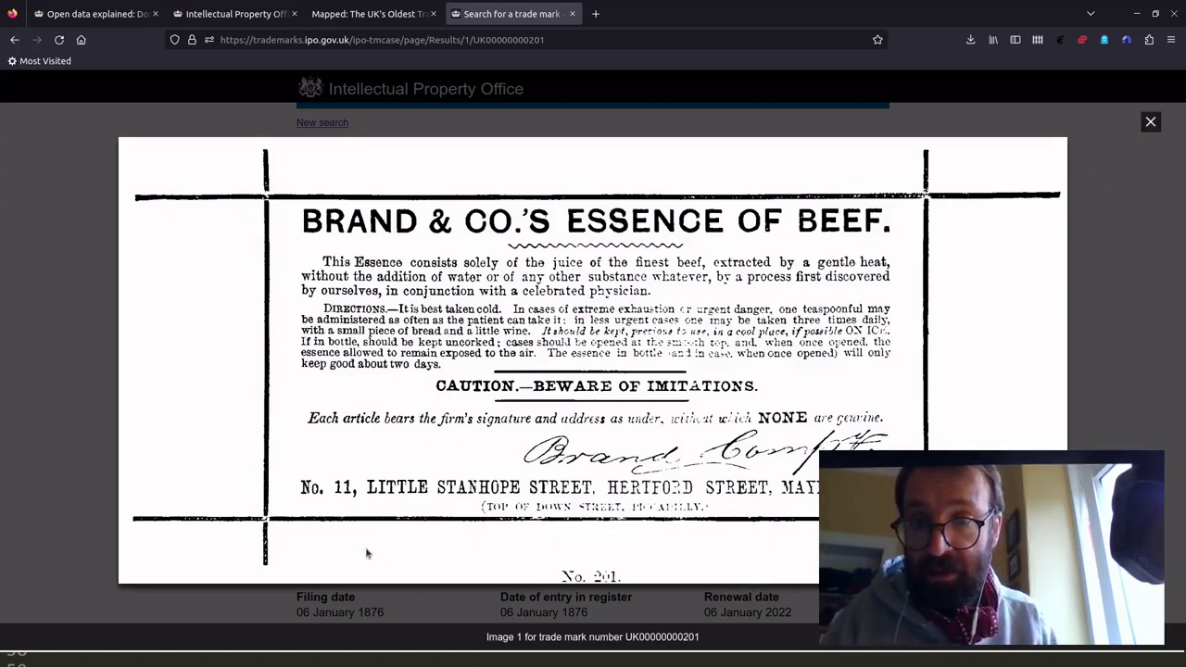
Step: Switch back to DB Browser for SQLite and use the save option for the grouped query results
key("alt+Tab")
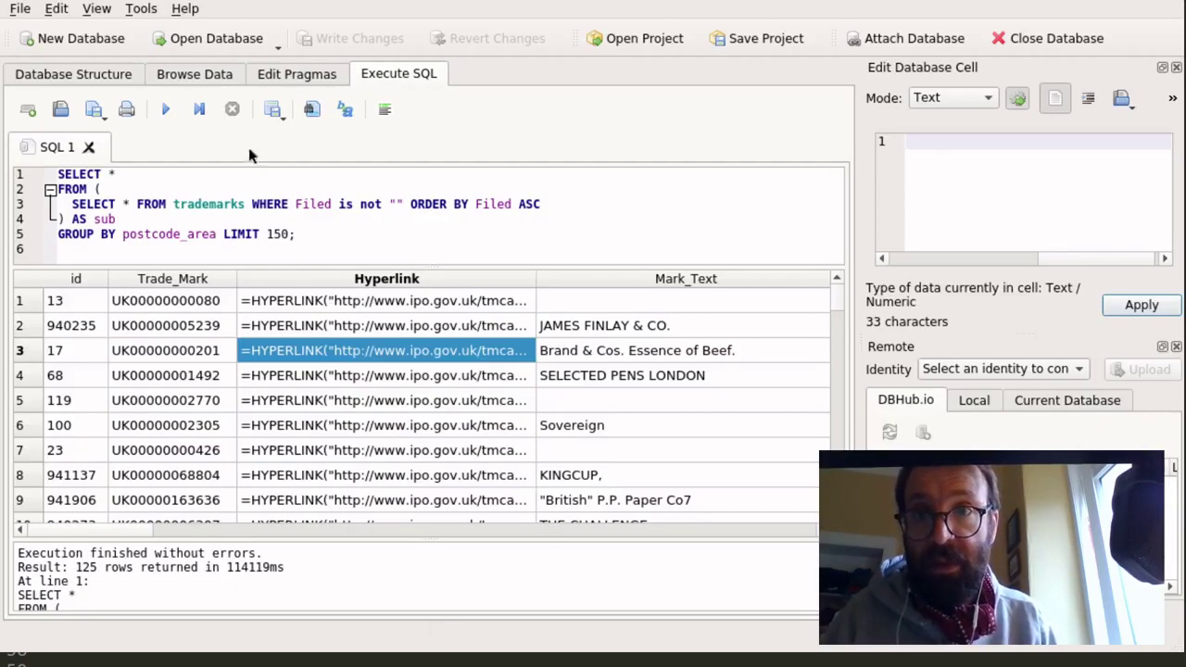
left_click(273, 109)
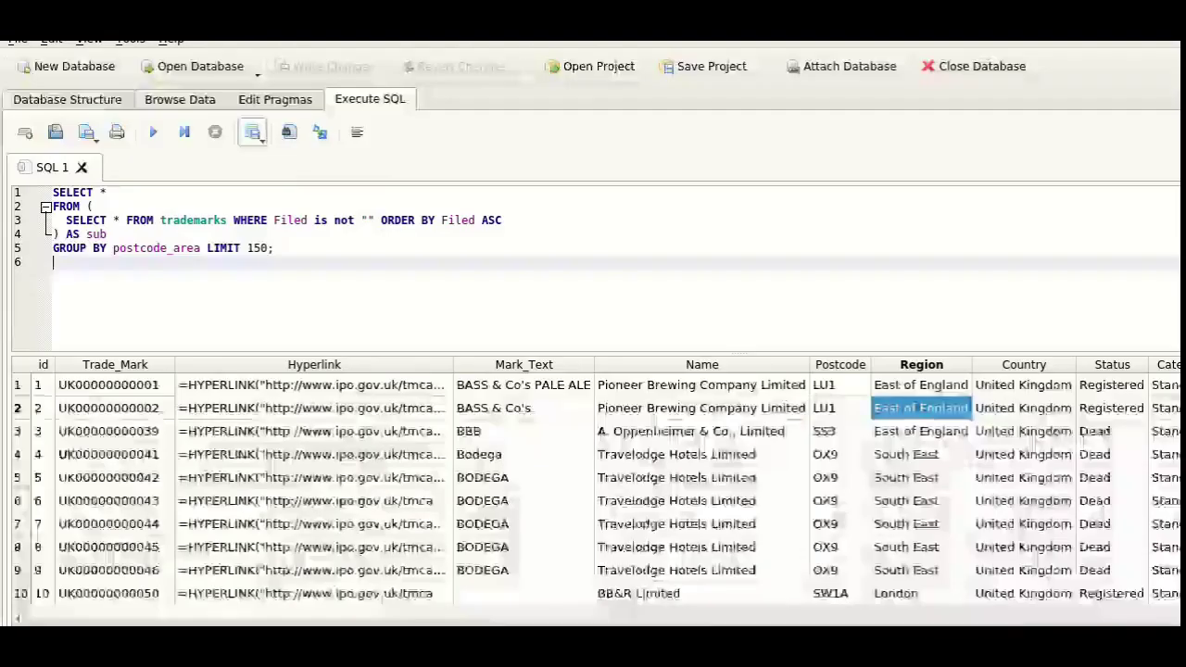
left_click(252, 132)
key("Return")
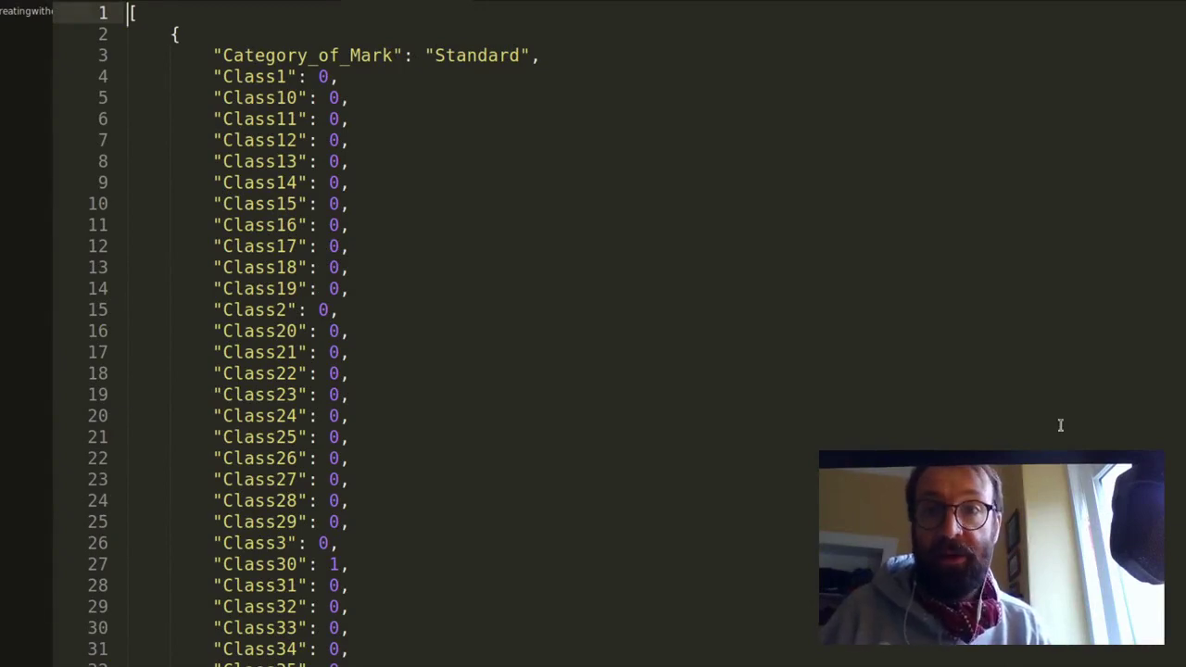
Step: Go through the JSON data in the text editor to the "Brand & Cos. Essence of Beef." record and examine its fields
key("Page_Down")
key("Page_Down")
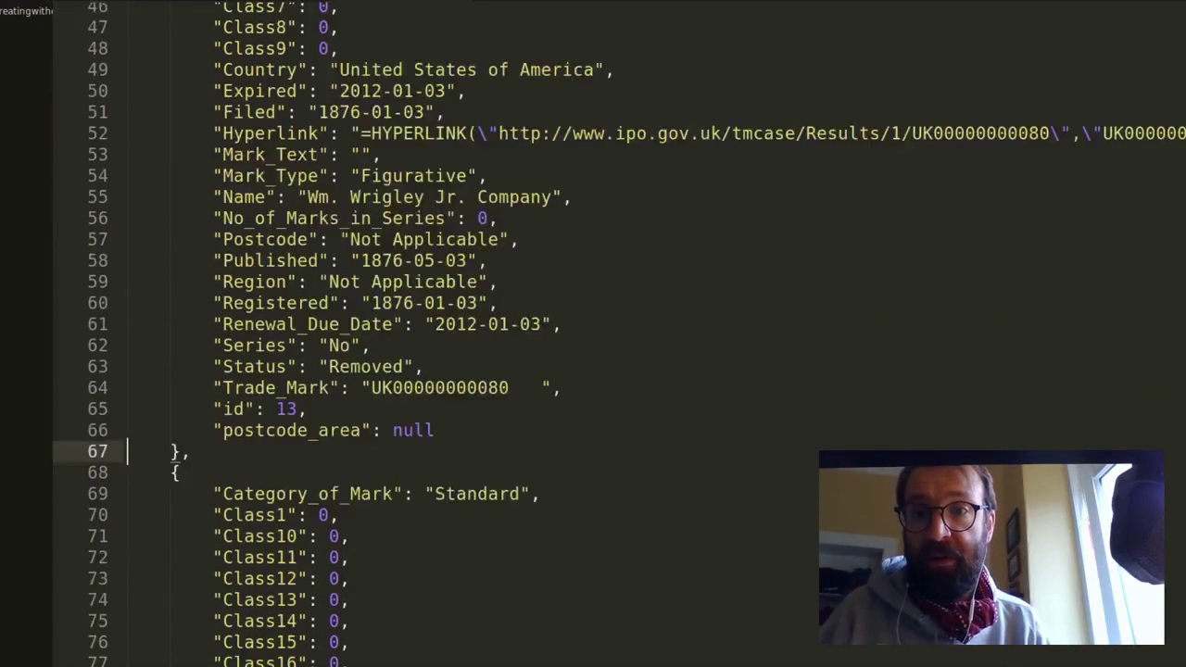
key("Page_Down")
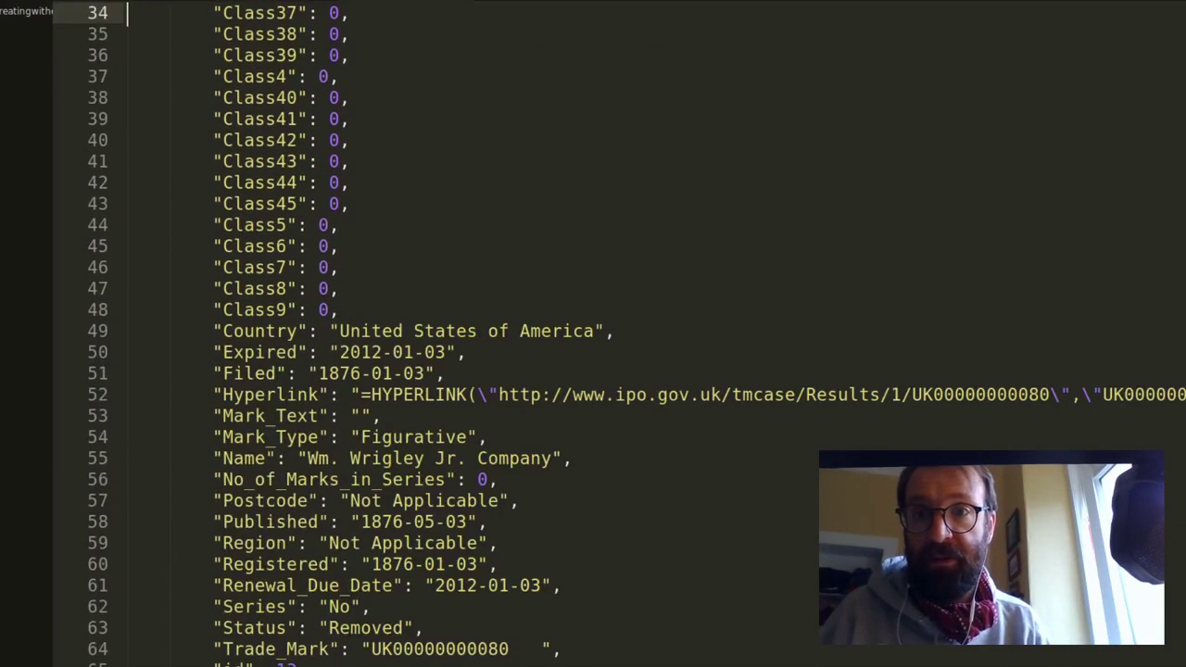
key("Page_Down")
key("Page_Down")
key("Page_Down")
key("Page_Down")
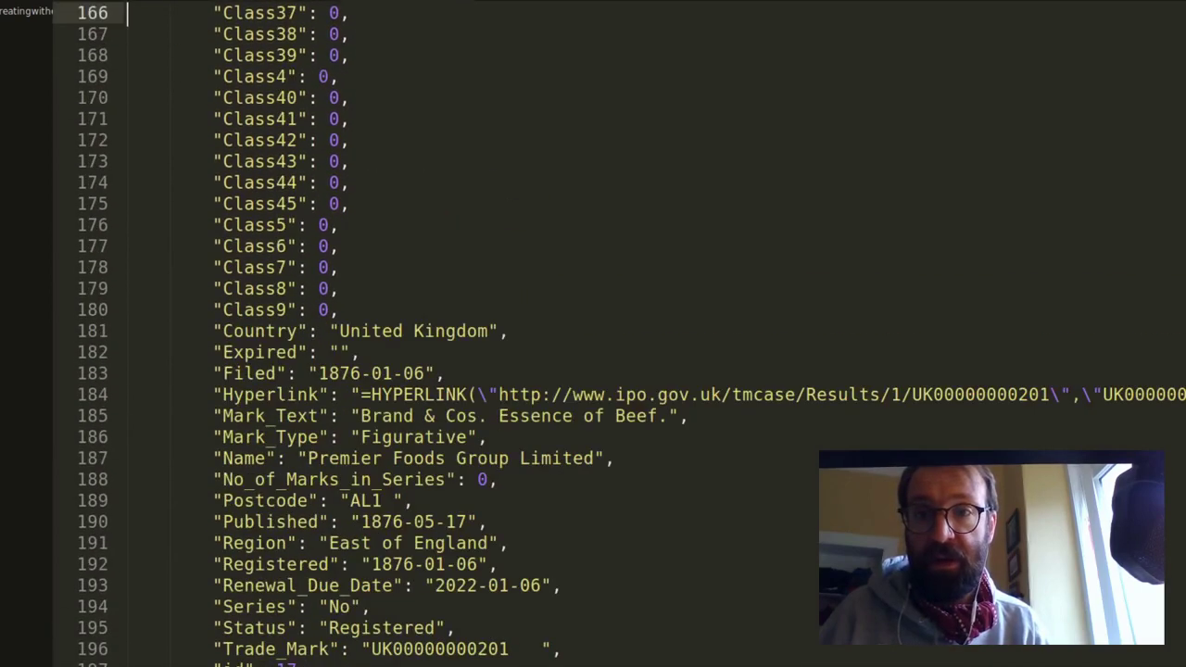
scroll(622, 291, "down", 3)
left_click(613, 287)
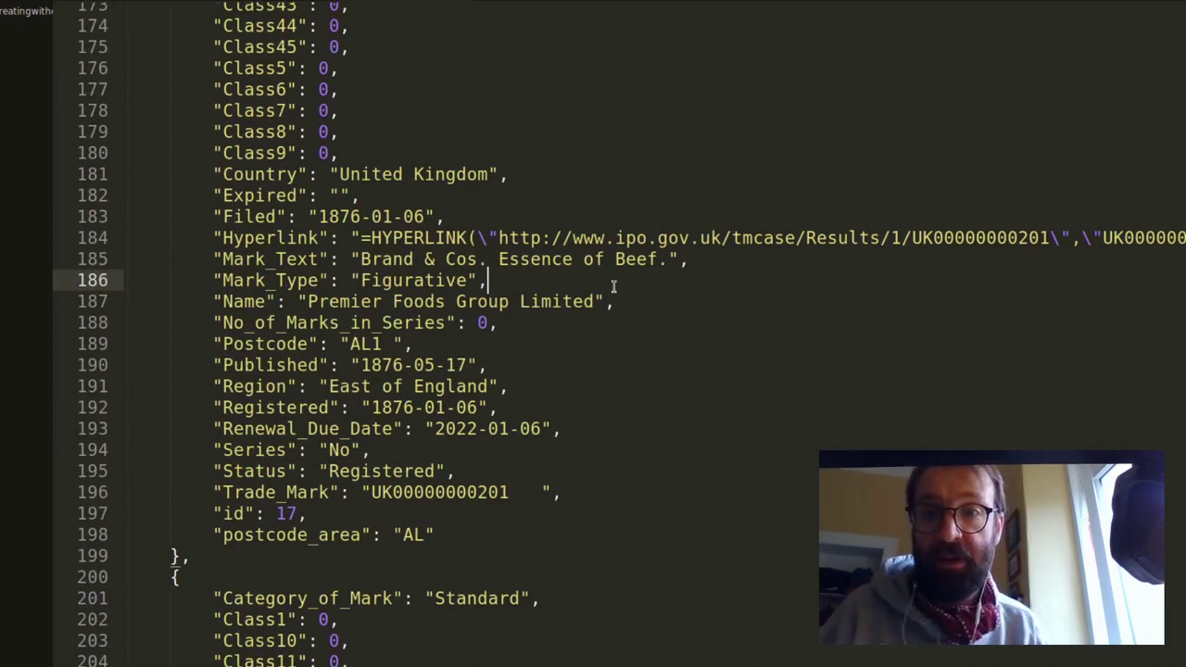
left_click(683, 404)
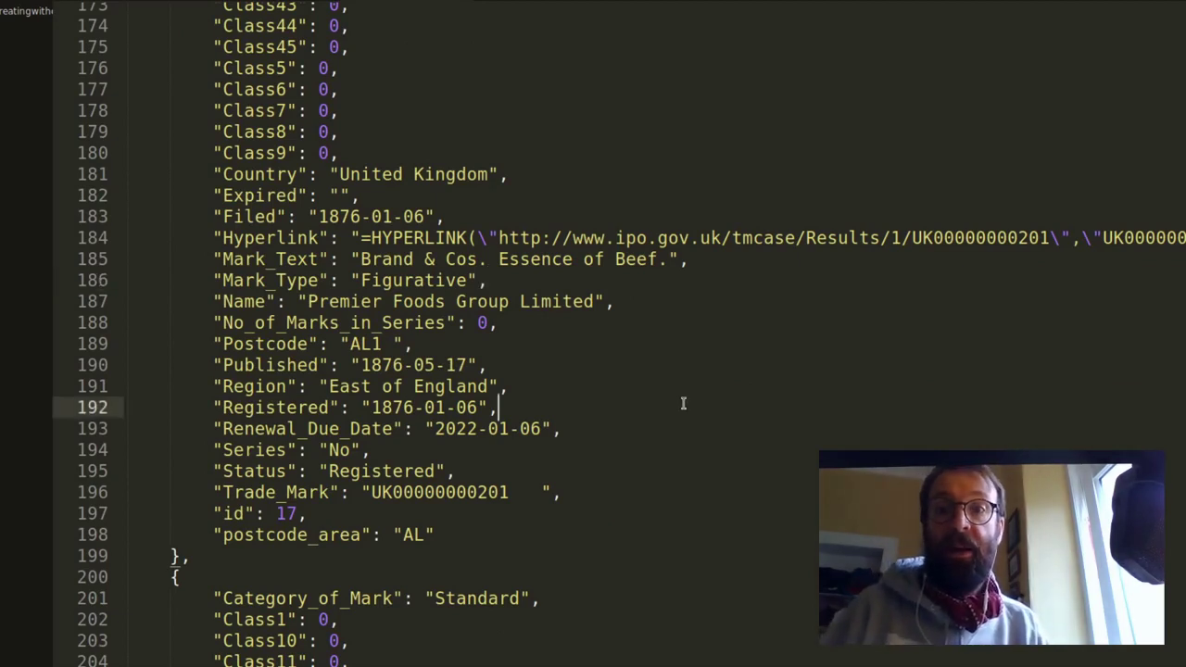